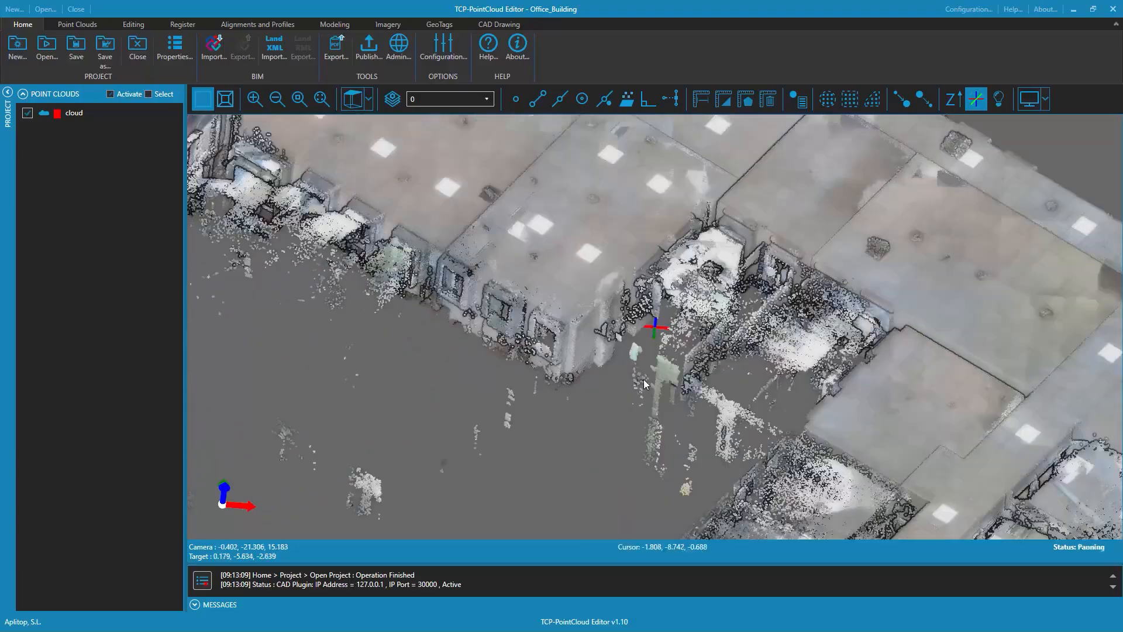
In top view, enclose the stray points outside the building's walls with selection polygons and delete them
{"action": "middle_click_drag", "start_coordinate": [579, 422], "coordinate": [786, 304]}
{"action": "middle_click_drag", "start_coordinate": [673, 498], "coordinate": [1094, 564]}
{"action": "middle_click_drag", "start_coordinate": [604, 279], "coordinate": [845, 498]}
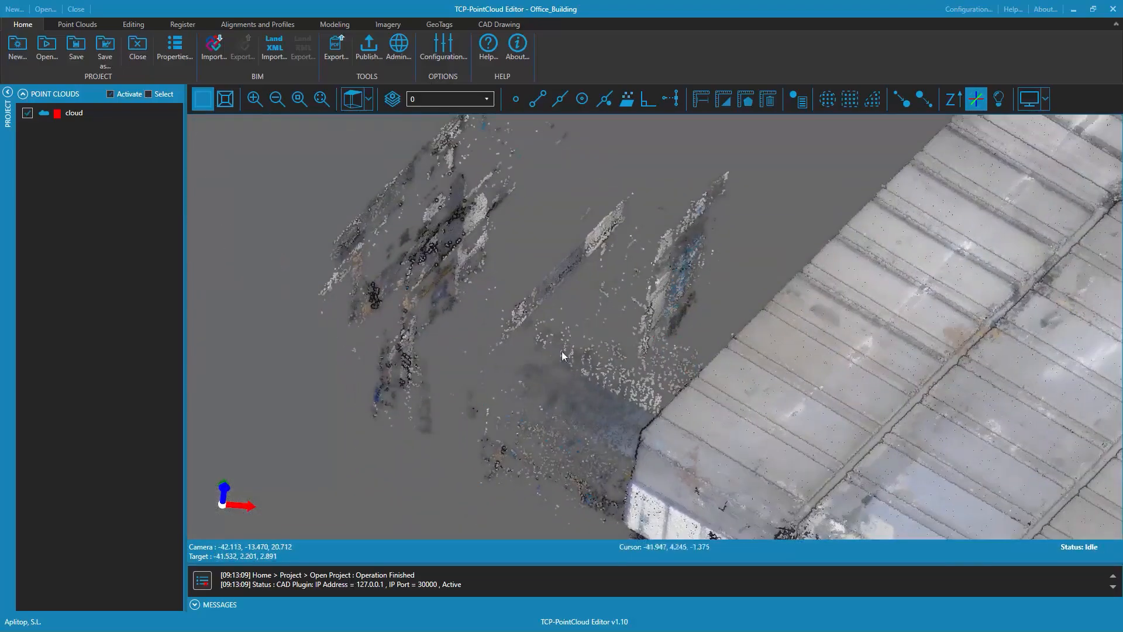
{"action": "scroll", "coordinate": [619, 293], "scroll_direction": "down", "scroll_amount": 5}
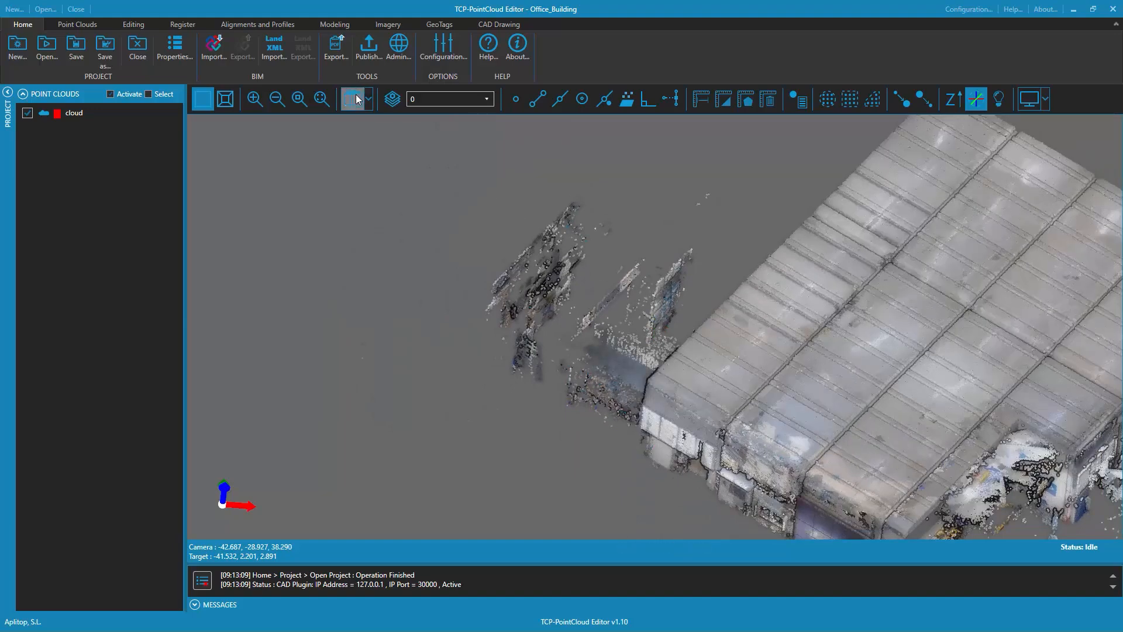
{"action": "left_click", "coordinate": [353, 95]}
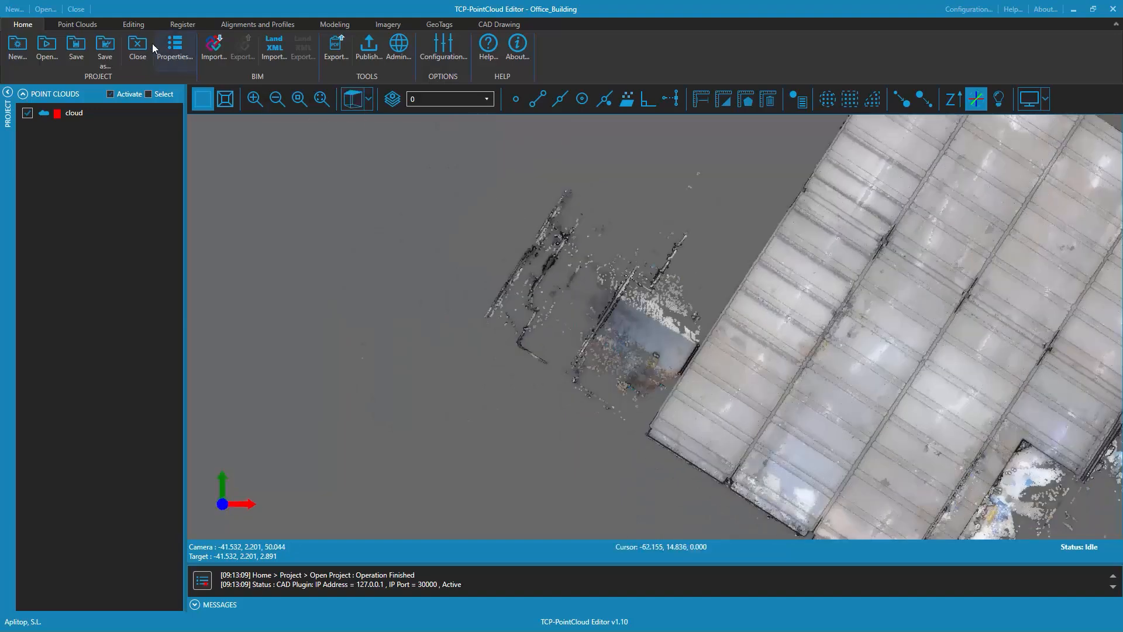
{"action": "left_click", "coordinate": [132, 25]}
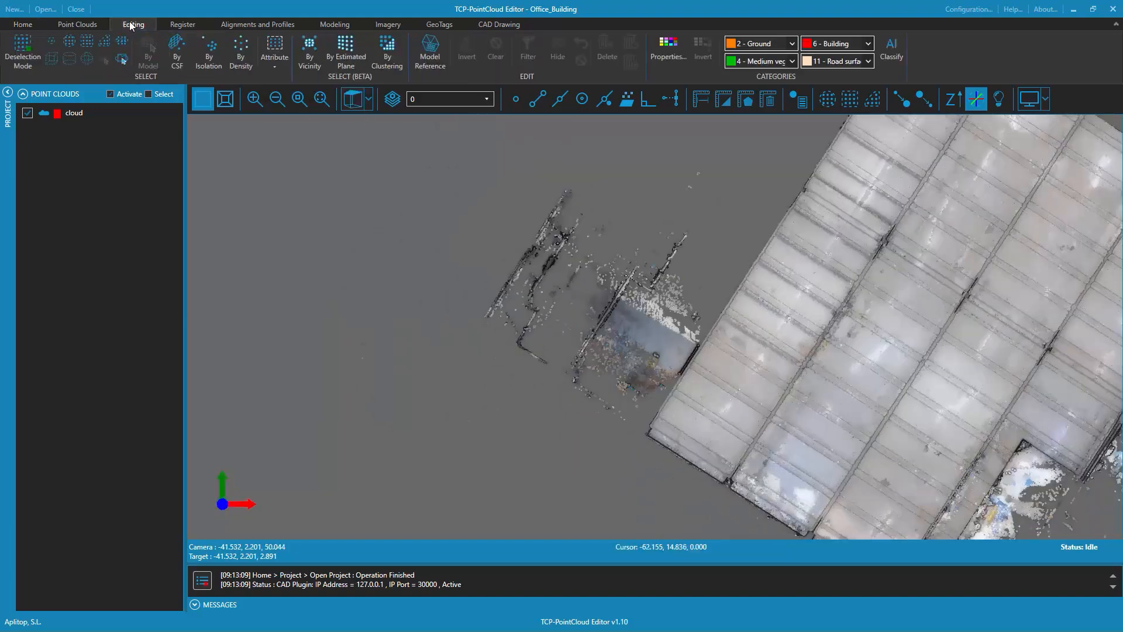
{"action": "left_click", "coordinate": [101, 43]}
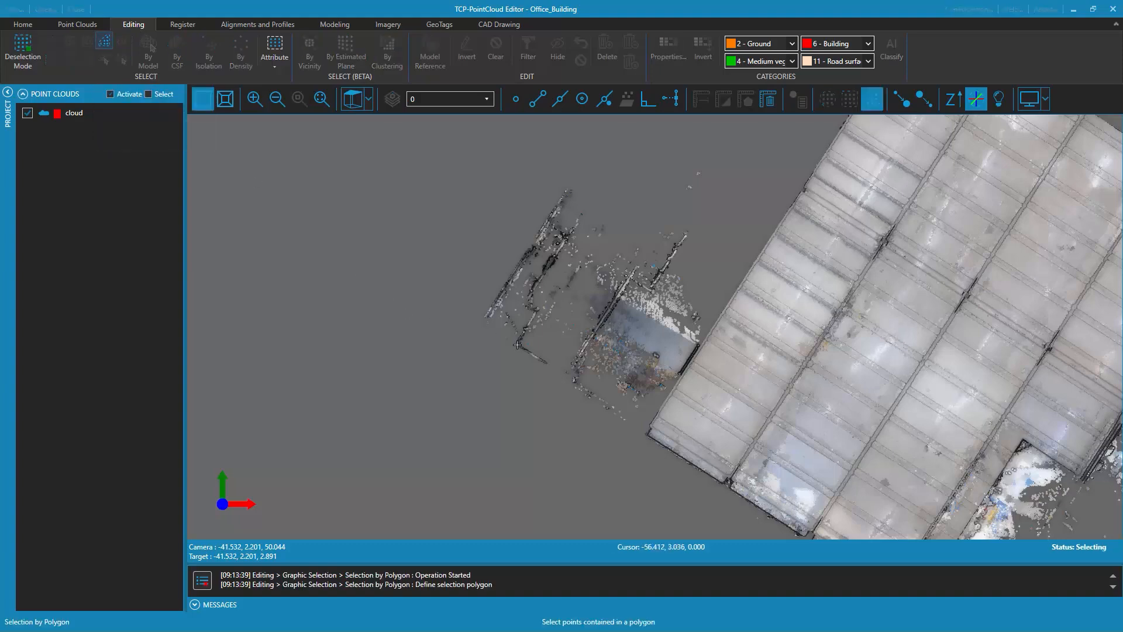
{"action": "left_click", "coordinate": [654, 410]}
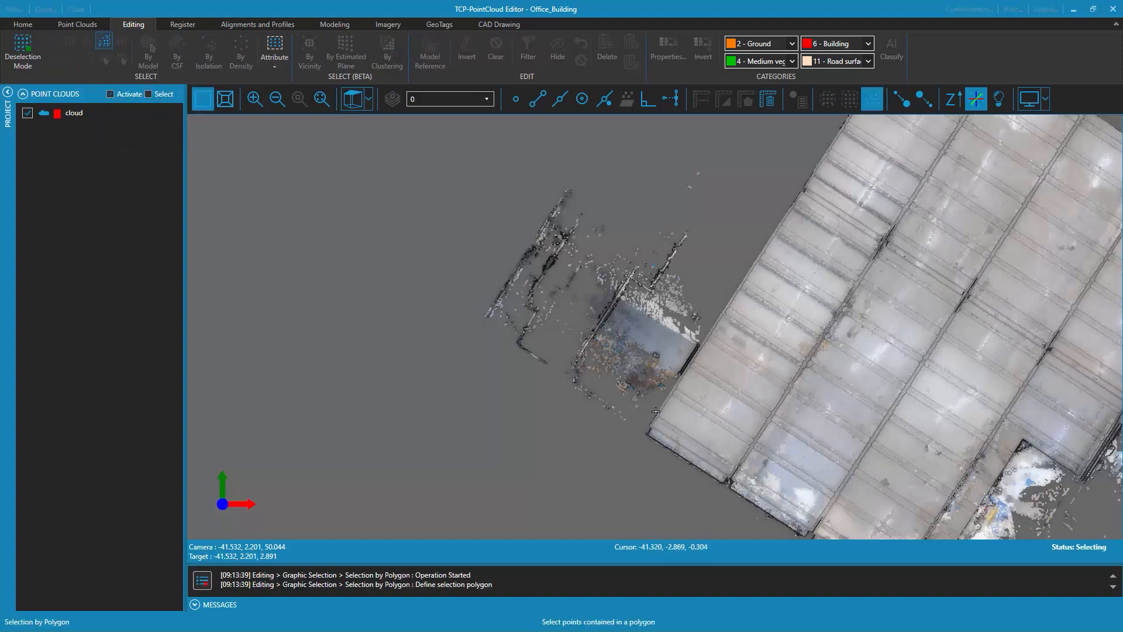
{"action": "left_click", "coordinate": [718, 316]}
{"action": "left_click", "coordinate": [730, 121]}
{"action": "left_click", "coordinate": [578, 132]}
{"action": "left_click", "coordinate": [459, 196]}
{"action": "left_click", "coordinate": [413, 306]}
{"action": "left_click", "coordinate": [468, 402]}
{"action": "left_click", "coordinate": [566, 454]}
{"action": "double_click", "coordinate": [626, 449]}
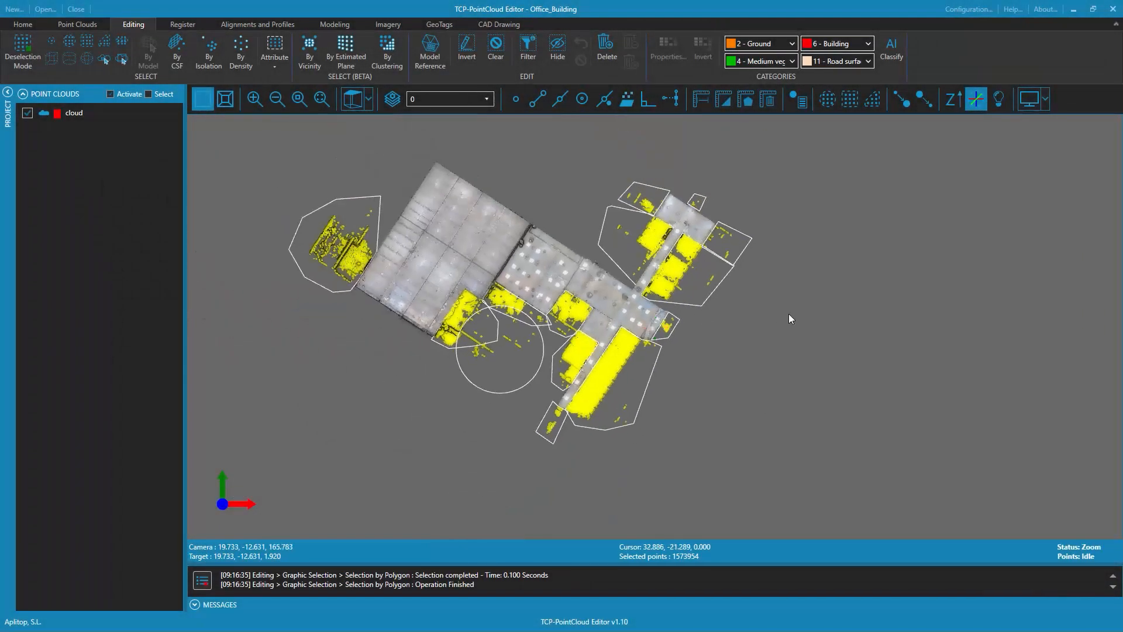
{"action": "left_click_drag", "start_coordinate": [789, 318], "coordinate": [773, 308]}
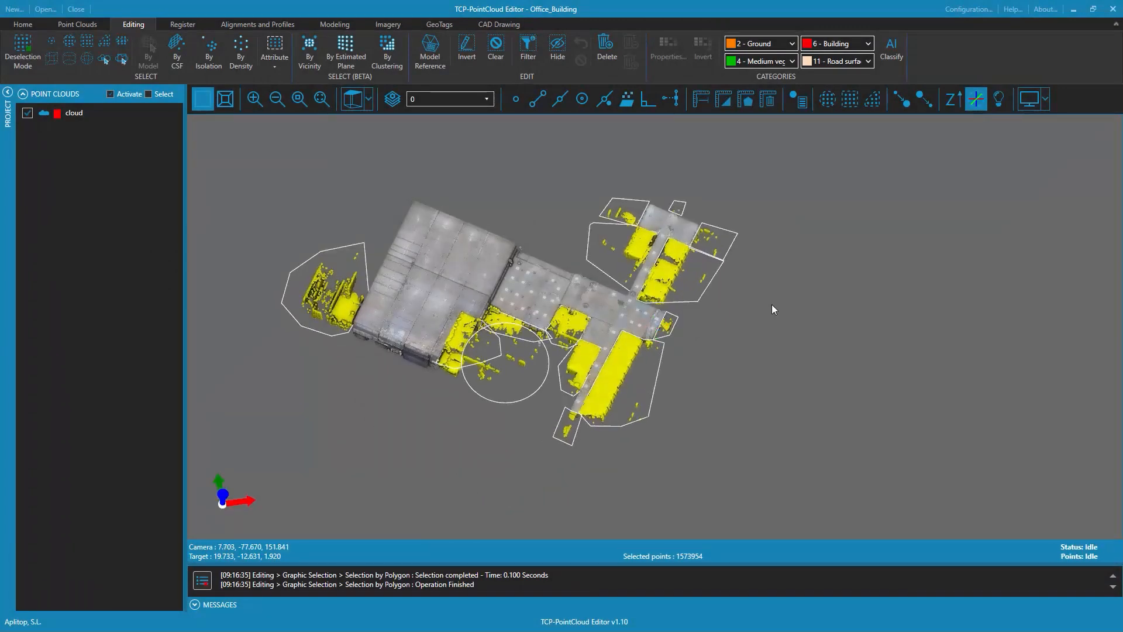
{"action": "left_click", "coordinate": [606, 47]}
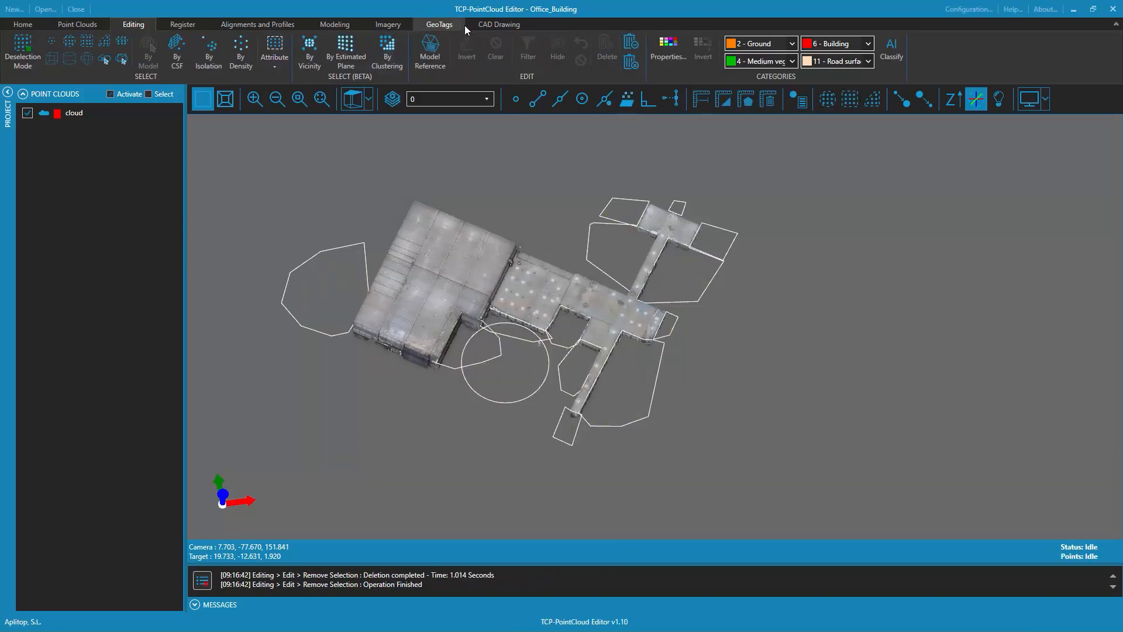
Select all the leftover selection outlines around the building in the drawing with a rectangle and delete them
{"action": "left_click", "coordinate": [489, 27]}
{"action": "left_click", "coordinate": [253, 47]}
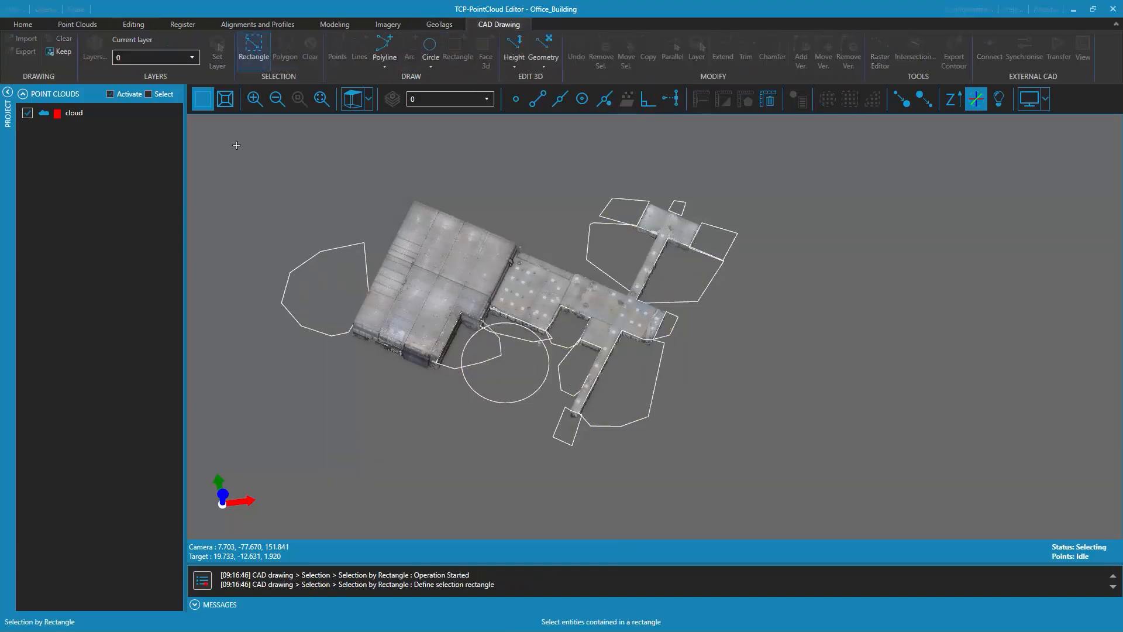
{"action": "left_click_drag", "start_coordinate": [236, 145], "coordinate": [846, 540]}
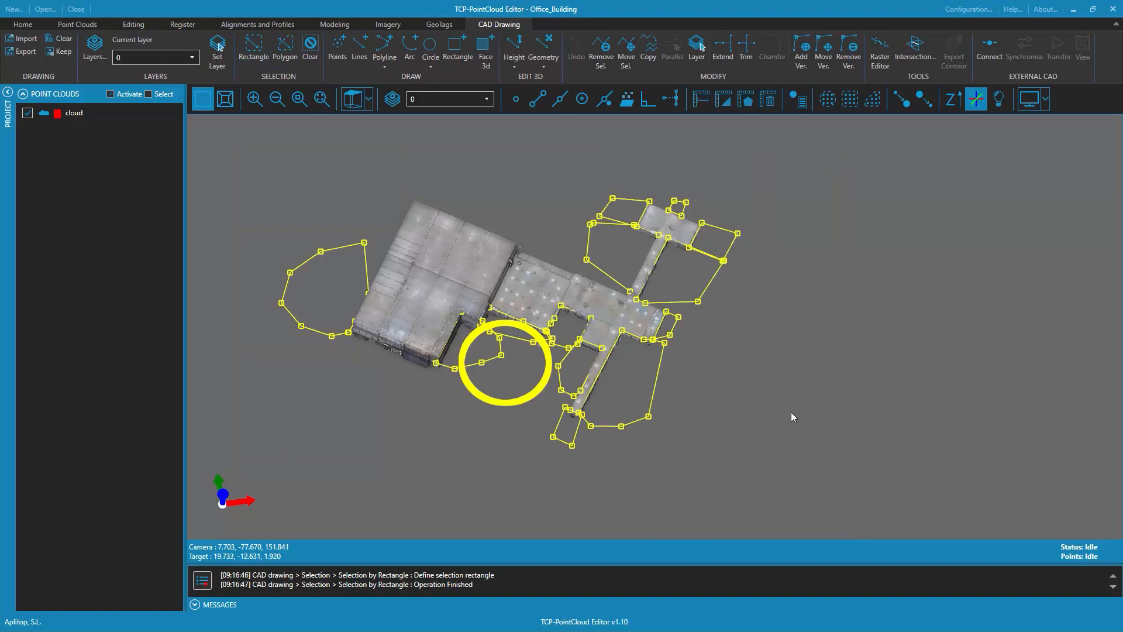
{"action": "key", "text": "Delete"}
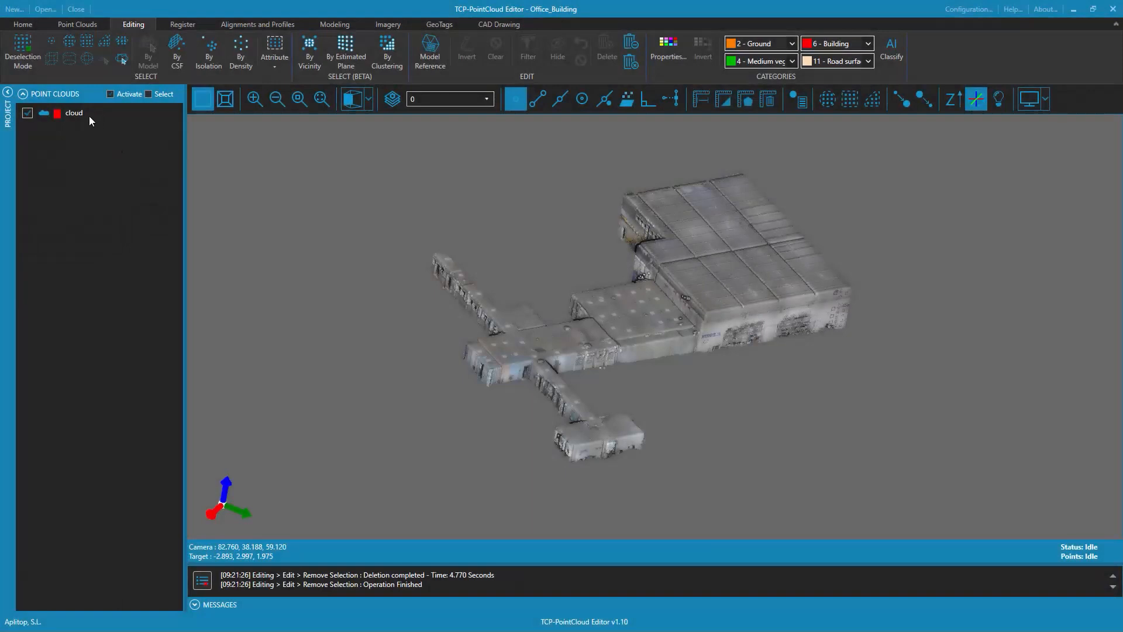
Check the properties of the point cloud "cloud", including its point totals, coordinate limits and attributes
{"action": "left_click", "coordinate": [79, 108]}
{"action": "right_click", "coordinate": [79, 108]}
{"action": "left_click", "coordinate": [119, 290]}
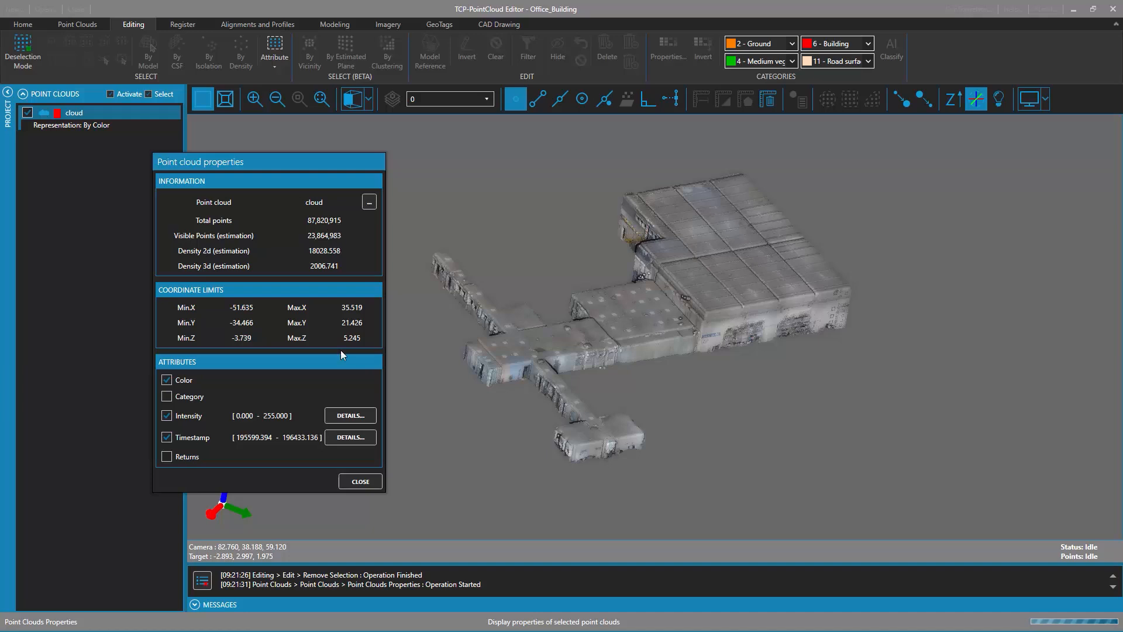
{"action": "left_click", "coordinate": [360, 480]}
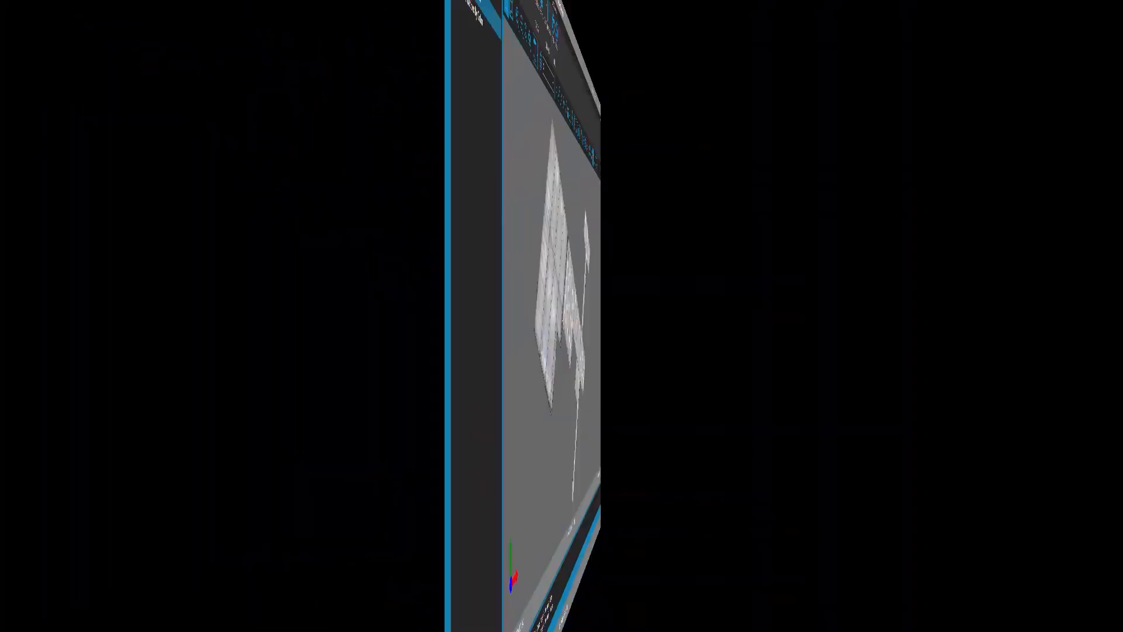
Select the central block of cloud_Clean beside the large hall with a polygon and filter to only those points
{"action": "scroll", "coordinate": [640, 299], "scroll_direction": "up", "scroll_amount": 5}
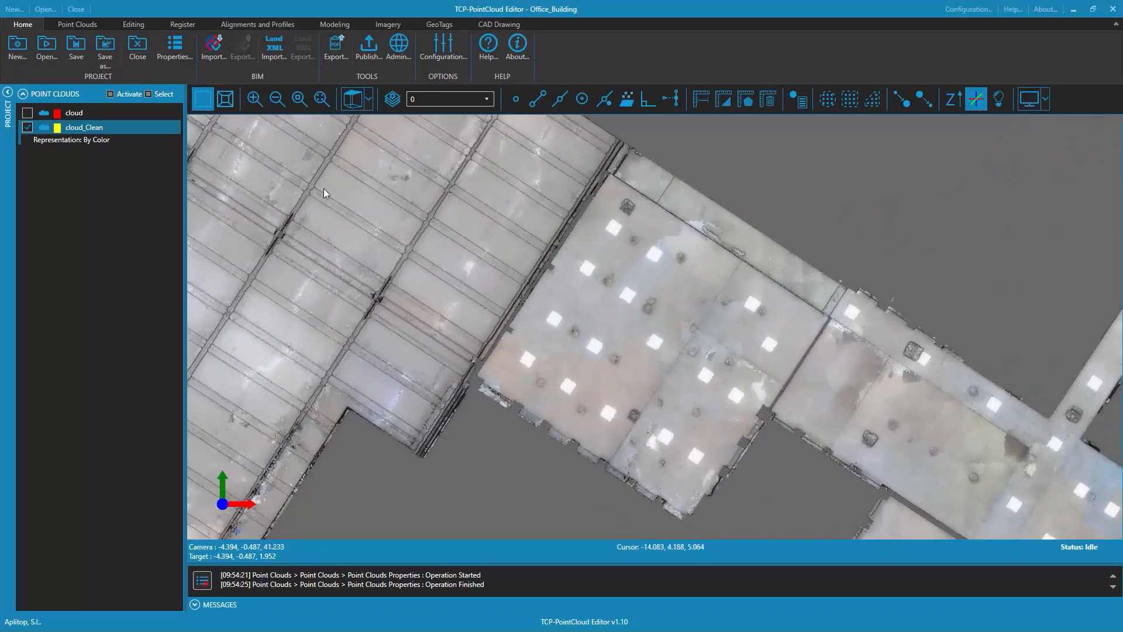
{"action": "left_click", "coordinate": [131, 25]}
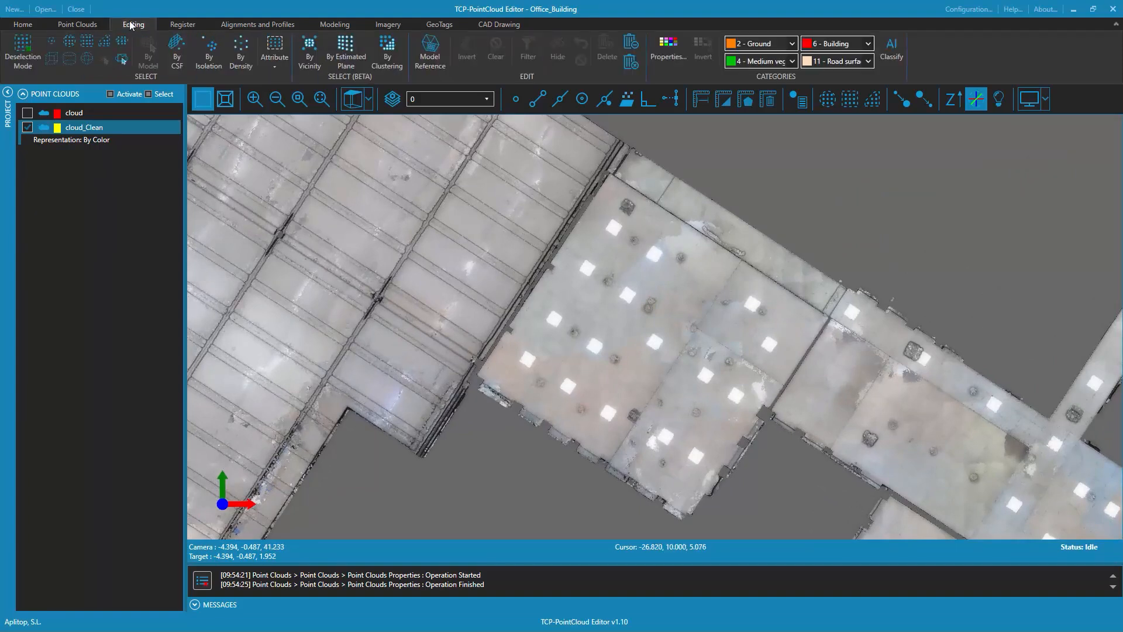
{"action": "left_click", "coordinate": [106, 40]}
{"action": "left_click", "coordinate": [471, 379]}
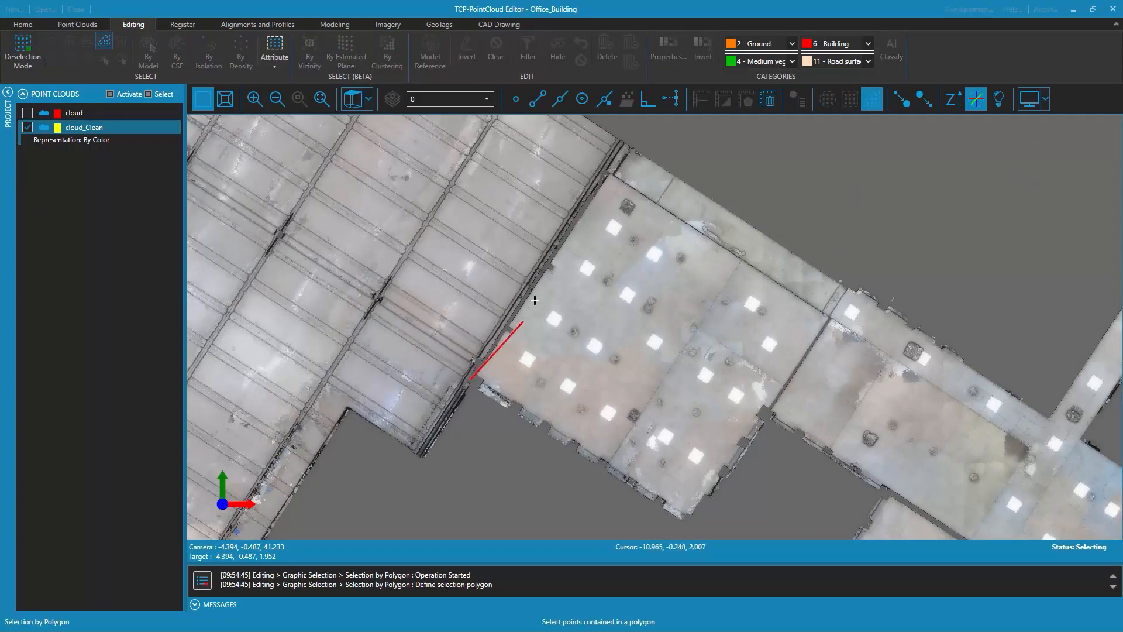
{"action": "left_click", "coordinate": [633, 135]}
{"action": "left_click", "coordinate": [858, 274]}
{"action": "left_click", "coordinate": [765, 416]}
{"action": "left_click", "coordinate": [771, 440]}
{"action": "left_click", "coordinate": [707, 533]}
{"action": "left_click", "coordinate": [635, 520]}
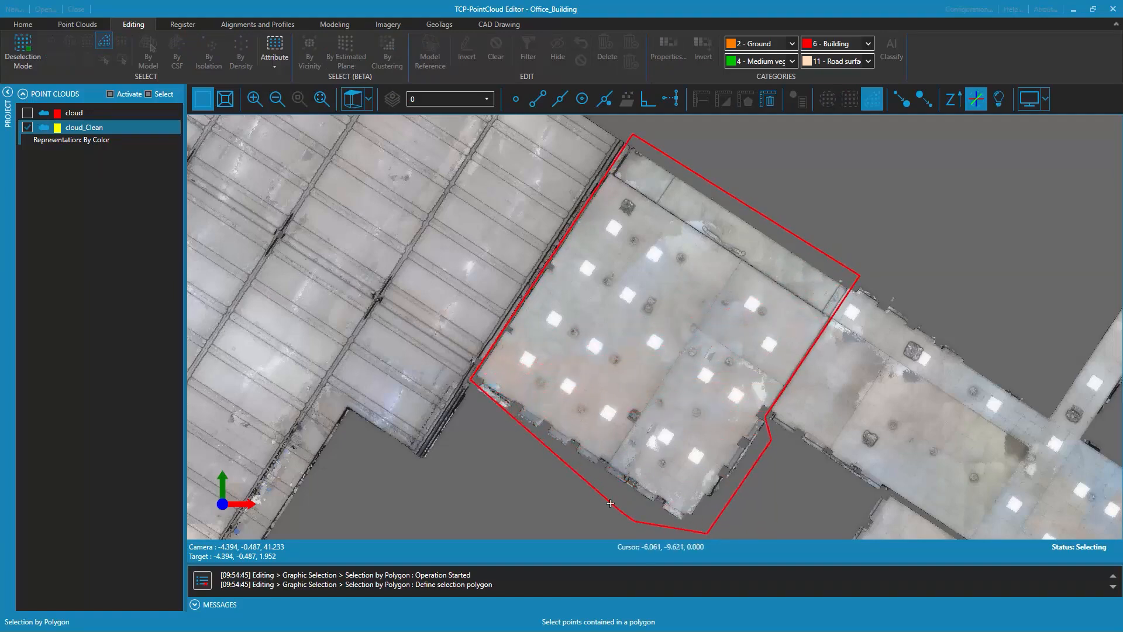
{"action": "right_click", "coordinate": [479, 406]}
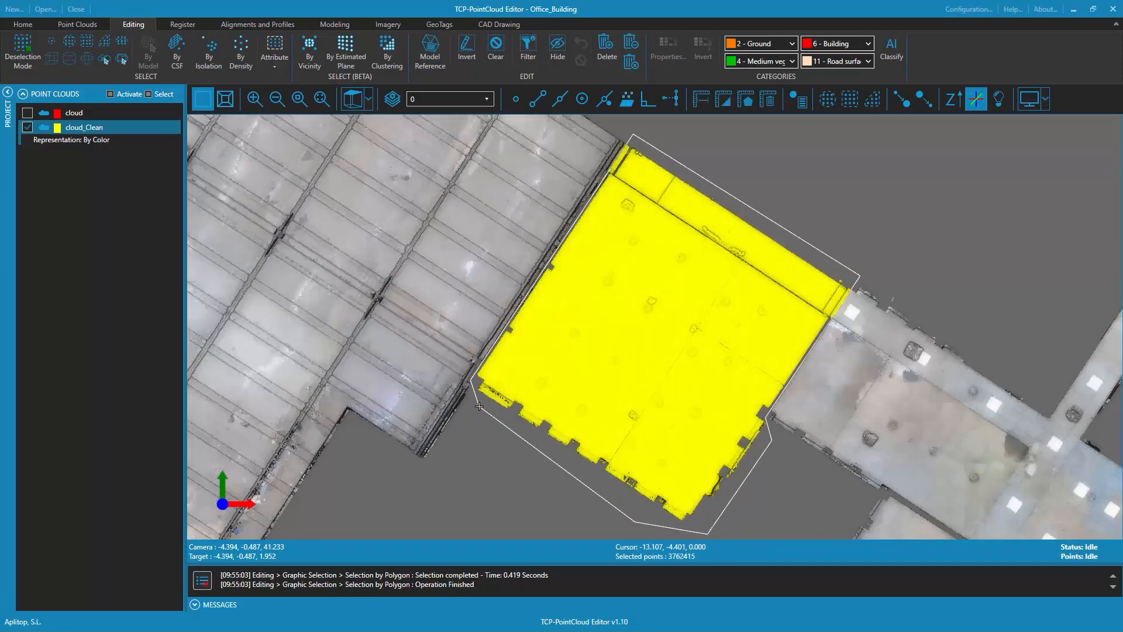
{"action": "left_click", "coordinate": [528, 47]}
{"action": "left_click", "coordinate": [773, 403]}
{"action": "key", "text": "Escape"}
{"action": "left_click_drag", "start_coordinate": [773, 404], "coordinate": [703, 336]}
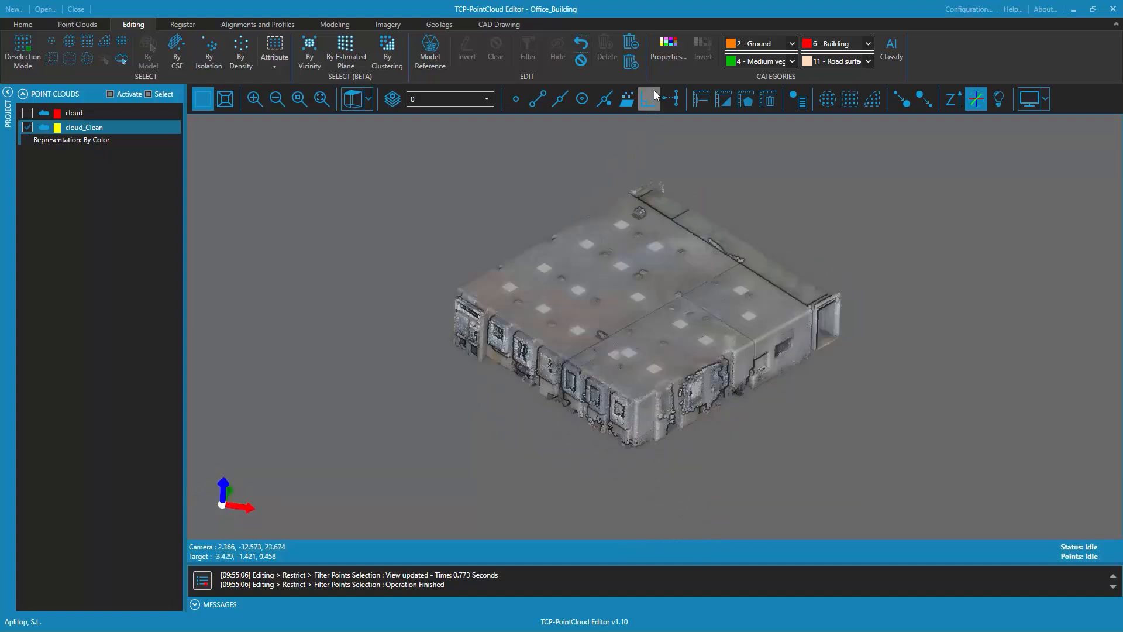
Open the category properties and list all user categories instead of only the existing ones
{"action": "left_click", "coordinate": [667, 47]}
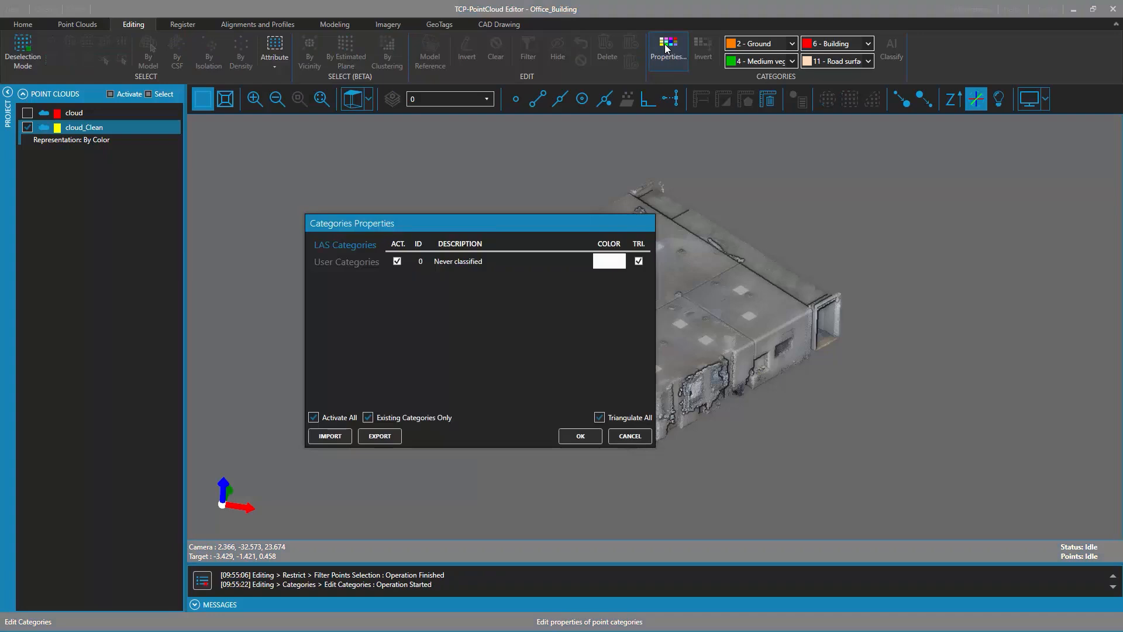
{"action": "left_click", "coordinate": [354, 263]}
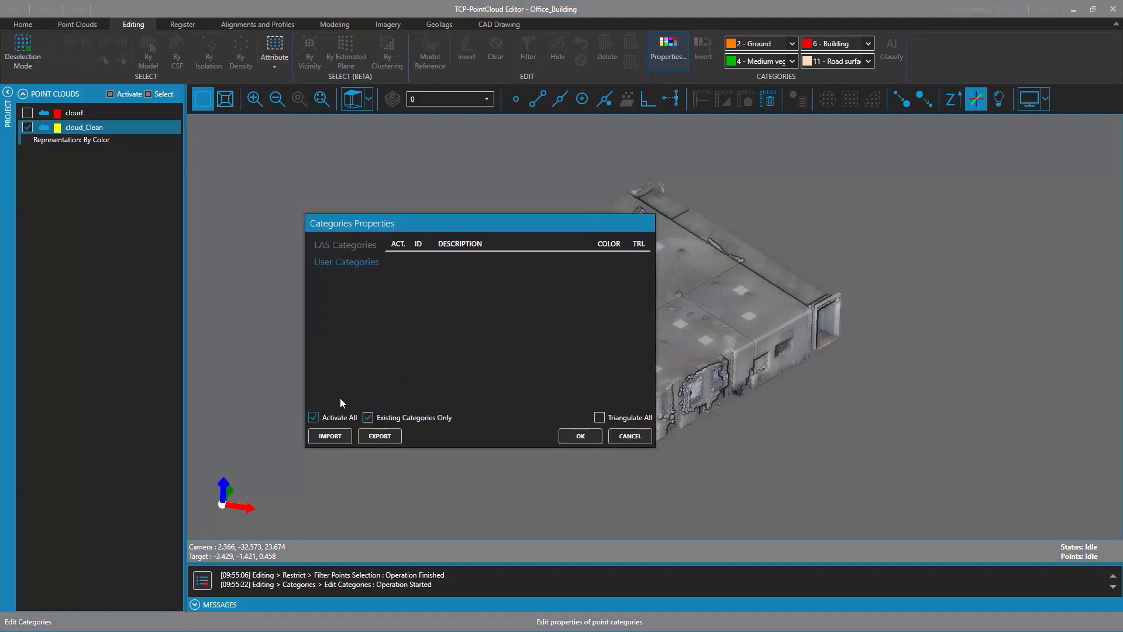
{"action": "left_click", "coordinate": [368, 417]}
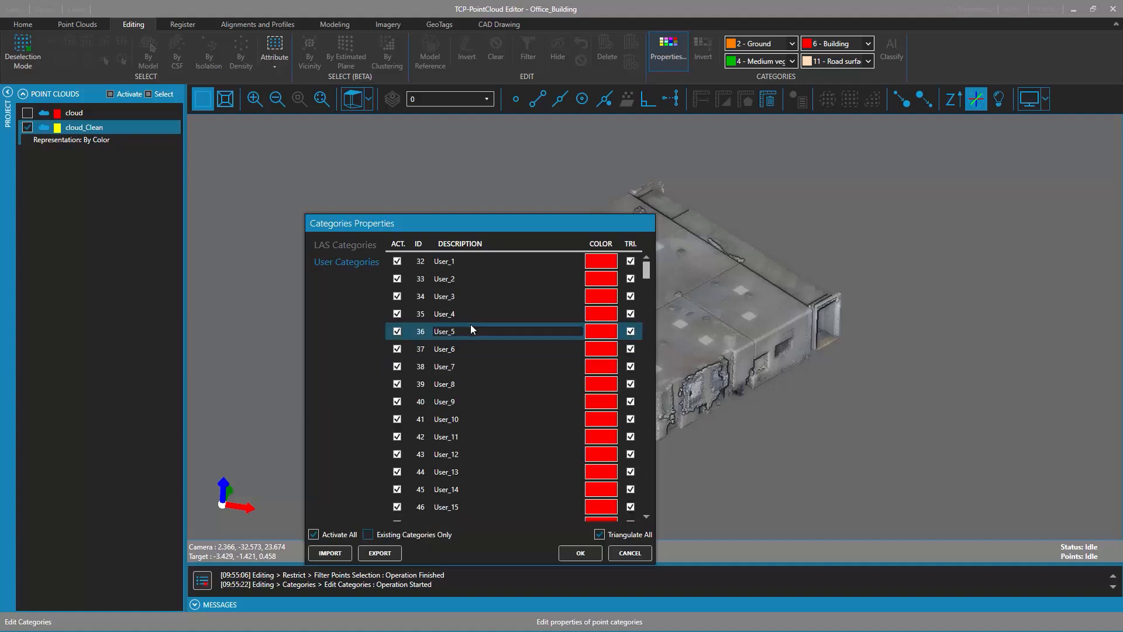
Rename user category 32 as Floor and set its colour to brown
{"action": "double_click", "coordinate": [469, 261]}
{"action": "type", "text": "Floor"}
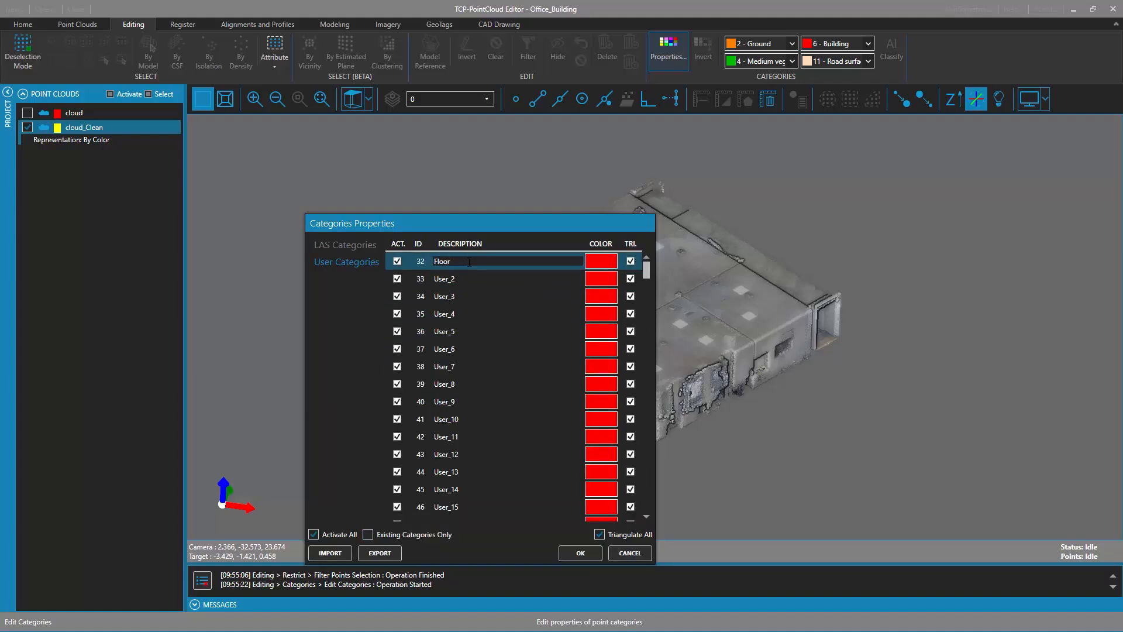
{"action": "left_click", "coordinate": [597, 262]}
{"action": "left_click", "coordinate": [597, 261]}
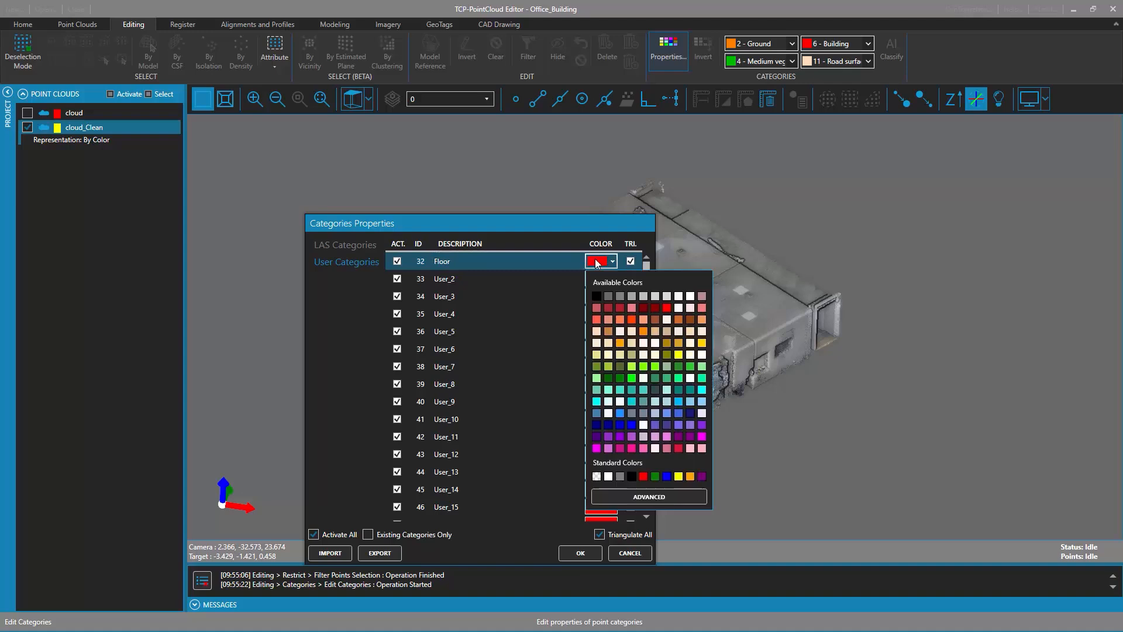
{"action": "left_click", "coordinate": [689, 321]}
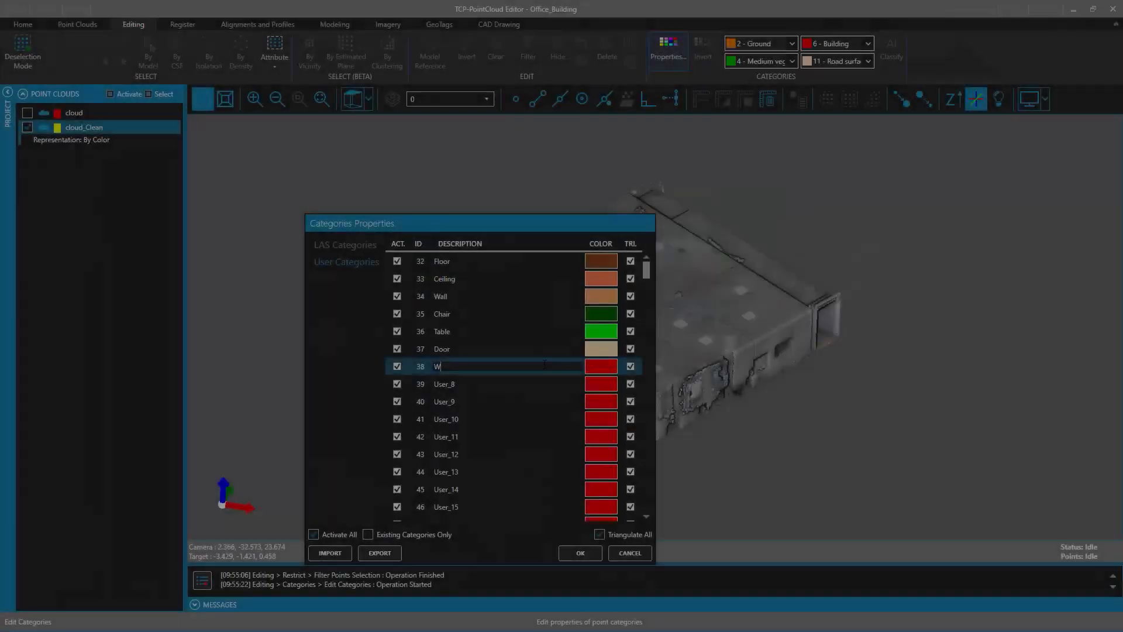
Name user category 38 Window, set its colour to cyan and accept the category changes
{"action": "type", "text": "indow"}
{"action": "left_click", "coordinate": [609, 364]}
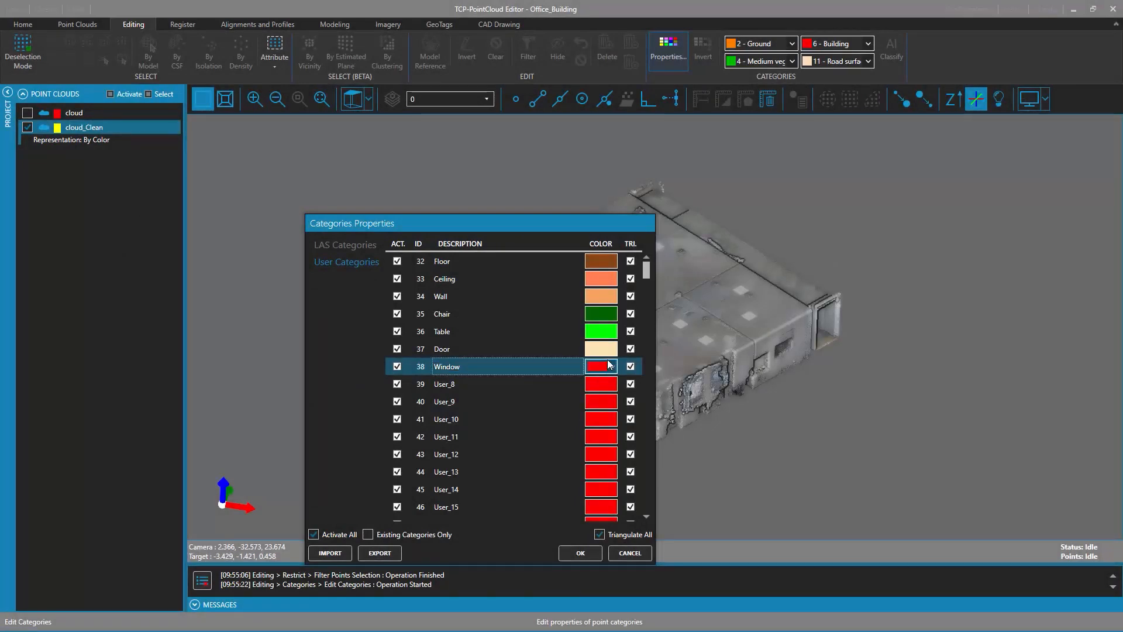
{"action": "left_click", "coordinate": [613, 367]}
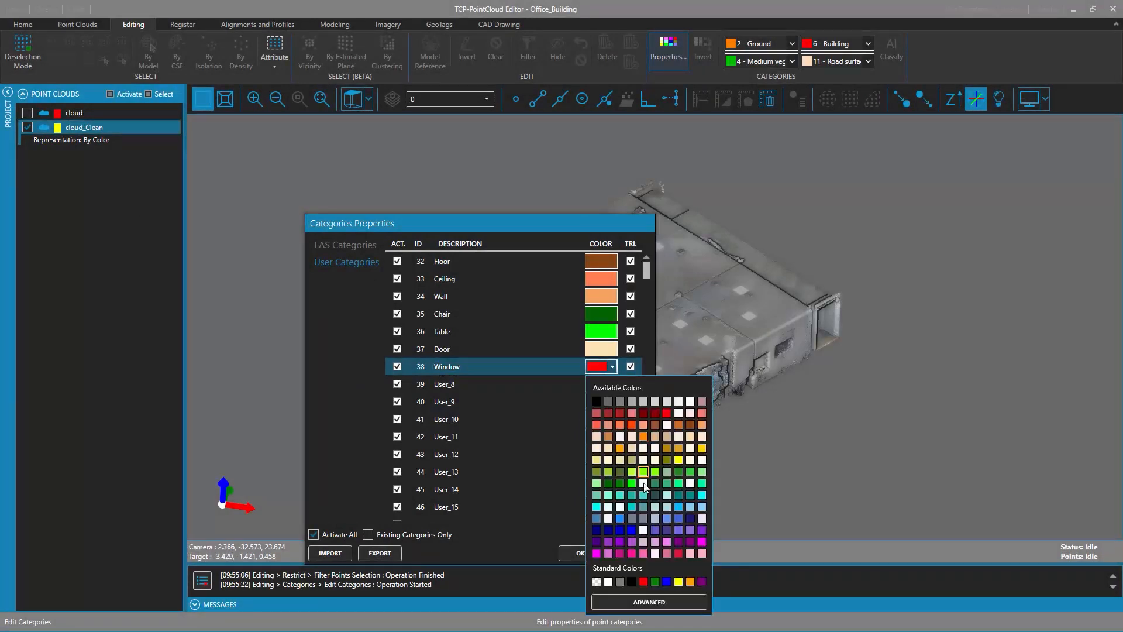
{"action": "left_click", "coordinate": [597, 506]}
{"action": "left_click", "coordinate": [599, 512]}
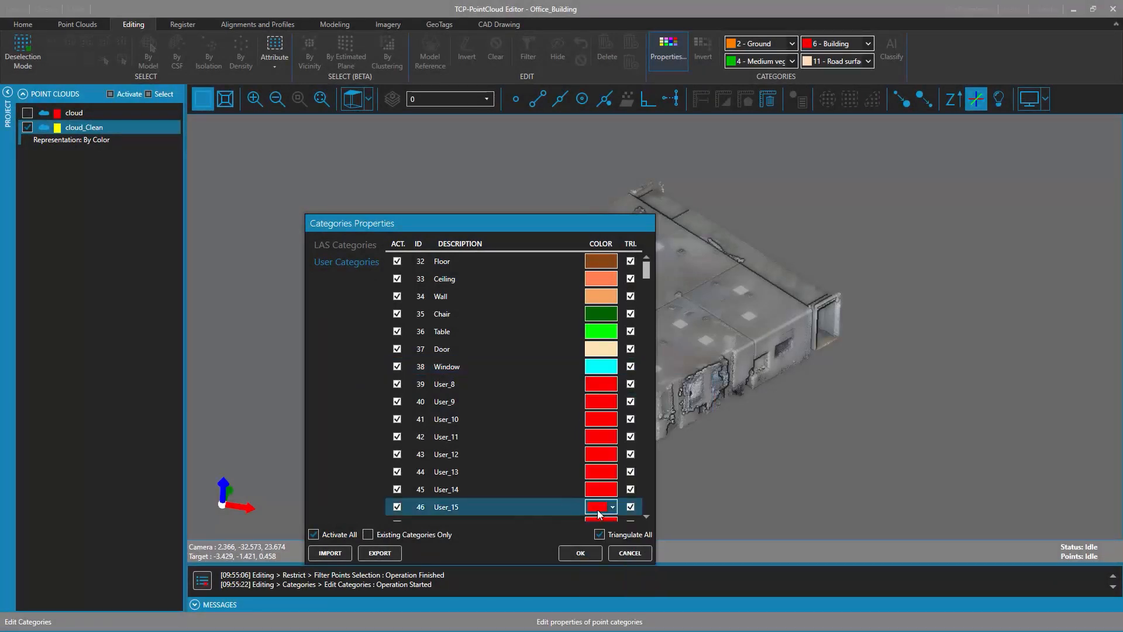
{"action": "left_click", "coordinate": [584, 555]}
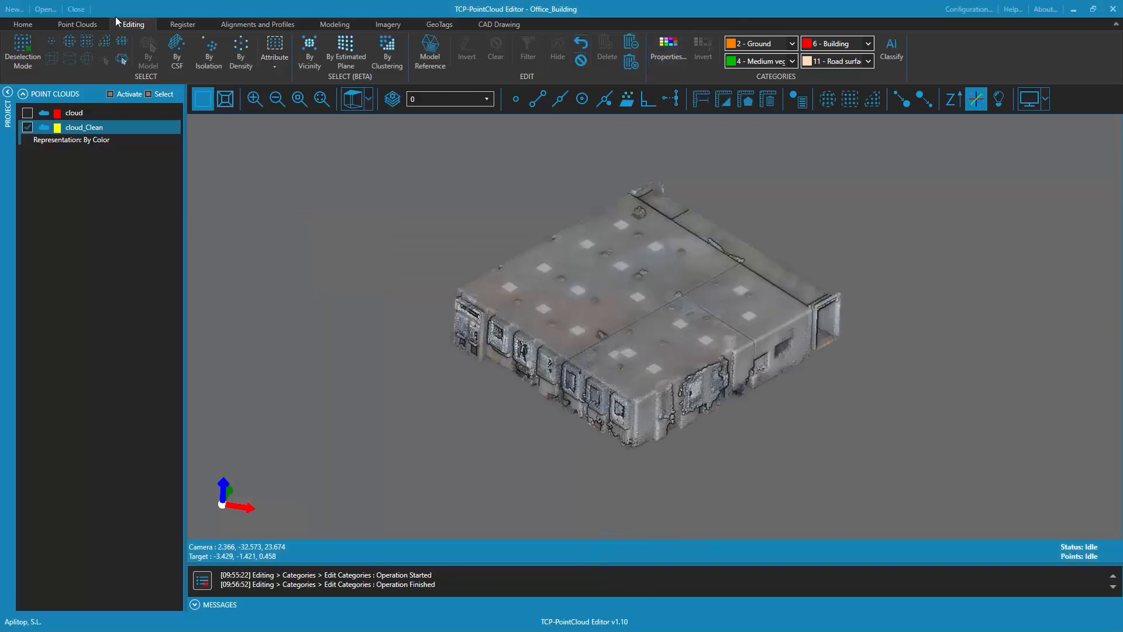
Run automatic classification on the isolated block with the Indoor model, keeping its classes mapped to the custom Floor to Window categories
{"action": "left_click", "coordinate": [75, 25]}
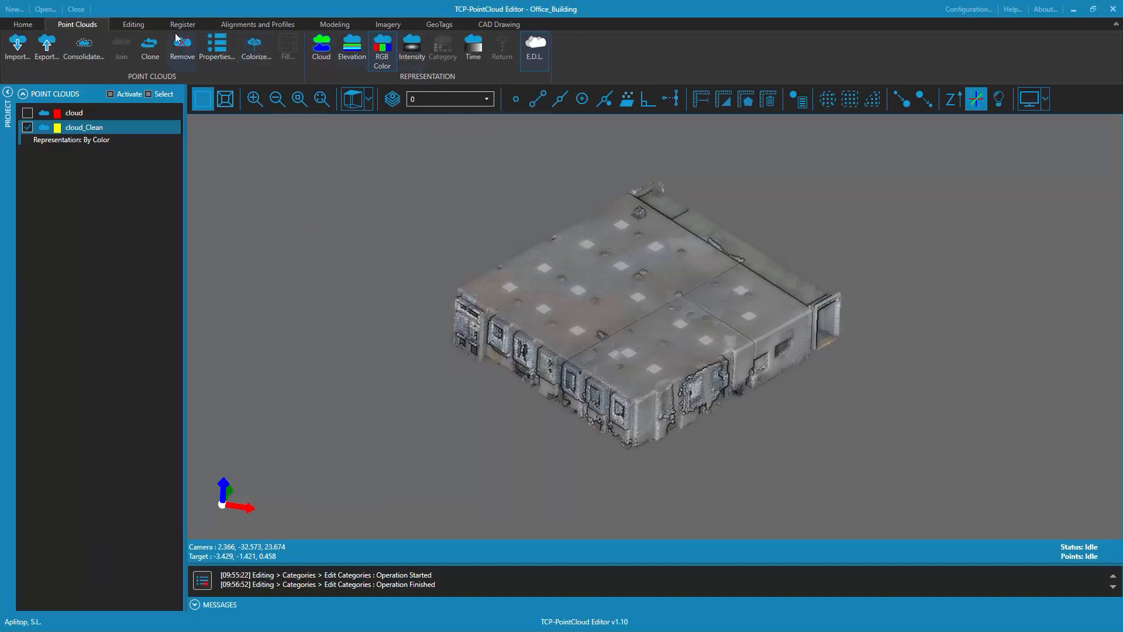
{"action": "left_click", "coordinate": [136, 25]}
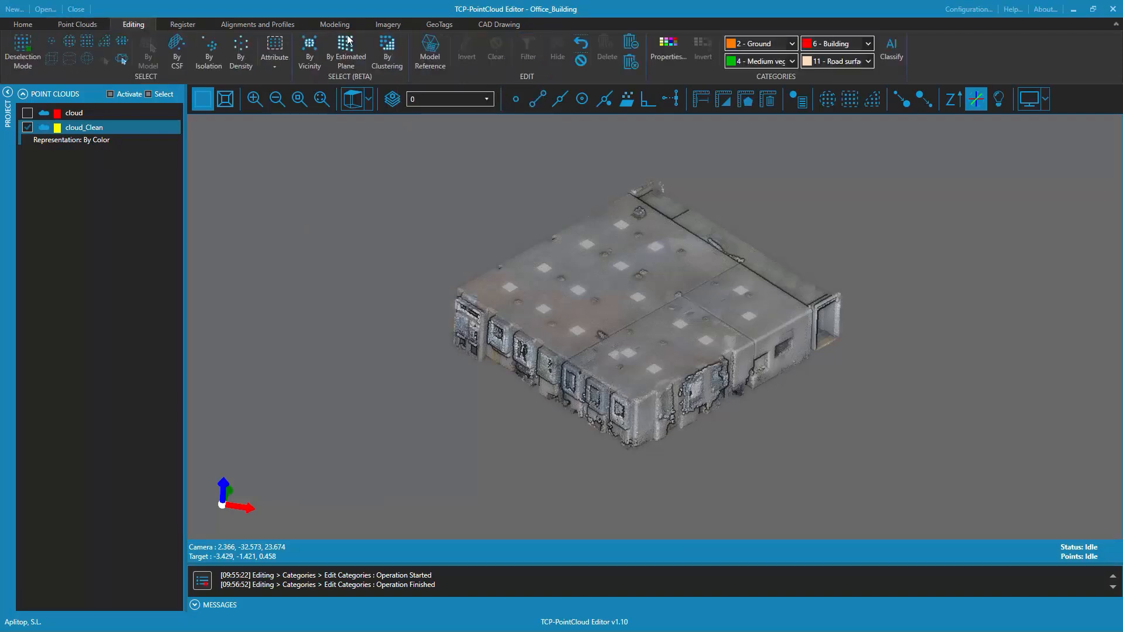
{"action": "left_click", "coordinate": [893, 45]}
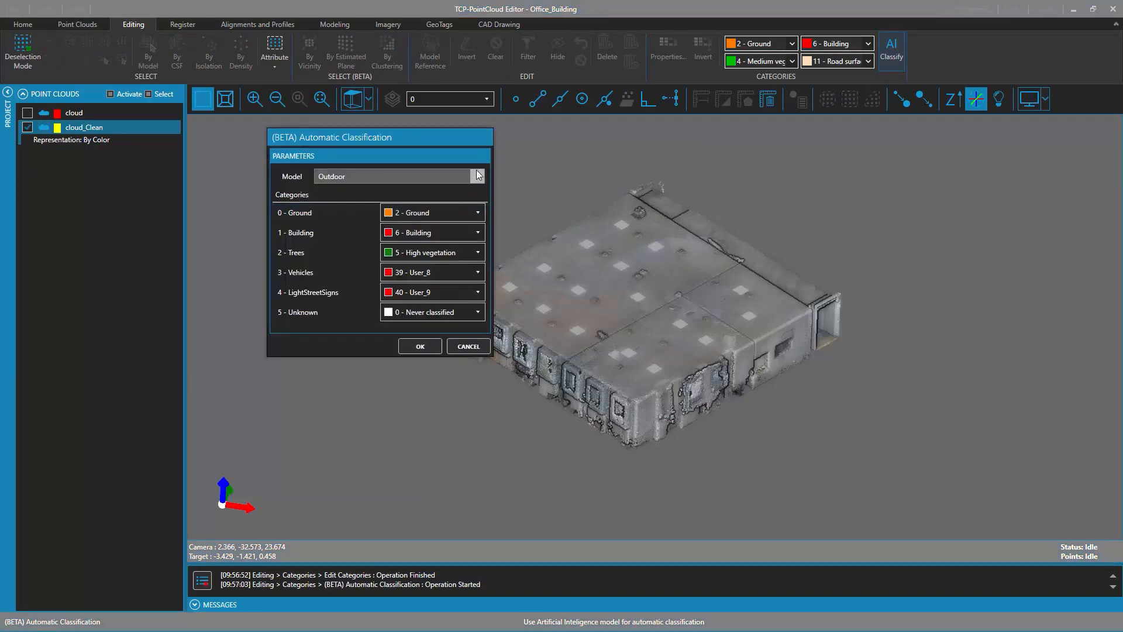
{"action": "left_click", "coordinate": [409, 176]}
{"action": "left_click", "coordinate": [415, 205]}
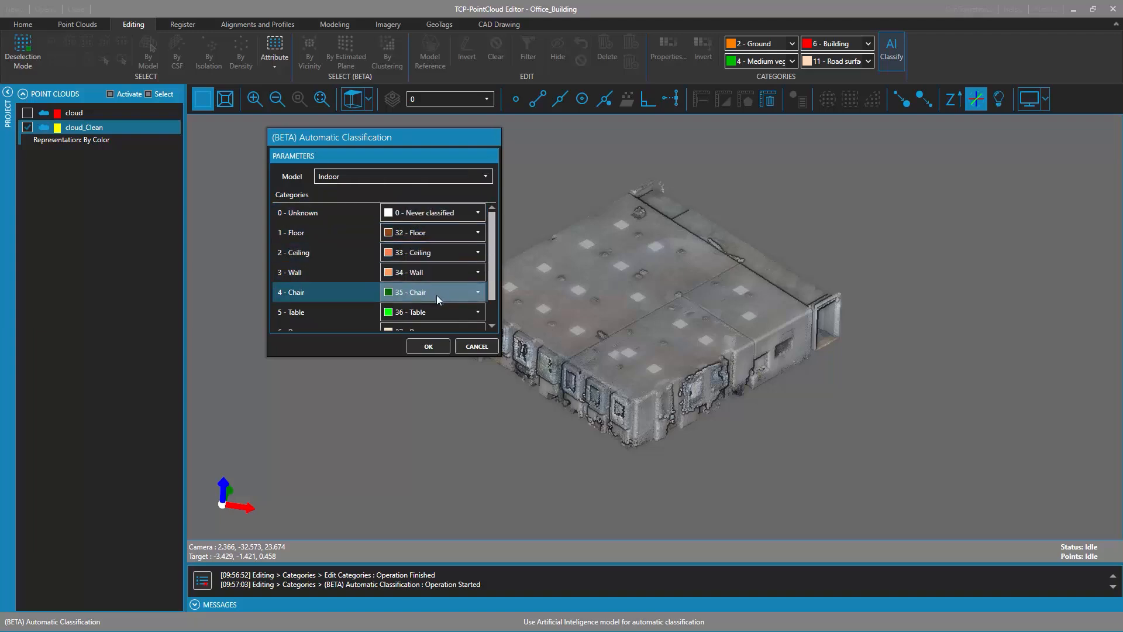
{"action": "scroll", "coordinate": [437, 295], "scroll_direction": "down", "scroll_amount": 1}
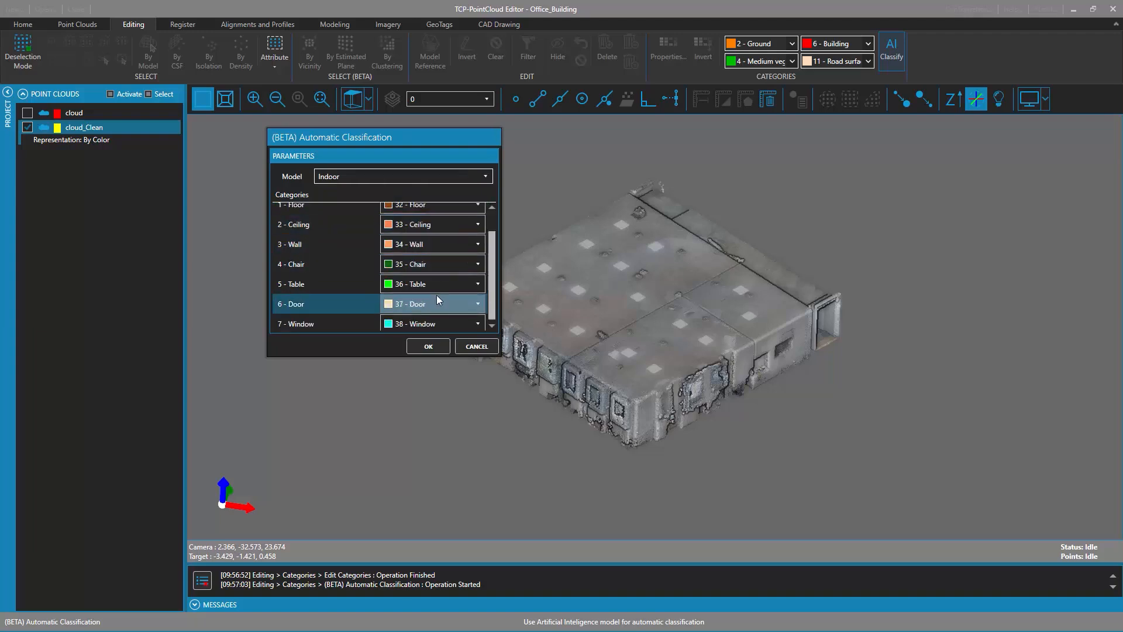
{"action": "left_click", "coordinate": [427, 345]}
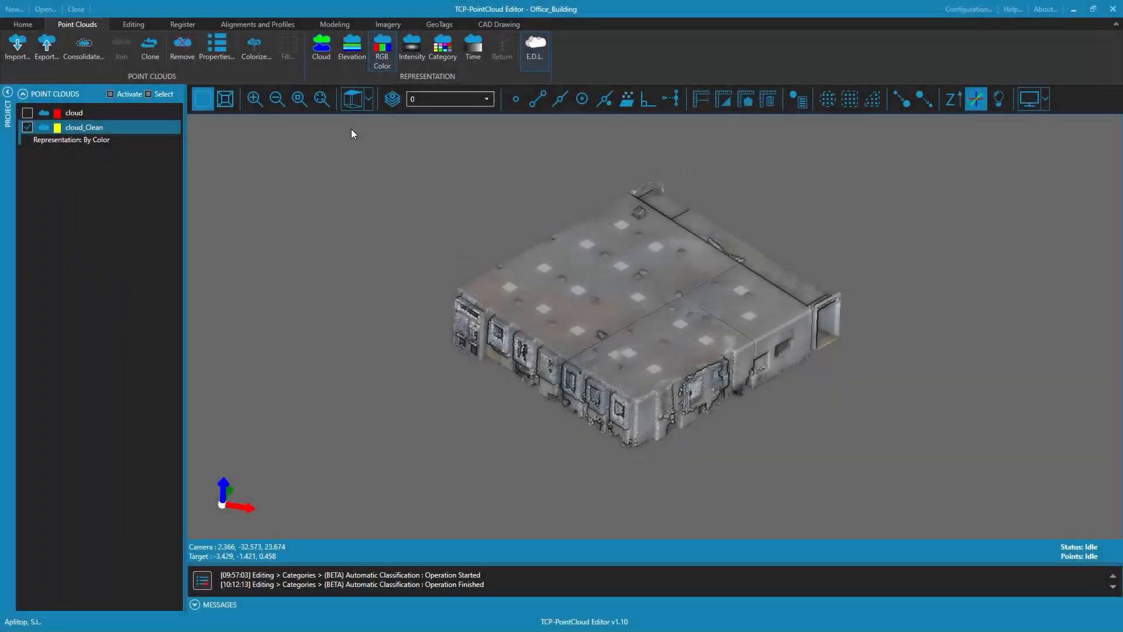
Represent cloud_Clean by category and deactivate the Ceiling category in the category properties
{"action": "left_click", "coordinate": [447, 51]}
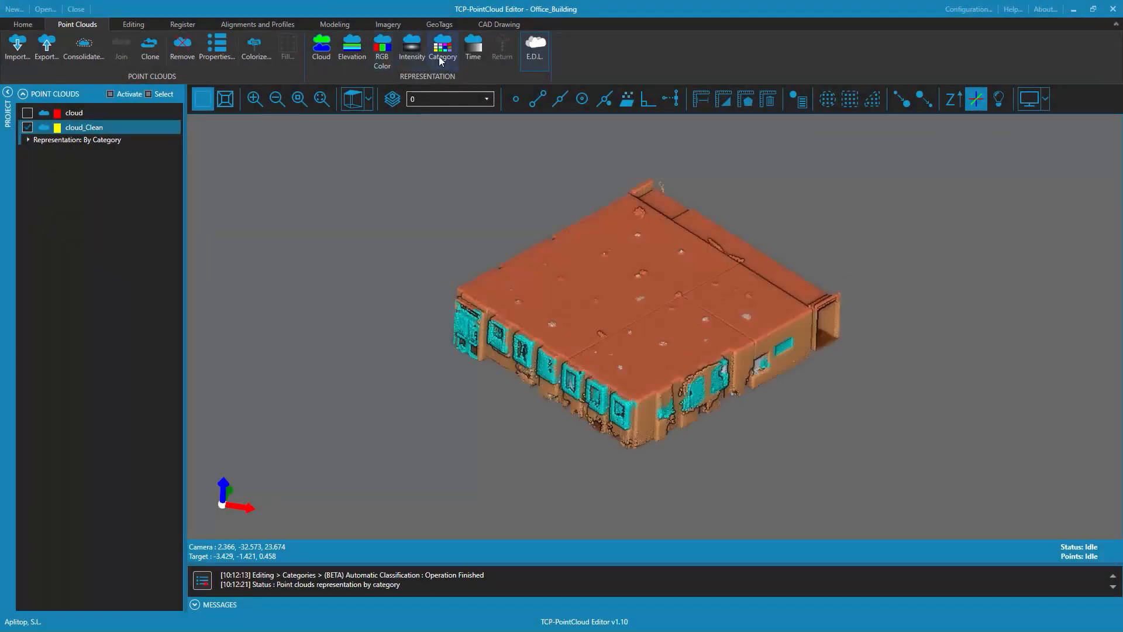
{"action": "left_click_drag", "start_coordinate": [685, 340], "coordinate": [573, 203]}
{"action": "left_click", "coordinate": [129, 26]}
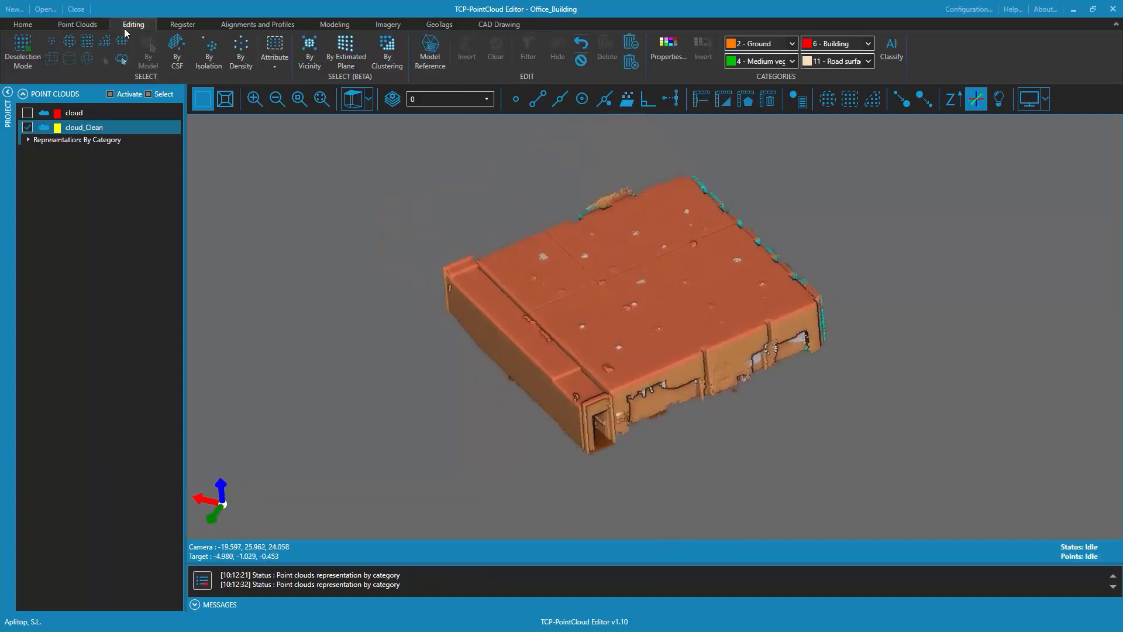
{"action": "left_click", "coordinate": [668, 49]}
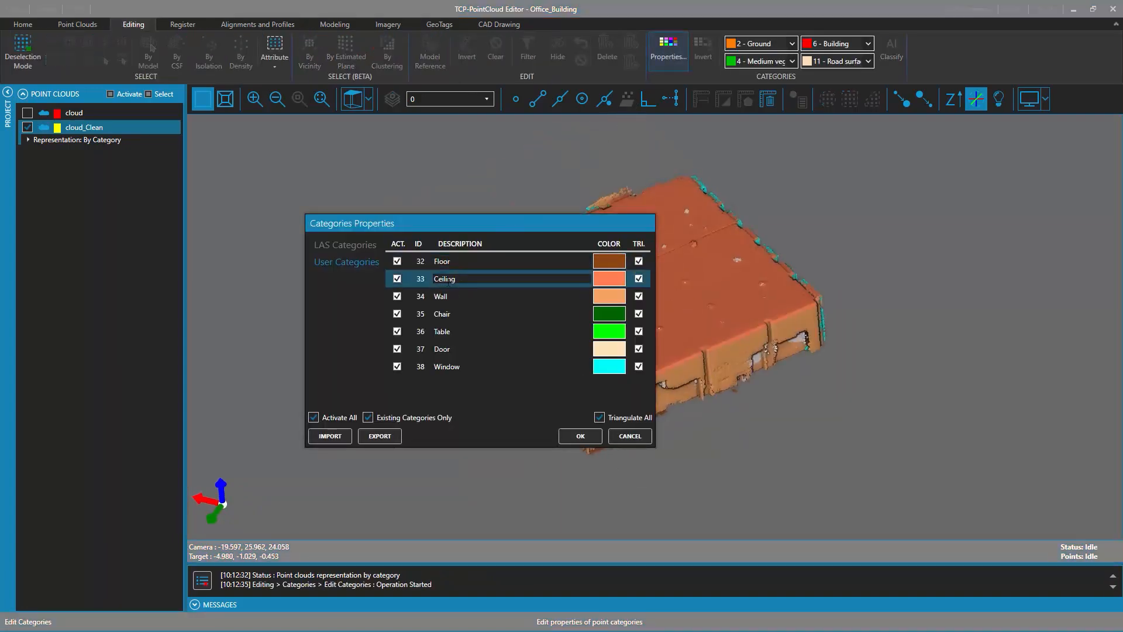
{"action": "left_click", "coordinate": [396, 279]}
{"action": "left_click", "coordinate": [581, 435]}
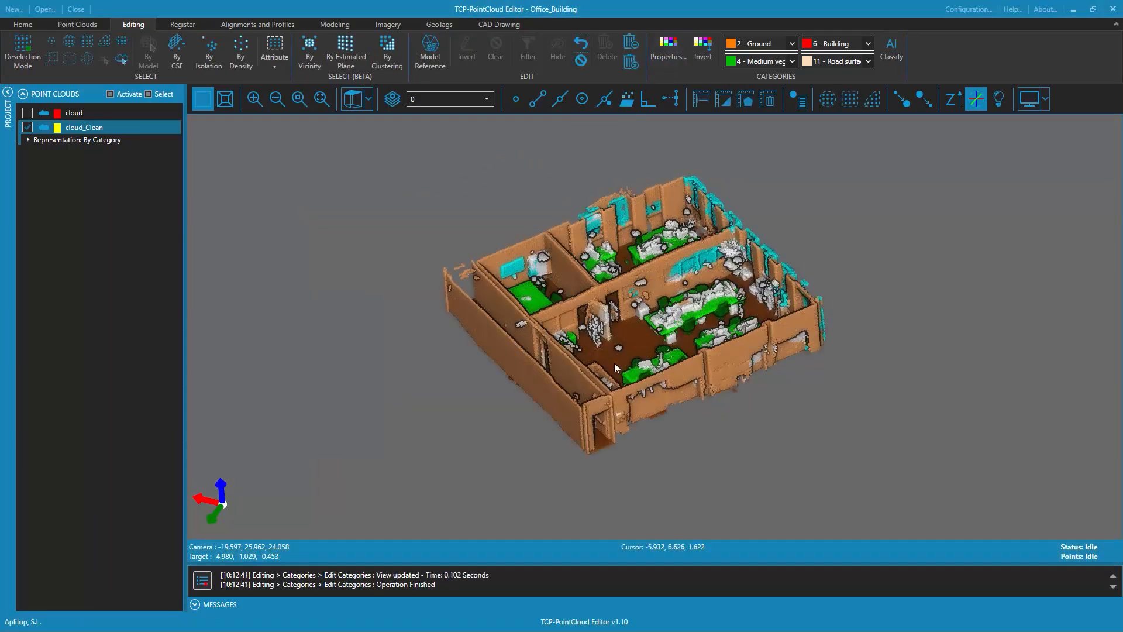
Examine the classified rooms, walls and furniture from above and close up, and expand the category legend of cloud_Clean
{"action": "middle_click_drag", "start_coordinate": [620, 225], "coordinate": [658, 313]}
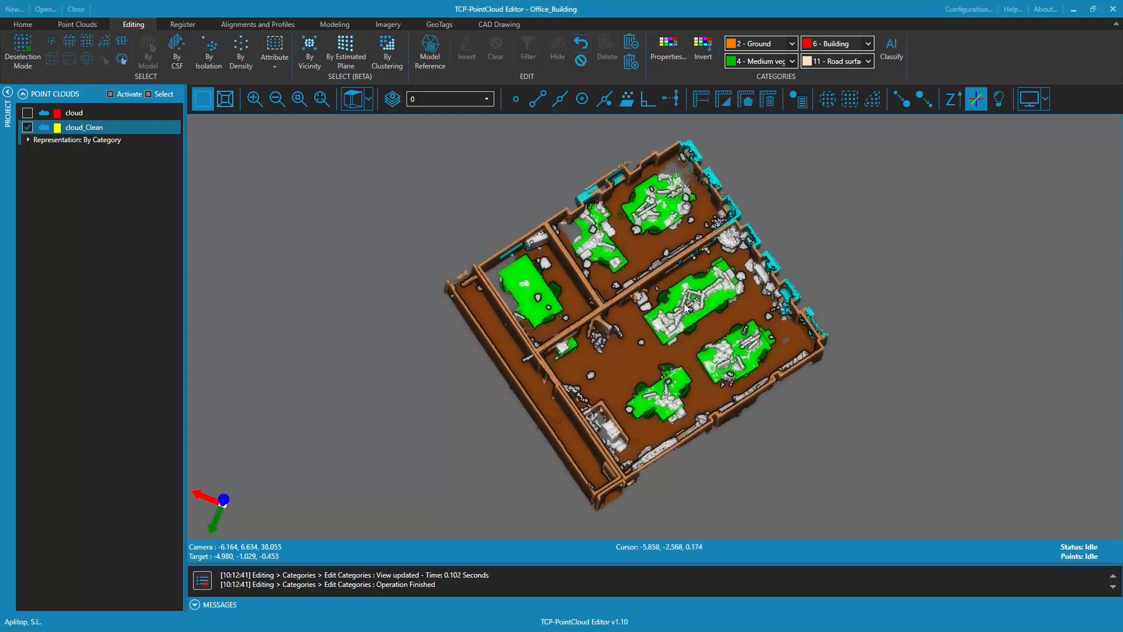
{"action": "scroll", "coordinate": [731, 319], "scroll_direction": "up", "scroll_amount": 5}
{"action": "middle_click_drag", "start_coordinate": [705, 368], "coordinate": [794, 244]}
{"action": "mouse_move", "coordinate": [721, 336]}
{"action": "middle_mouse_down"}
{"action": "mouse_move", "coordinate": [676, 353]}
{"action": "mouse_move", "coordinate": [659, 460]}
{"action": "mouse_move", "coordinate": [763, 443]}
{"action": "mouse_move", "coordinate": [666, 438]}
{"action": "middle_mouse_up"}
{"action": "scroll", "coordinate": [666, 437], "scroll_direction": "down", "scroll_amount": 3}
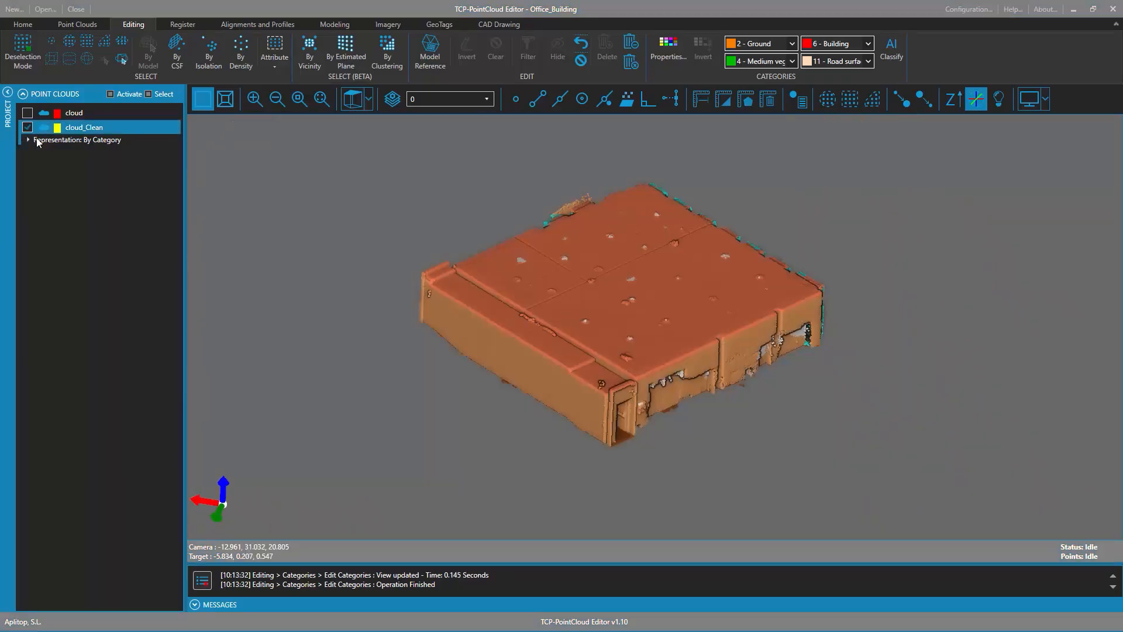
{"action": "left_click", "coordinate": [29, 141]}
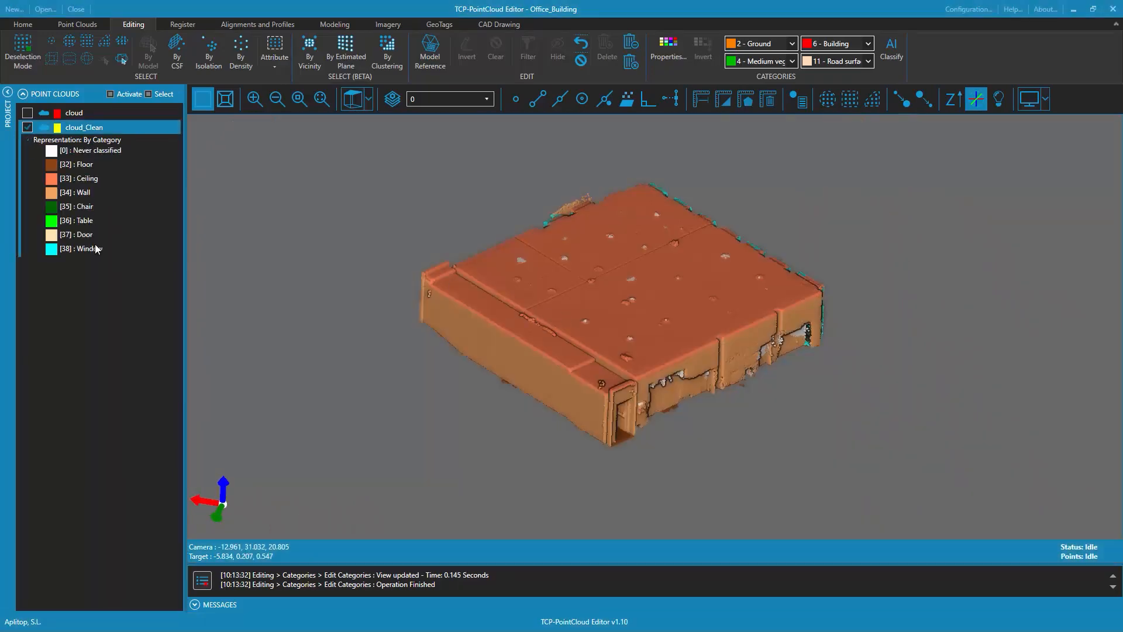
Restore the hidden points of cloud_Clean and show the whole building in top view
{"action": "left_click", "coordinate": [585, 47]}
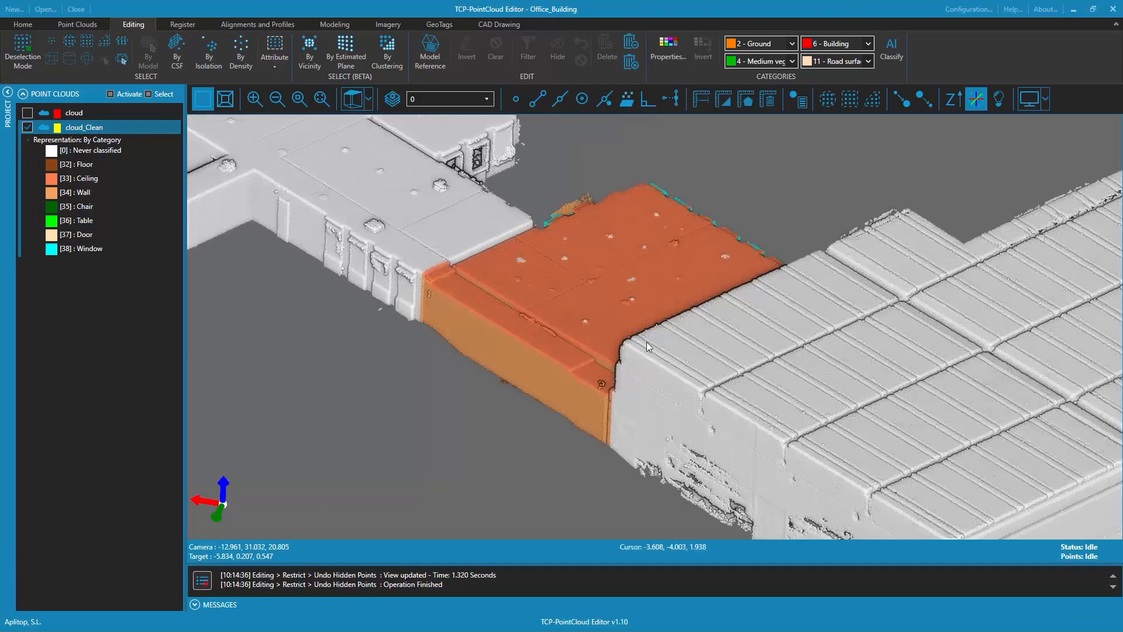
{"action": "scroll", "coordinate": [645, 308], "scroll_direction": "down", "scroll_amount": 5}
{"action": "left_click", "coordinate": [353, 99]}
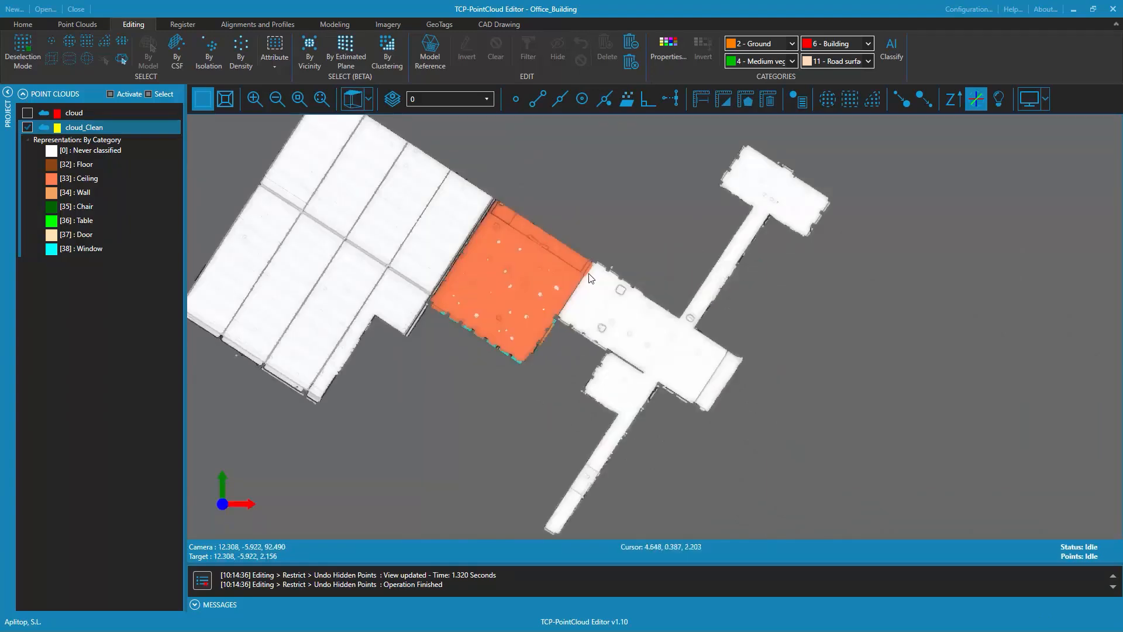
{"action": "scroll", "coordinate": [627, 229], "scroll_direction": "down", "scroll_amount": 3}
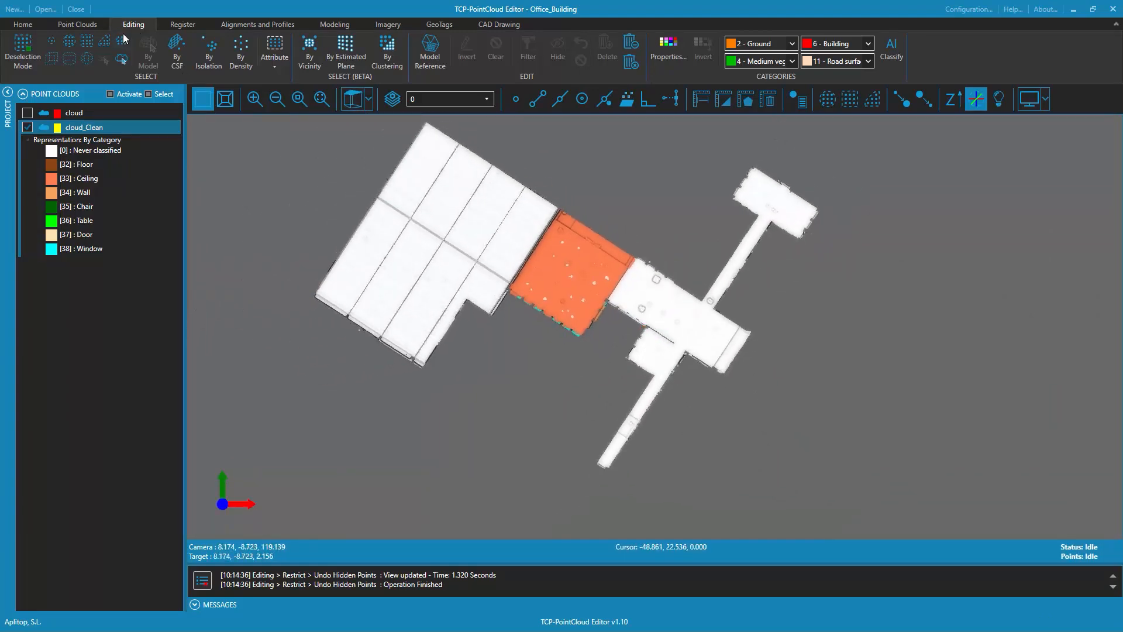
Enclose the unclassified office wings and corridors beyond the classified block with a polygon and filter to only those points
{"action": "left_click", "coordinate": [107, 46]}
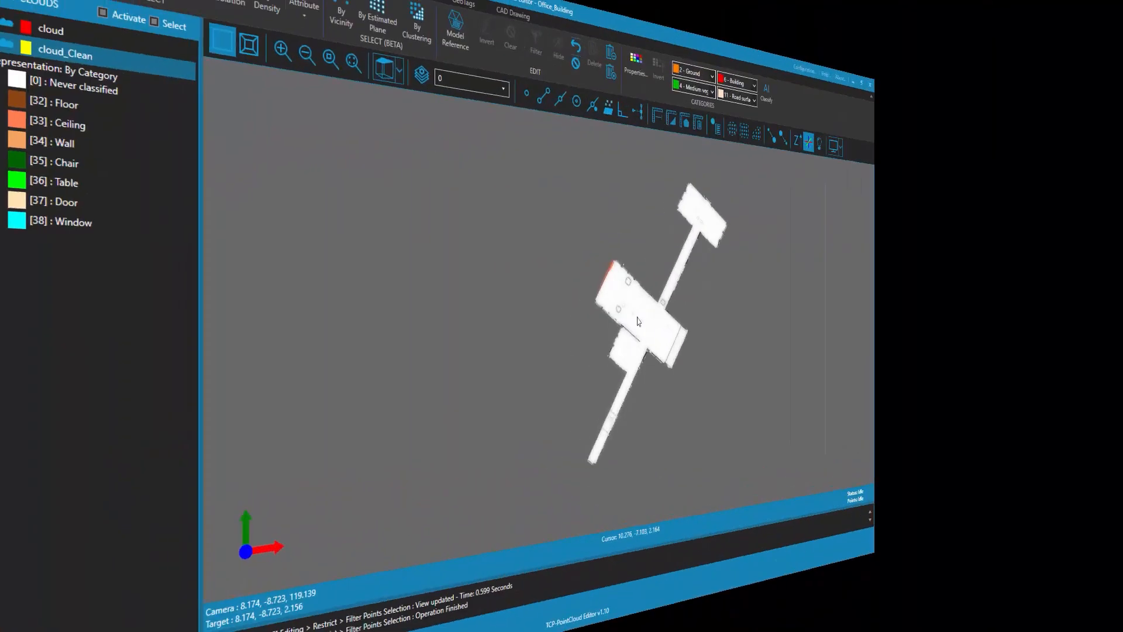
{"action": "double_click", "coordinate": [638, 318]}
{"action": "scroll", "coordinate": [718, 376], "scroll_direction": "up", "scroll_amount": 5}
{"action": "left_click_drag", "start_coordinate": [718, 376], "coordinate": [648, 241]}
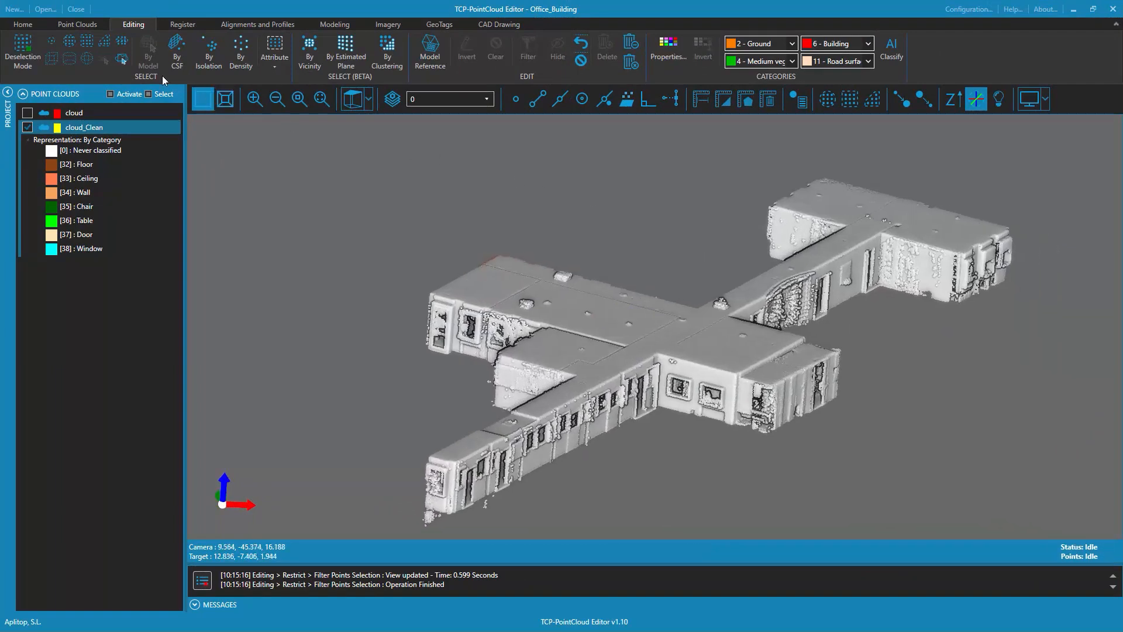
Select the ceiling points by elevation with a 0.050 bandwidth, applying picked average elevations of 2.255 and about 2.215 along the near corridor
{"action": "left_click", "coordinate": [122, 41]}
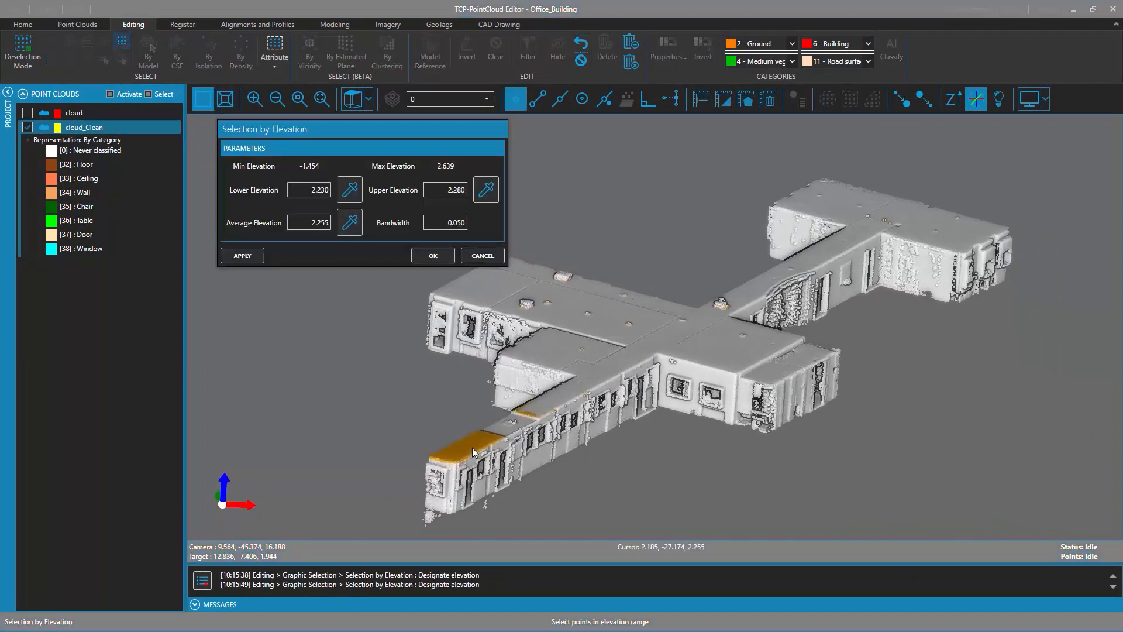
{"action": "left_click", "coordinate": [249, 256]}
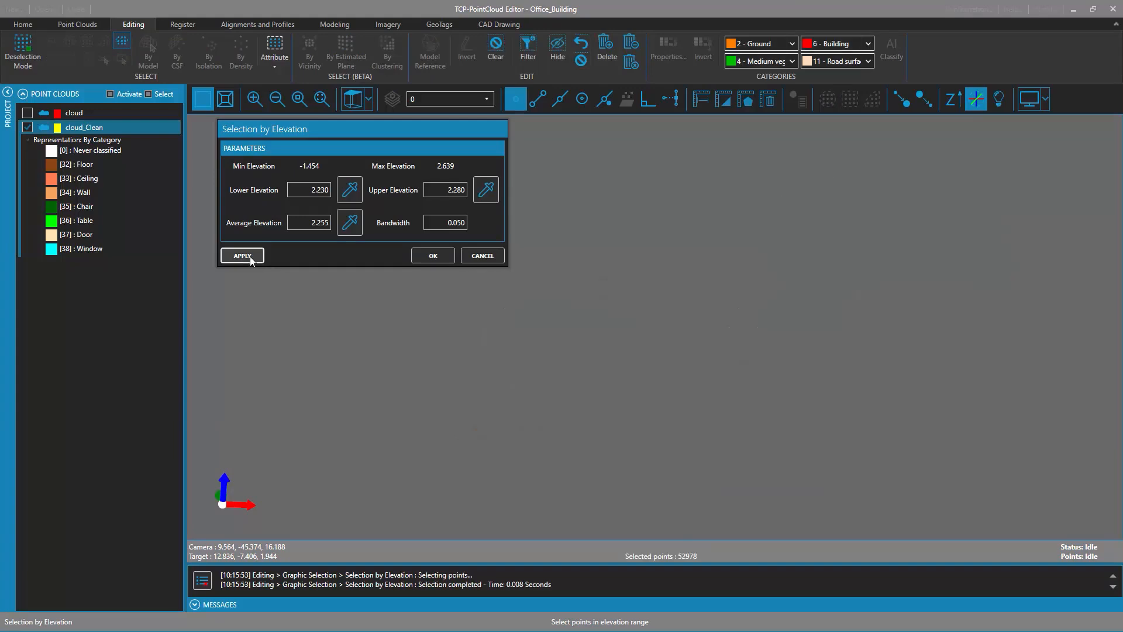
{"action": "left_click", "coordinate": [351, 224]}
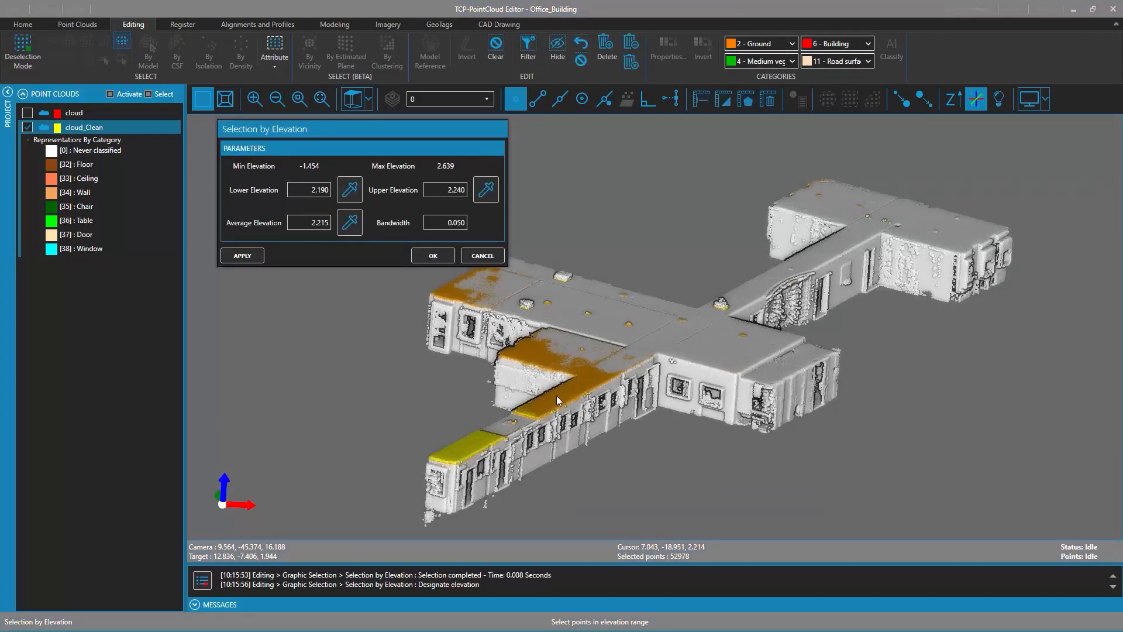
{"action": "left_click", "coordinate": [242, 256]}
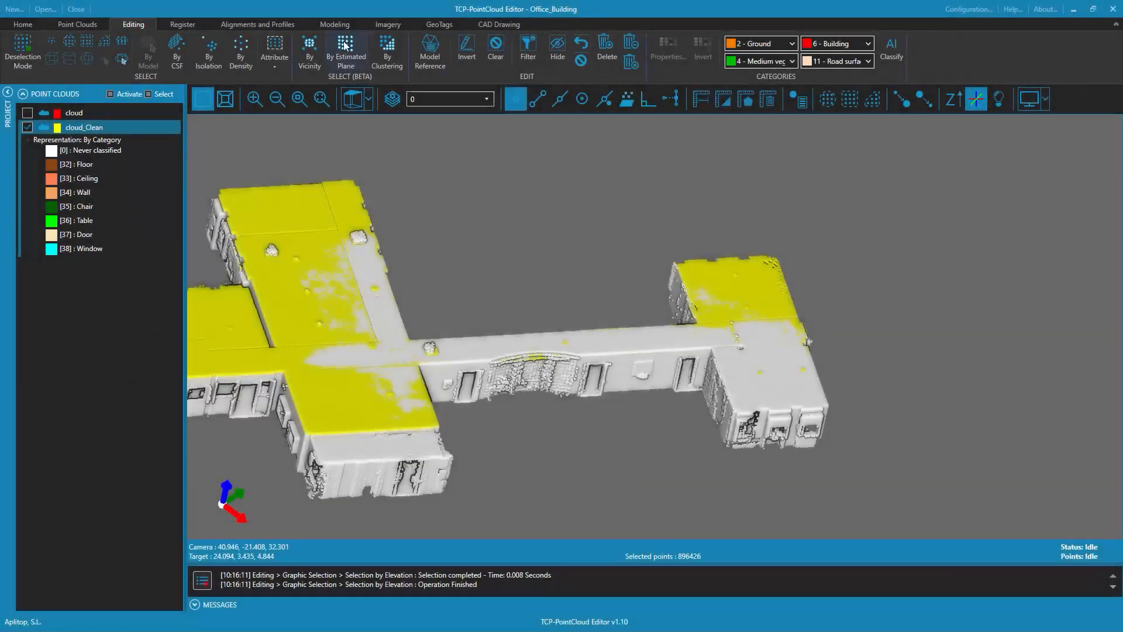
Add the remaining ceilings of the far room, corridor and central rooms to the selection by estimated plane with a 0.05 bandwidth
{"action": "left_click", "coordinate": [345, 46]}
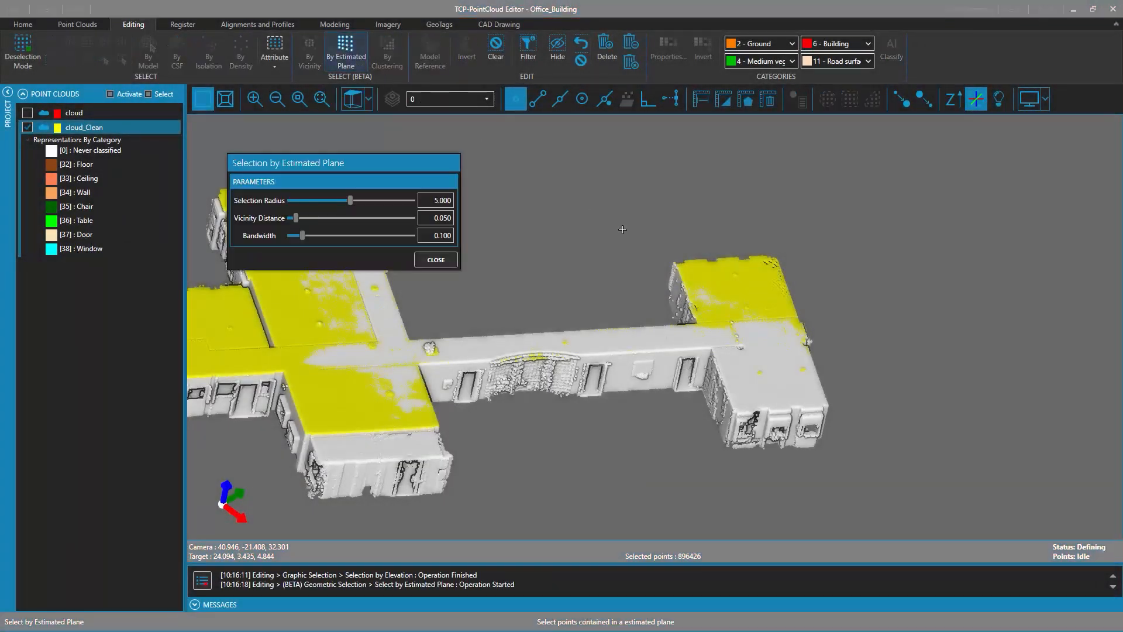
{"action": "left_click", "coordinate": [450, 235]}
{"action": "type", "text": "0."}
{"action": "left_click", "coordinate": [769, 365]}
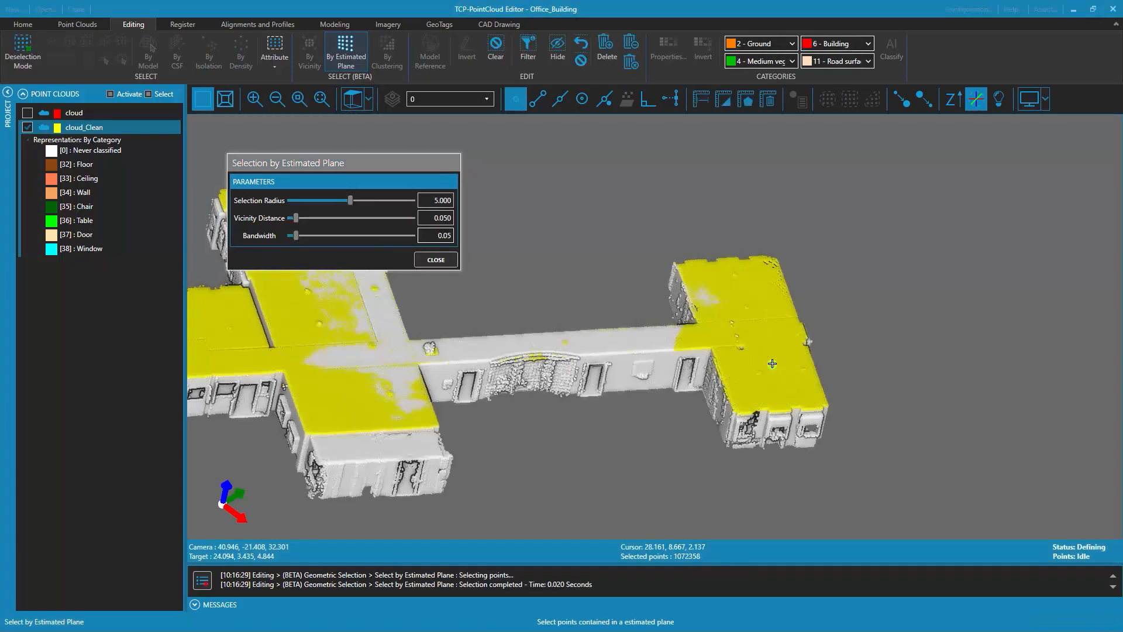
{"action": "left_click", "coordinate": [729, 297]}
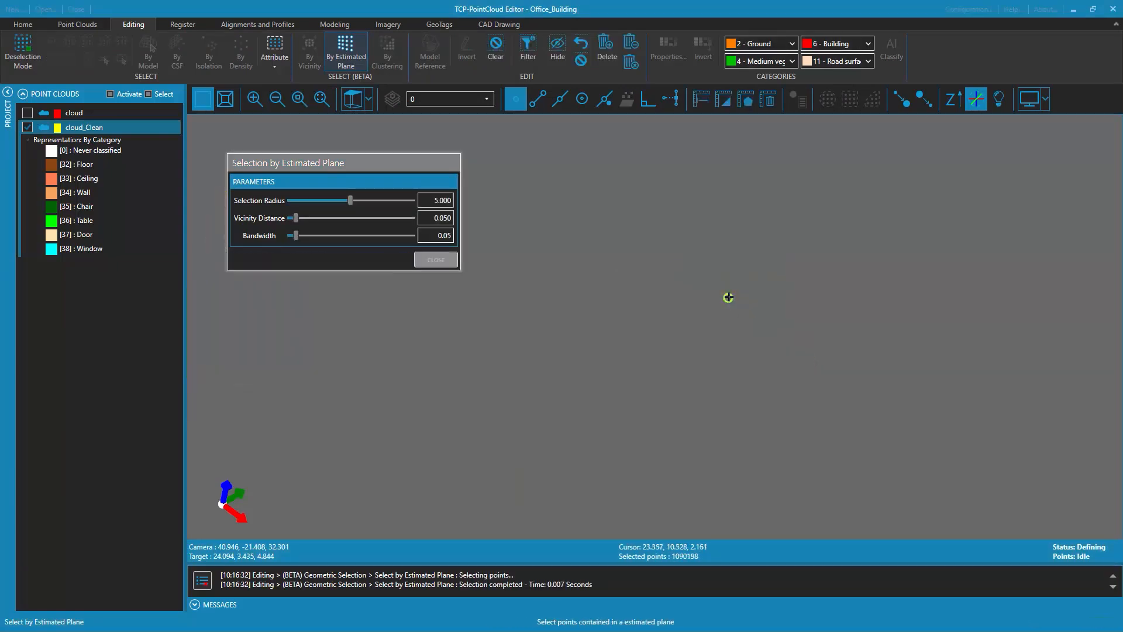
{"action": "left_click", "coordinate": [628, 338]}
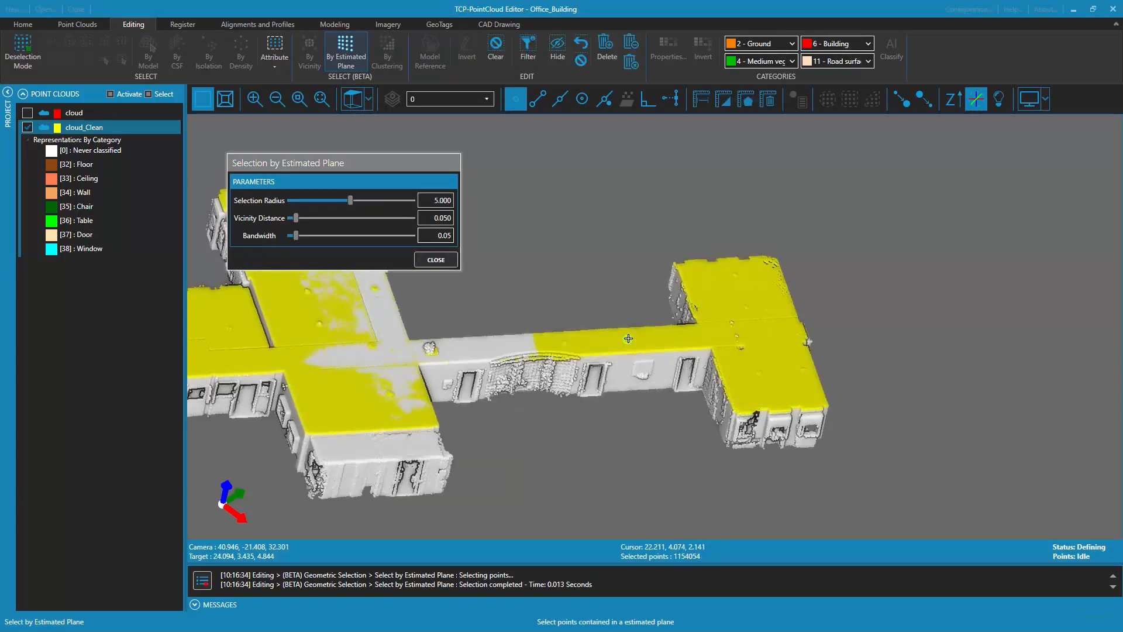
{"action": "left_click", "coordinate": [480, 347]}
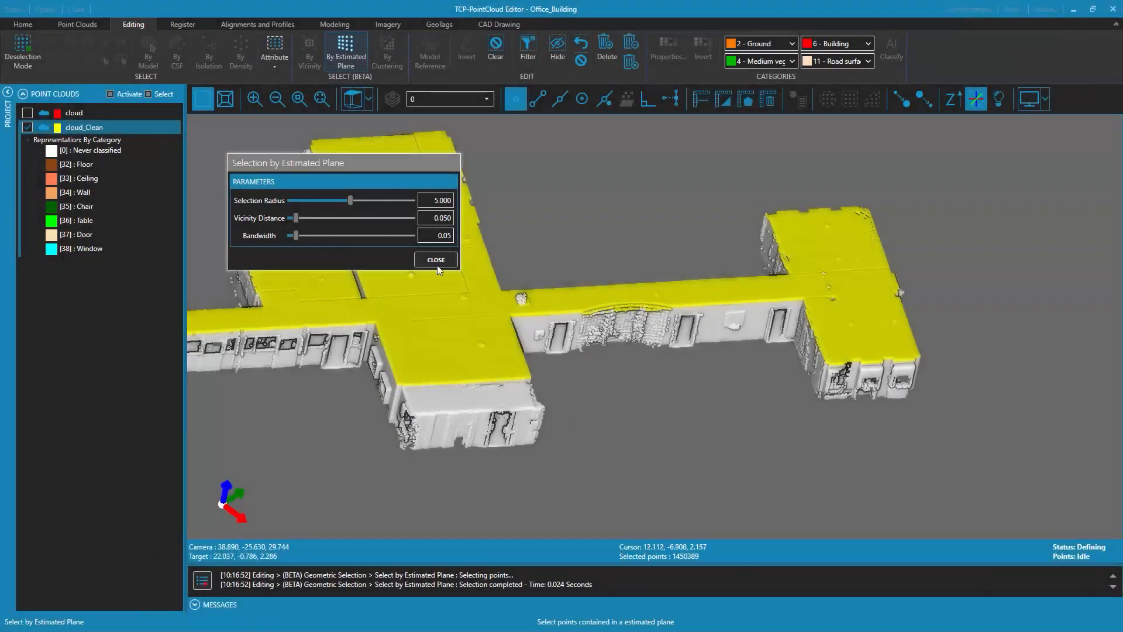
{"action": "left_click", "coordinate": [436, 265]}
Assign category 33 - Ceiling to the selected ceiling points
{"action": "middle_click_drag", "start_coordinate": [445, 270], "coordinate": [500, 272]}
{"action": "scroll", "coordinate": [581, 290], "scroll_direction": "down", "scroll_amount": 3}
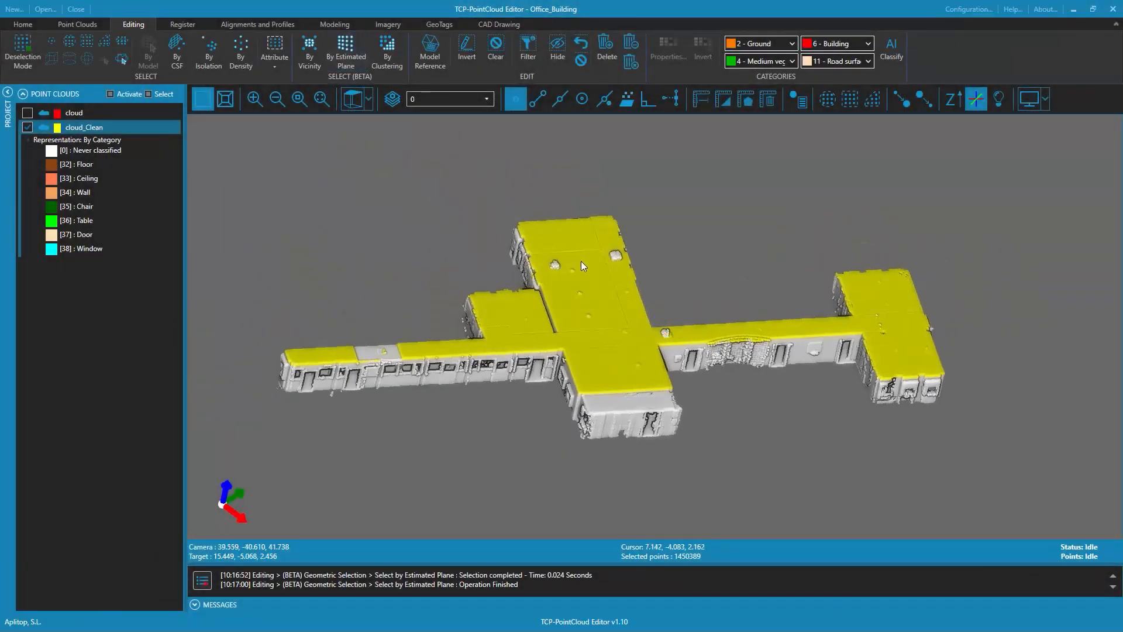
{"action": "left_click", "coordinate": [838, 43]}
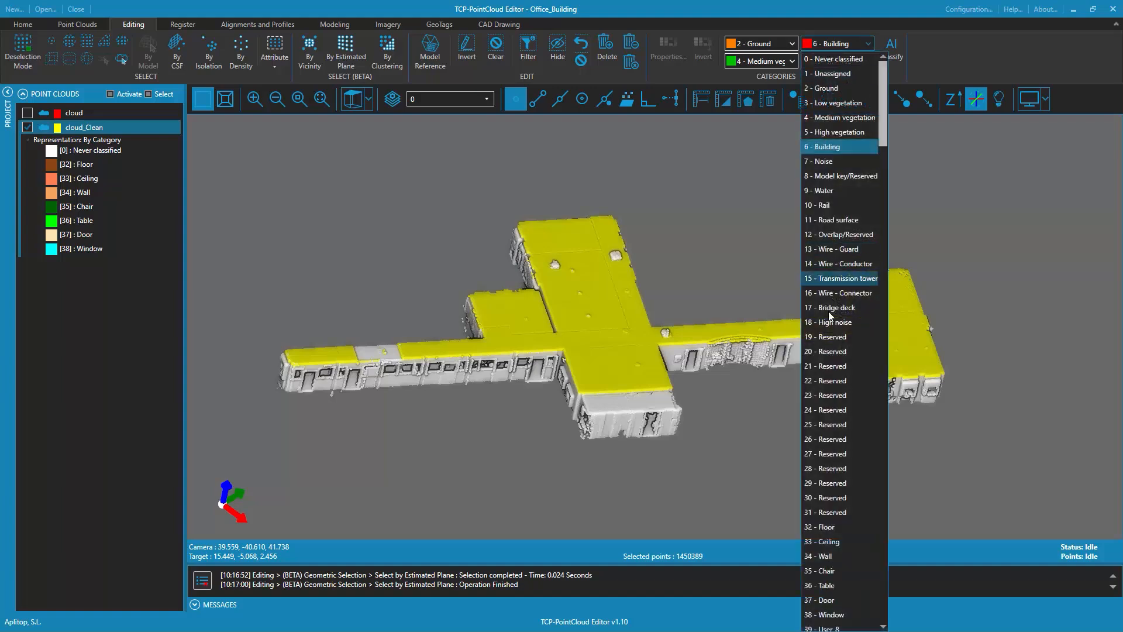
{"action": "left_click", "coordinate": [840, 367]}
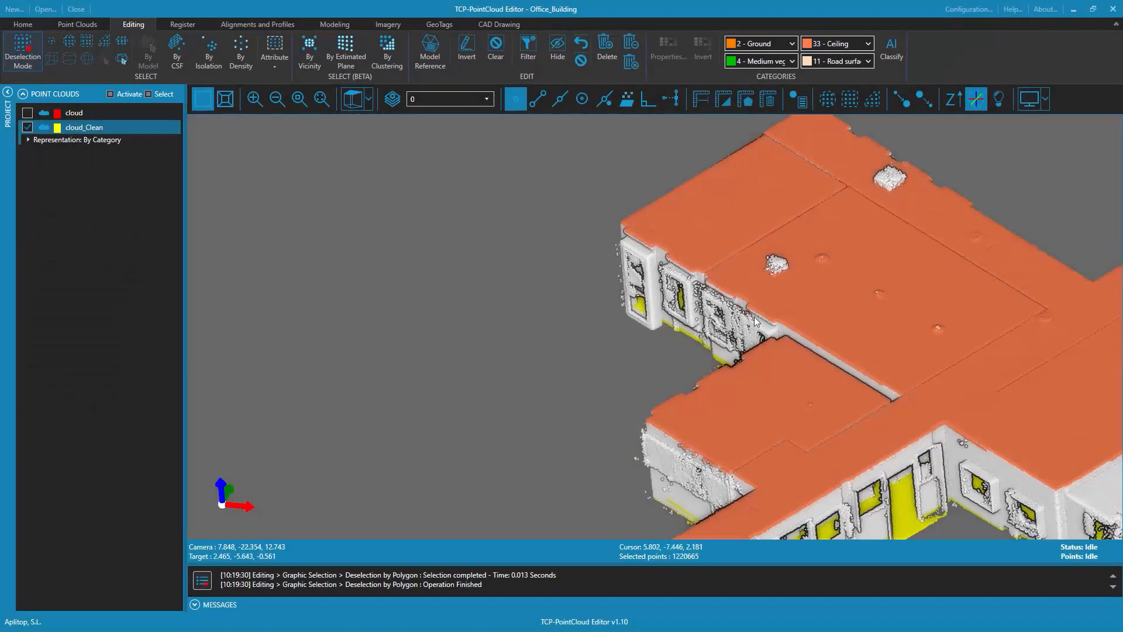
Choose category 32 - Floor and assign it to the selected floor points of the wings and corridors
{"action": "scroll", "coordinate": [921, 390], "scroll_direction": "up", "scroll_amount": 3}
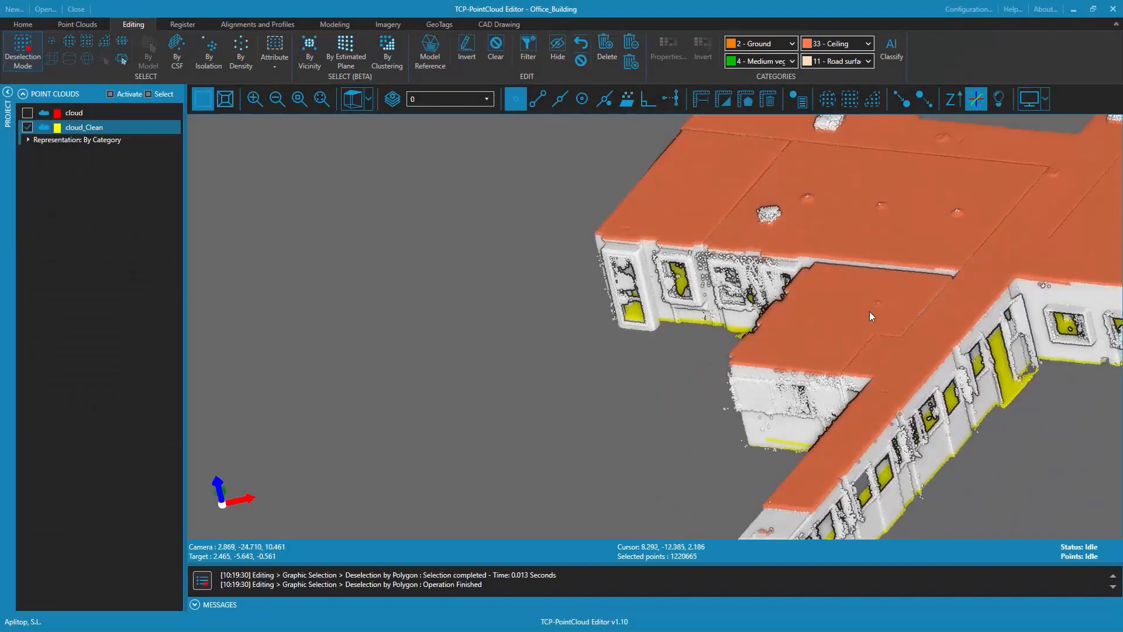
{"action": "scroll", "coordinate": [869, 316], "scroll_direction": "down", "scroll_amount": 4}
{"action": "left_click", "coordinate": [792, 61]}
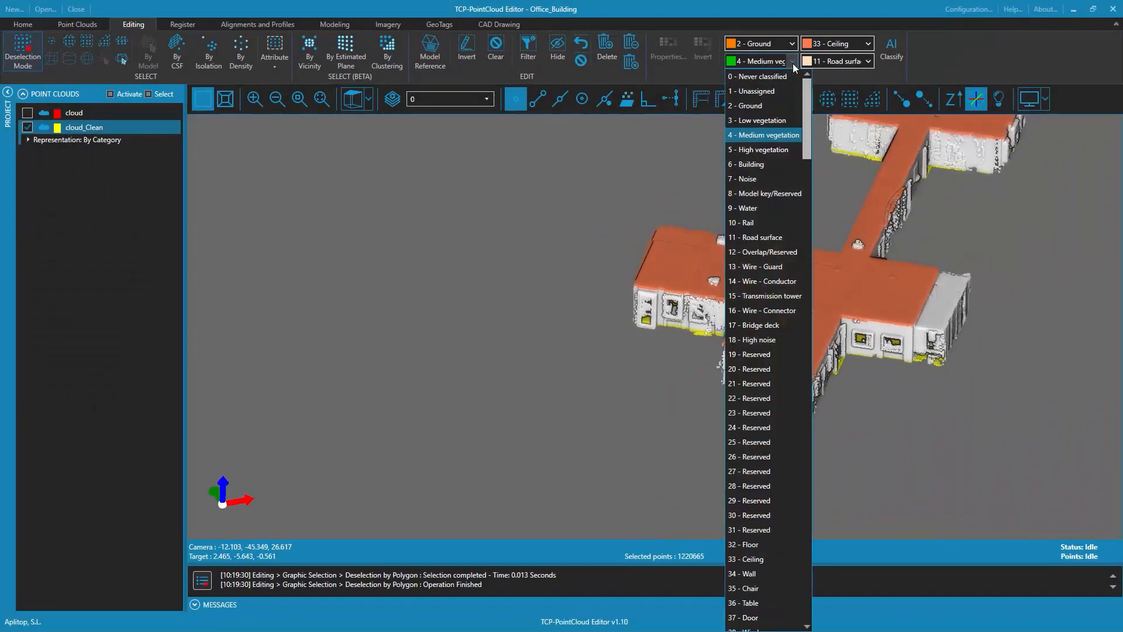
{"action": "scroll", "coordinate": [777, 427], "scroll_direction": "down", "scroll_amount": 4}
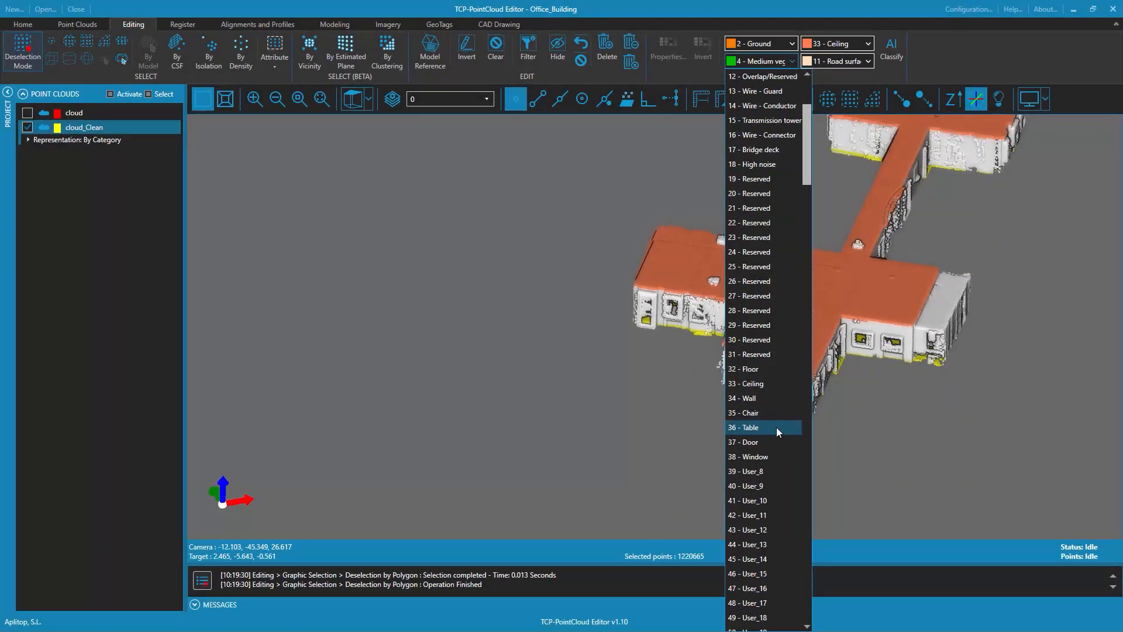
{"action": "left_click", "coordinate": [748, 369]}
{"action": "left_click", "coordinate": [759, 61]}
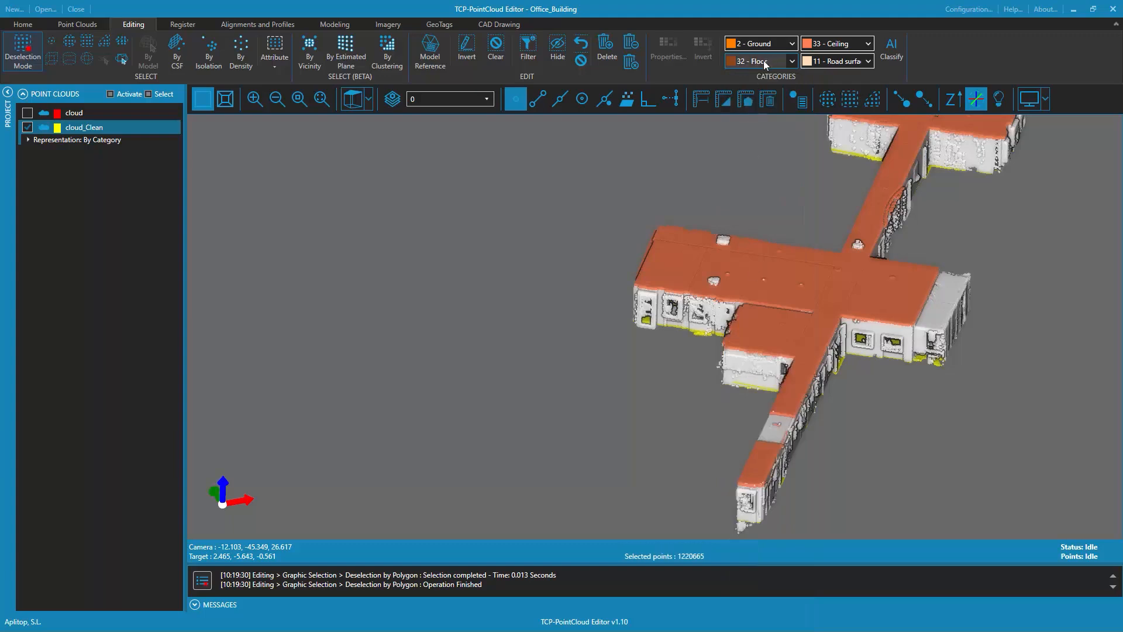
{"action": "middle_click_drag", "start_coordinate": [749, 358], "coordinate": [487, 170]}
{"action": "scroll", "coordinate": [626, 329], "scroll_direction": "up", "scroll_amount": 6}
{"action": "middle_click_drag", "start_coordinate": [626, 328], "coordinate": [960, 353]}
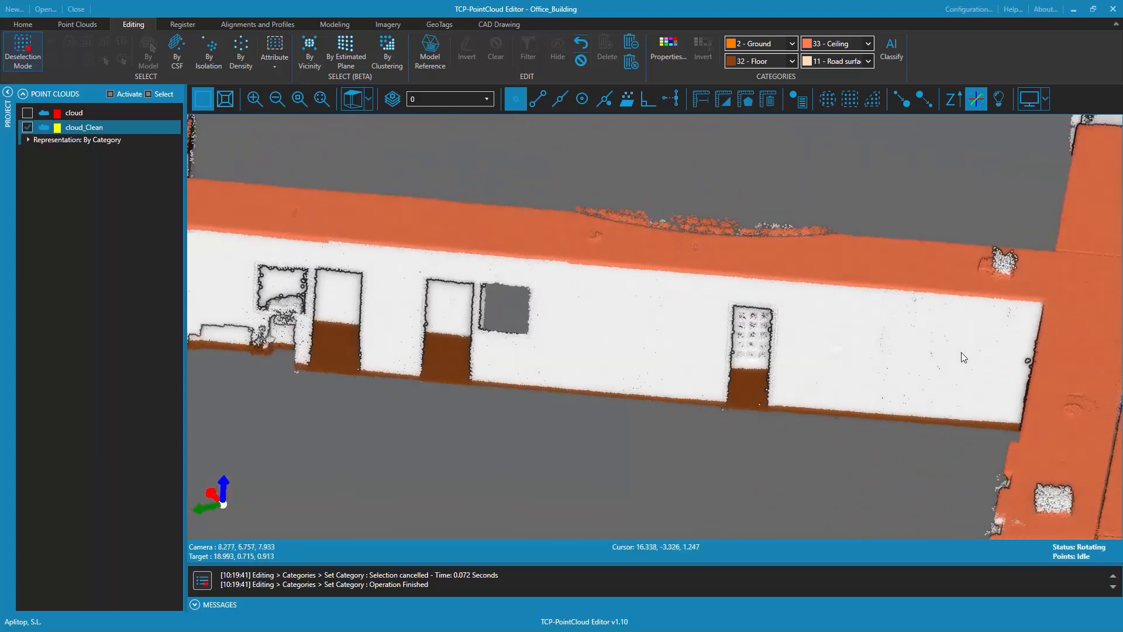
Select the long corridor's side wall by estimated plane with selection radius 5.000, vicinity distance 0.050 and bandwidth 0.050
{"action": "left_click", "coordinate": [348, 54]}
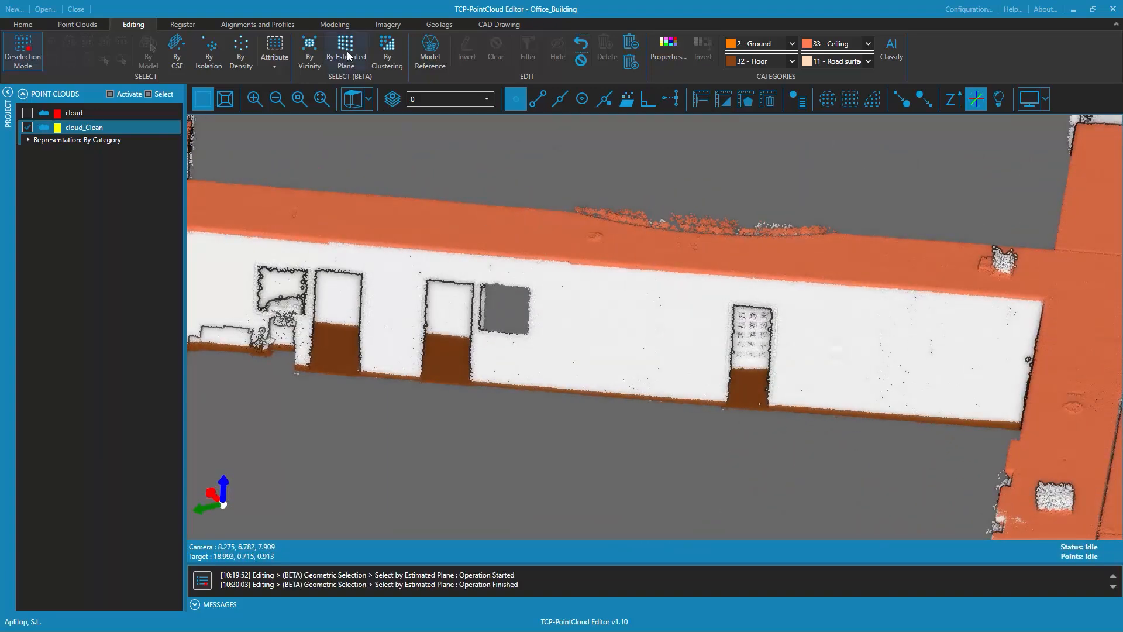
{"action": "left_click", "coordinate": [348, 55]}
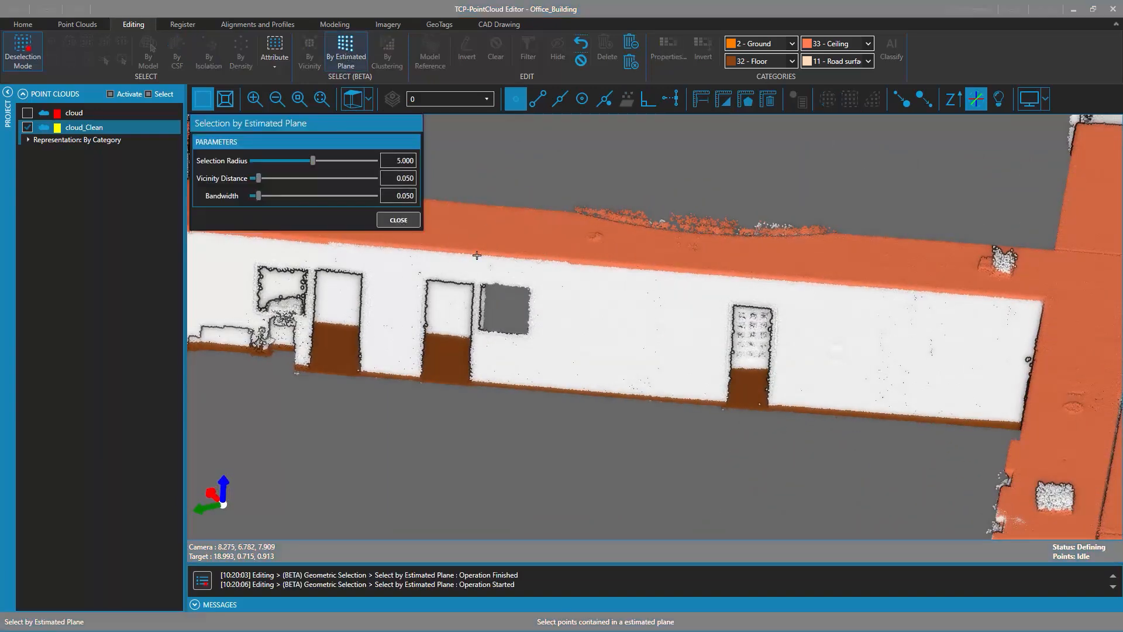
{"action": "left_click", "coordinate": [608, 335]}
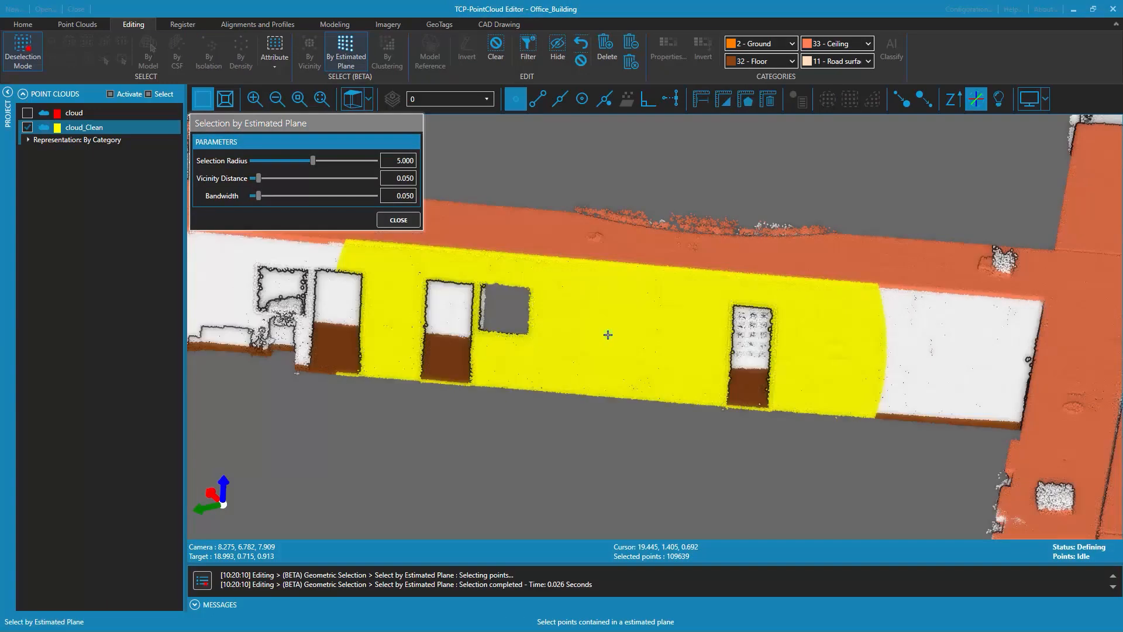
{"action": "left_click", "coordinate": [830, 340]}
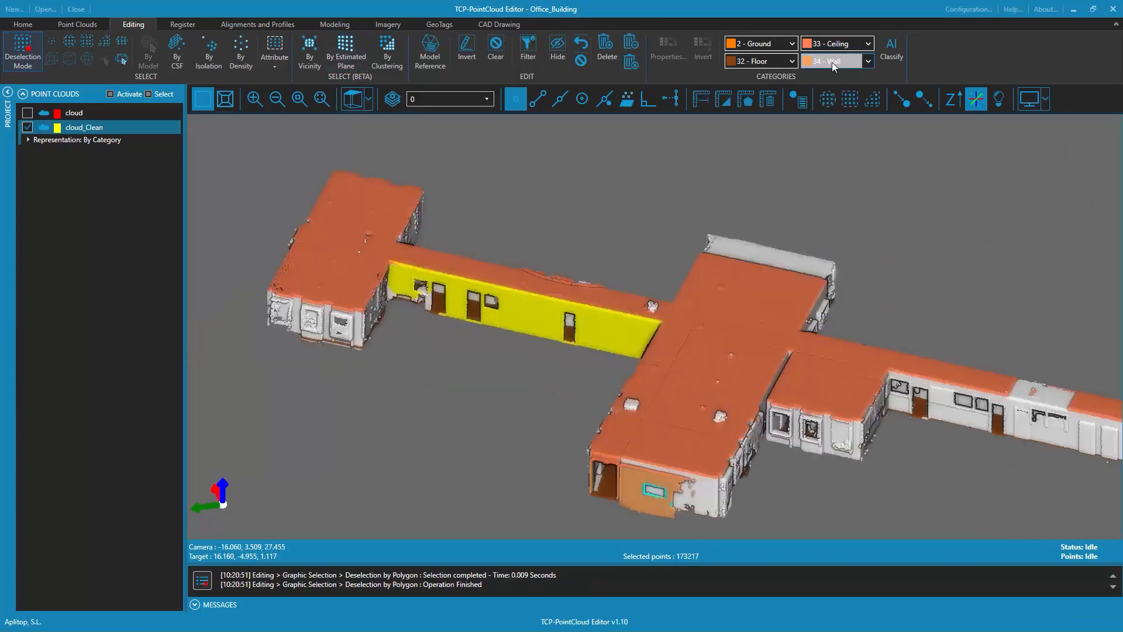
Assign category 34 - Wall to the selected corridor wall points
{"action": "left_click", "coordinate": [832, 62]}
{"action": "mouse_move", "coordinate": [655, 399]}
{"action": "left_mouse_down"}
{"action": "mouse_move", "coordinate": [692, 178]}
{"action": "mouse_move", "coordinate": [676, 402]}
{"action": "left_mouse_up"}
{"action": "middle_click_drag", "start_coordinate": [756, 416], "coordinate": [662, 370]}
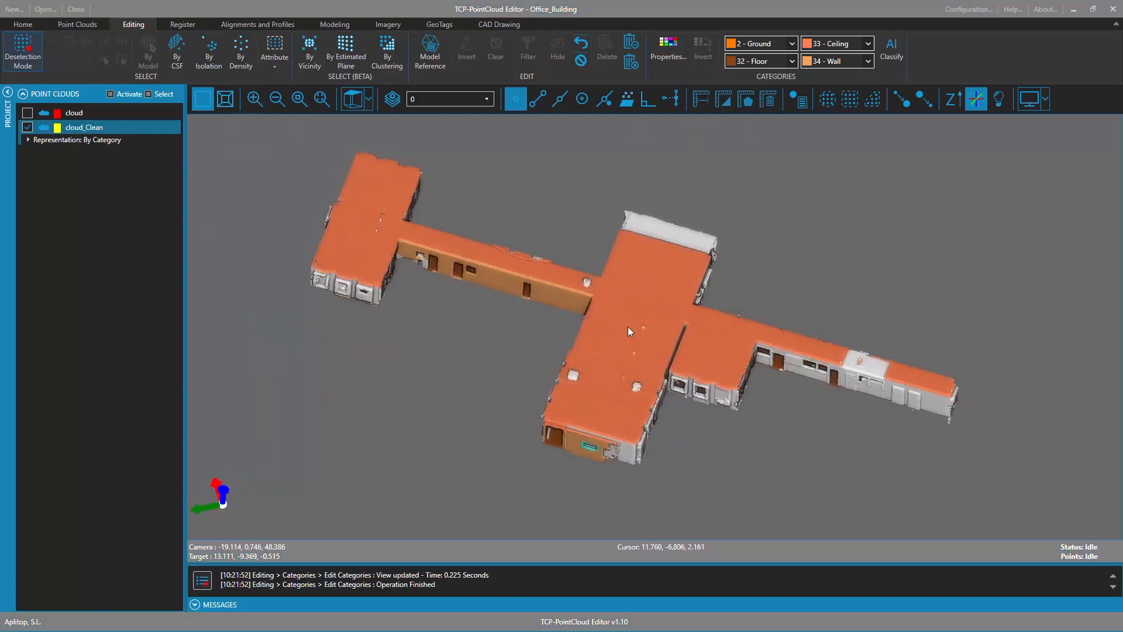
Hide the Floor and Ceiling user categories in the category properties
{"action": "double_click", "coordinate": [628, 327]}
{"action": "left_click", "coordinate": [668, 44]}
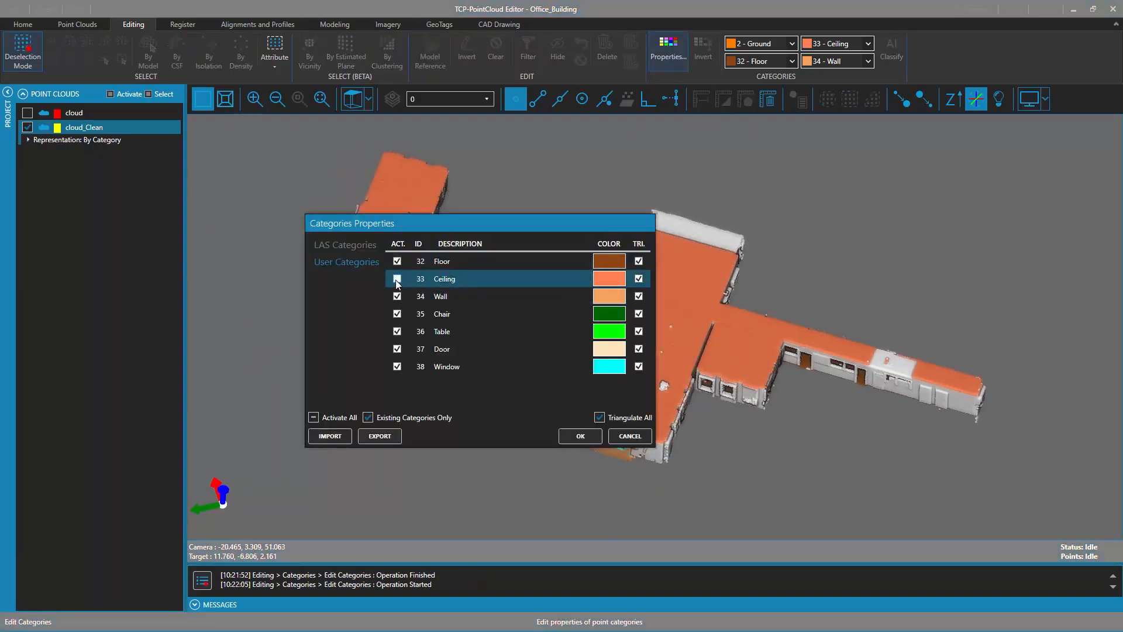
{"action": "left_click", "coordinate": [397, 261]}
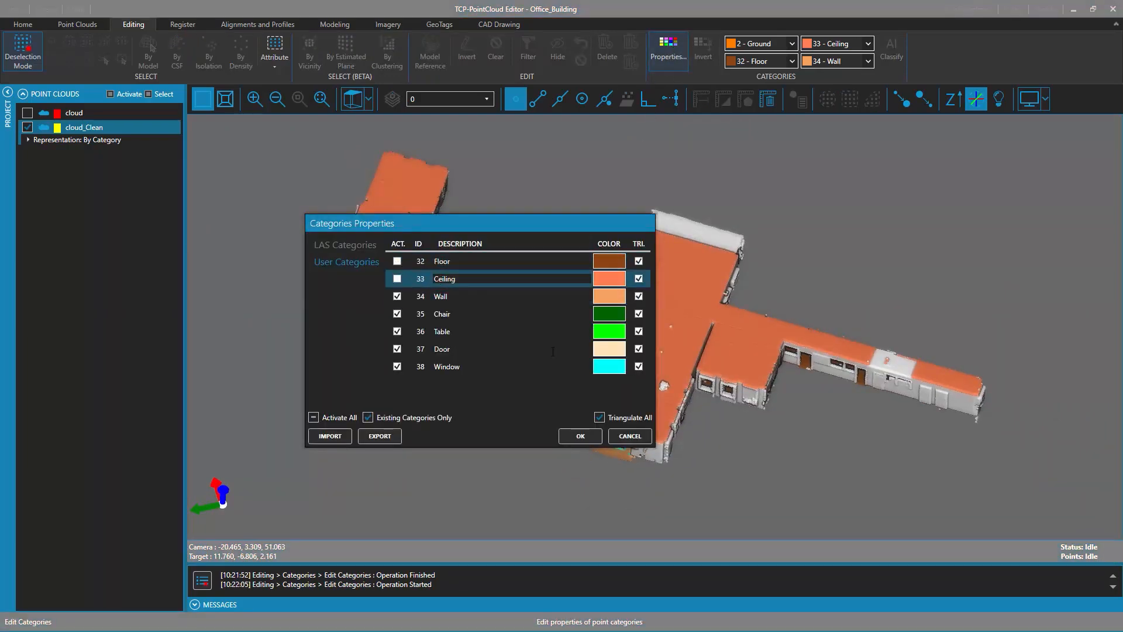
{"action": "left_click", "coordinate": [589, 437]}
Select the meeting tables in two rooms by vicinity, using selection radius 5.000 and vicinity distance 0.050
{"action": "scroll", "coordinate": [665, 313], "scroll_direction": "up", "scroll_amount": 5}
{"action": "left_click_drag", "start_coordinate": [688, 410], "coordinate": [503, 445]}
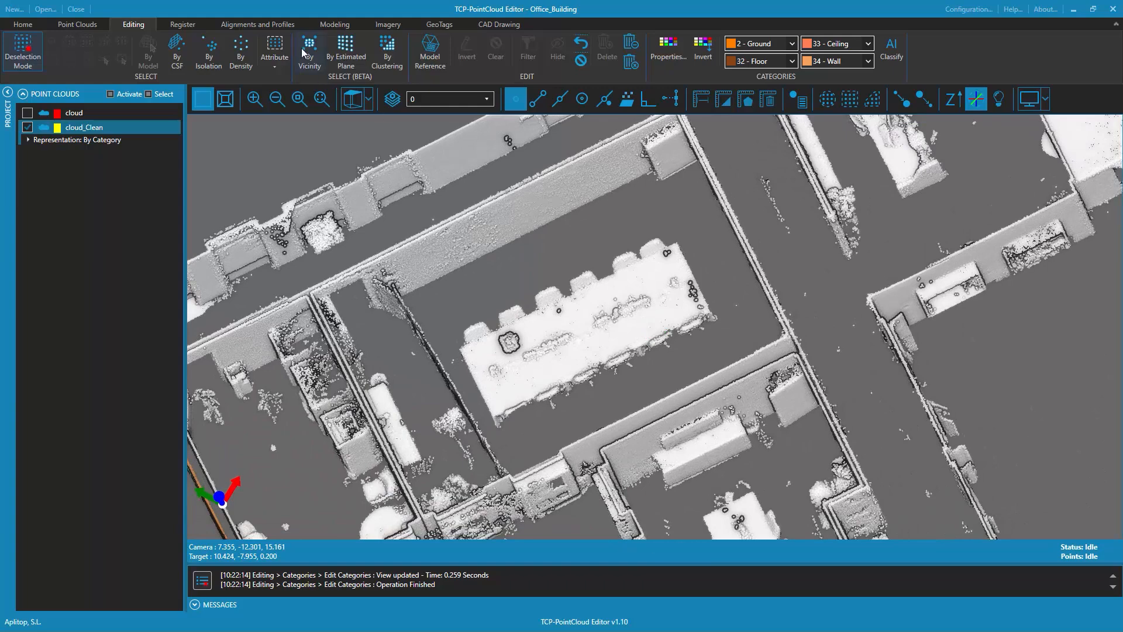
{"action": "left_click", "coordinate": [305, 53]}
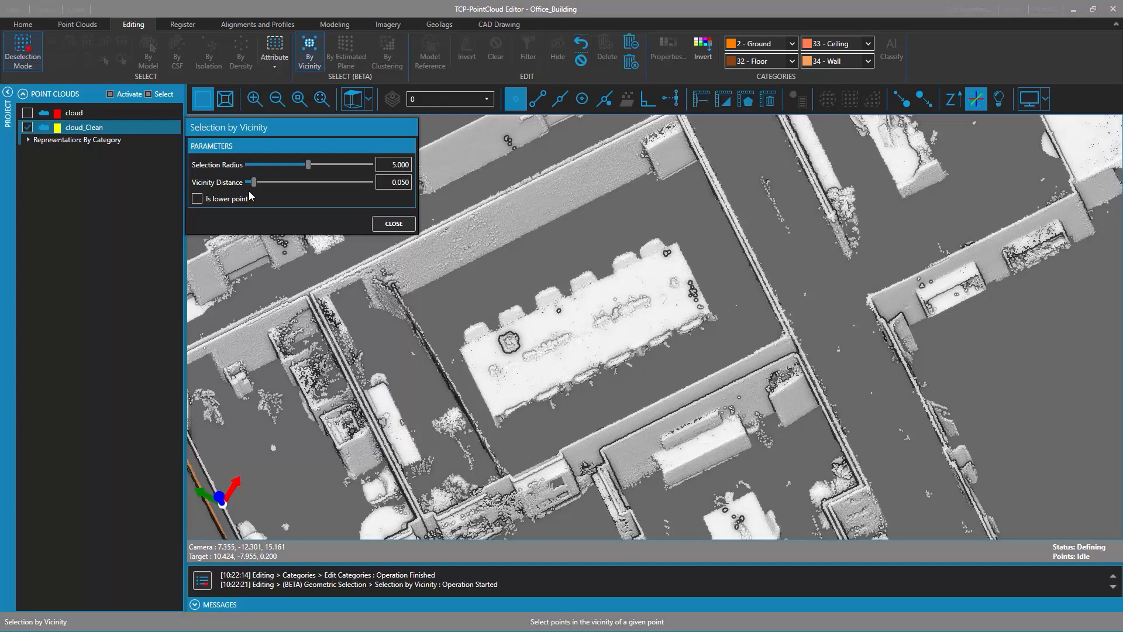
{"action": "left_click", "coordinate": [565, 354]}
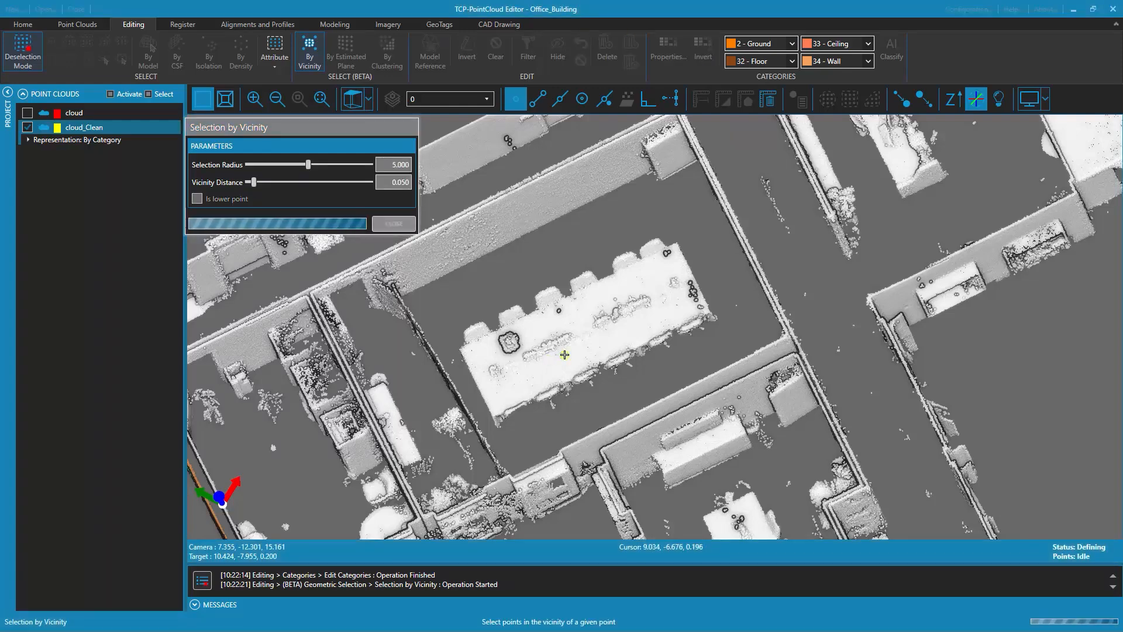
{"action": "middle_click_drag", "start_coordinate": [565, 355], "coordinate": [409, 530]}
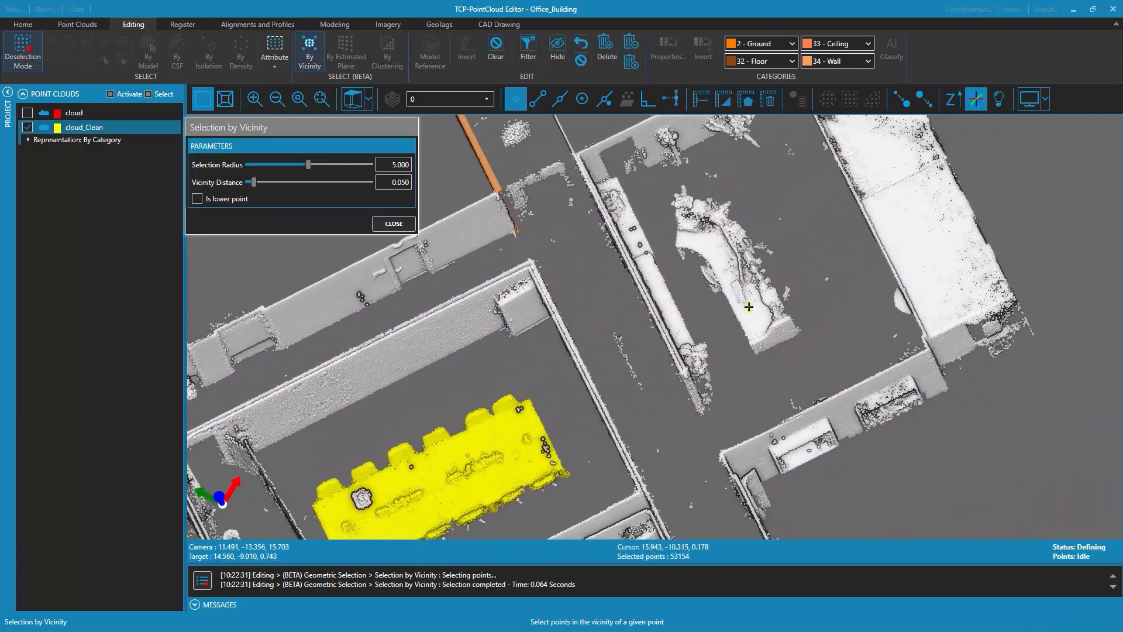
{"action": "left_click", "coordinate": [749, 306]}
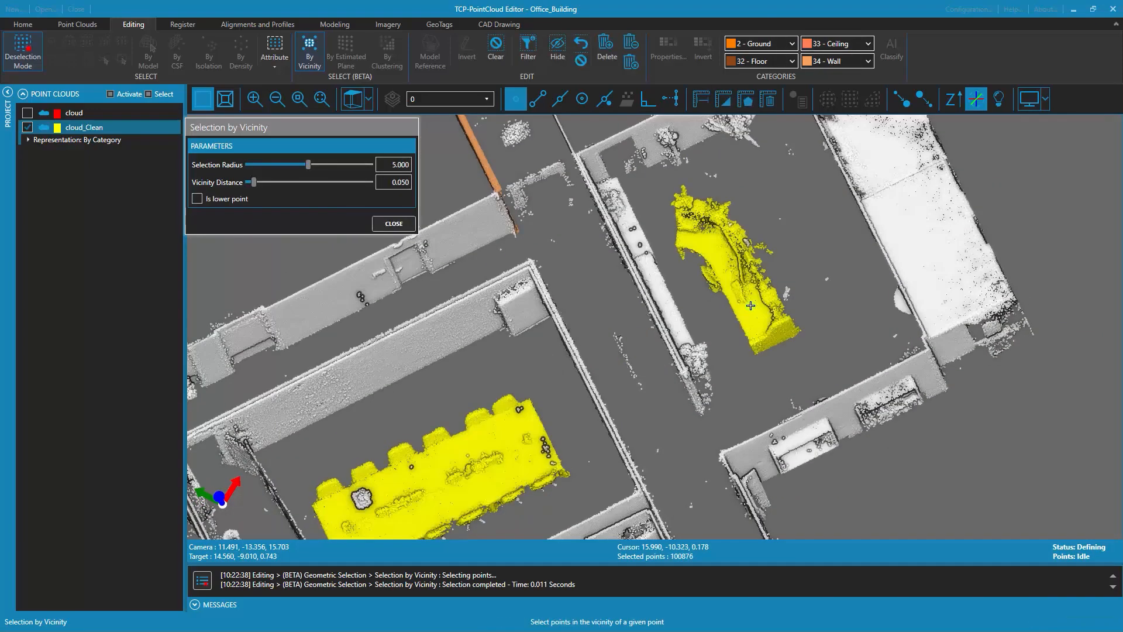
Assign category 36 - Table to the selected table points
{"action": "middle_click_drag", "start_coordinate": [751, 306], "coordinate": [808, 100]}
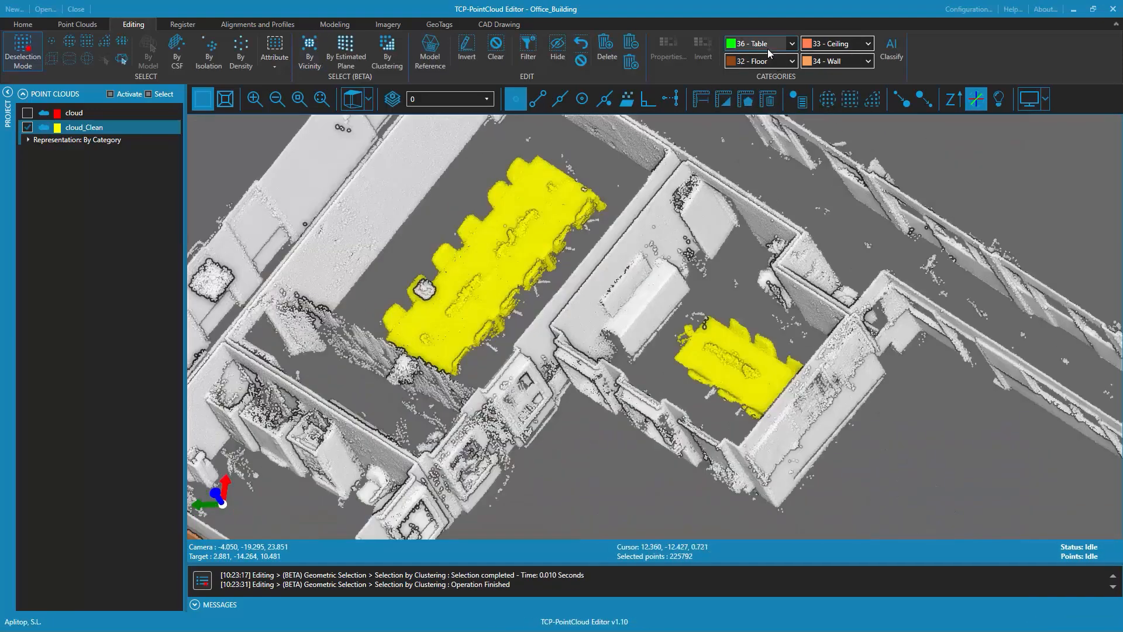
{"action": "left_click", "coordinate": [762, 45]}
{"action": "scroll", "coordinate": [711, 269], "scroll_direction": "down", "scroll_amount": 5}
{"action": "middle_click_drag", "start_coordinate": [739, 386], "coordinate": [804, 405]}
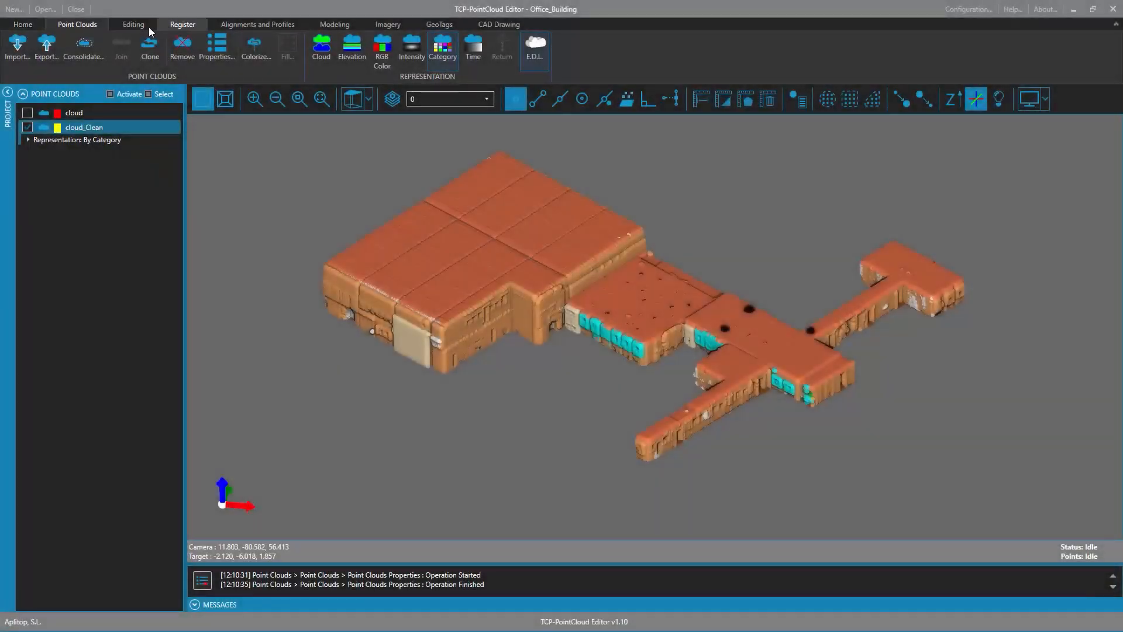
Hide the Ceiling user category of the fully classified cloud to expose the building's interior
{"action": "left_click", "coordinate": [140, 25]}
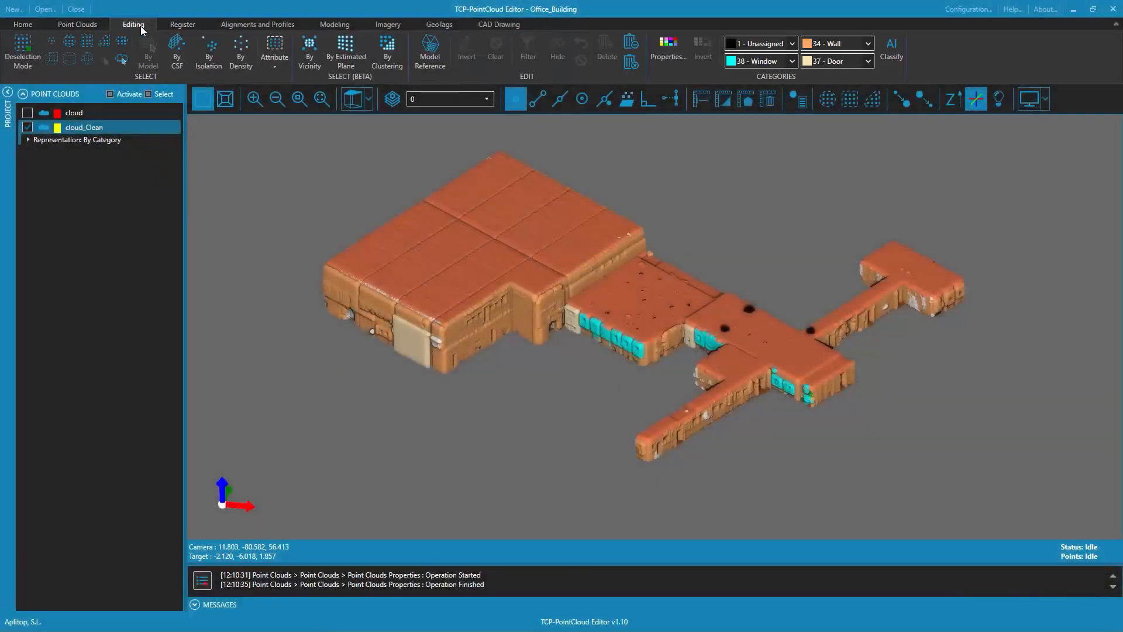
{"action": "left_click", "coordinate": [674, 48]}
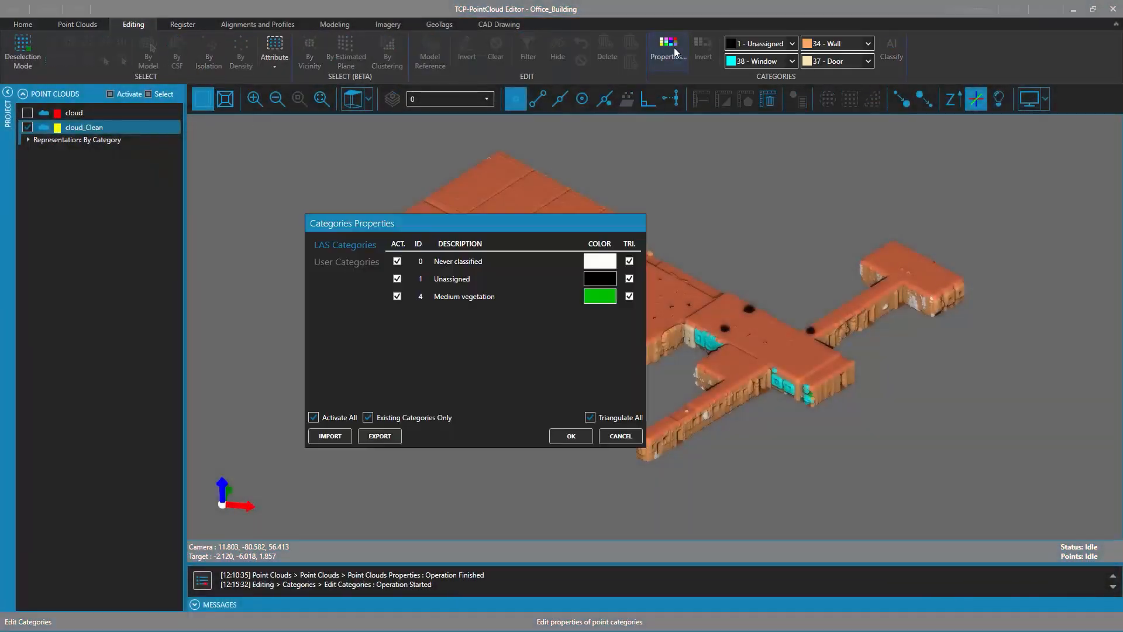
{"action": "left_click", "coordinate": [350, 264]}
{"action": "left_click", "coordinate": [397, 278]}
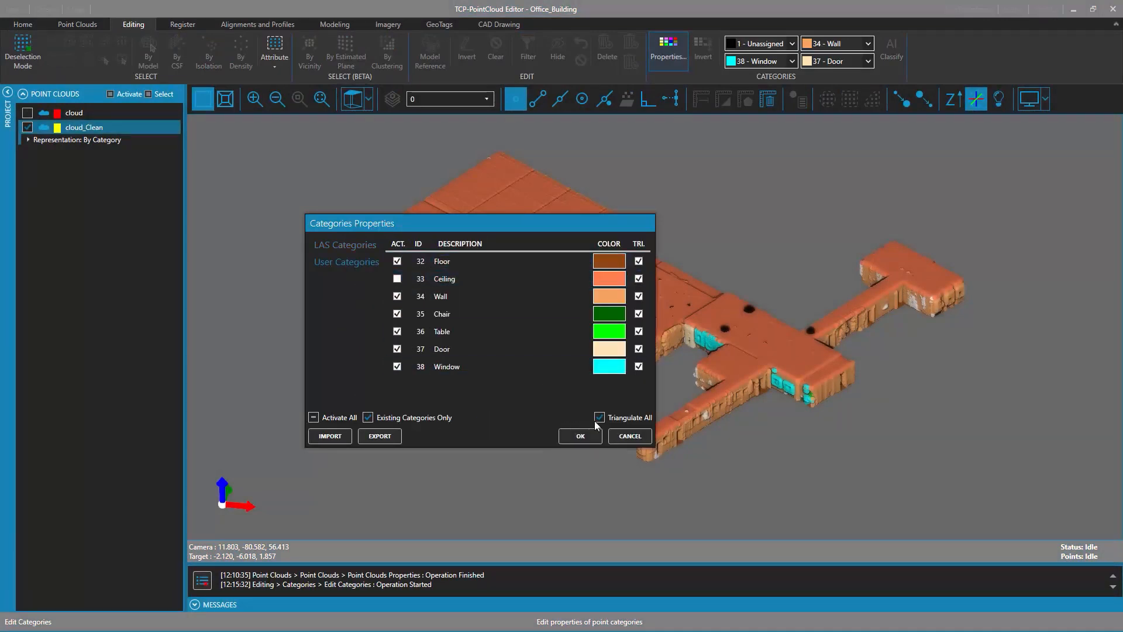
{"action": "left_click", "coordinate": [581, 436]}
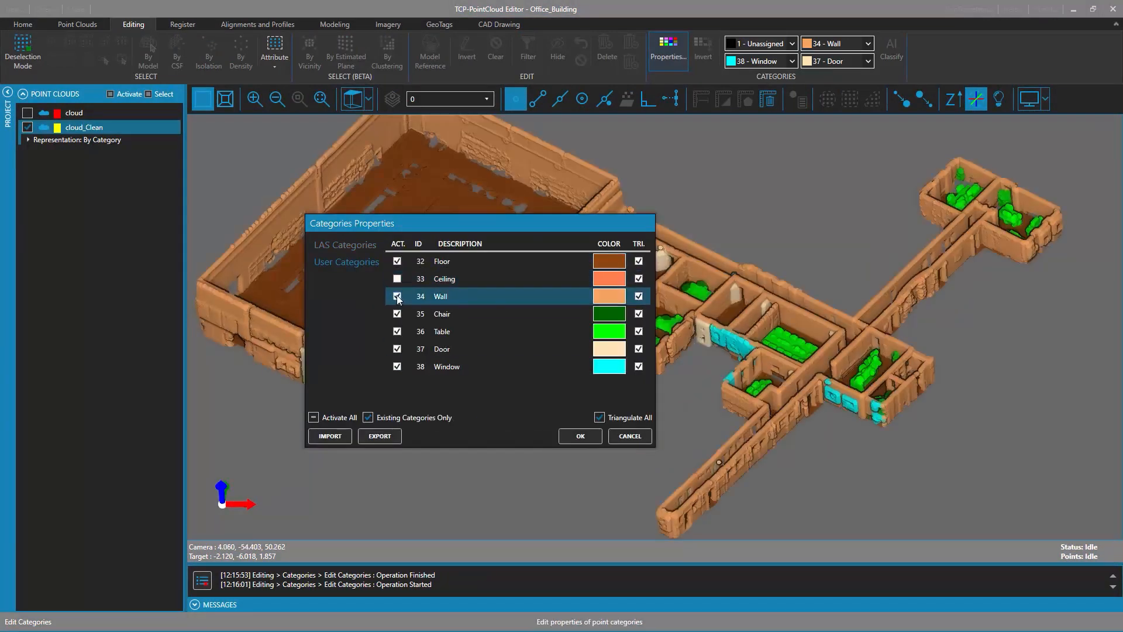
Hide the Chair, Table, Door and Window categories as well, keeping Floor and Wall active
{"action": "left_click", "coordinate": [397, 314]}
{"action": "left_click", "coordinate": [397, 331]}
{"action": "left_click", "coordinate": [397, 348]}
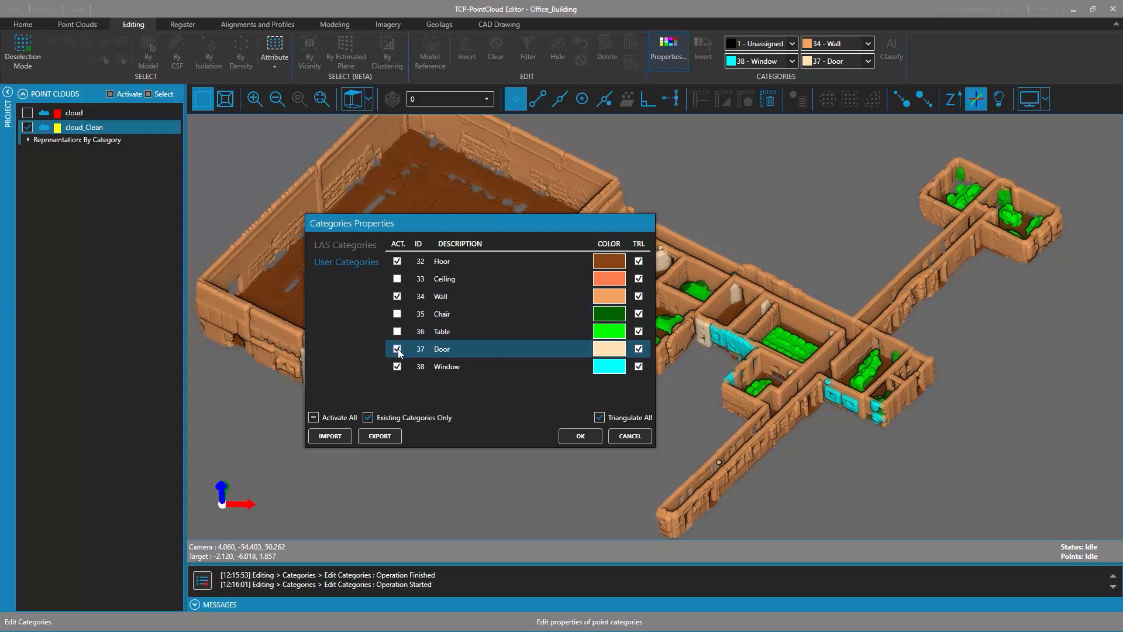
{"action": "left_click", "coordinate": [397, 366]}
{"action": "left_click", "coordinate": [574, 437]}
{"action": "middle_click_drag", "start_coordinate": [663, 381], "coordinate": [738, 374]}
{"action": "scroll", "coordinate": [736, 369], "scroll_direction": "down", "scroll_amount": 5}
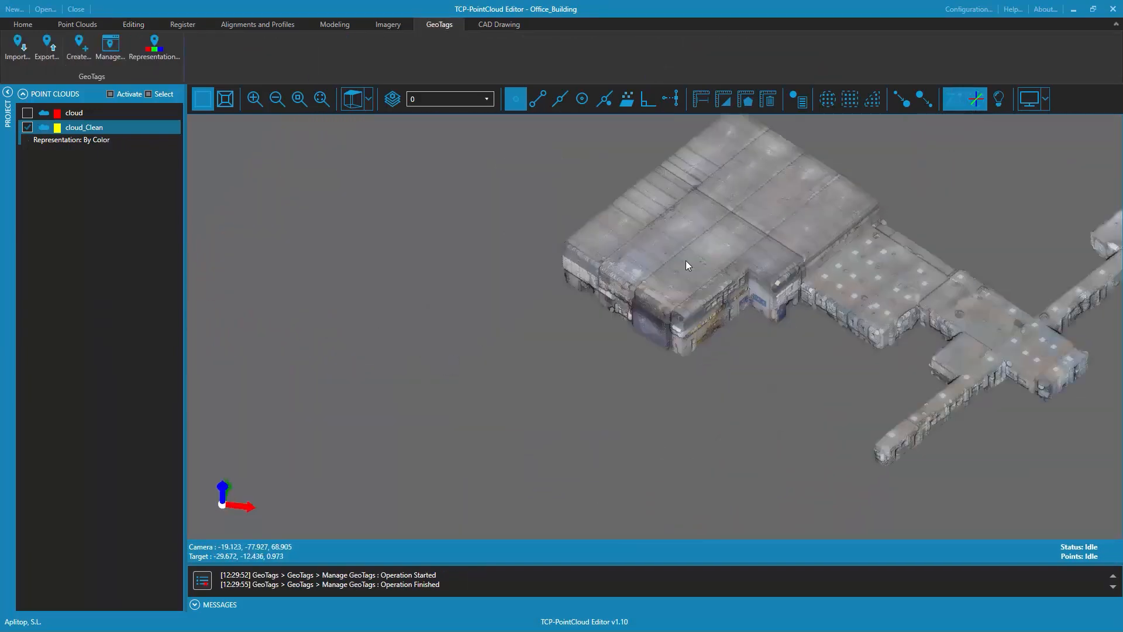
Place a new GeoTag on the large blue door of the warehouse facade
{"action": "scroll", "coordinate": [633, 289], "scroll_direction": "up", "scroll_amount": 10}
{"action": "scroll", "coordinate": [769, 283], "scroll_direction": "down", "scroll_amount": 1}
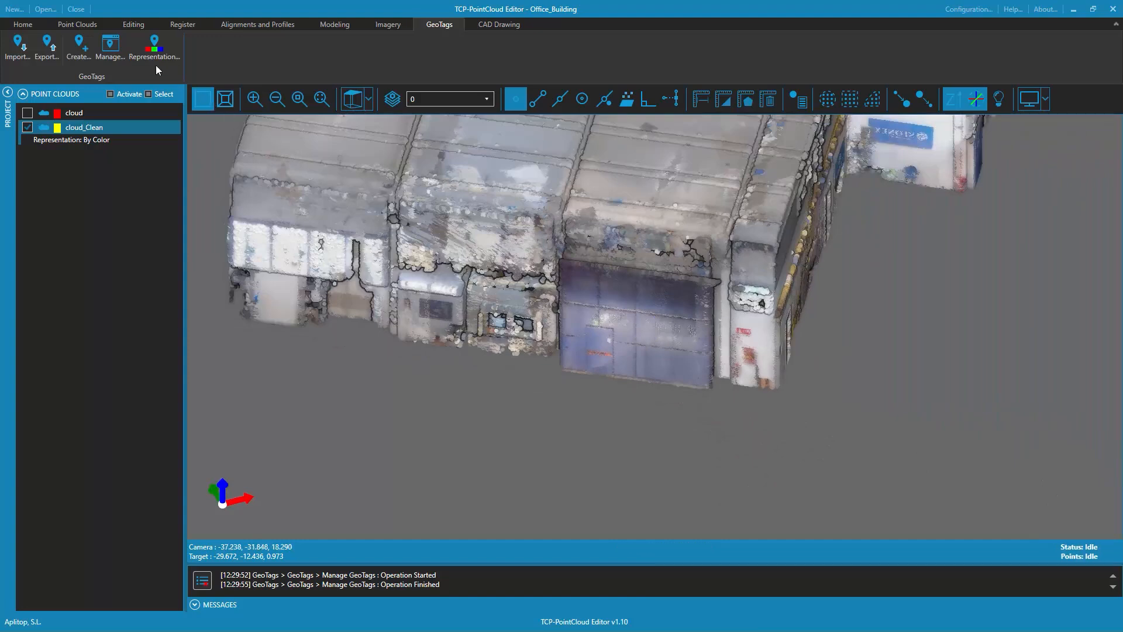
{"action": "left_click", "coordinate": [77, 45]}
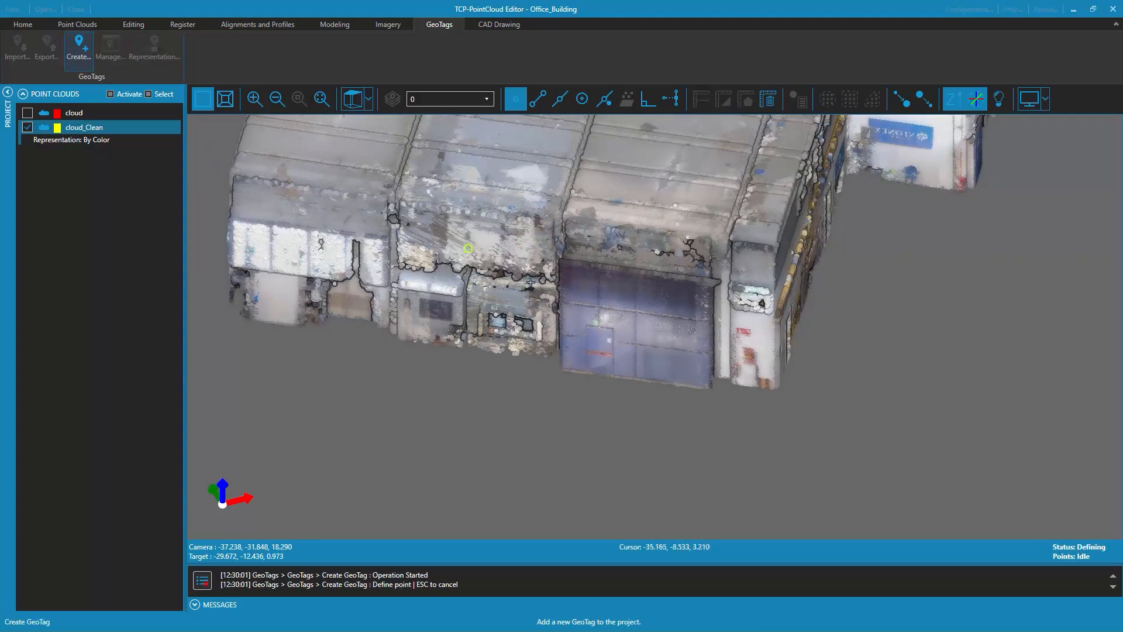
{"action": "left_click", "coordinate": [601, 347]}
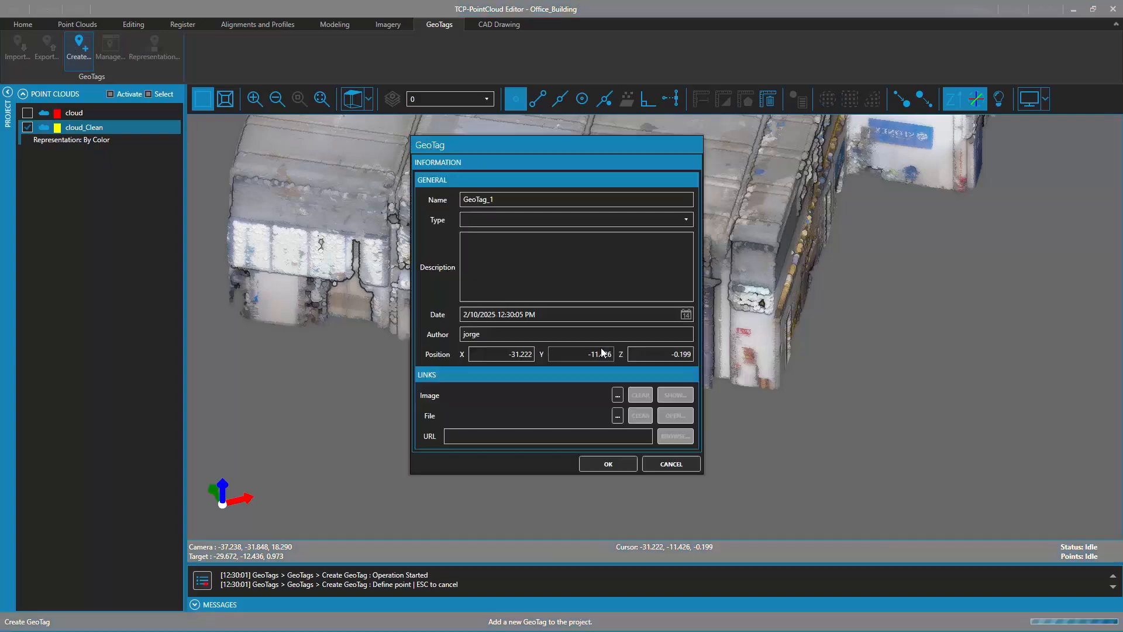
Name the GeoTag Warehouse Door, with type Doors, description "Main door to the warehouse" and author User
{"action": "double_click", "coordinate": [537, 199]}
{"action": "type", "text": "Warehouse Door"}
{"action": "key", "text": "Tab"}
{"action": "left_click", "coordinate": [570, 253]}
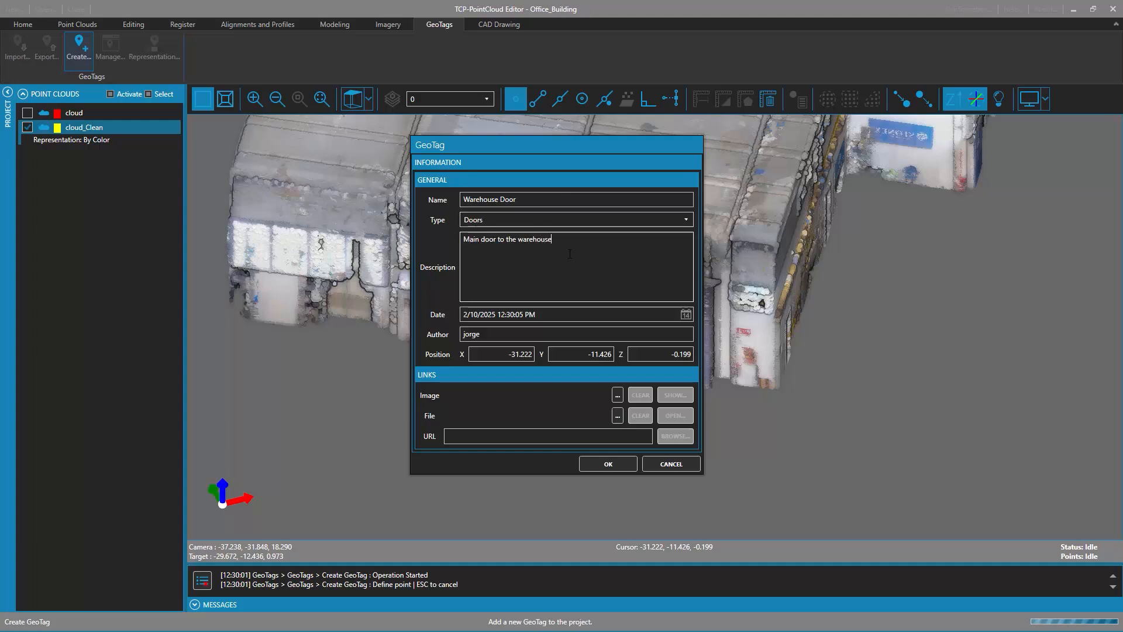
{"action": "left_click", "coordinate": [537, 334]}
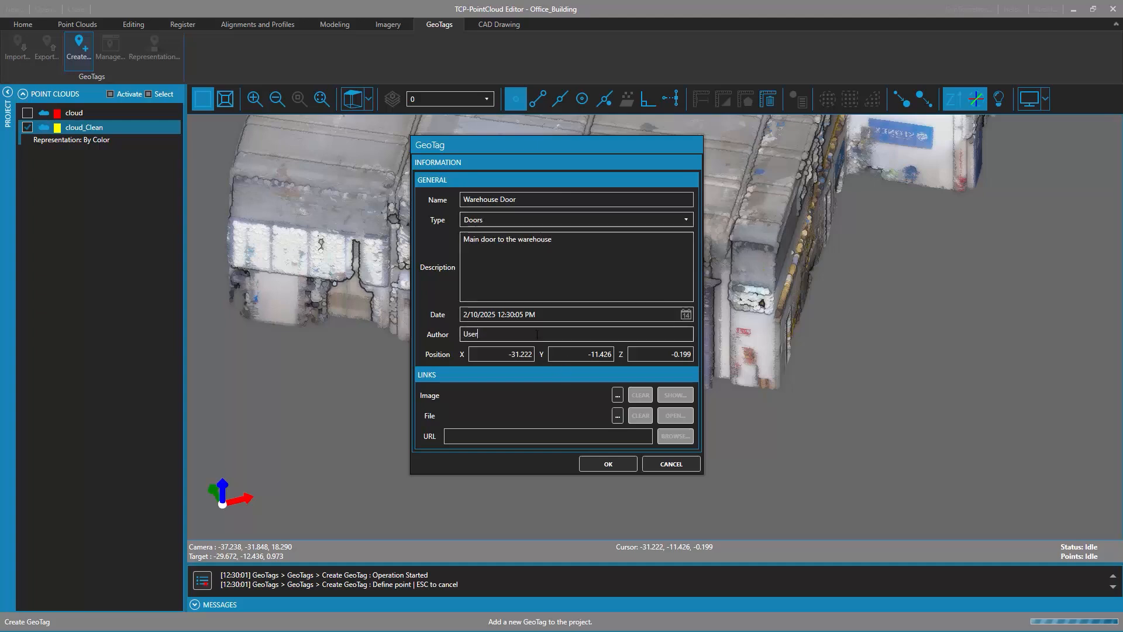
{"action": "type", "text": "User"}
Link the PNG image MainDoor.png to the GeoTag and create the tag
{"action": "left_click", "coordinate": [617, 394]}
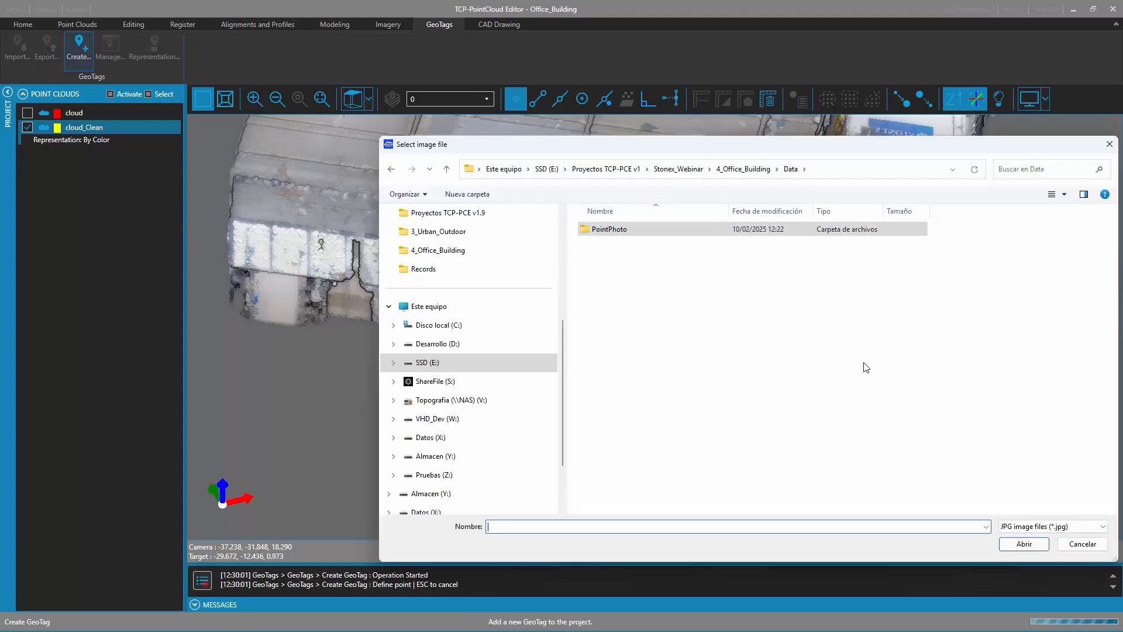
{"action": "left_click", "coordinate": [1024, 525]}
{"action": "left_click", "coordinate": [1024, 549]}
{"action": "left_click", "coordinate": [652, 247]}
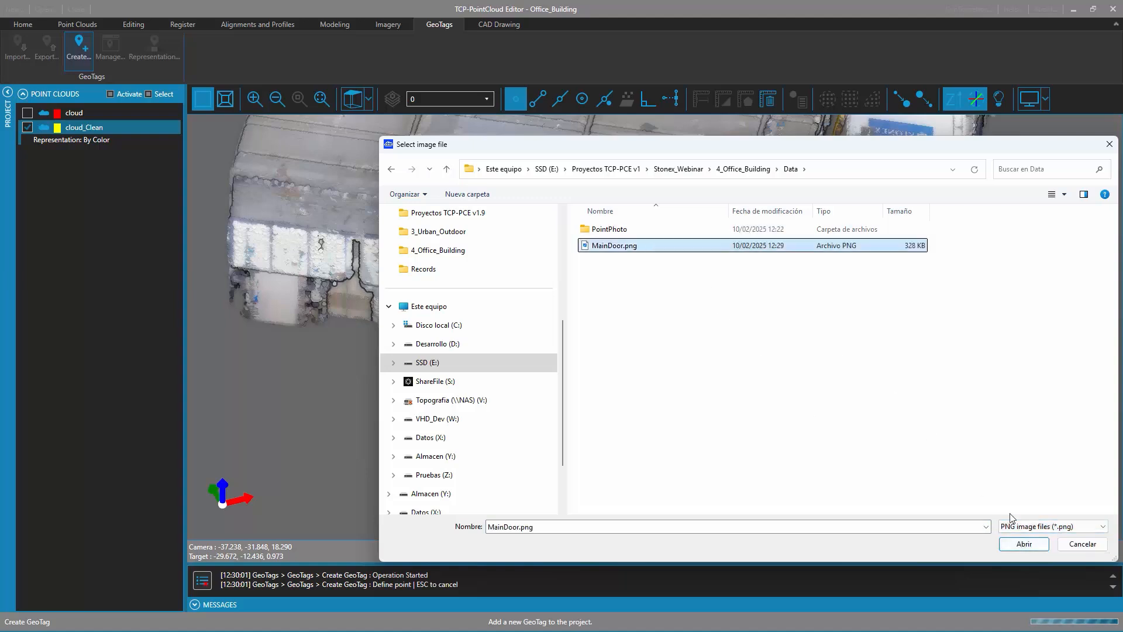
{"action": "left_click", "coordinate": [1024, 544]}
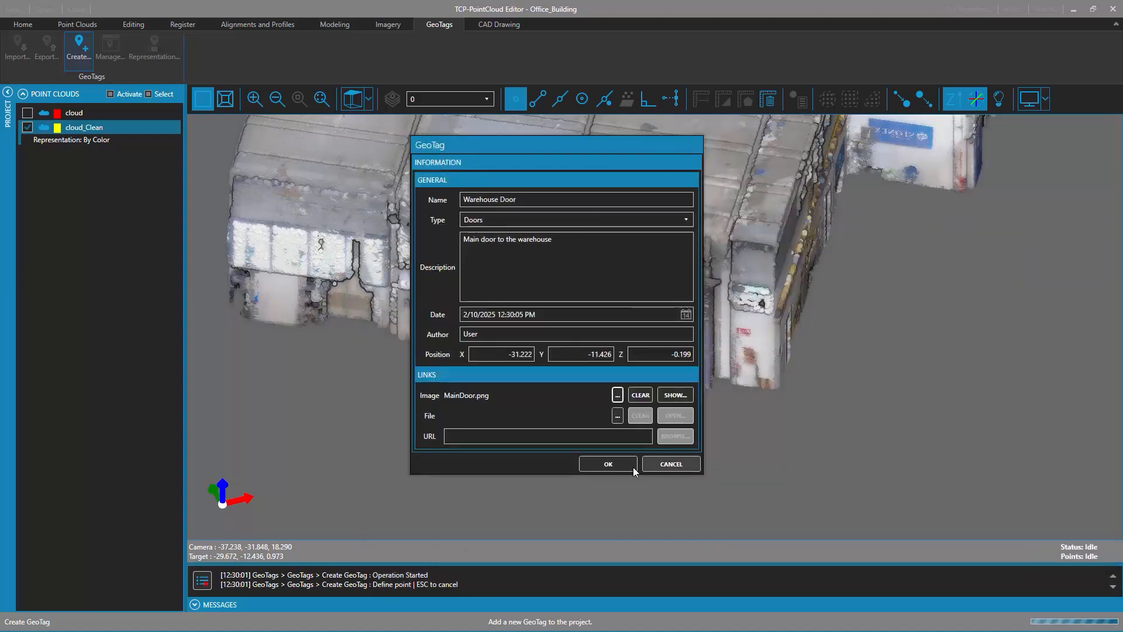
{"action": "left_click", "coordinate": [615, 465]}
Review the Warehouse Door tag's information card and editable properties
{"action": "mouse_move", "coordinate": [602, 332]}
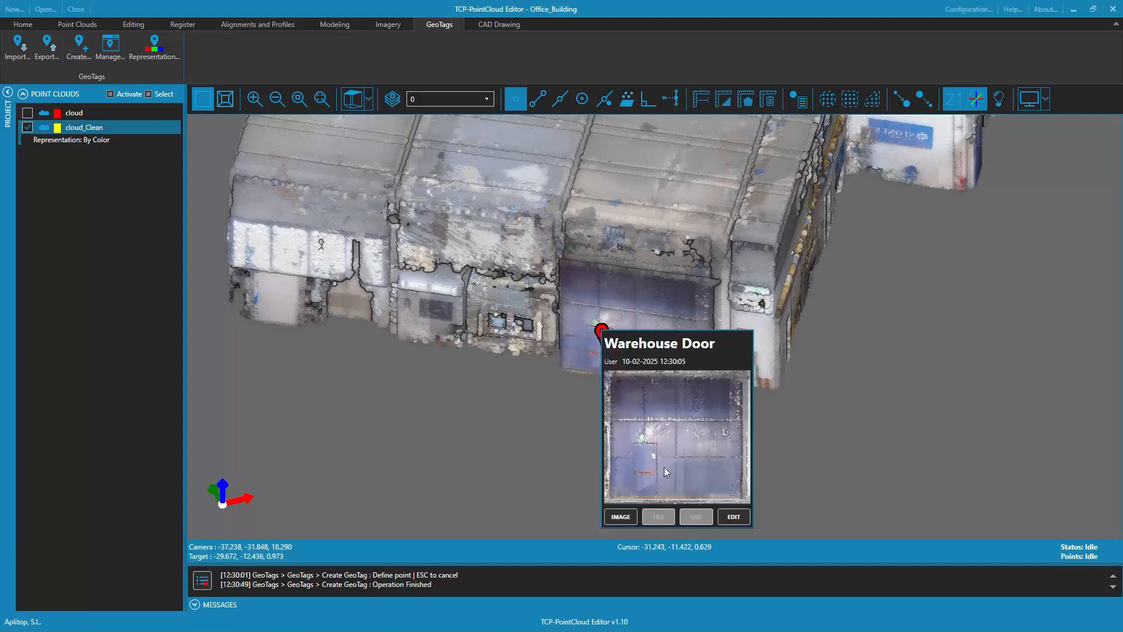
{"action": "left_click", "coordinate": [727, 517]}
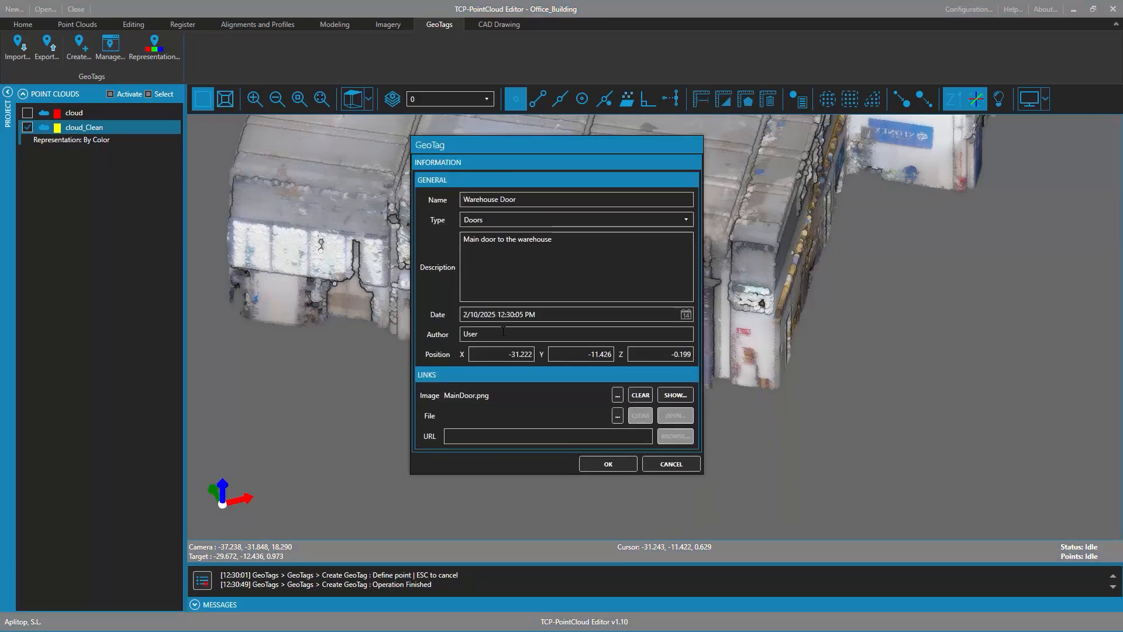
{"action": "left_click", "coordinate": [621, 465]}
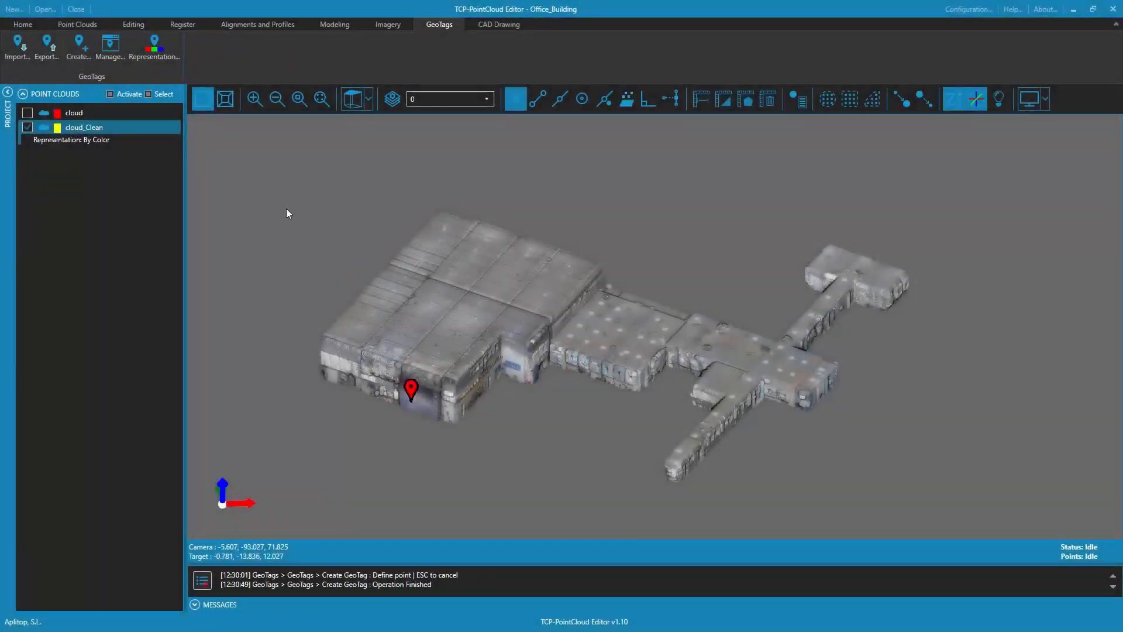
Load GeoTagging.csv from the PointPhoto folder as the GeoTags CSV input file for a geotag import
{"action": "left_click", "coordinate": [19, 51]}
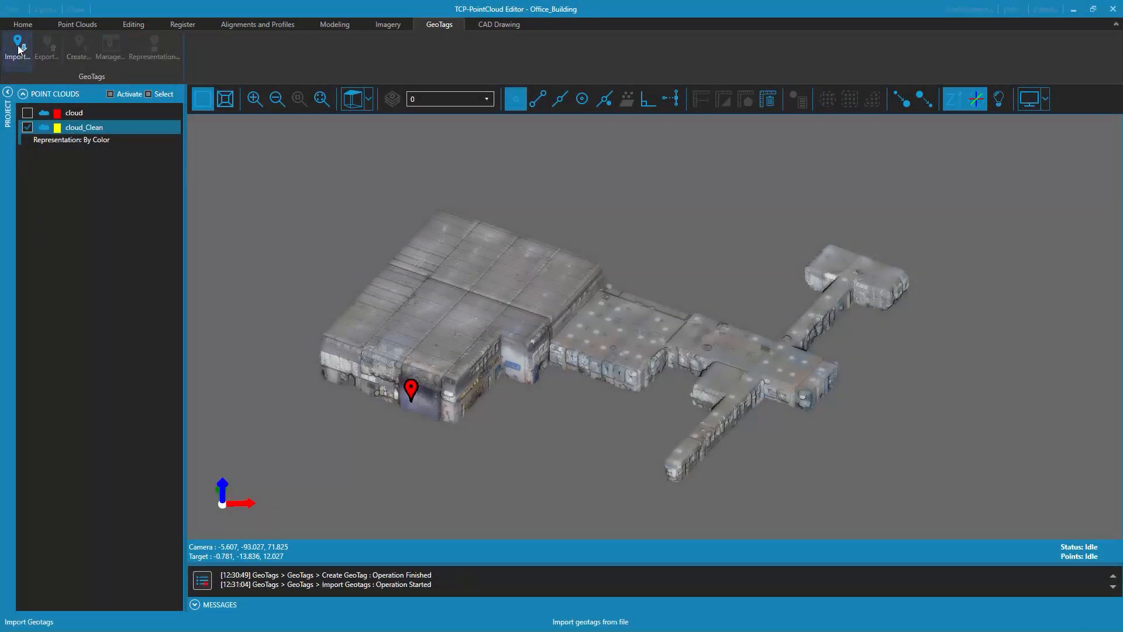
{"action": "left_click", "coordinate": [769, 188]}
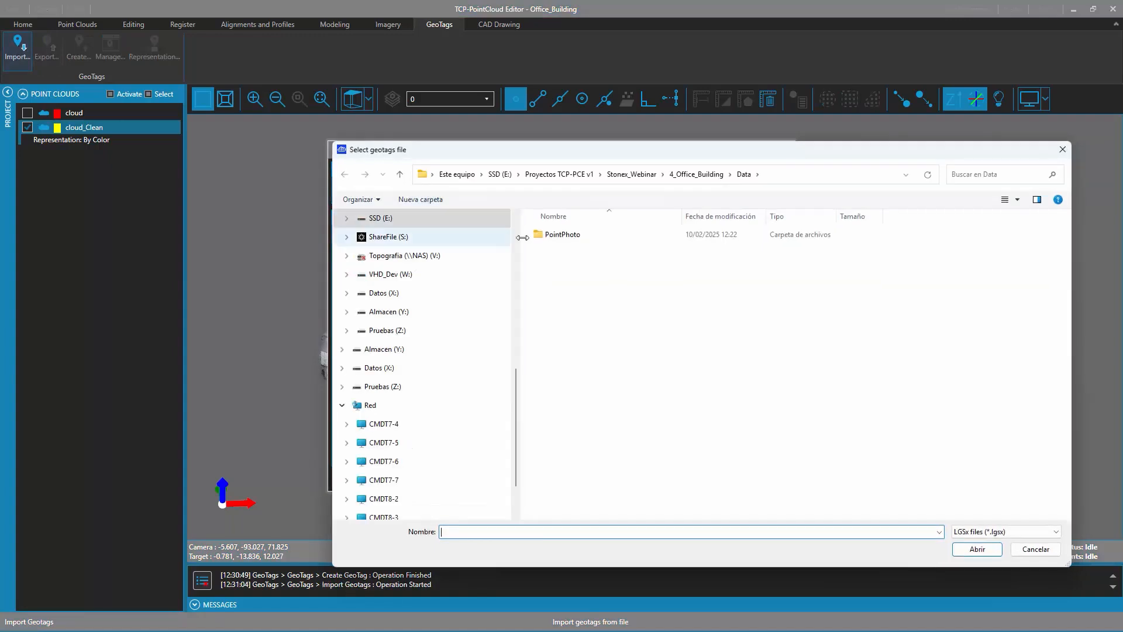
{"action": "left_click", "coordinate": [989, 531]}
{"action": "left_click", "coordinate": [986, 552]}
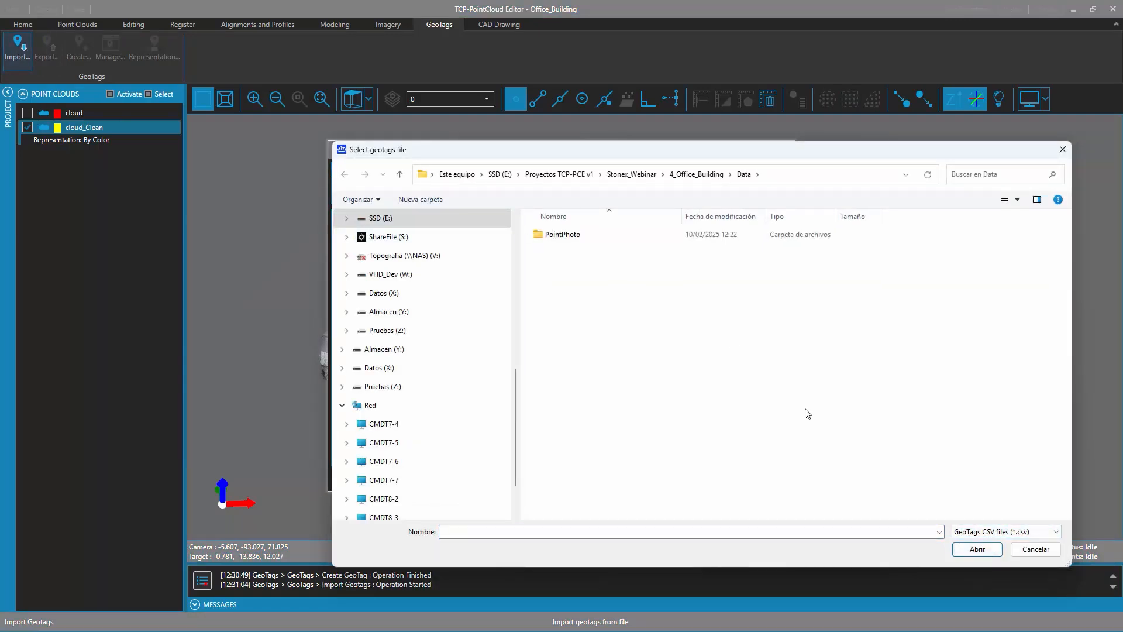
{"action": "double_click", "coordinate": [630, 236]}
{"action": "left_click", "coordinate": [573, 268]}
{"action": "left_click", "coordinate": [976, 549]}
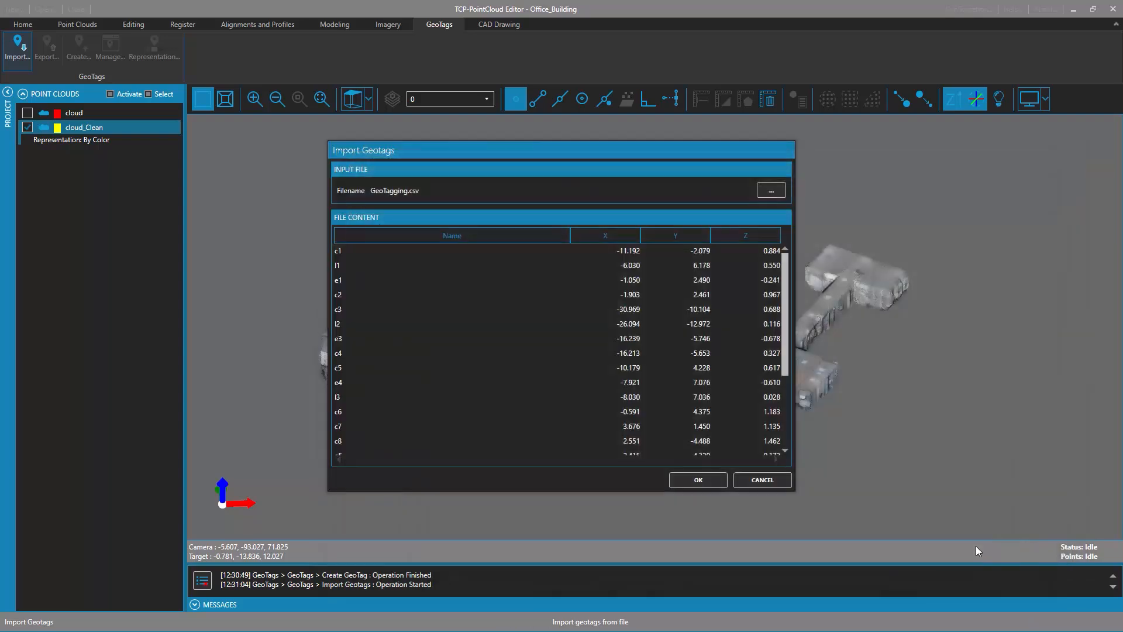
Check the point list of GeoTagging.csv and import its GeoTags into the project
{"action": "scroll", "coordinate": [560, 347], "scroll_direction": "down", "scroll_amount": 3}
{"action": "scroll", "coordinate": [559, 352], "scroll_direction": "up", "scroll_amount": 3}
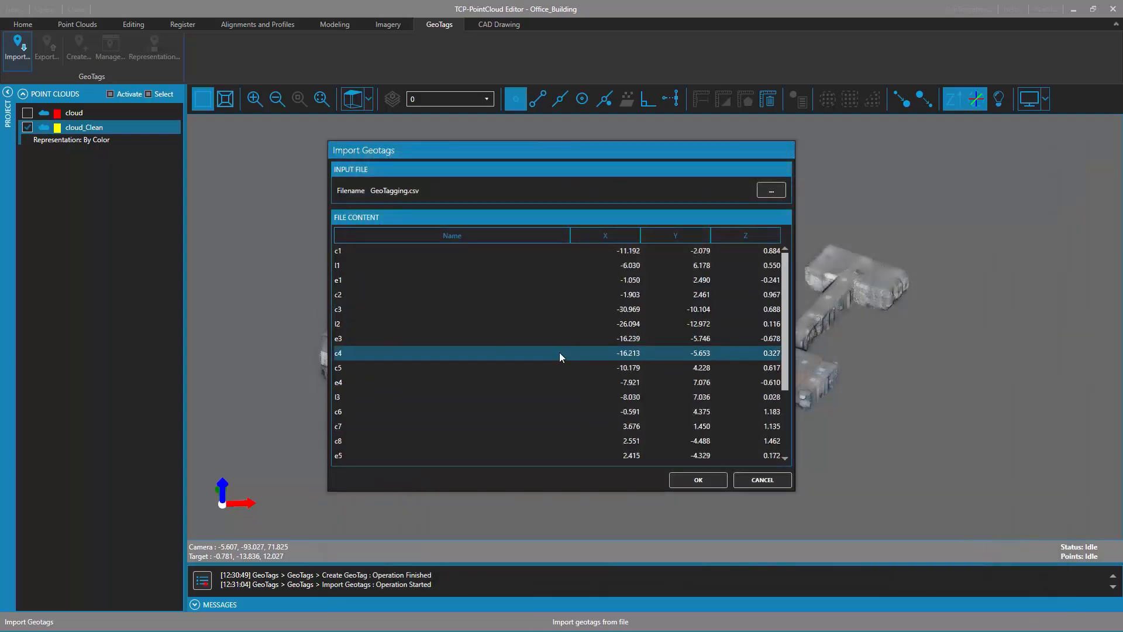
{"action": "left_click", "coordinate": [705, 481]}
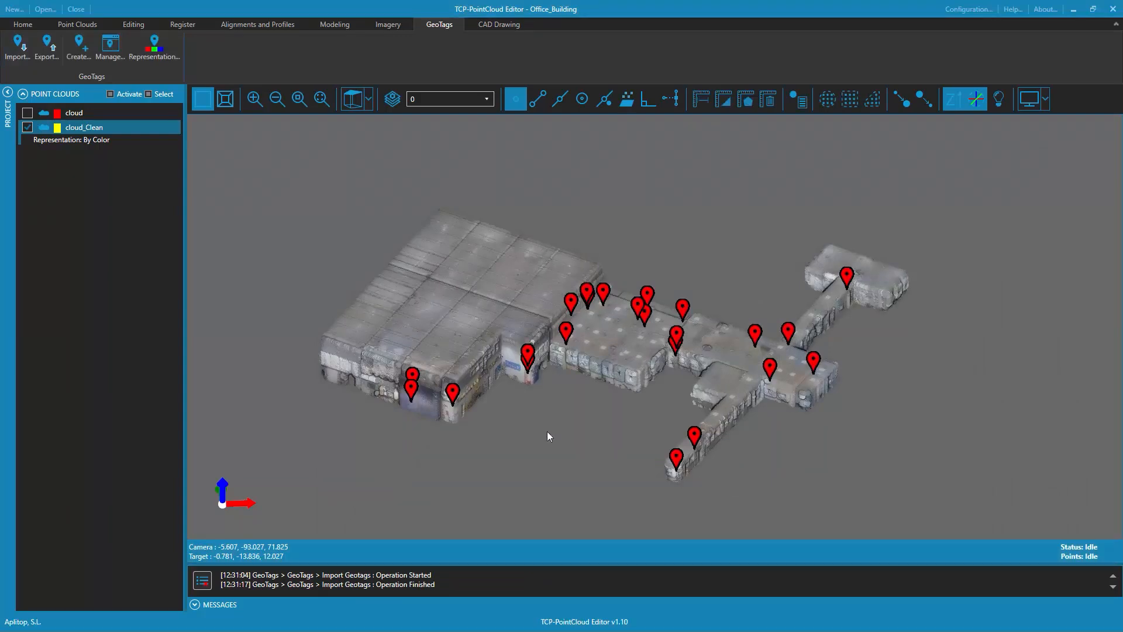
Inspect the GeoTags placed around the building, including the Warehouse Door tag's information card
{"action": "mouse_move", "coordinate": [412, 391]}
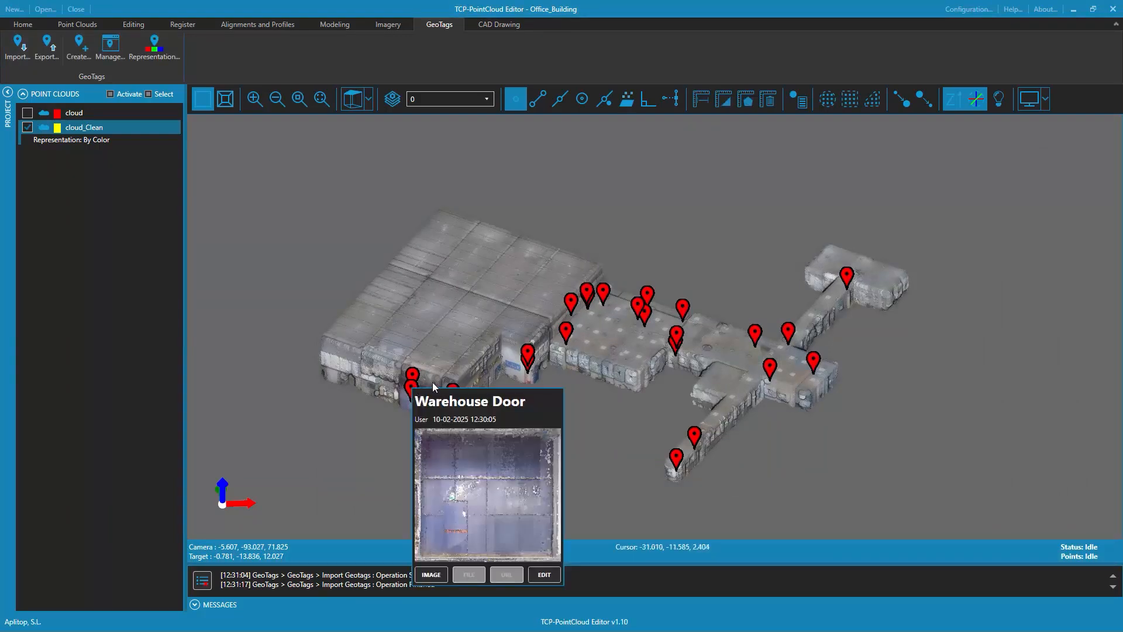
{"action": "mouse_move", "coordinate": [454, 400]}
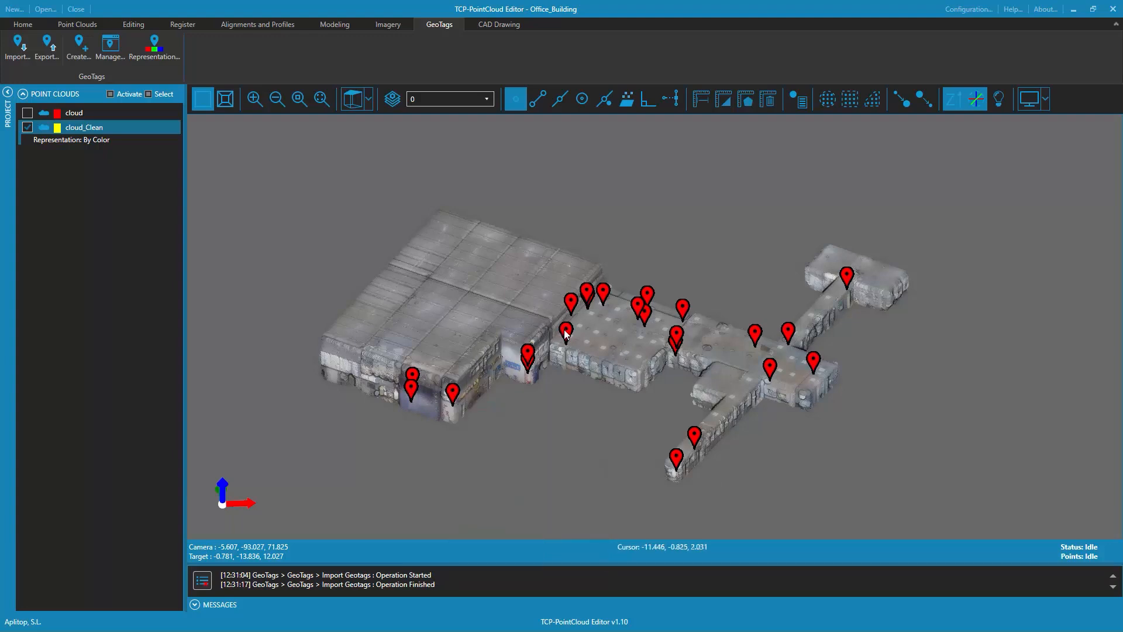
{"action": "mouse_move", "coordinate": [851, 277]}
Locate GeoTag e8 in the point cloud through the GeoTag manager and examine its surroundings
{"action": "left_click", "coordinate": [110, 46]}
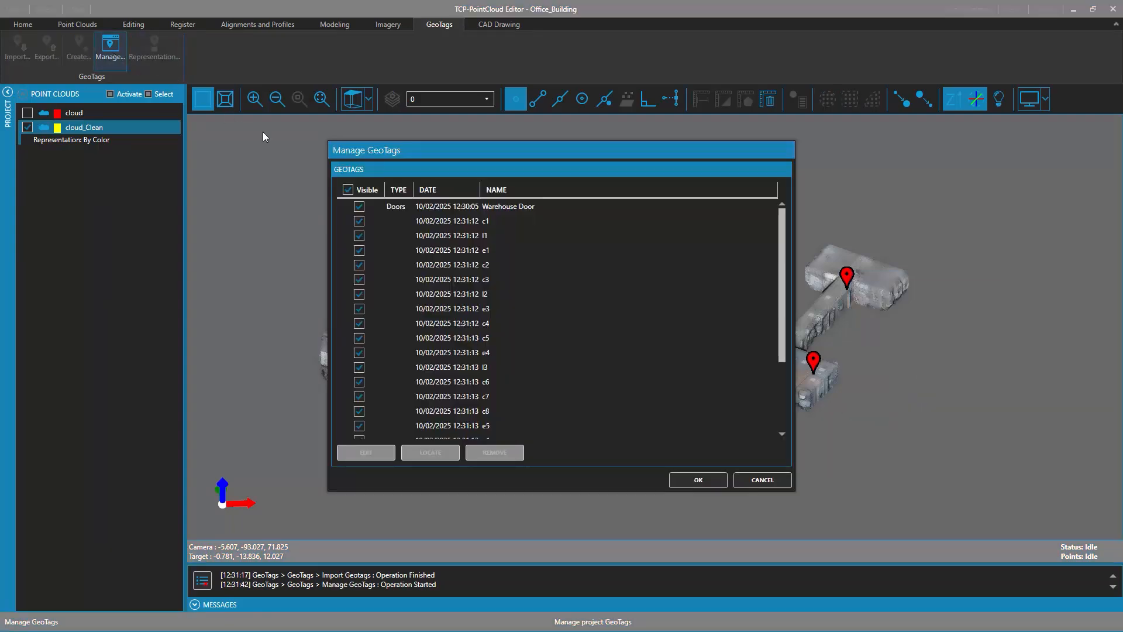
{"action": "scroll", "coordinate": [497, 319], "scroll_direction": "down", "scroll_amount": 3}
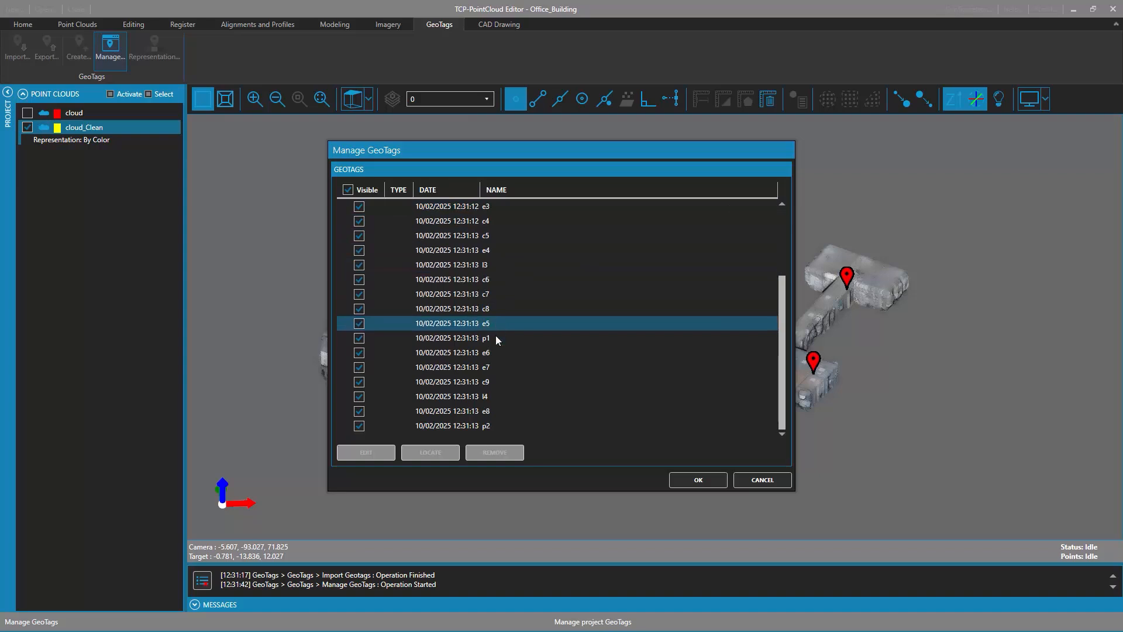
{"action": "left_click", "coordinate": [477, 411]}
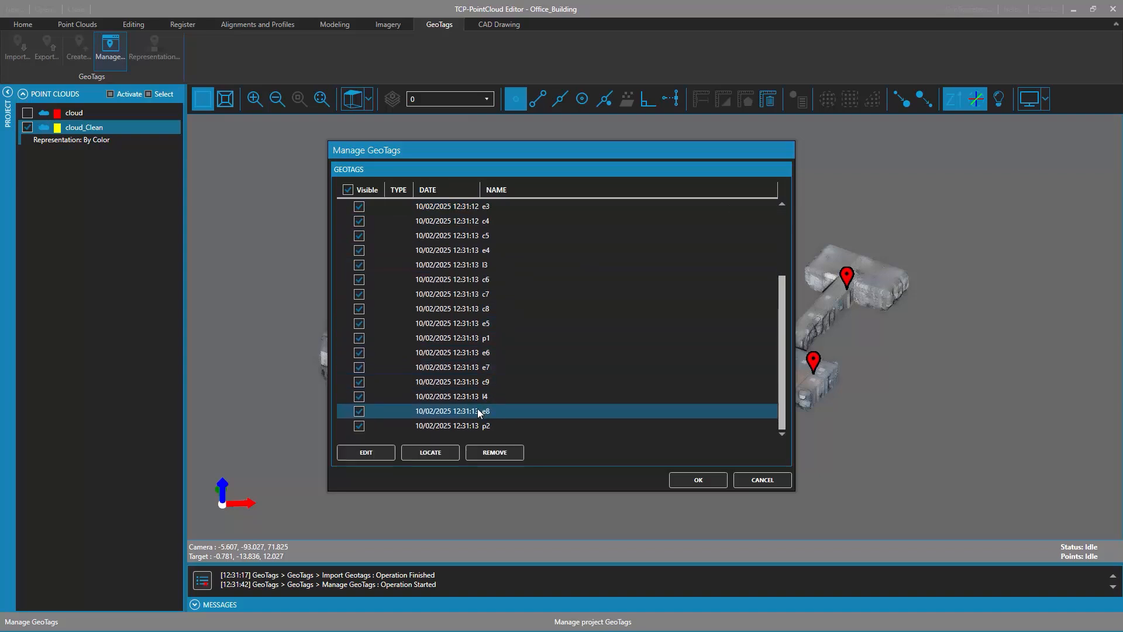
{"action": "left_click", "coordinate": [445, 453]}
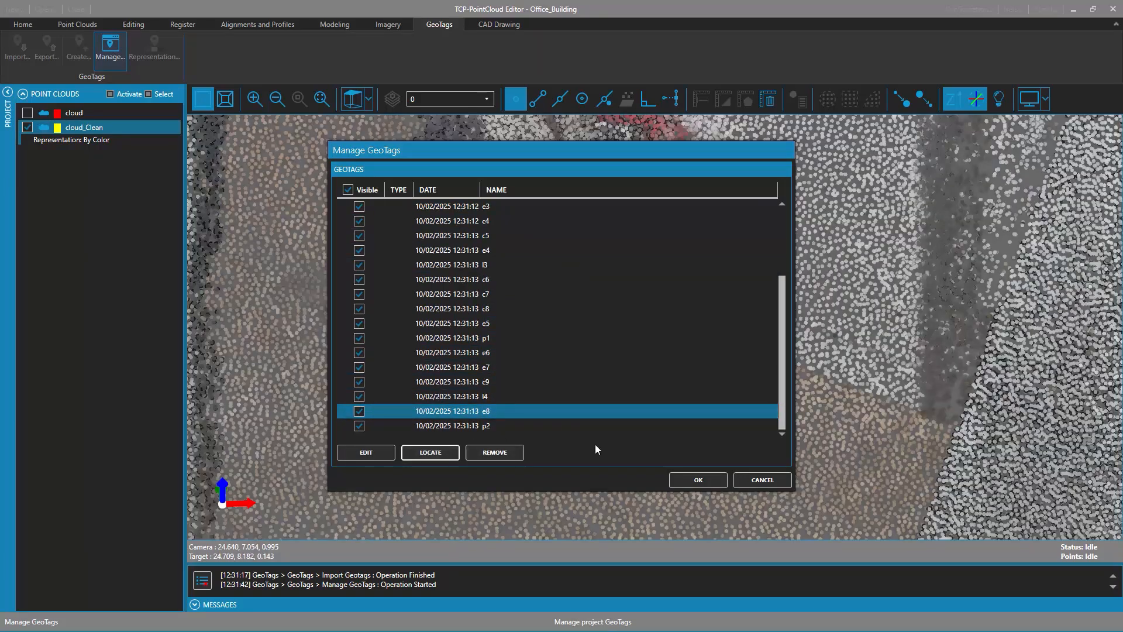
{"action": "left_click", "coordinate": [699, 480]}
{"action": "scroll", "coordinate": [694, 413], "scroll_direction": "down", "scroll_amount": 3}
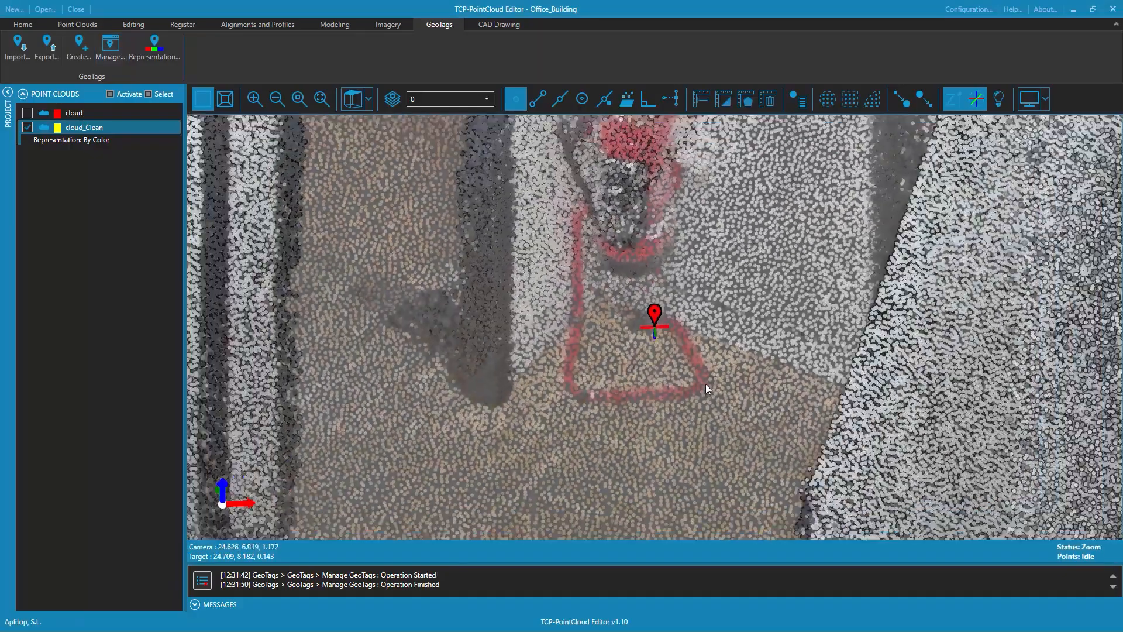
{"action": "mouse_move", "coordinate": [705, 371]}
{"action": "left_mouse_down"}
{"action": "mouse_move", "coordinate": [704, 245]}
{"action": "mouse_move", "coordinate": [693, 239]}
{"action": "left_mouse_up"}
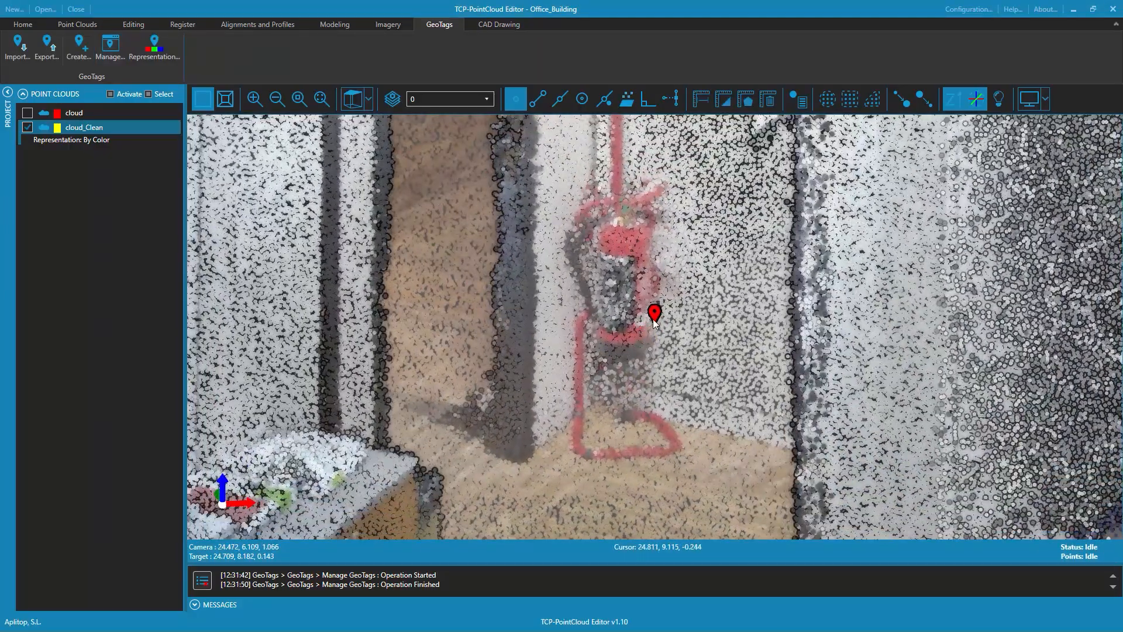
{"action": "mouse_move", "coordinate": [655, 316]}
Remove the Warehouse Door GeoTag from the project
{"action": "scroll", "coordinate": [622, 273], "scroll_direction": "down", "scroll_amount": 5}
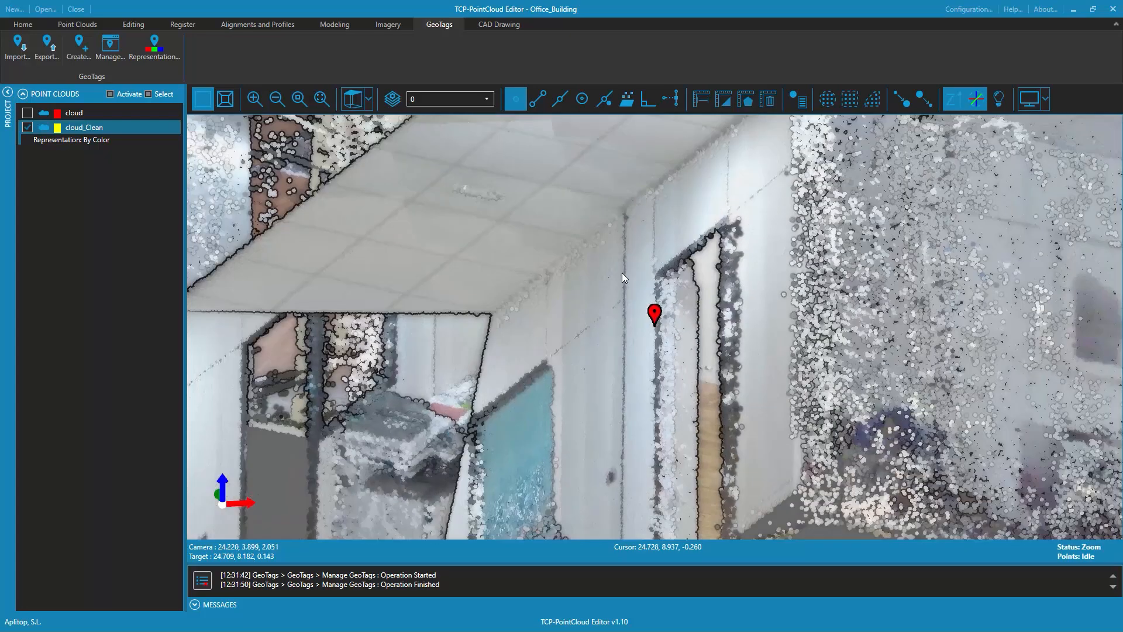
{"action": "scroll", "coordinate": [662, 187], "scroll_direction": "down", "scroll_amount": 2}
{"action": "scroll", "coordinate": [691, 352], "scroll_direction": "down", "scroll_amount": 5}
{"action": "middle_click_drag", "start_coordinate": [724, 362], "coordinate": [982, 338]}
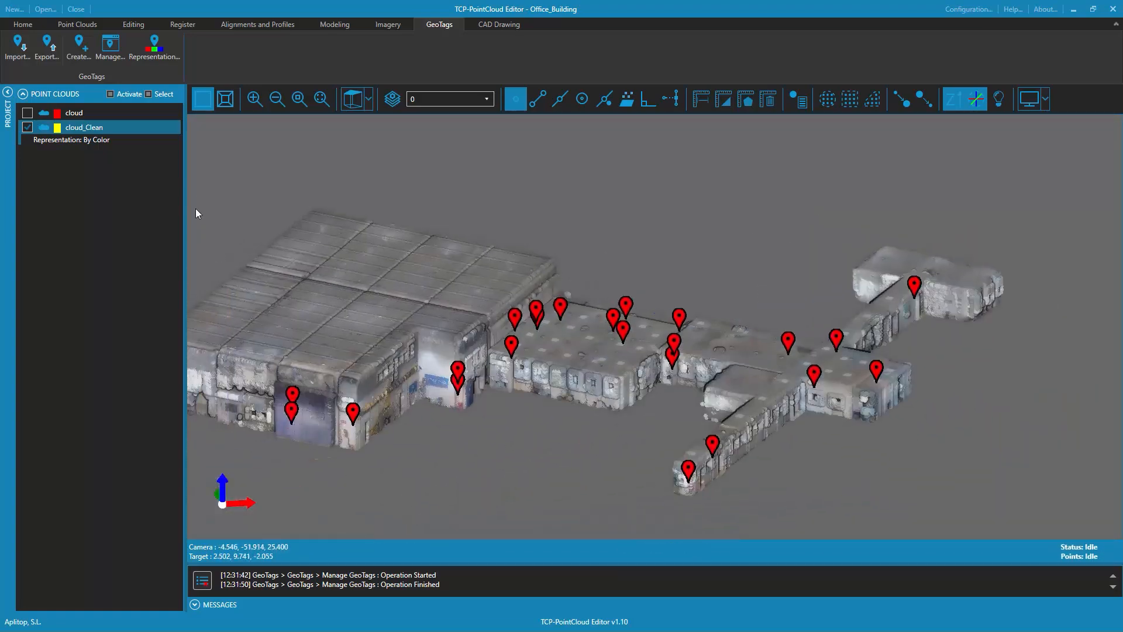
{"action": "left_click", "coordinate": [110, 51]}
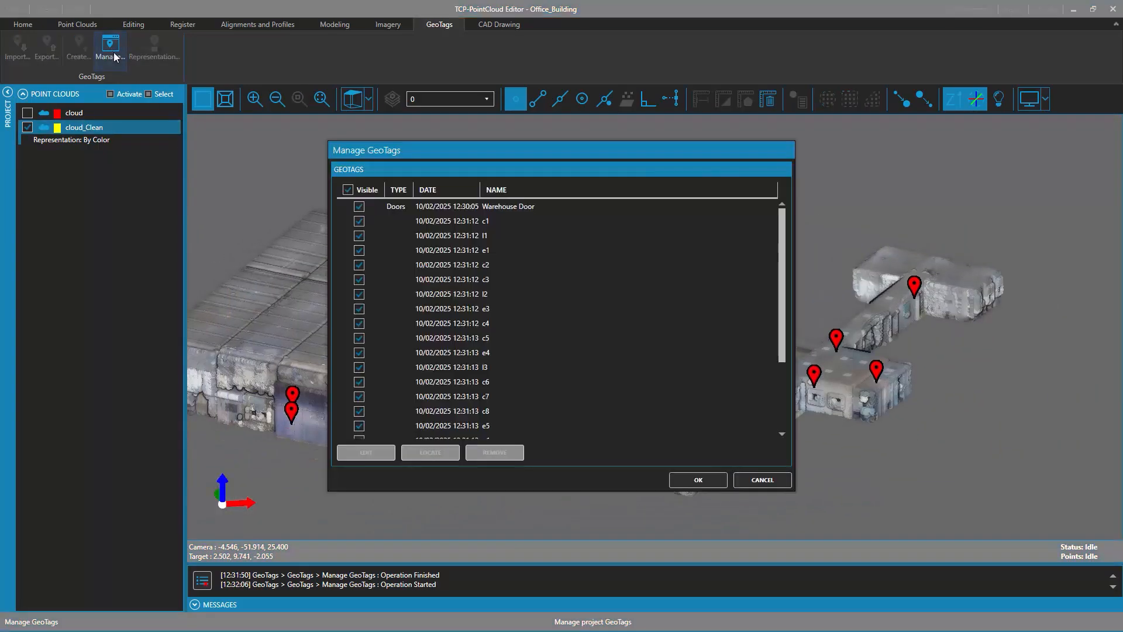
{"action": "left_click", "coordinate": [450, 209]}
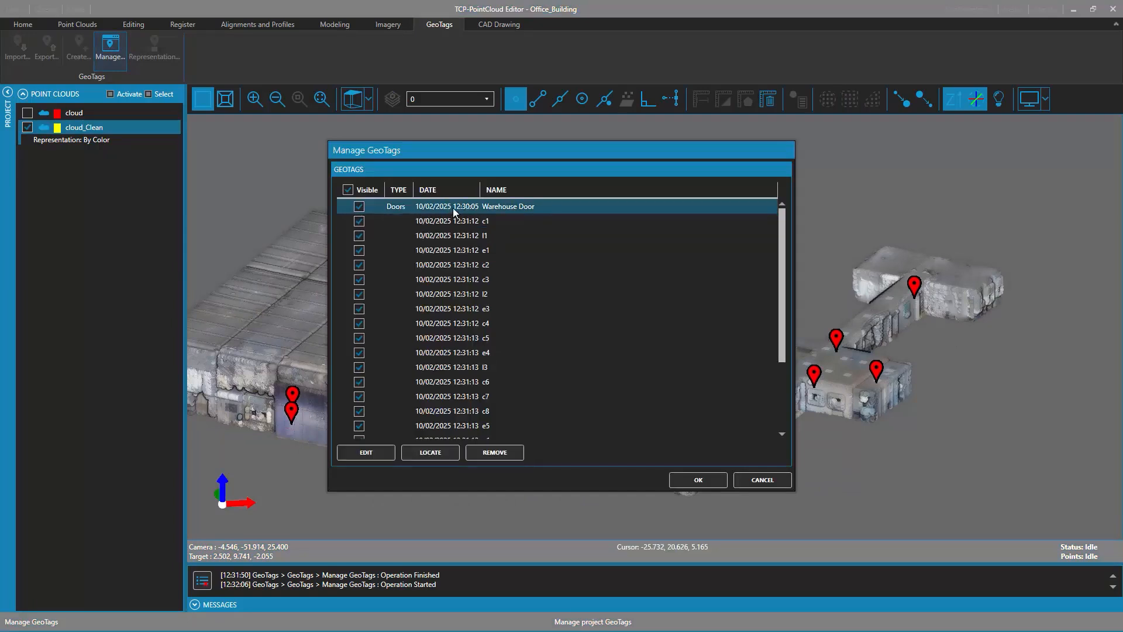
{"action": "left_click", "coordinate": [494, 454]}
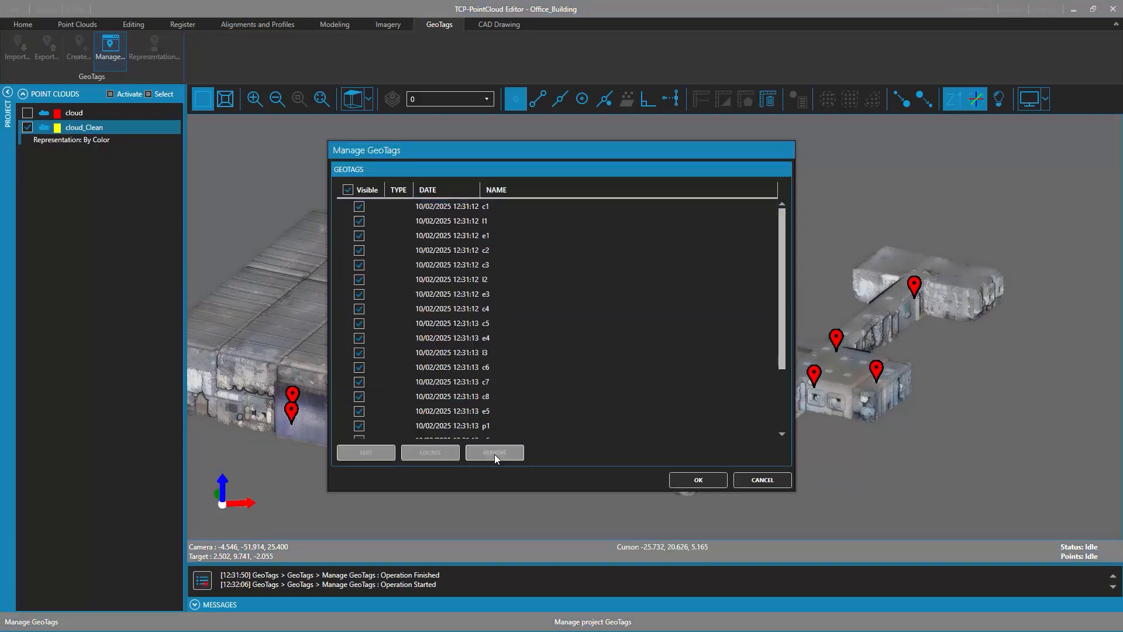
{"action": "left_click", "coordinate": [700, 480]}
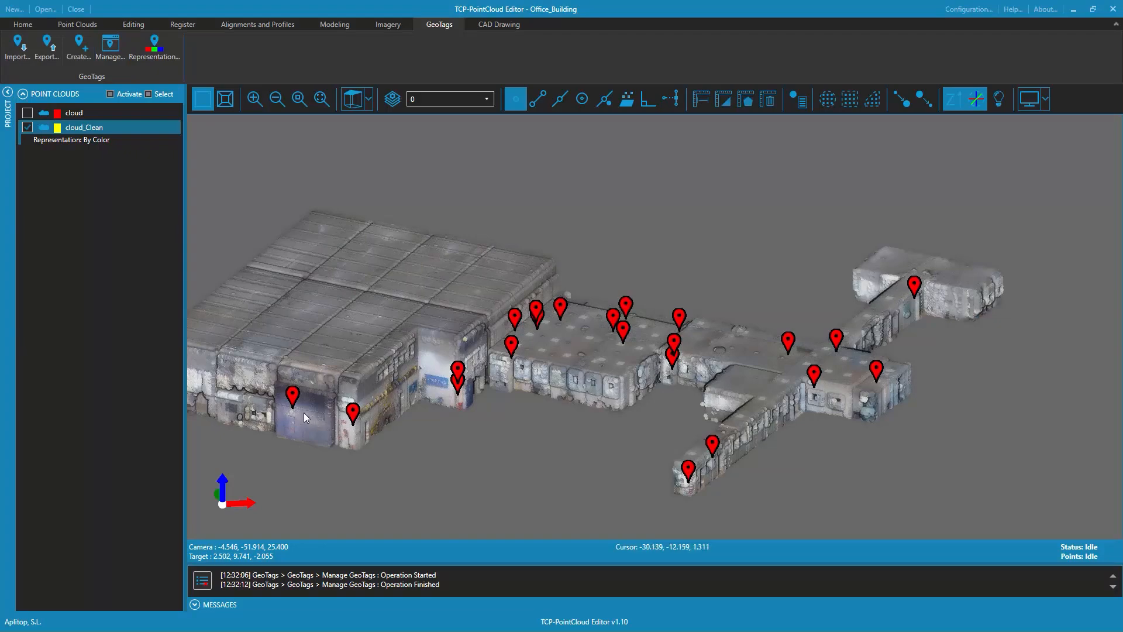
Export the GeoTags to a CSV file named New_GeoTags in the PointPhoto folder
{"action": "left_click", "coordinate": [48, 56]}
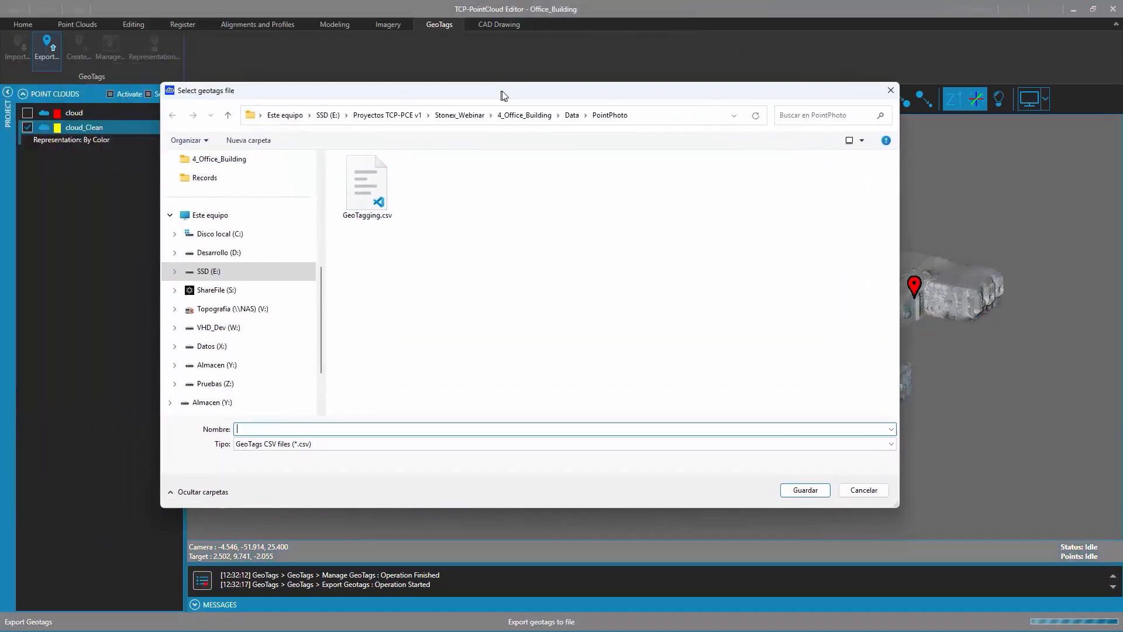
{"action": "type", "text": "New"}
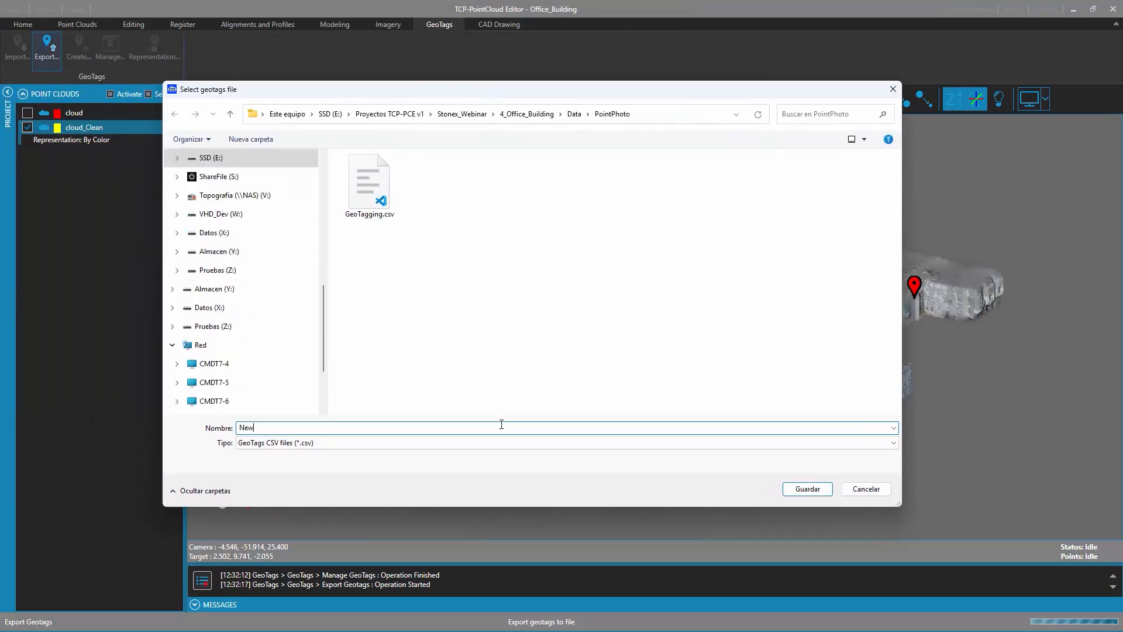
{"action": "type", "text": "_GeoTags"}
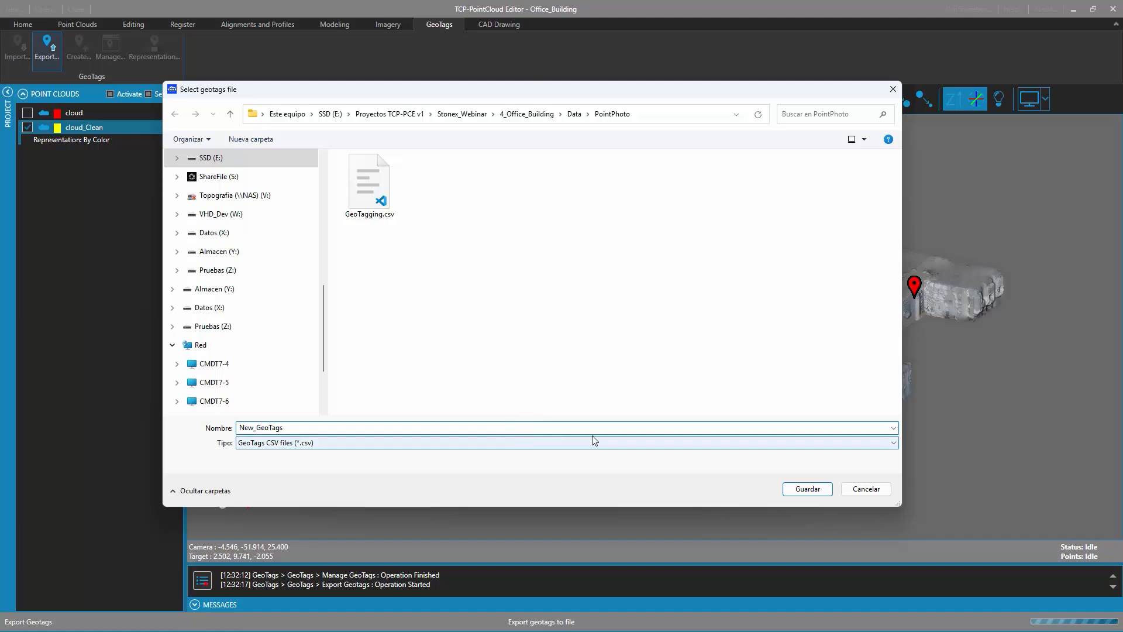
{"action": "left_click", "coordinate": [809, 489]}
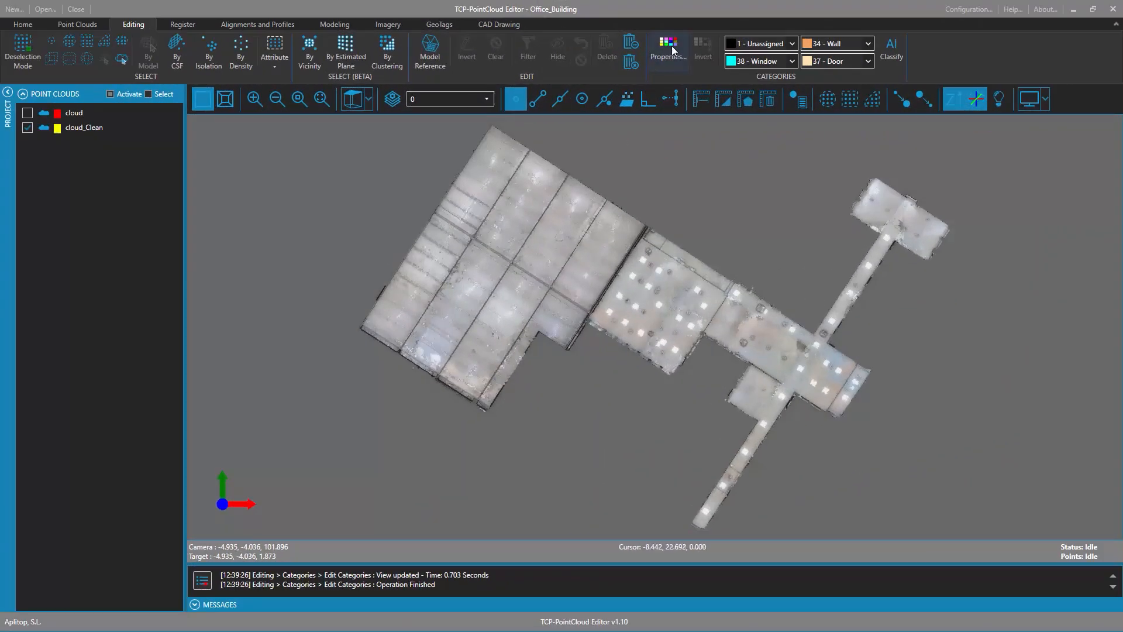
Deactivate all LAS and user categories except Wall so only the wall points are displayed
{"action": "left_click", "coordinate": [669, 47]}
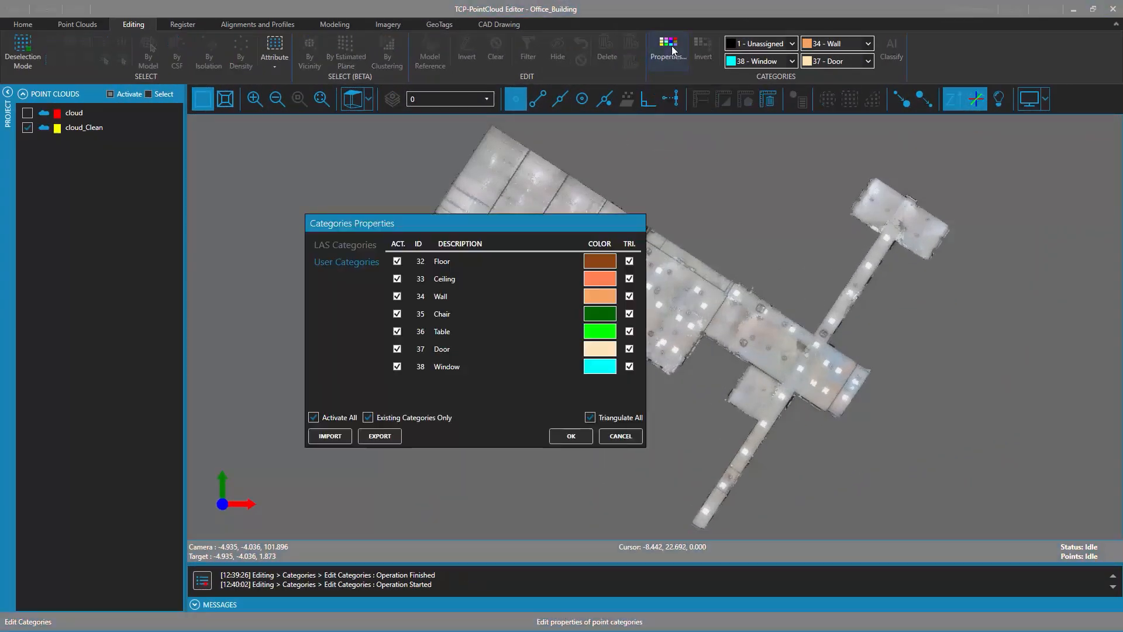
{"action": "left_click", "coordinate": [314, 418]}
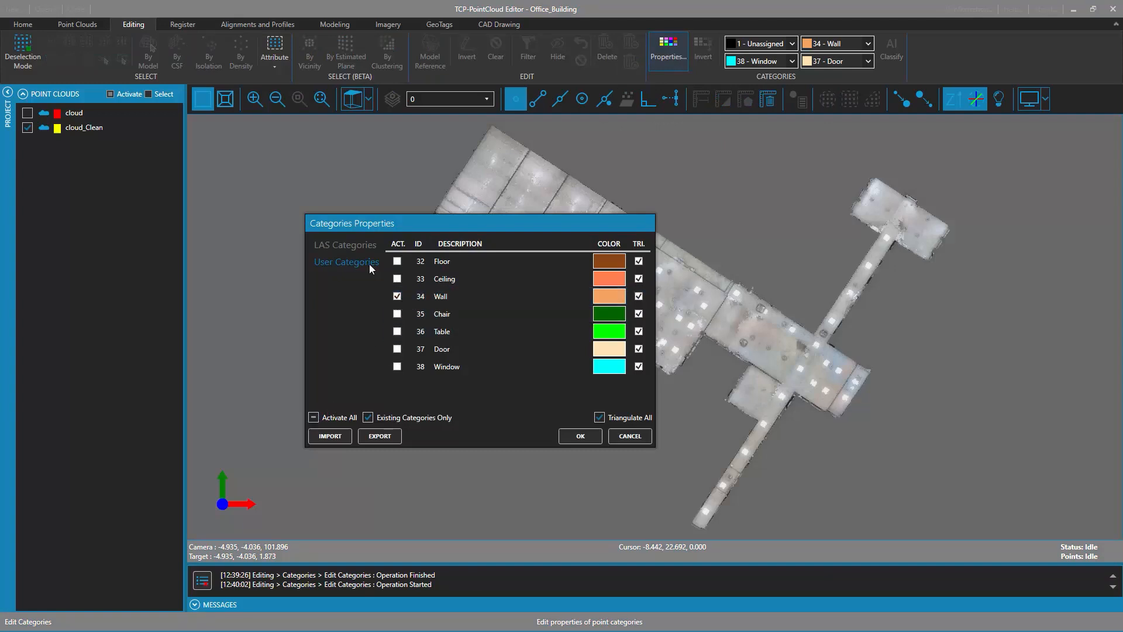
{"action": "left_click", "coordinate": [352, 245]}
{"action": "left_click", "coordinate": [314, 419]}
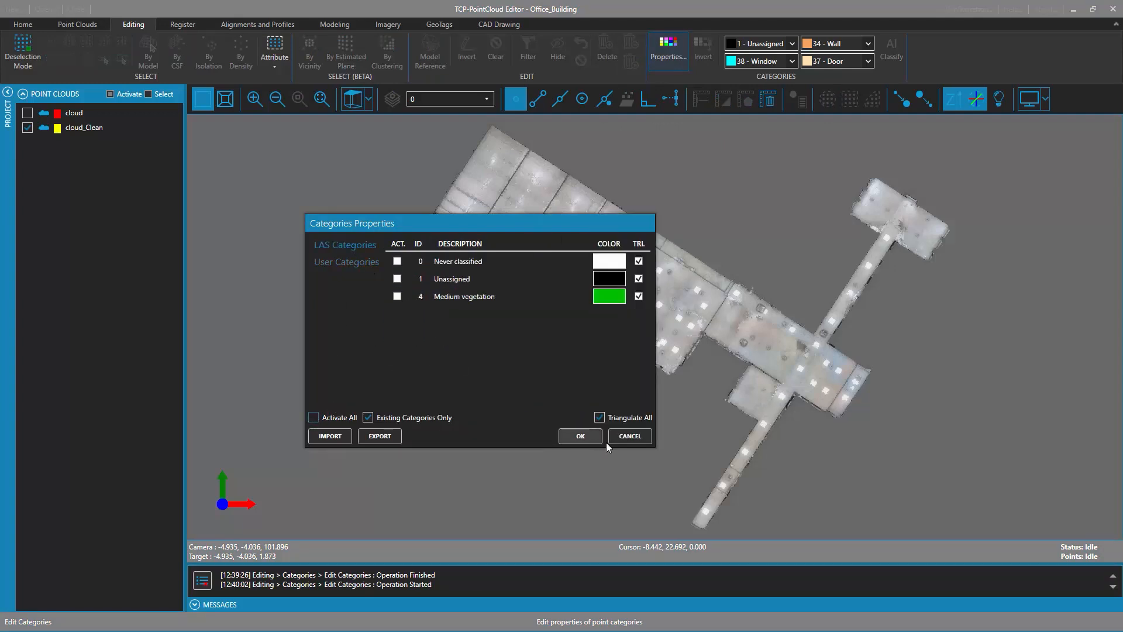
{"action": "left_click", "coordinate": [591, 438]}
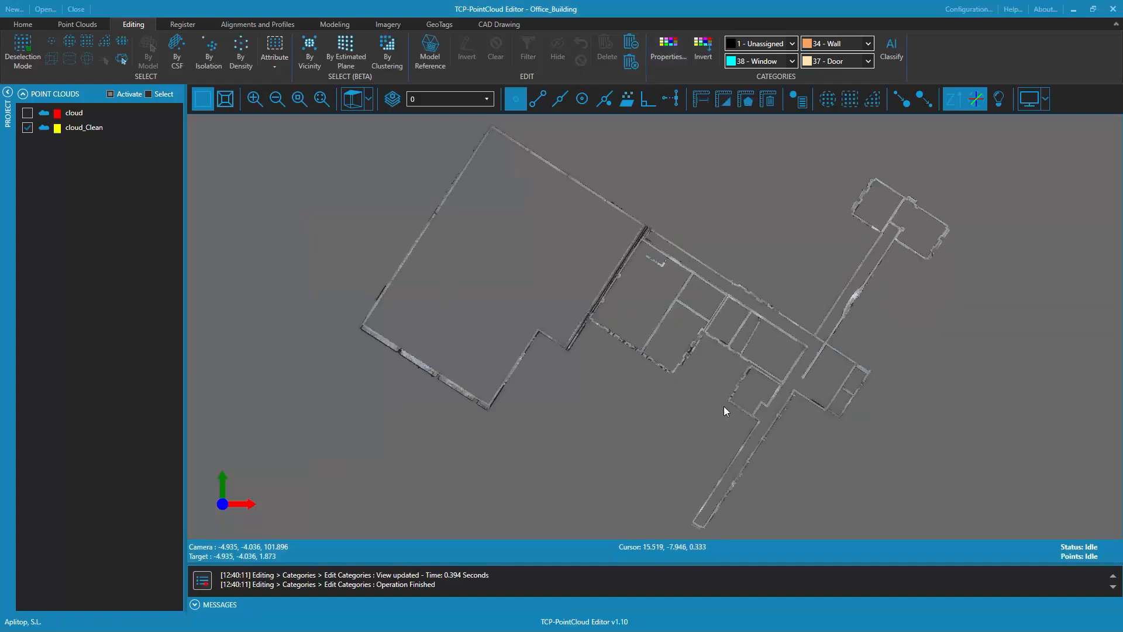
Add a CAD drawing layer named Floor_Plan and make it the current layer
{"action": "left_click", "coordinate": [494, 24]}
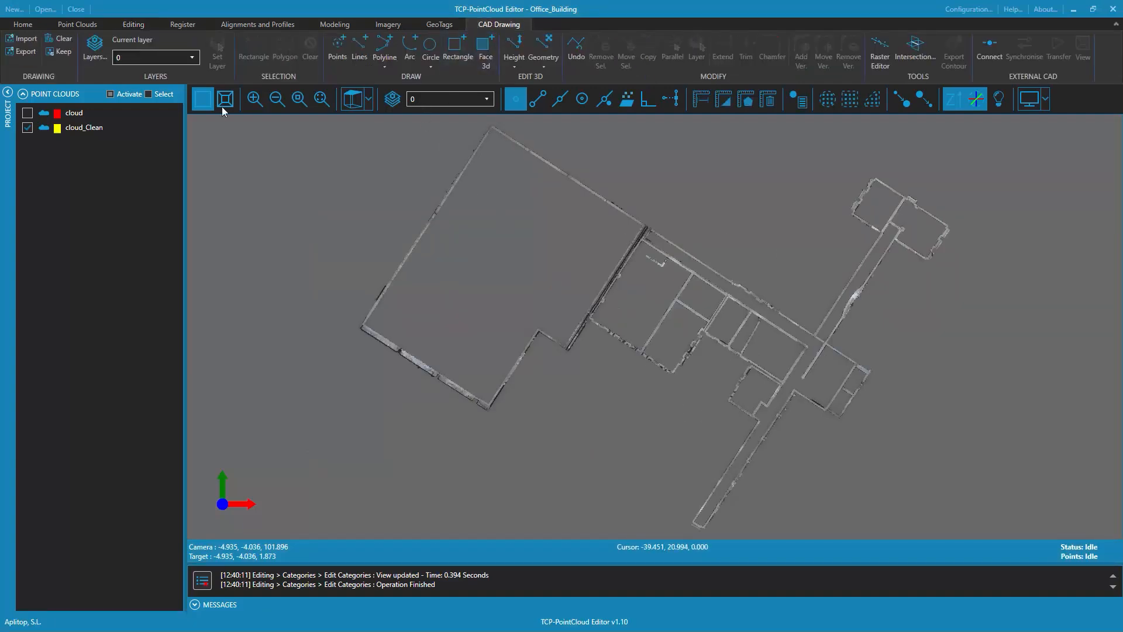
{"action": "left_click", "coordinate": [95, 50]}
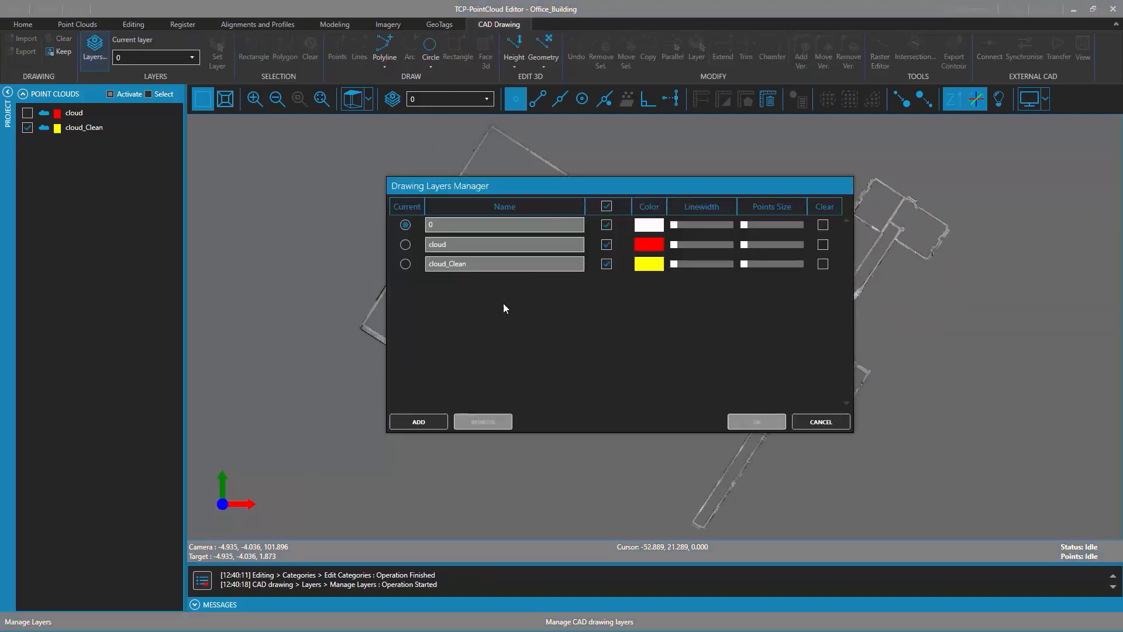
{"action": "left_click", "coordinate": [429, 423]}
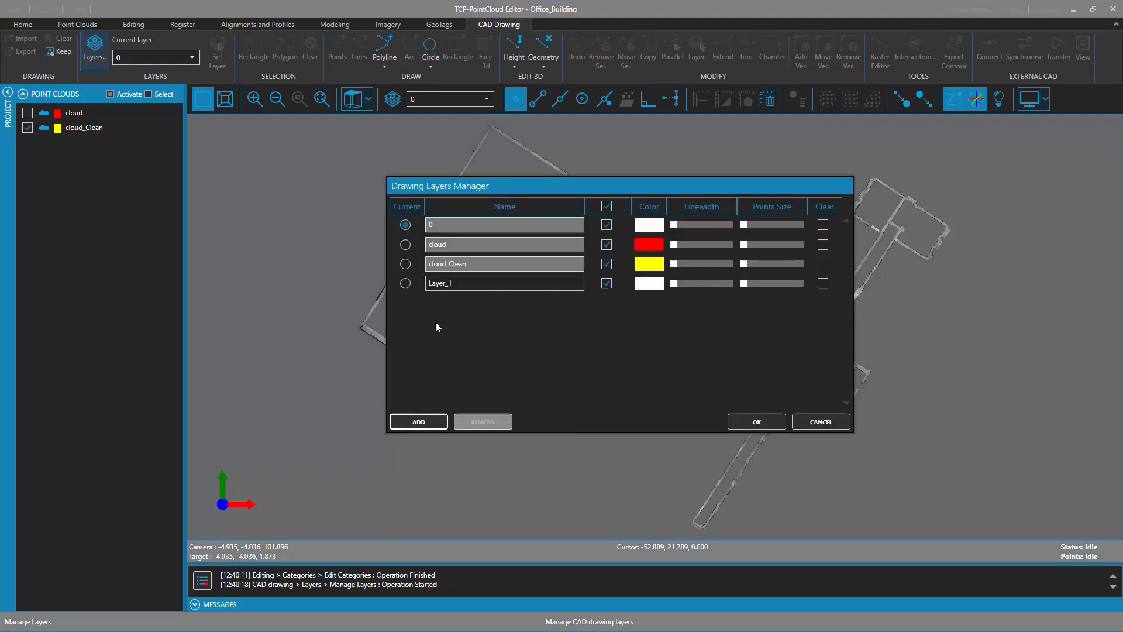
{"action": "left_click", "coordinate": [405, 283]}
{"action": "left_click", "coordinate": [428, 284]}
{"action": "key", "text": "ctrl+a"}
{"action": "type", "text": "Floor_Plan"}
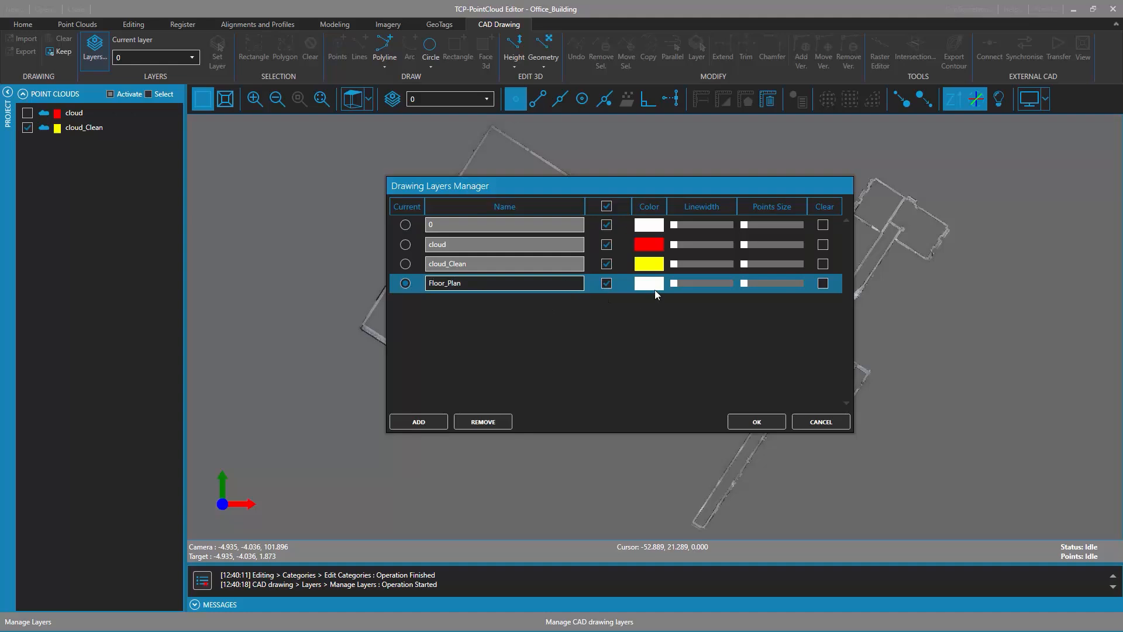
Set the Floor_Plan layer's color to red and its linewidth to 2, and apply the layer settings
{"action": "left_click", "coordinate": [658, 285]}
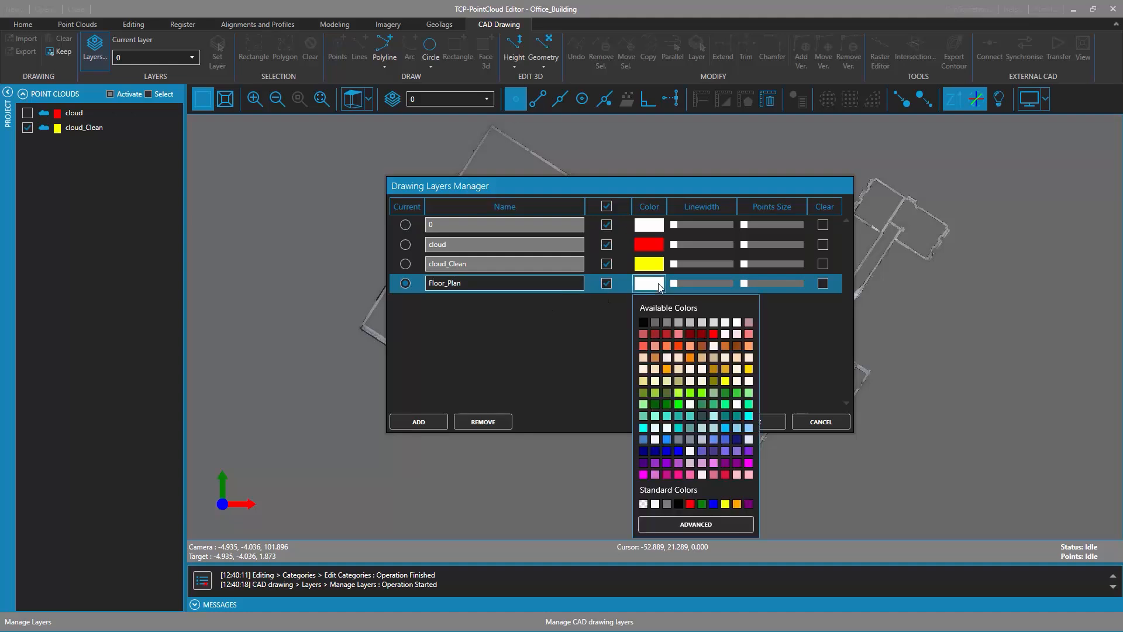
{"action": "left_click", "coordinate": [715, 335]}
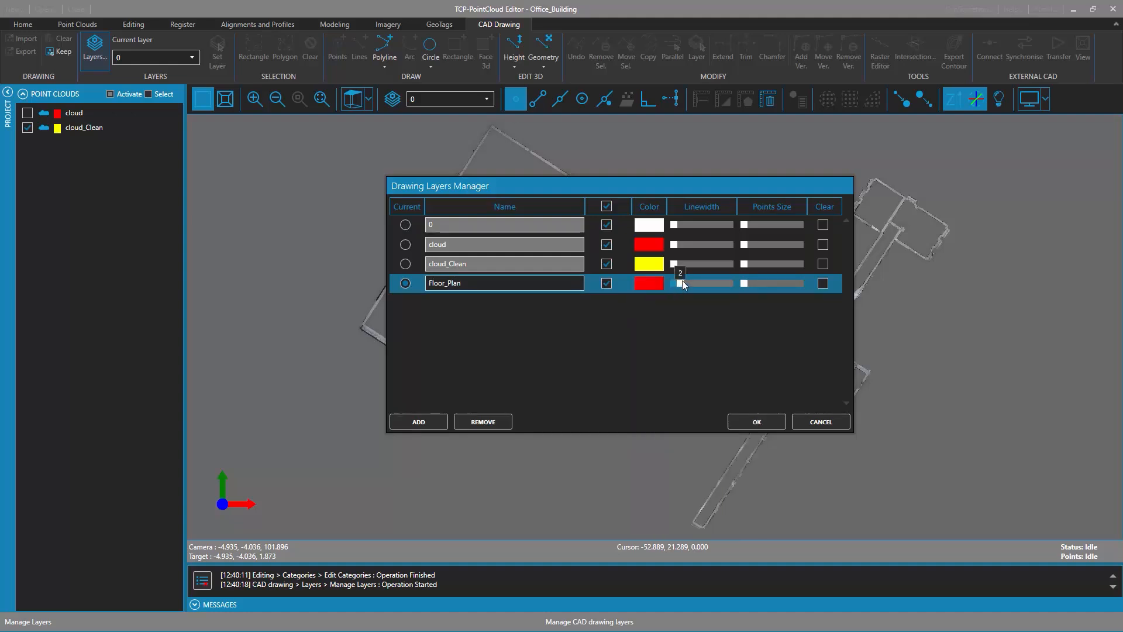
{"action": "left_click", "coordinate": [755, 422]}
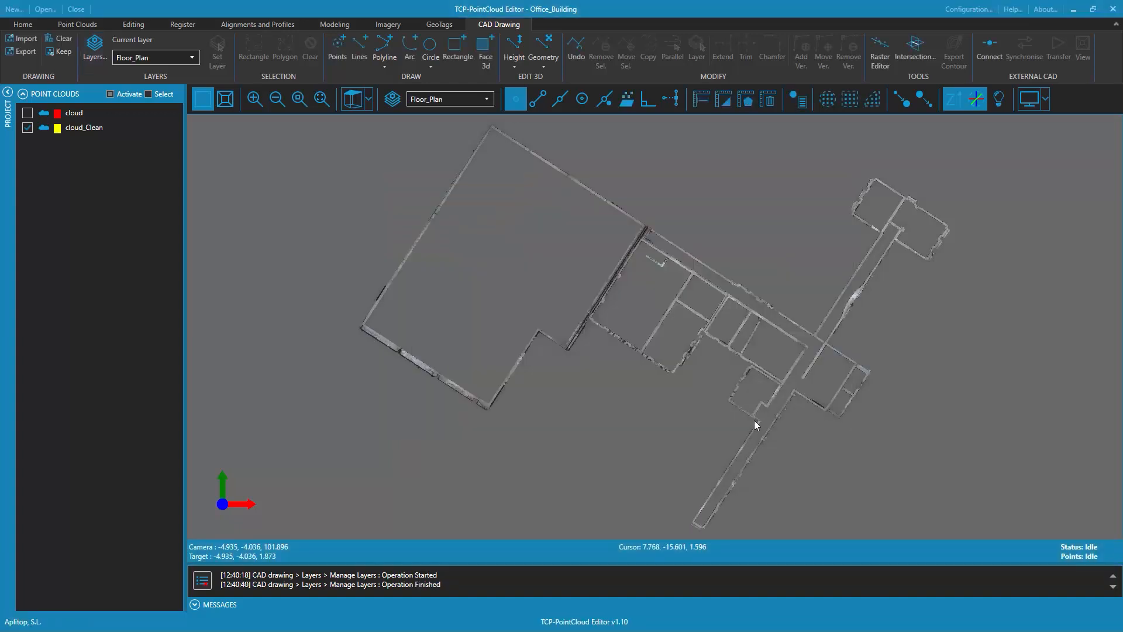
Trace the outline of the large warehouse's walls with a 3D polyline on the Floor_Plan layer
{"action": "scroll", "coordinate": [646, 299], "scroll_direction": "up", "scroll_amount": 5}
{"action": "left_click", "coordinate": [383, 55]}
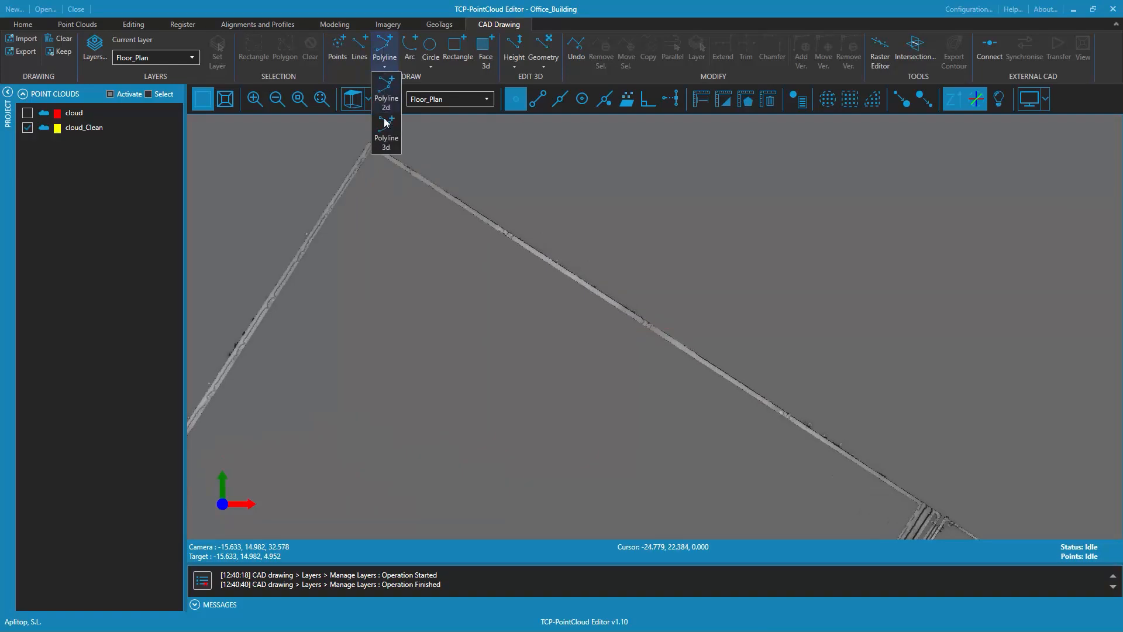
{"action": "left_click", "coordinate": [386, 123]}
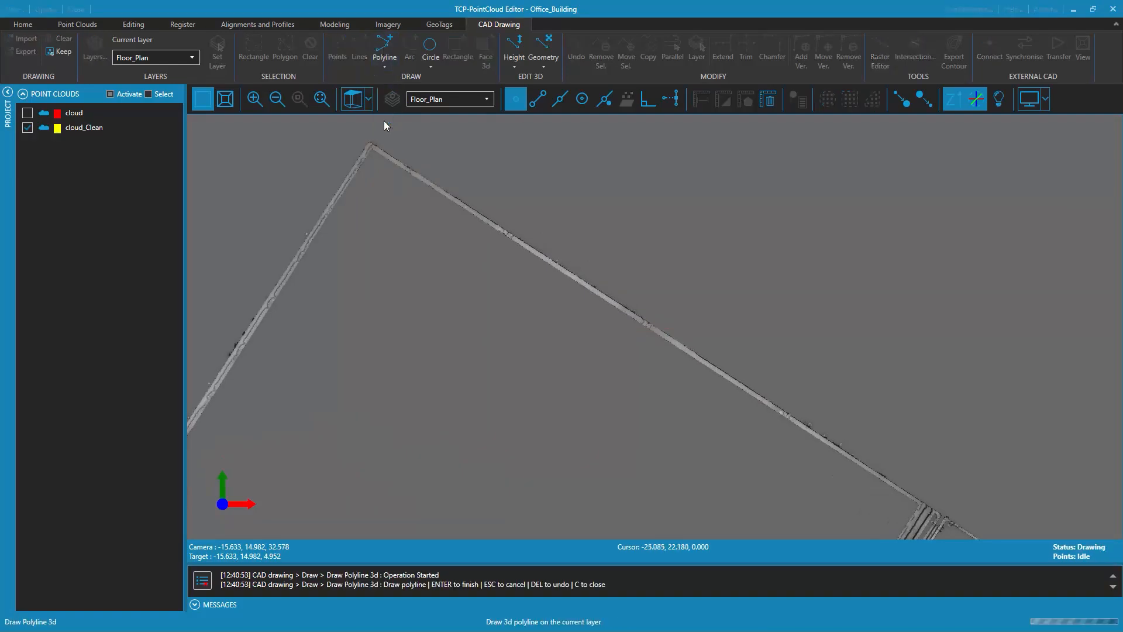
{"action": "middle_click_drag", "start_coordinate": [783, 375], "coordinate": [639, 252]}
{"action": "left_click", "coordinate": [780, 377]}
{"action": "middle_click_drag", "start_coordinate": [633, 419], "coordinate": [653, 141]}
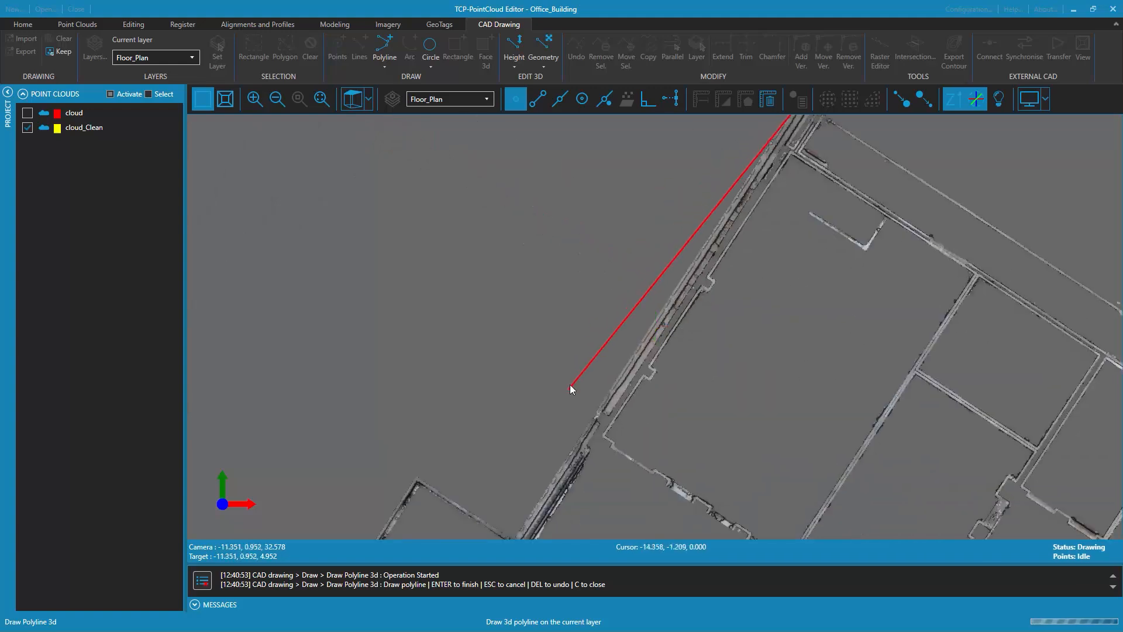
{"action": "middle_click_drag", "start_coordinate": [541, 434], "coordinate": [562, 301]}
{"action": "left_click", "coordinate": [535, 411]}
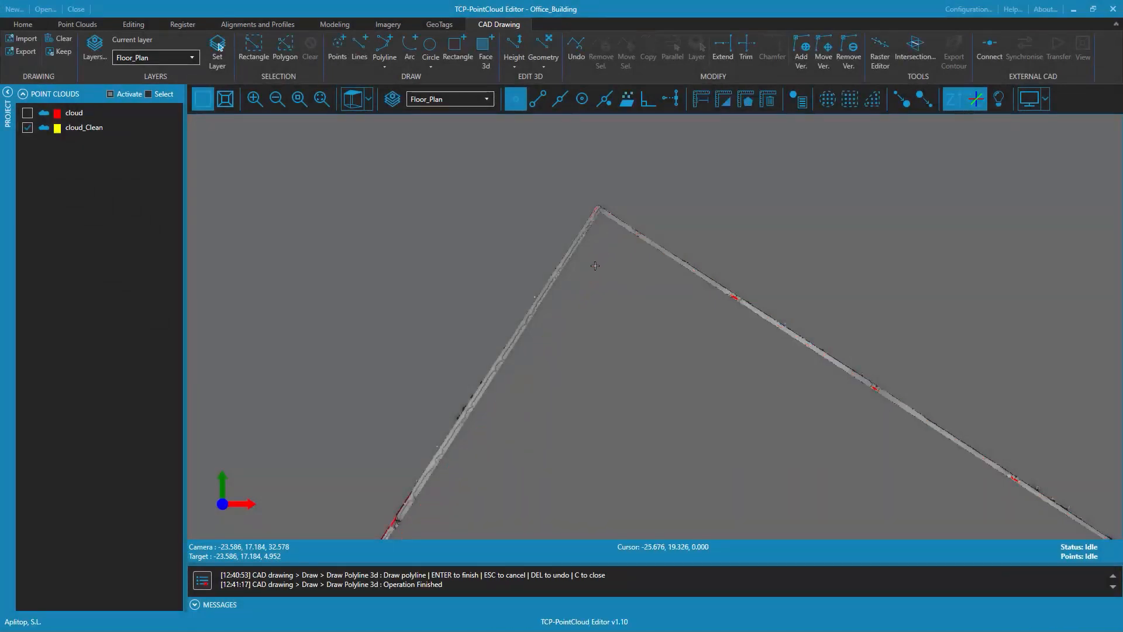
Keep the CAD drawing with the traced warehouse outline and view it in 3D against the wall points
{"action": "left_click", "coordinate": [66, 51]}
{"action": "scroll", "coordinate": [639, 398], "scroll_direction": "down", "scroll_amount": 5}
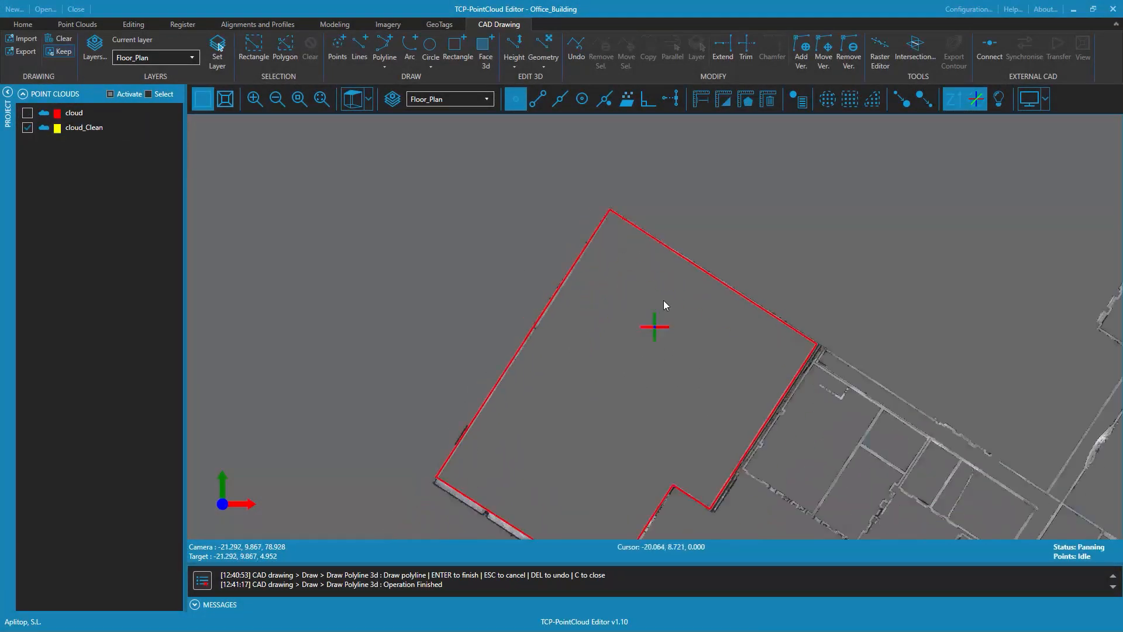
{"action": "middle_click_drag", "start_coordinate": [772, 439], "coordinate": [790, 245]}
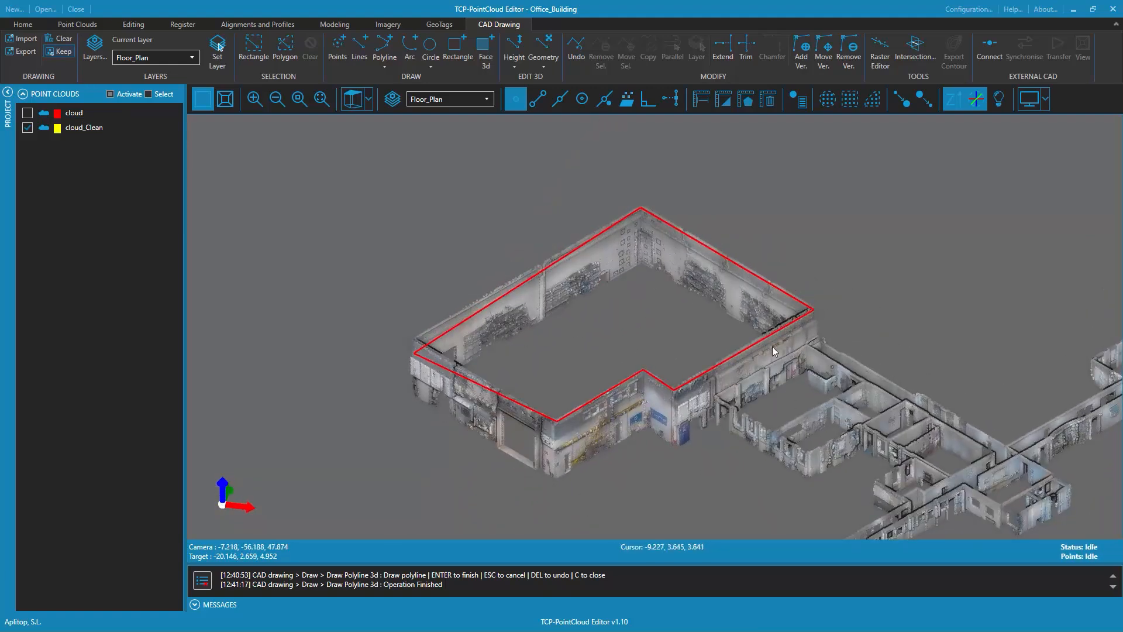
Rectify the warehouse outline polyline's height, fitting it to the lower elevation of the wall points
{"action": "left_click", "coordinate": [719, 366]}
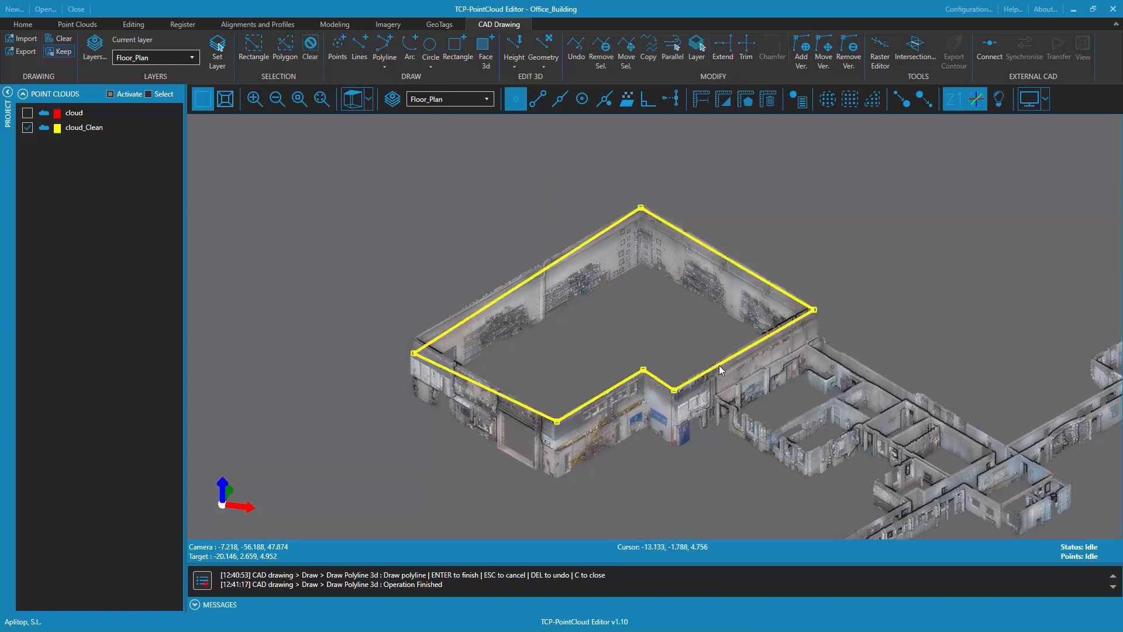
{"action": "left_click", "coordinate": [515, 66]}
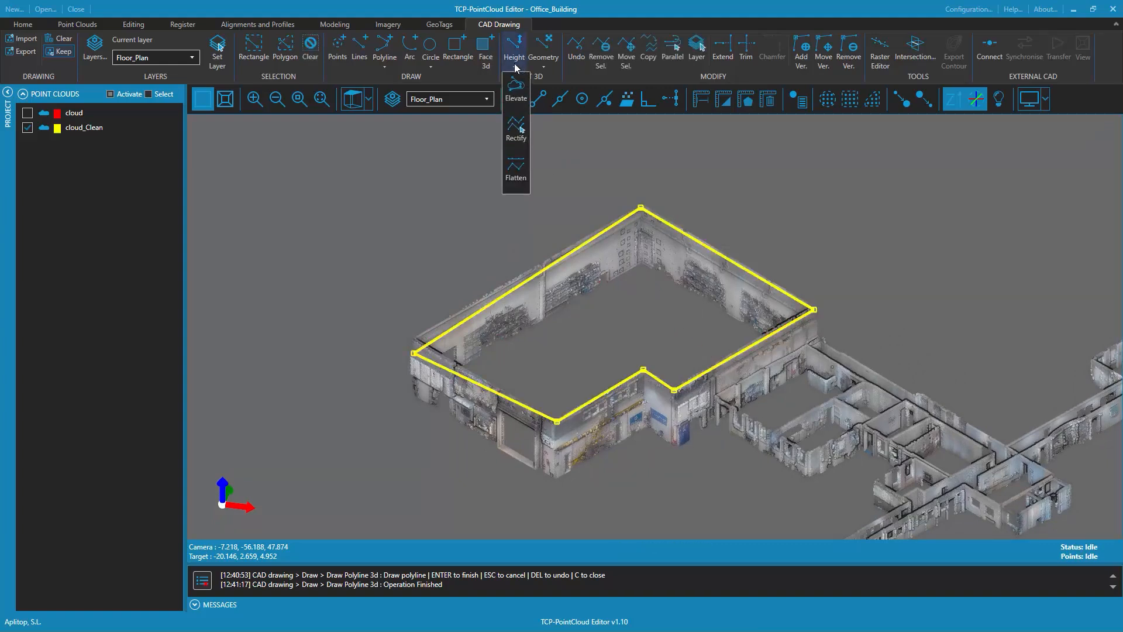
{"action": "left_click", "coordinate": [521, 129]}
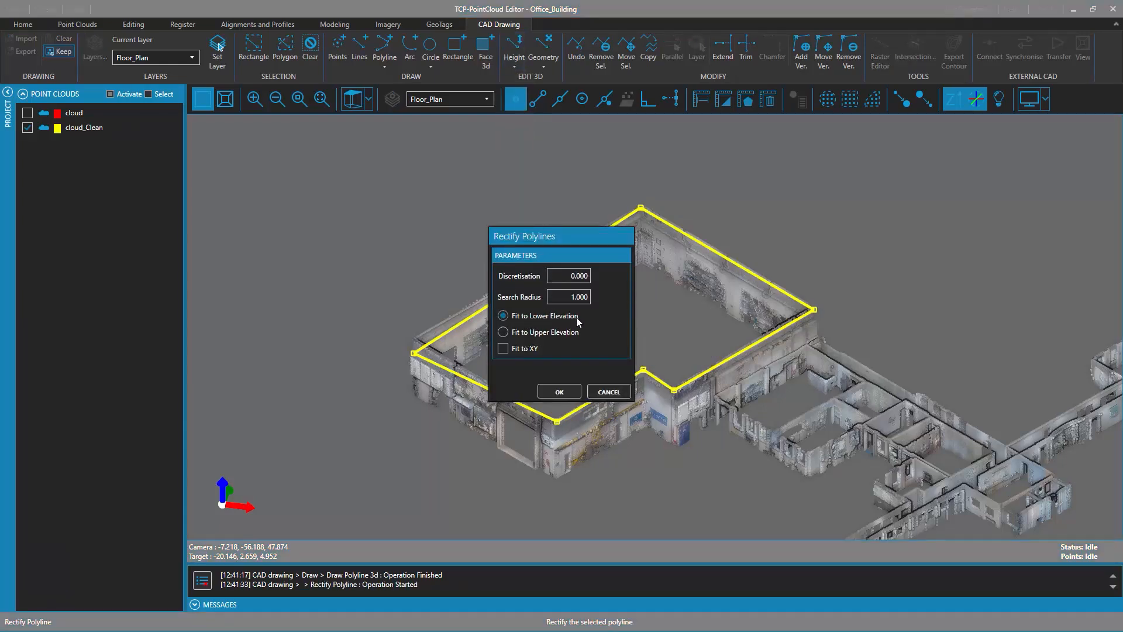
{"action": "left_click_drag", "start_coordinate": [565, 297], "coordinate": [603, 294]}
{"action": "left_click", "coordinate": [560, 391]}
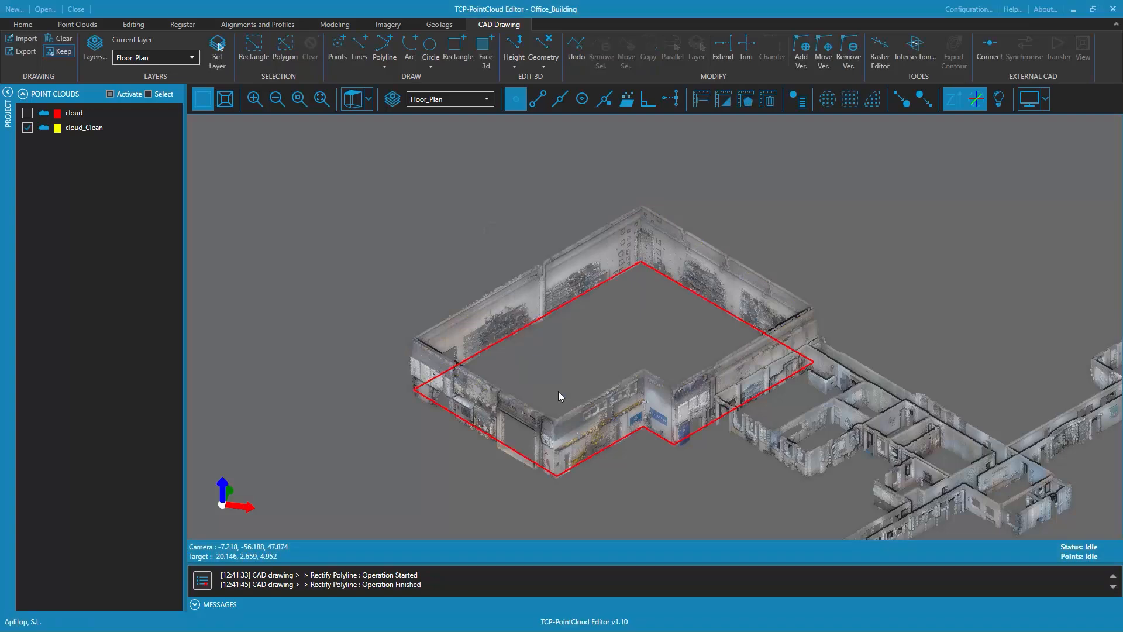
{"action": "left_click_drag", "start_coordinate": [615, 470], "coordinate": [749, 150]}
{"action": "left_click_drag", "start_coordinate": [743, 297], "coordinate": [729, 485]}
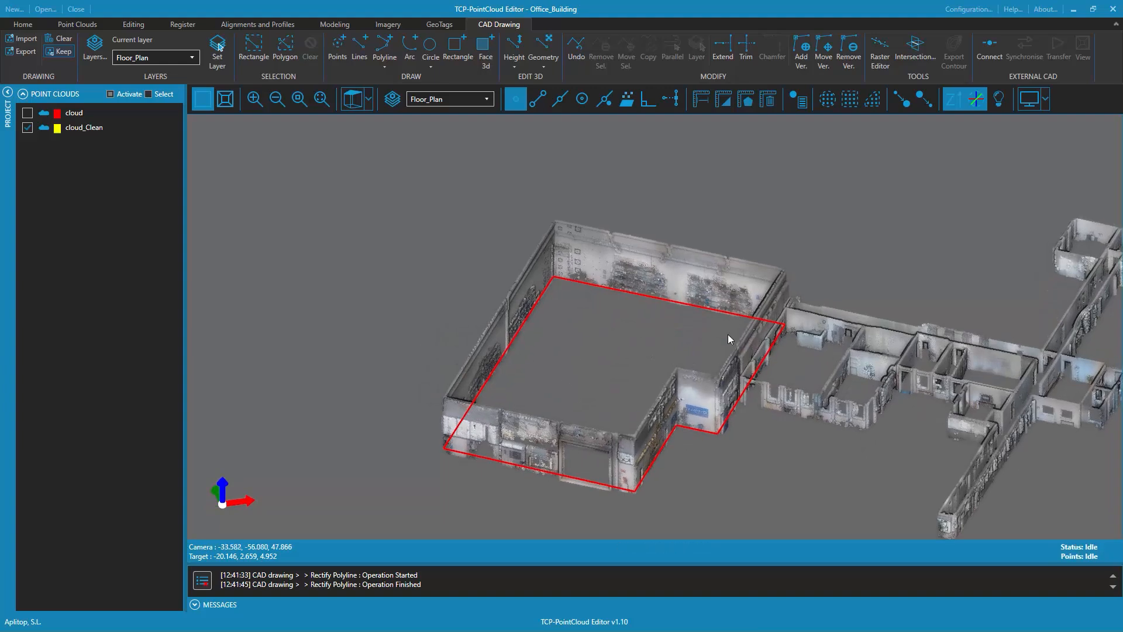
{"action": "scroll", "coordinate": [770, 412], "scroll_direction": "down", "scroll_amount": 5}
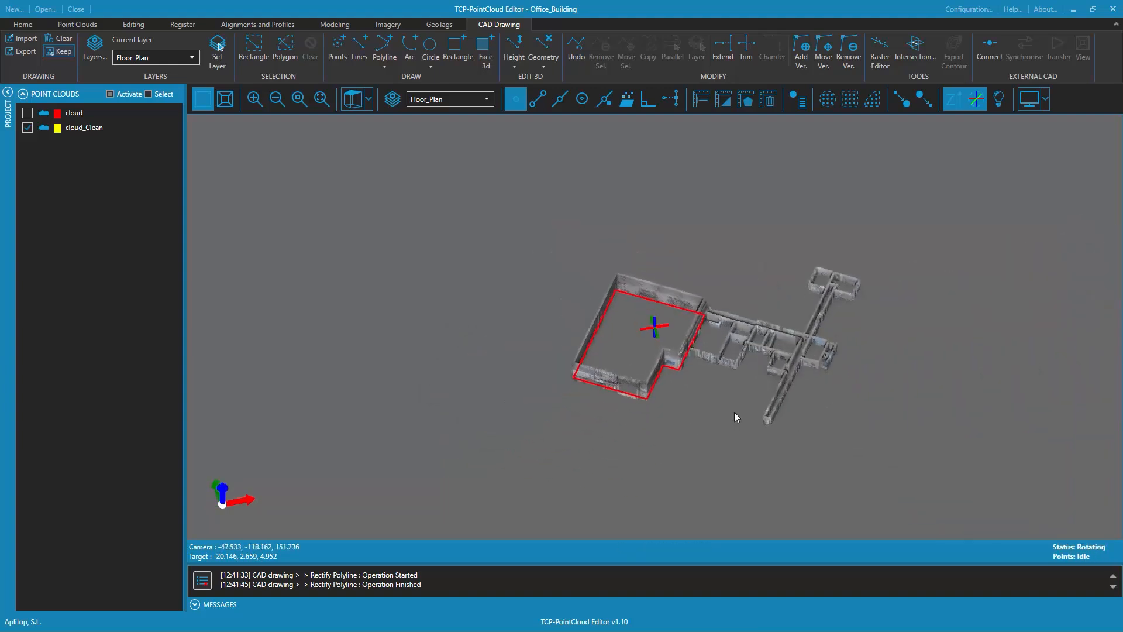
Open the Raster Editor from the plan view of the walls and load the Floor_Plan drawing layer
{"action": "left_click", "coordinate": [355, 103]}
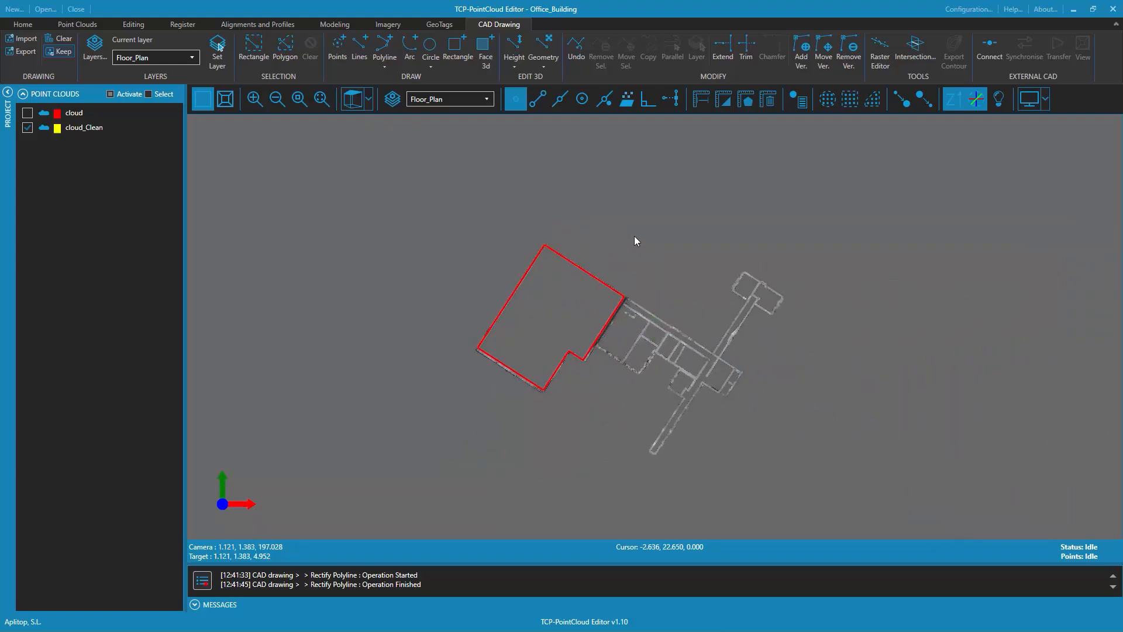
{"action": "left_click", "coordinate": [879, 53]}
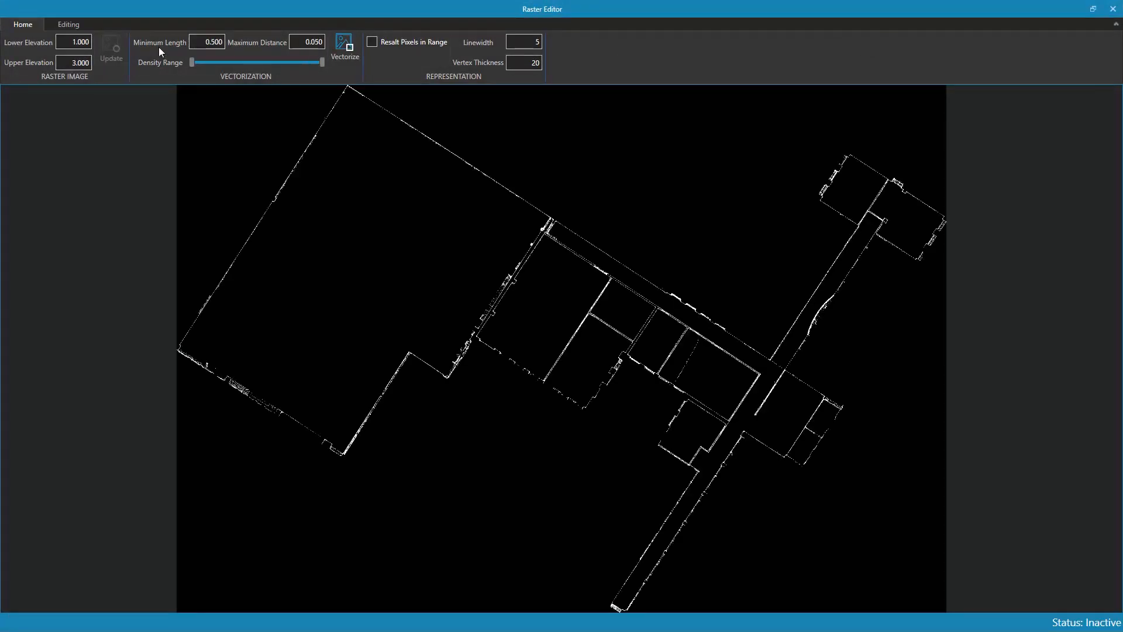
{"action": "left_click", "coordinate": [69, 25]}
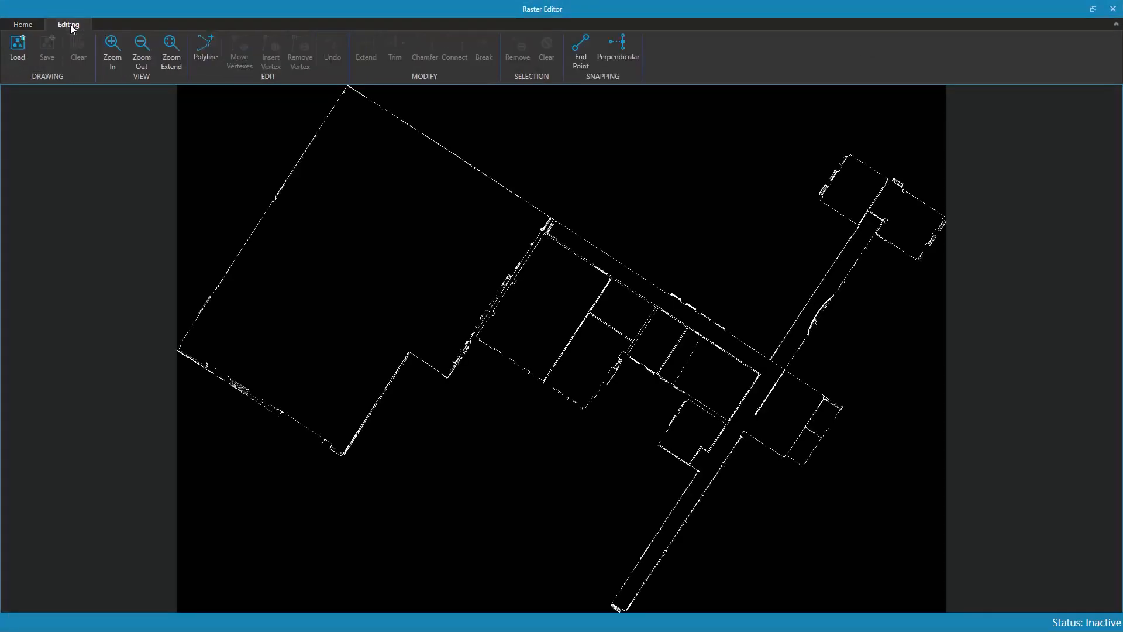
{"action": "left_click", "coordinate": [17, 50]}
{"action": "left_click", "coordinate": [529, 311]}
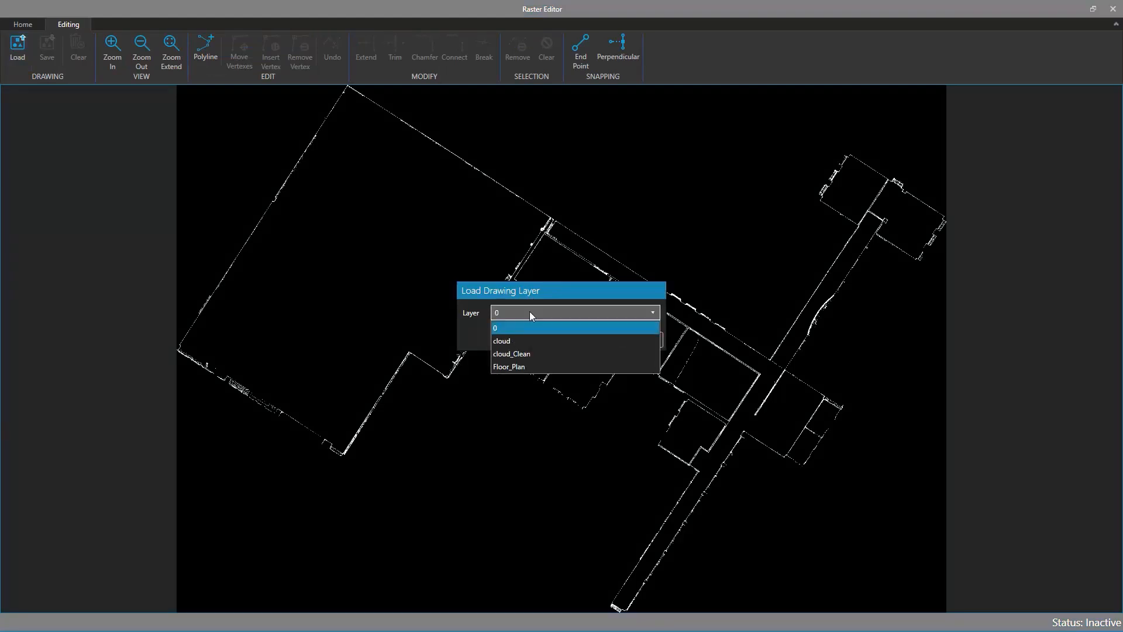
{"action": "left_click", "coordinate": [517, 366]}
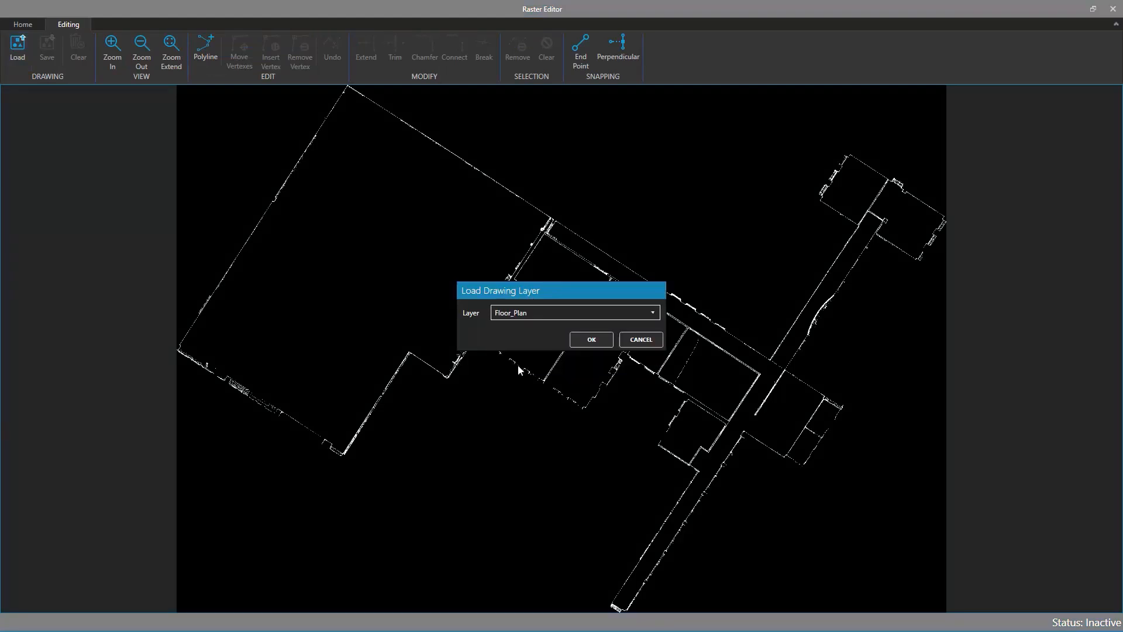
{"action": "left_click", "coordinate": [584, 341]}
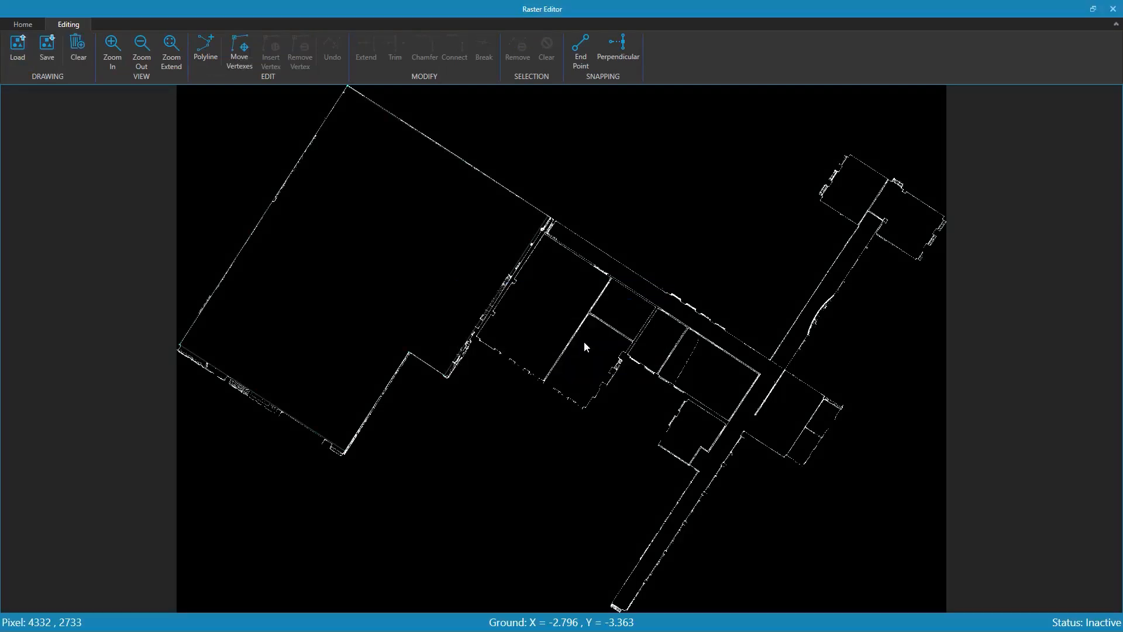
Set the raster drawing's linewidth to 20 and vertex thickness to 40
{"action": "left_click", "coordinate": [25, 25]}
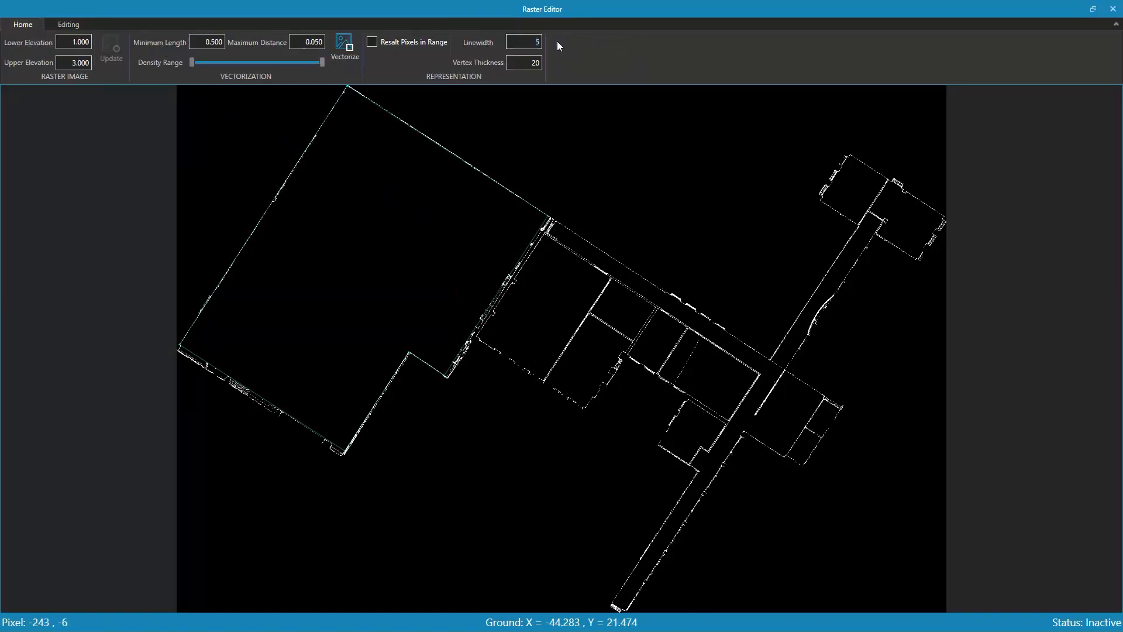
{"action": "type", "text": "20"}
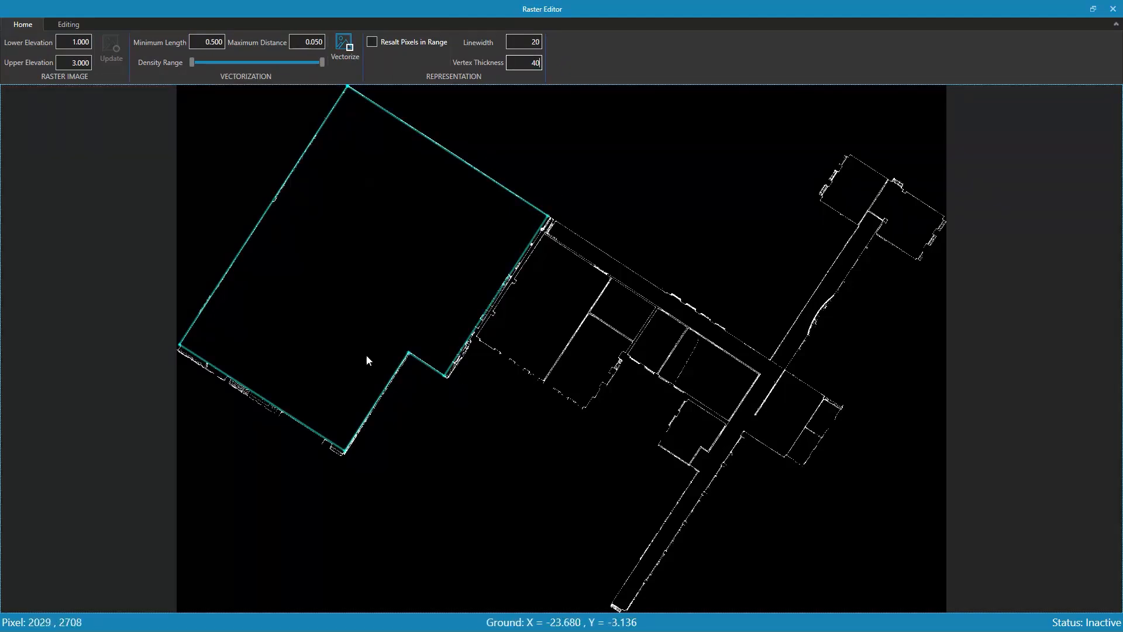
Start a polyline at the corridor corner beside the warehouse and trace the long outer wall to the crossing corridor
{"action": "middle_click_drag", "start_coordinate": [564, 252], "coordinate": [527, 330]}
{"action": "scroll", "coordinate": [530, 316], "scroll_direction": "up", "scroll_amount": 6}
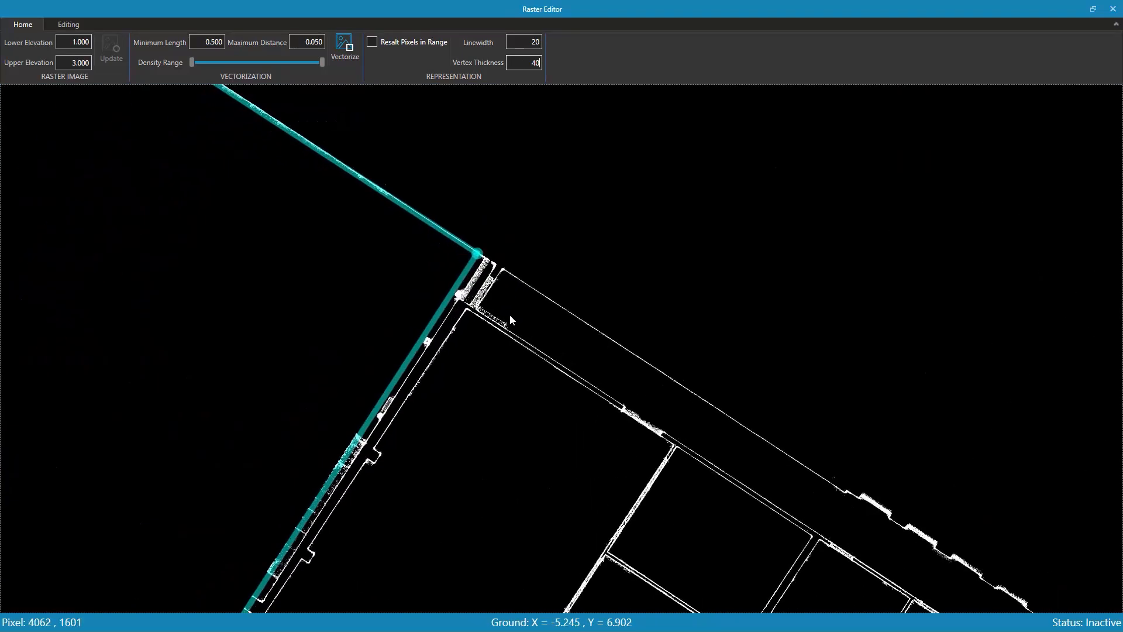
{"action": "scroll", "coordinate": [508, 315], "scroll_direction": "up", "scroll_amount": 1}
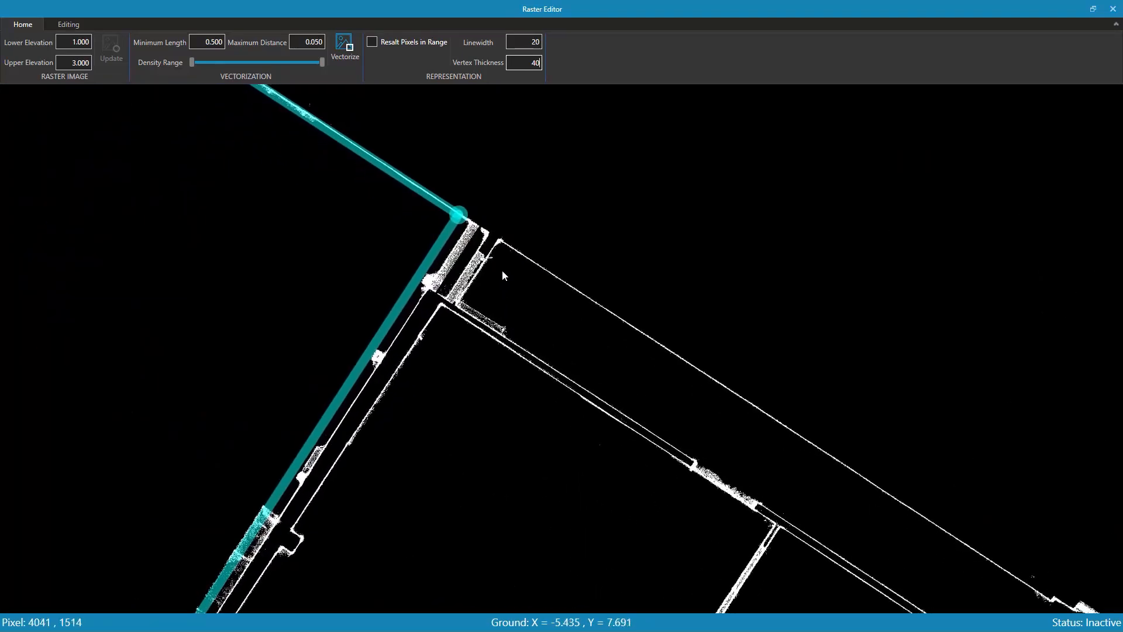
{"action": "middle_click_drag", "start_coordinate": [502, 269], "coordinate": [504, 312]}
{"action": "middle_click_drag", "start_coordinate": [581, 362], "coordinate": [538, 329]}
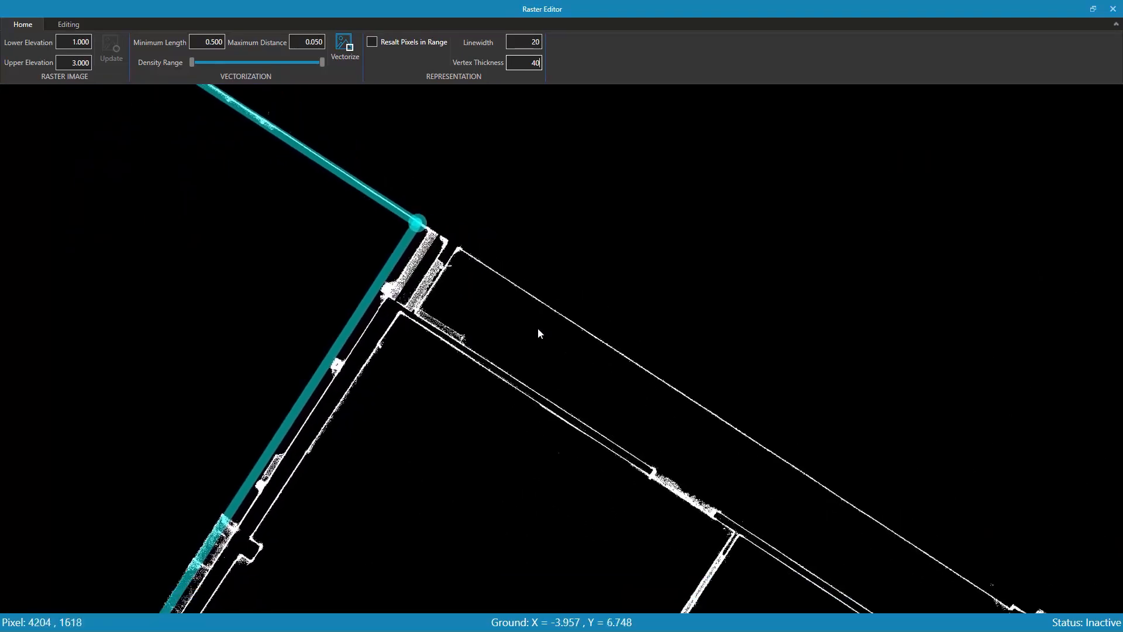
{"action": "left_click", "coordinate": [76, 25]}
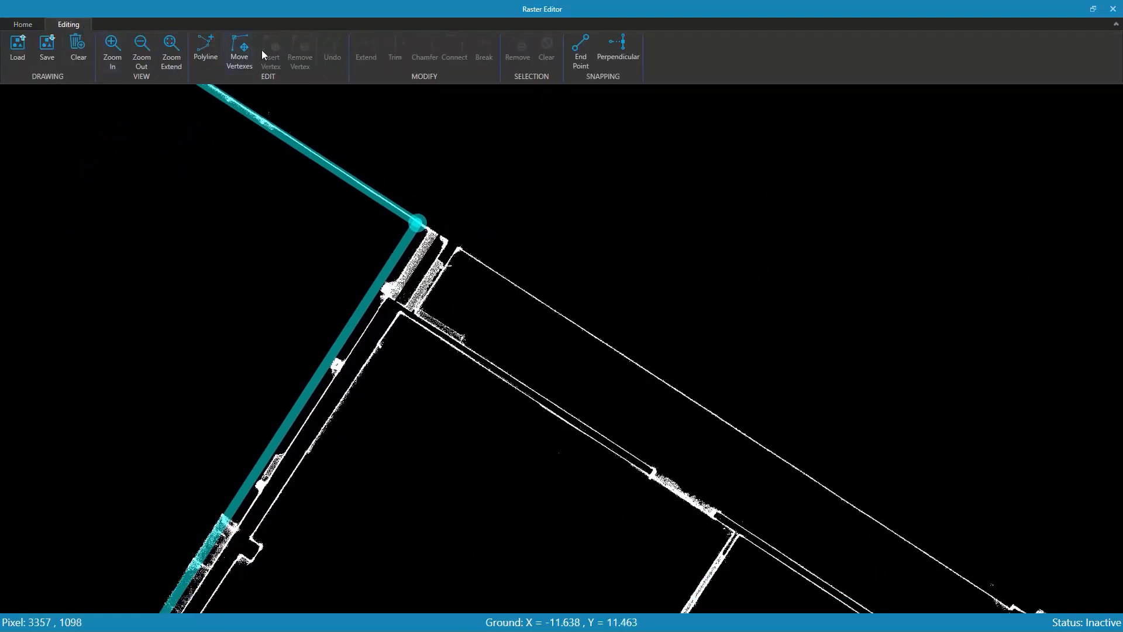
{"action": "left_click", "coordinate": [207, 50]}
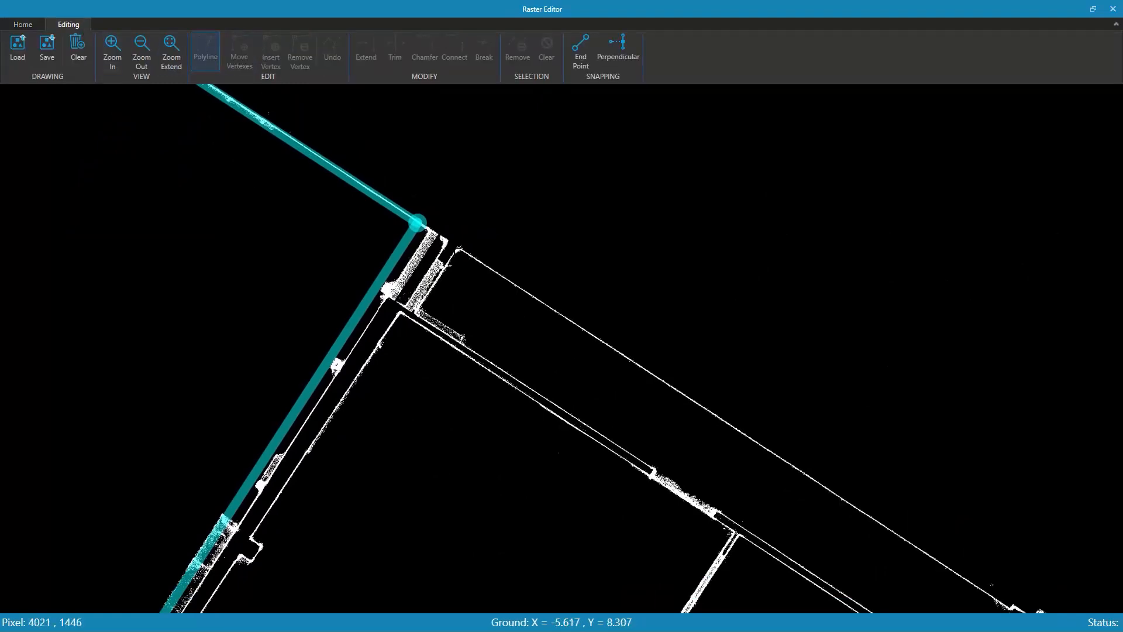
{"action": "left_click", "coordinate": [457, 244]}
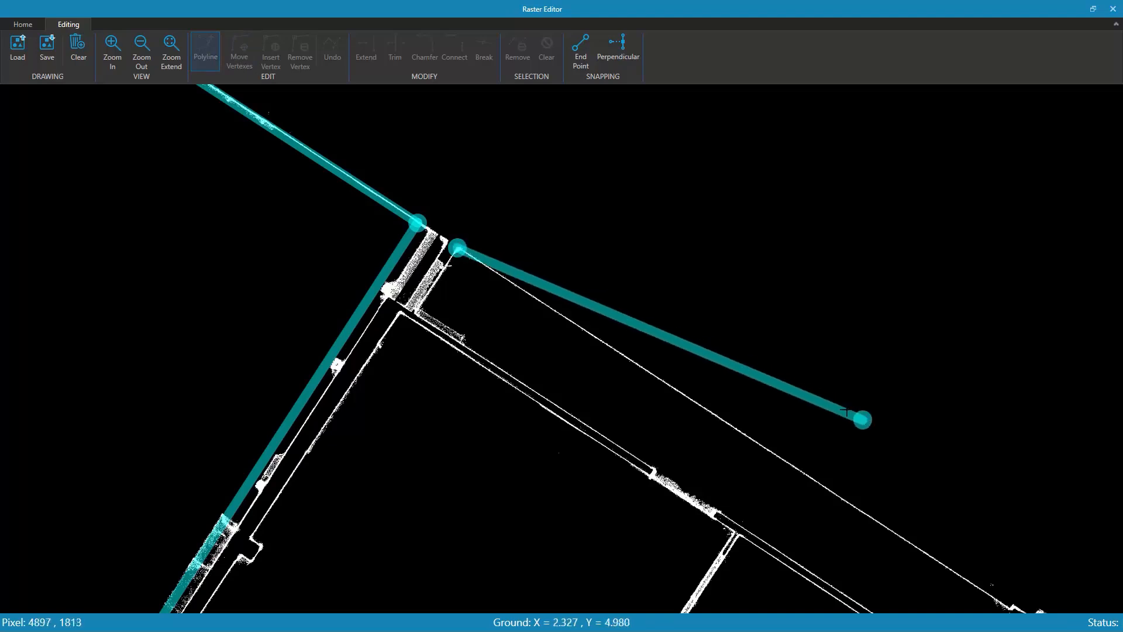
{"action": "middle_click_drag", "start_coordinate": [860, 419], "coordinate": [477, 151]}
{"action": "middle_click_drag", "start_coordinate": [736, 353], "coordinate": [503, 206]}
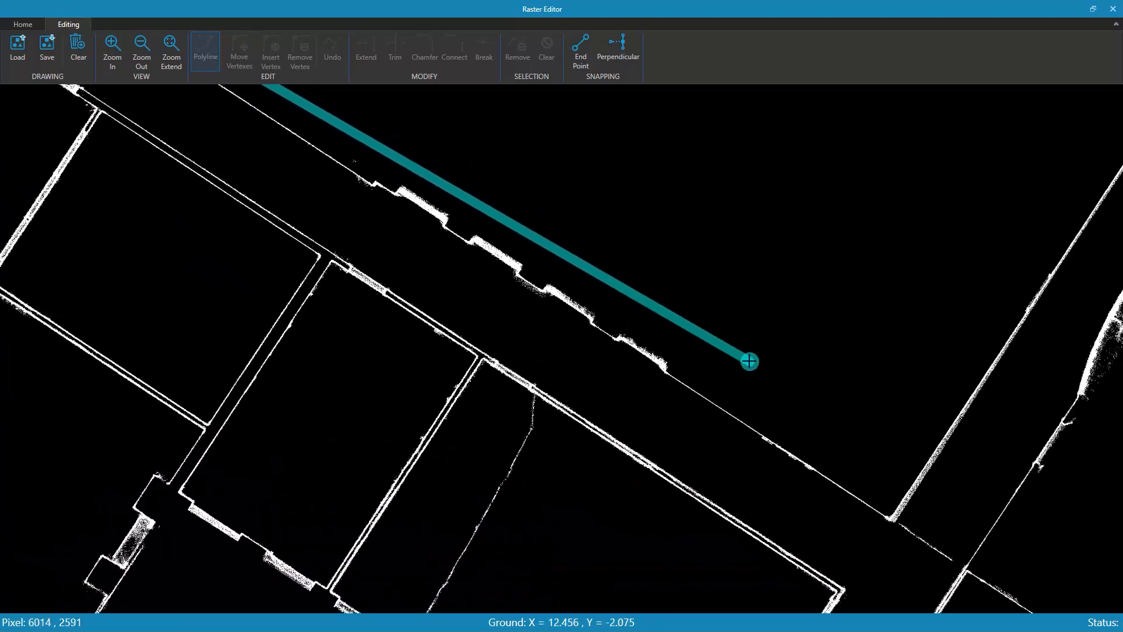
{"action": "middle_click_drag", "start_coordinate": [813, 421], "coordinate": [620, 306]}
{"action": "left_click", "coordinate": [721, 419]}
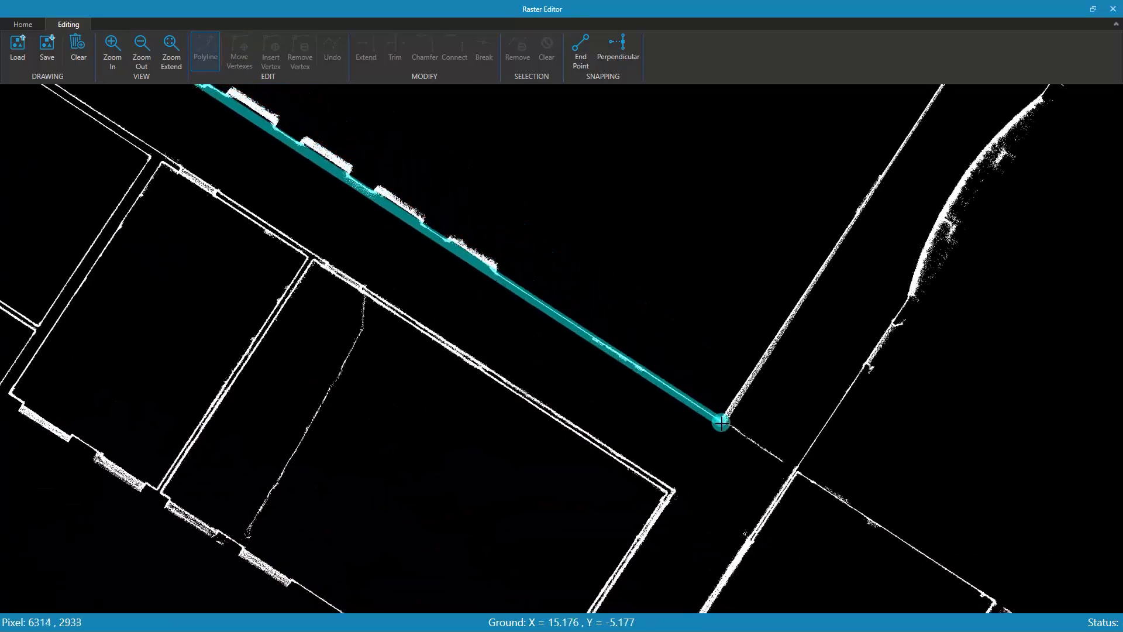
Continue the polyline around the corridor walls and close it on its starting vertex using End Point snapping
{"action": "middle_click_drag", "start_coordinate": [849, 209], "coordinate": [760, 299]}
{"action": "scroll", "coordinate": [778, 257], "scroll_direction": "up", "scroll_amount": 2}
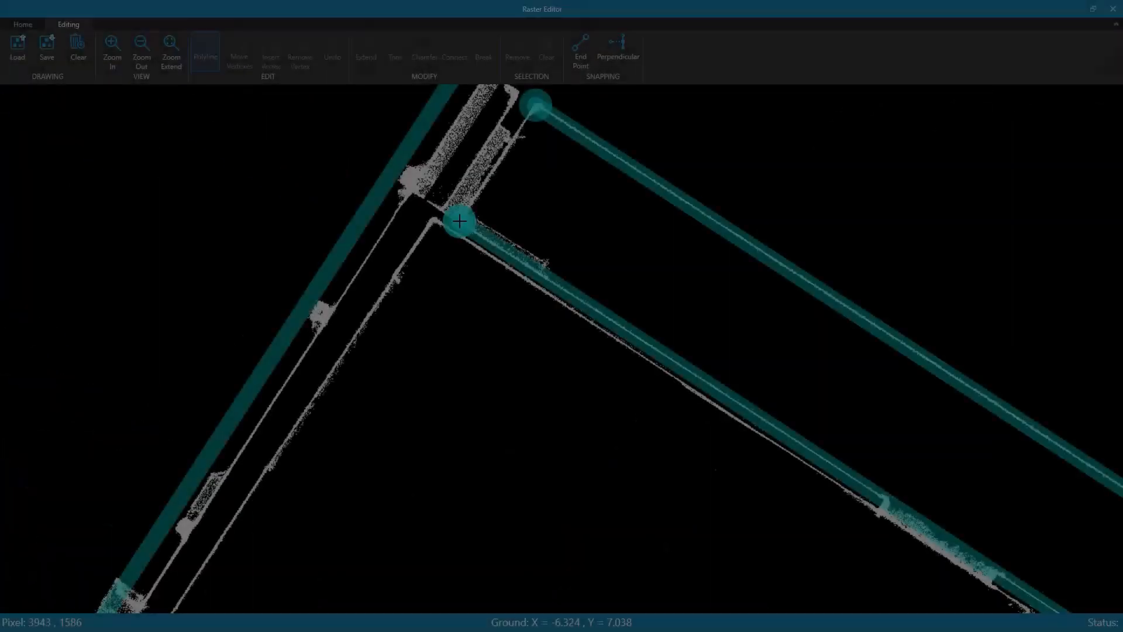
{"action": "left_click", "coordinate": [459, 221]}
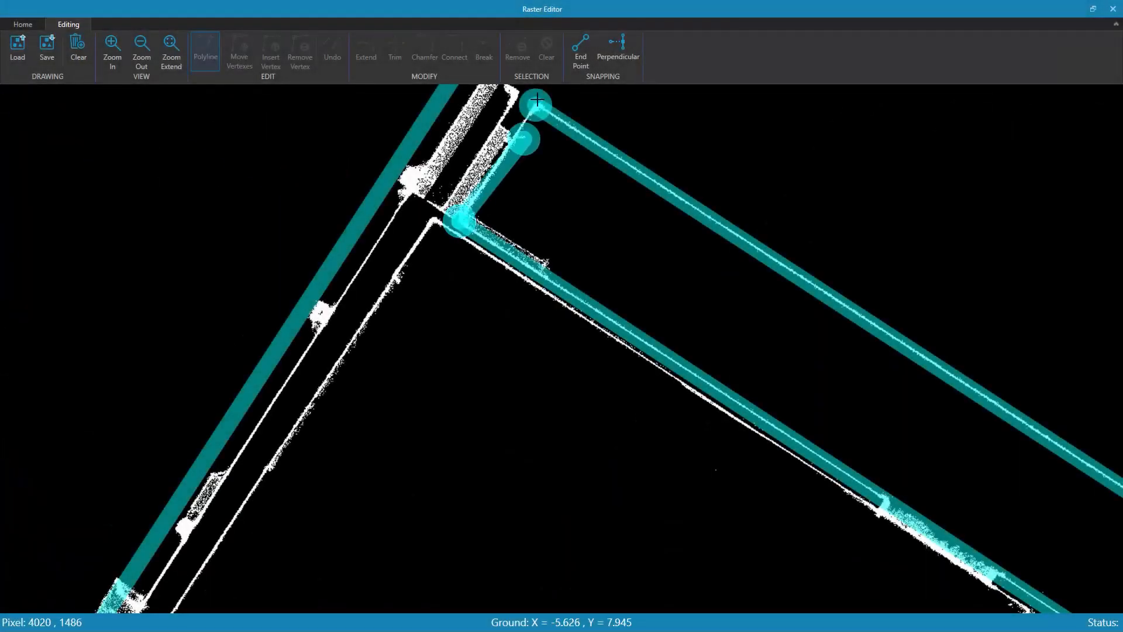
{"action": "left_click", "coordinate": [587, 40]}
{"action": "double_click", "coordinate": [540, 115]}
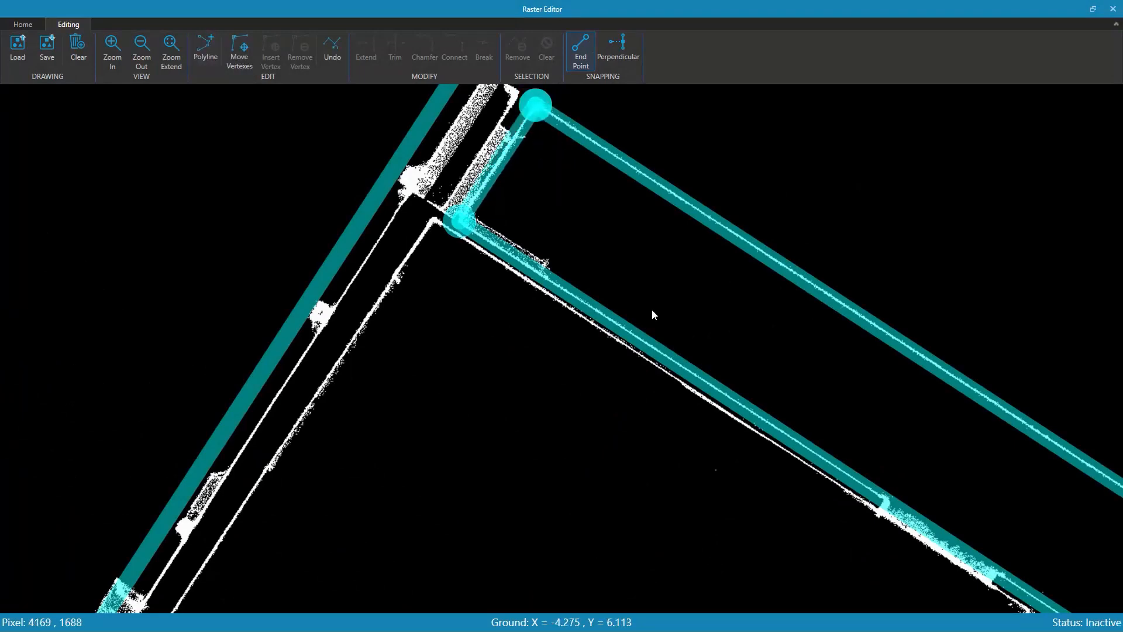
Save the traced raster drawing to a new layer named Walls
{"action": "scroll", "coordinate": [650, 307], "scroll_direction": "down", "scroll_amount": 3}
{"action": "scroll", "coordinate": [631, 324], "scroll_direction": "down", "scroll_amount": 5}
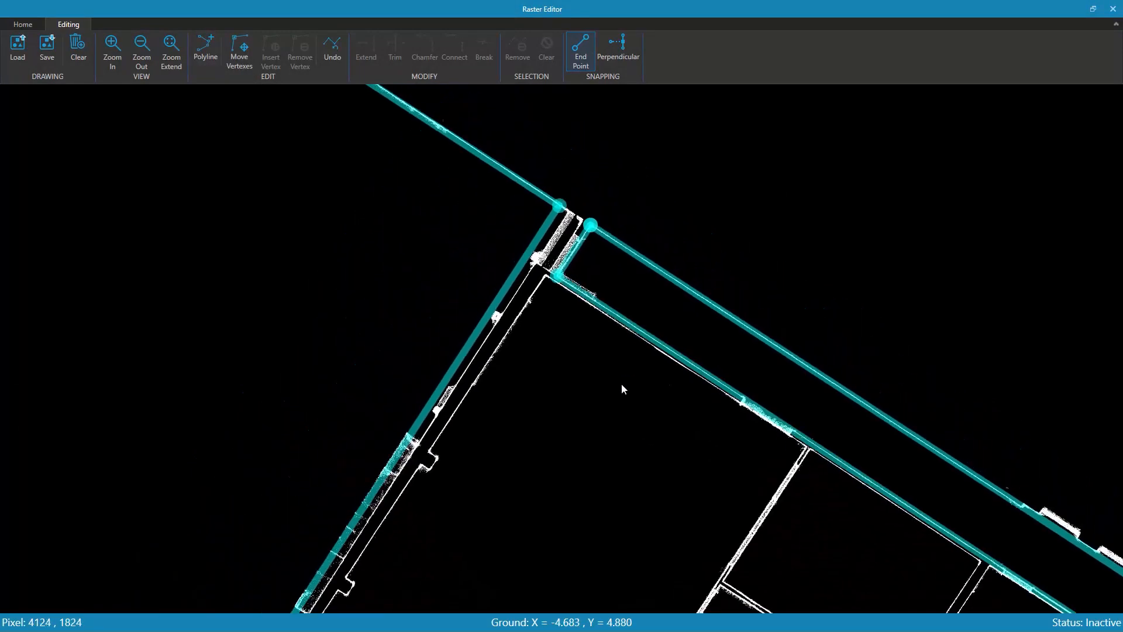
{"action": "scroll", "coordinate": [634, 402], "scroll_direction": "down", "scroll_amount": 1}
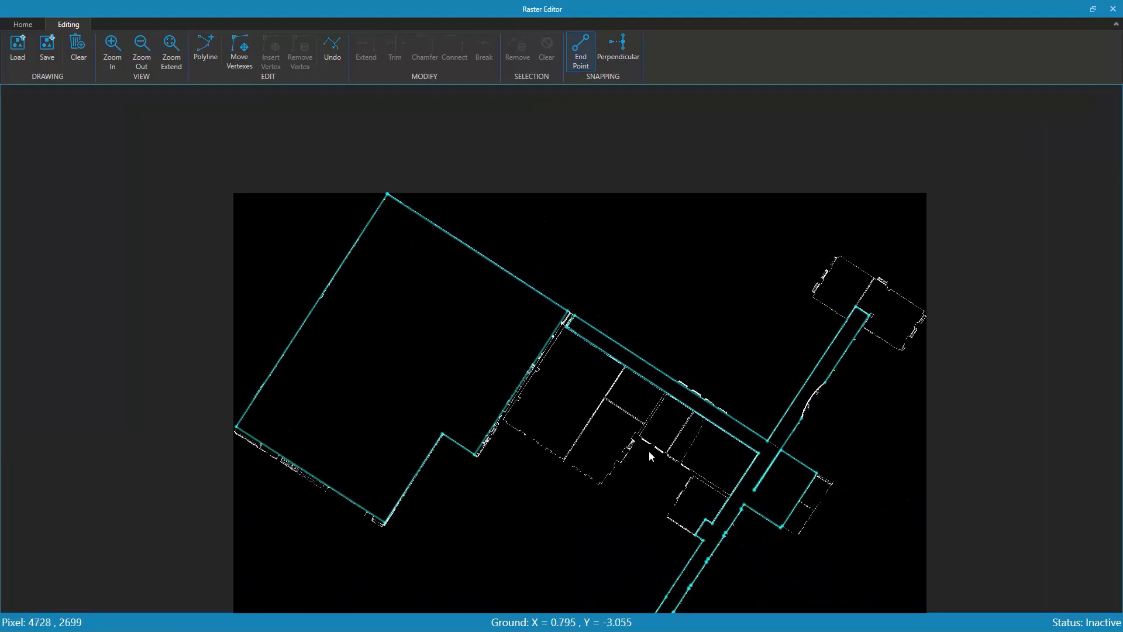
{"action": "mouse_move", "coordinate": [648, 451]}
{"action": "middle_mouse_down"}
{"action": "mouse_move", "coordinate": [592, 280]}
{"action": "mouse_move", "coordinate": [599, 360]}
{"action": "mouse_move", "coordinate": [570, 402]}
{"action": "middle_mouse_up"}
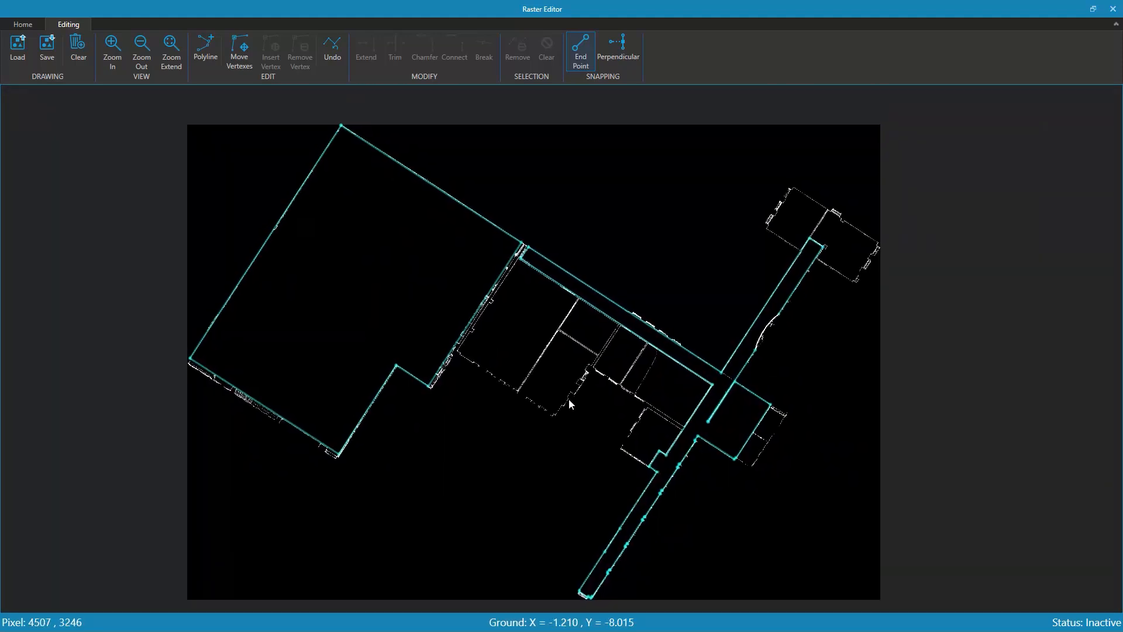
{"action": "left_click", "coordinate": [48, 47]}
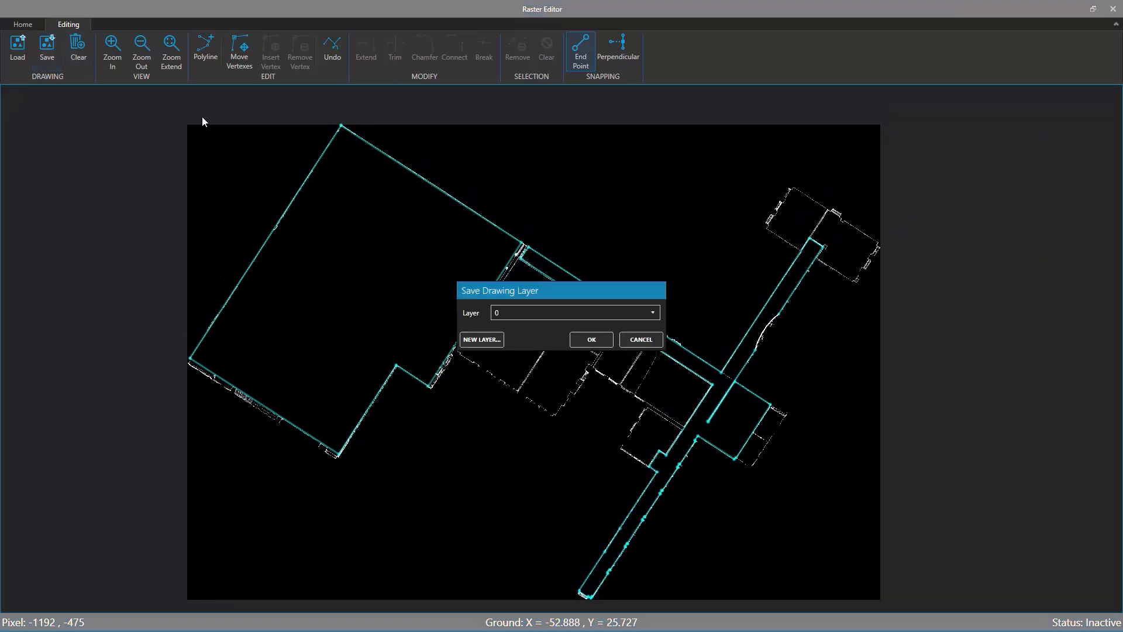
{"action": "left_click", "coordinate": [581, 317]}
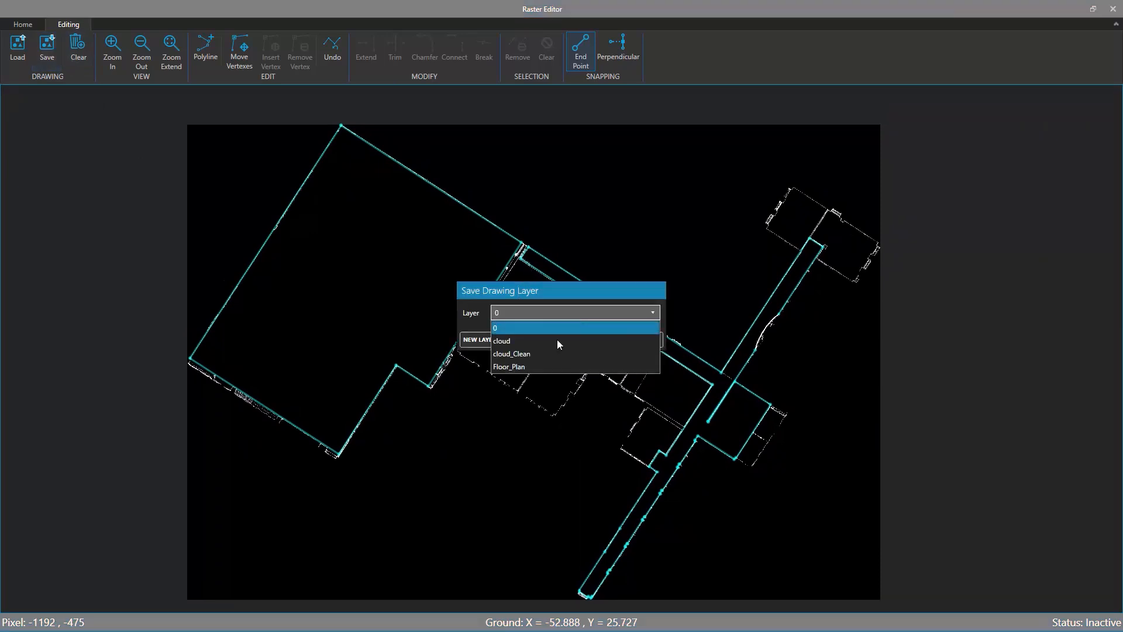
{"action": "left_click", "coordinate": [477, 341]}
{"action": "left_click", "coordinate": [478, 342]}
{"action": "double_click", "coordinate": [482, 303]}
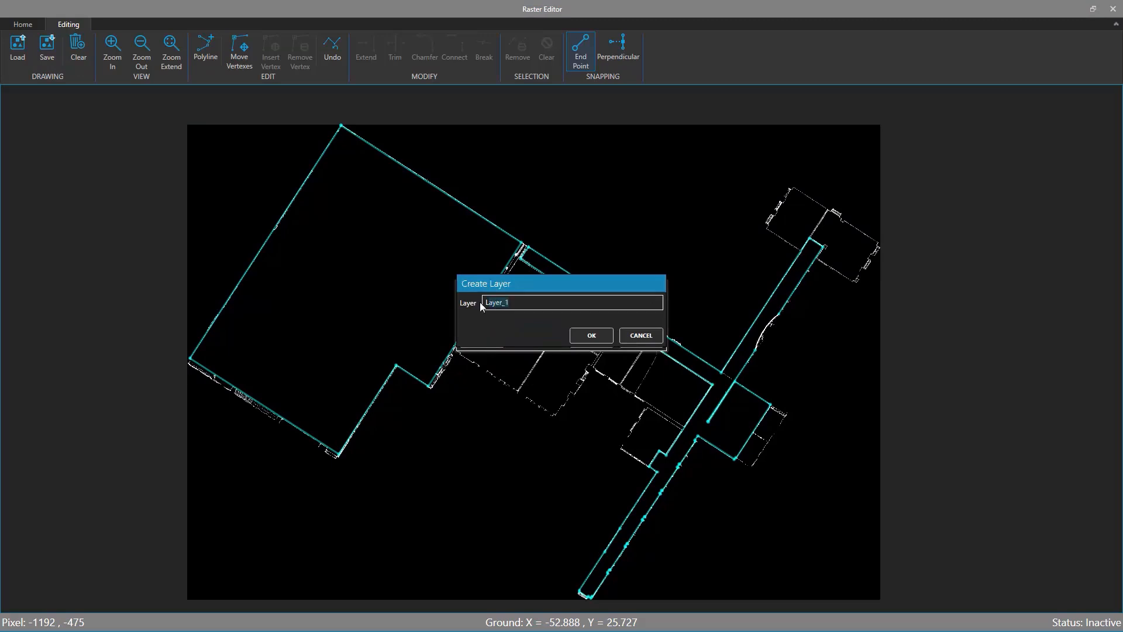
{"action": "left_click", "coordinate": [593, 337]}
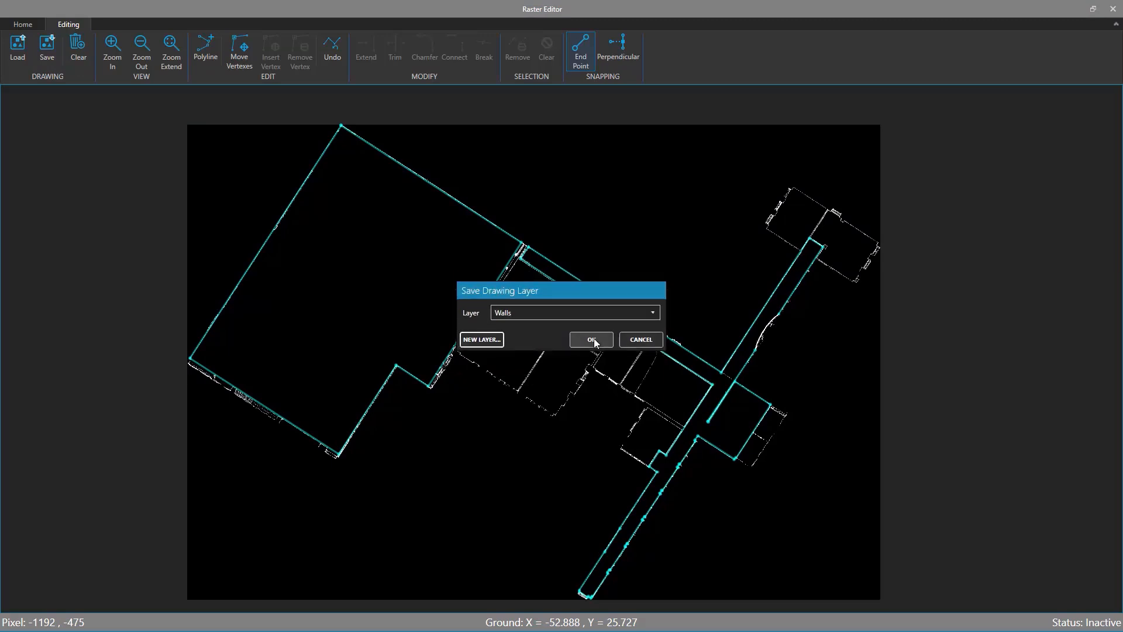
{"action": "left_click", "coordinate": [593, 340]}
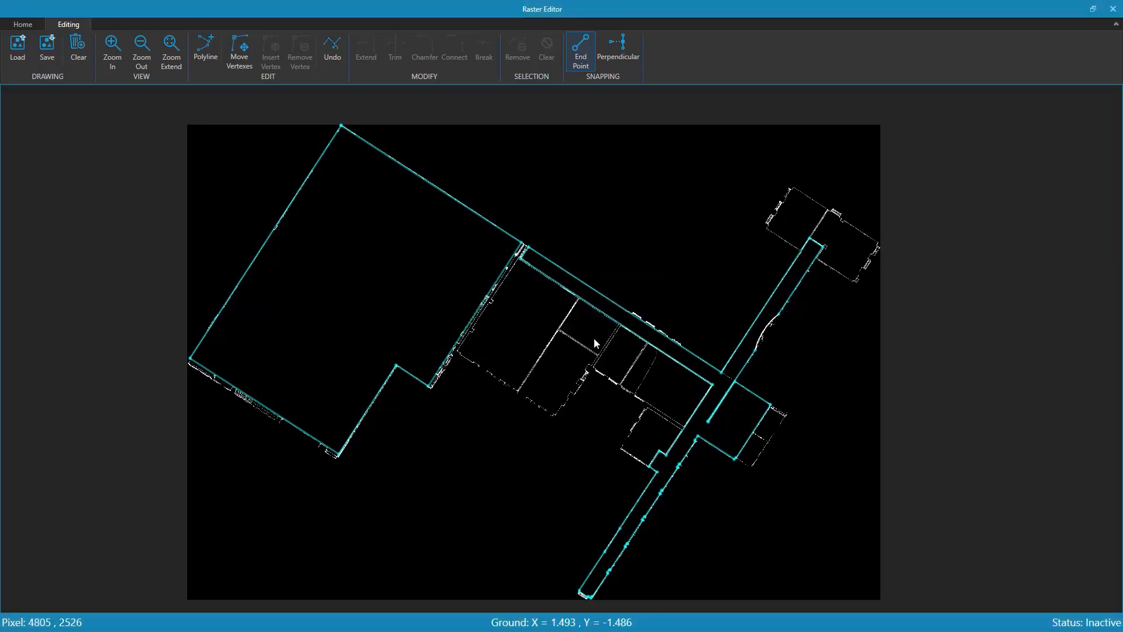
Close the Raster Editor and delete the duplicate warehouse outline lying above the existing red one
{"action": "left_click", "coordinate": [1113, 9]}
{"action": "middle_click_drag", "start_coordinate": [668, 407], "coordinate": [677, 273]}
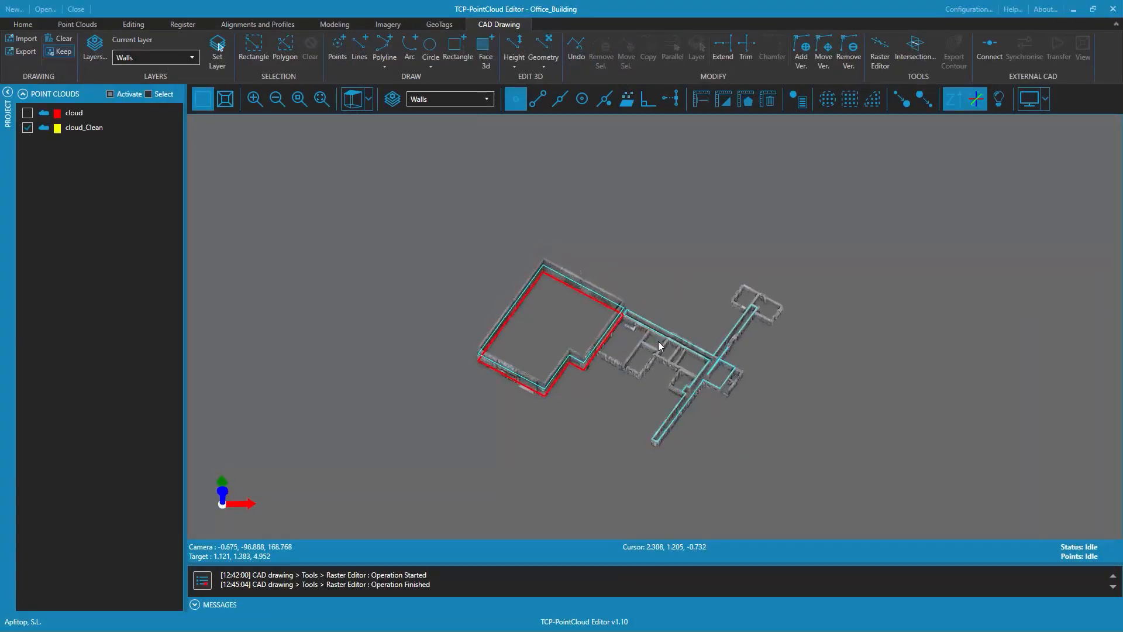
{"action": "scroll", "coordinate": [664, 298], "scroll_direction": "up", "scroll_amount": 6}
{"action": "scroll", "coordinate": [721, 303], "scroll_direction": "down", "scroll_amount": 3}
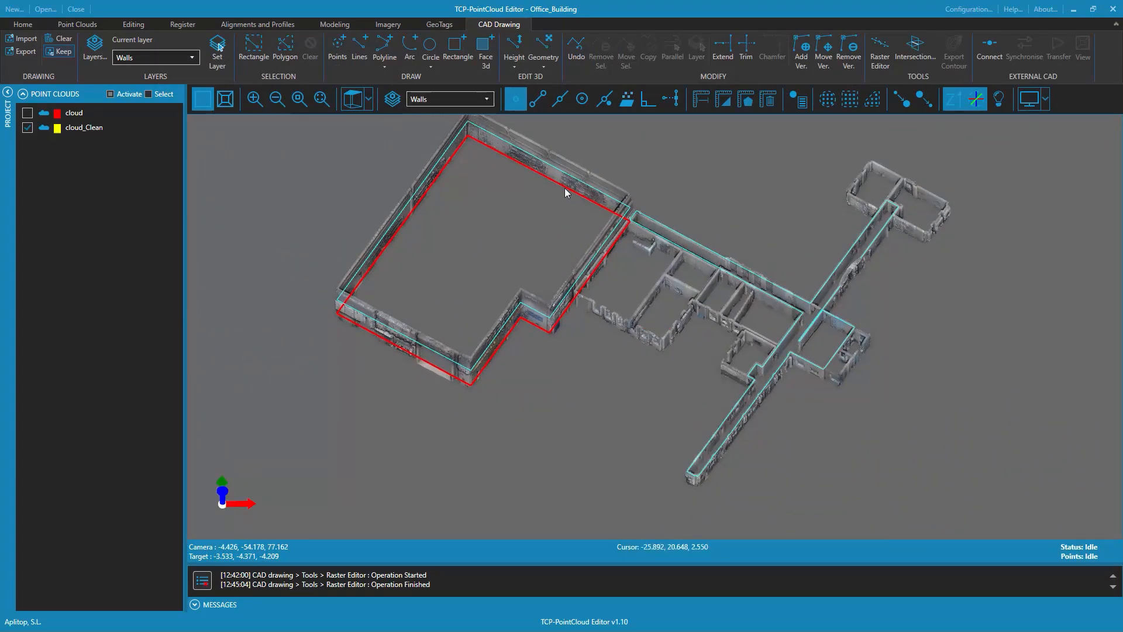
{"action": "left_click", "coordinate": [619, 226]}
{"action": "left_click", "coordinate": [615, 226]}
{"action": "key", "text": "Delete"}
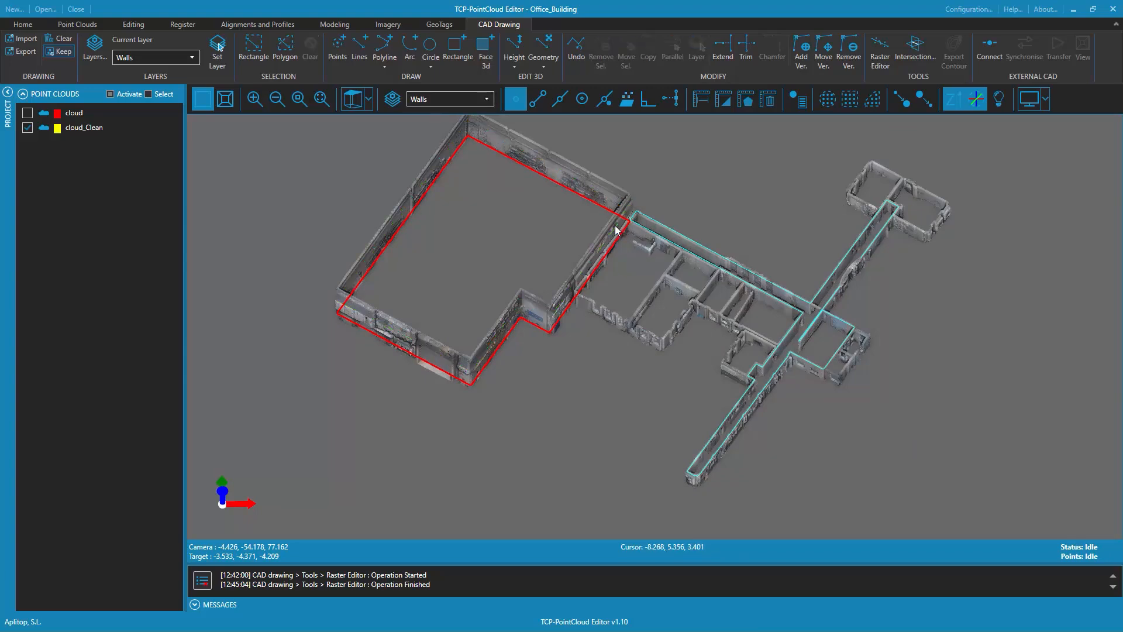
Move the traced corridor polyline to the Floor_Plan layer by picking the red warehouse outline as the layer reference
{"action": "left_click", "coordinate": [767, 279]}
{"action": "left_click", "coordinate": [765, 289]}
{"action": "left_click", "coordinate": [761, 291]}
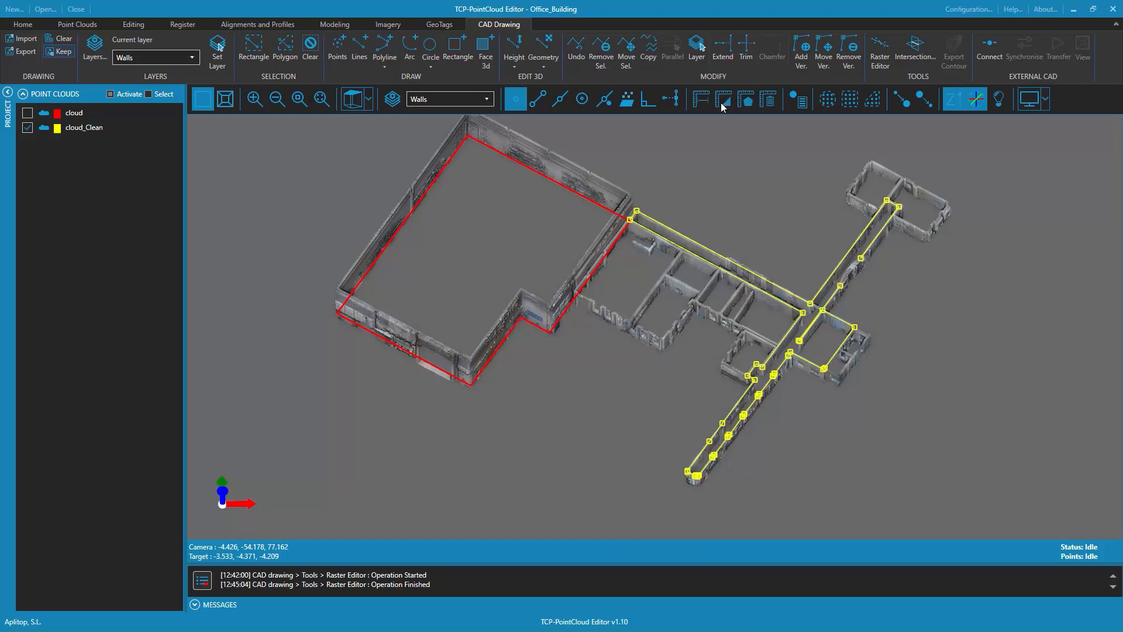
{"action": "left_click", "coordinate": [700, 52]}
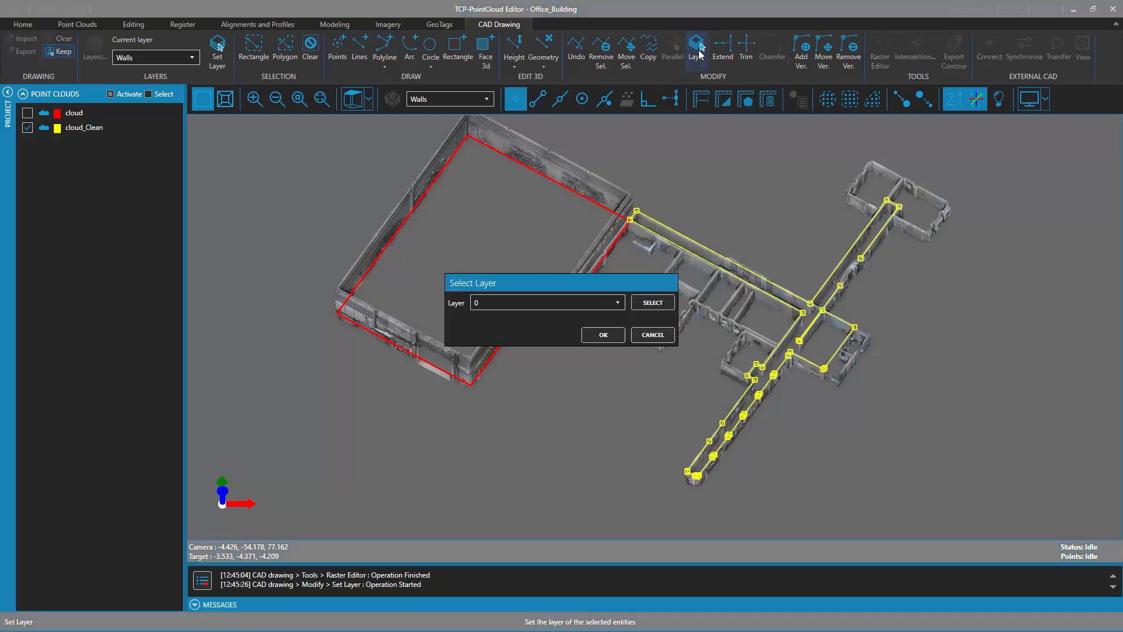
{"action": "left_click", "coordinate": [617, 305]}
{"action": "left_click", "coordinate": [510, 356]}
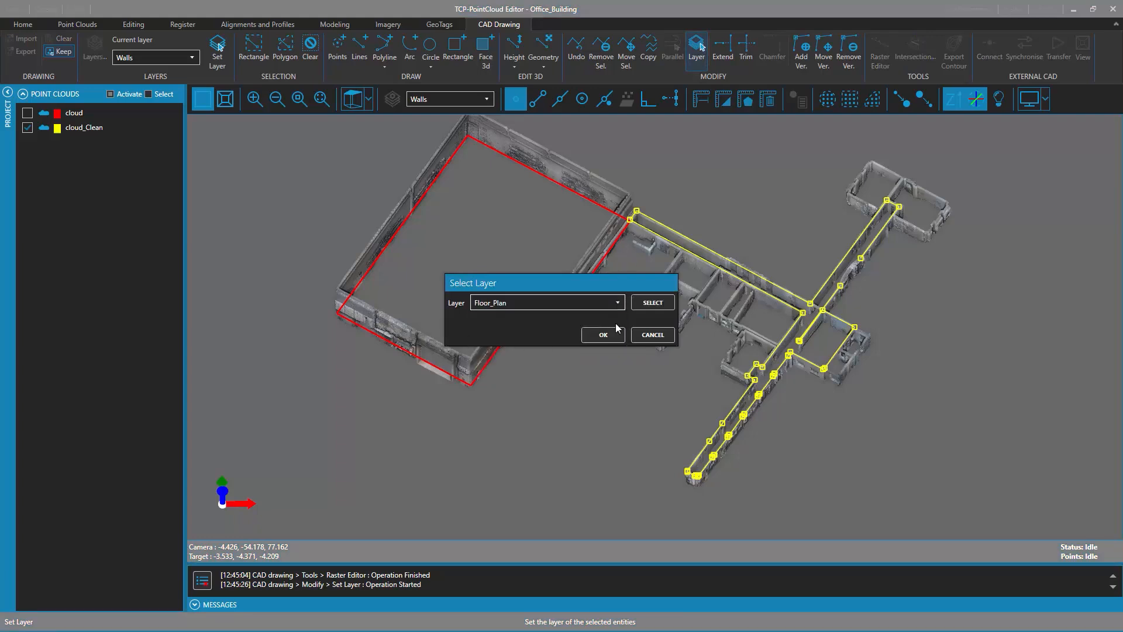
{"action": "left_click", "coordinate": [654, 304]}
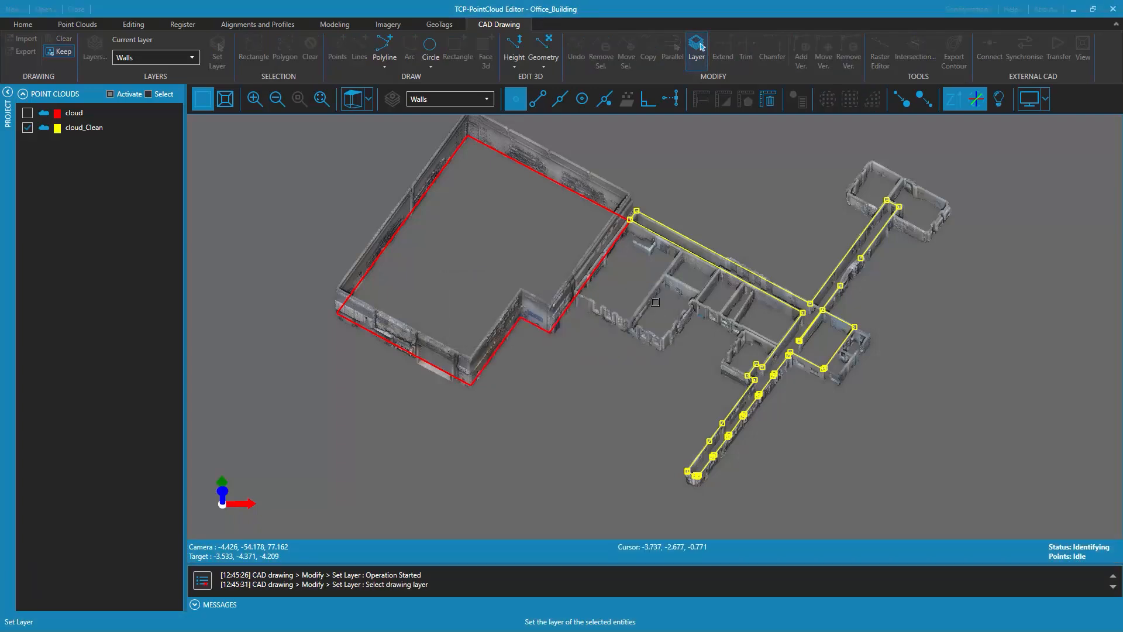
{"action": "left_click", "coordinate": [601, 260]}
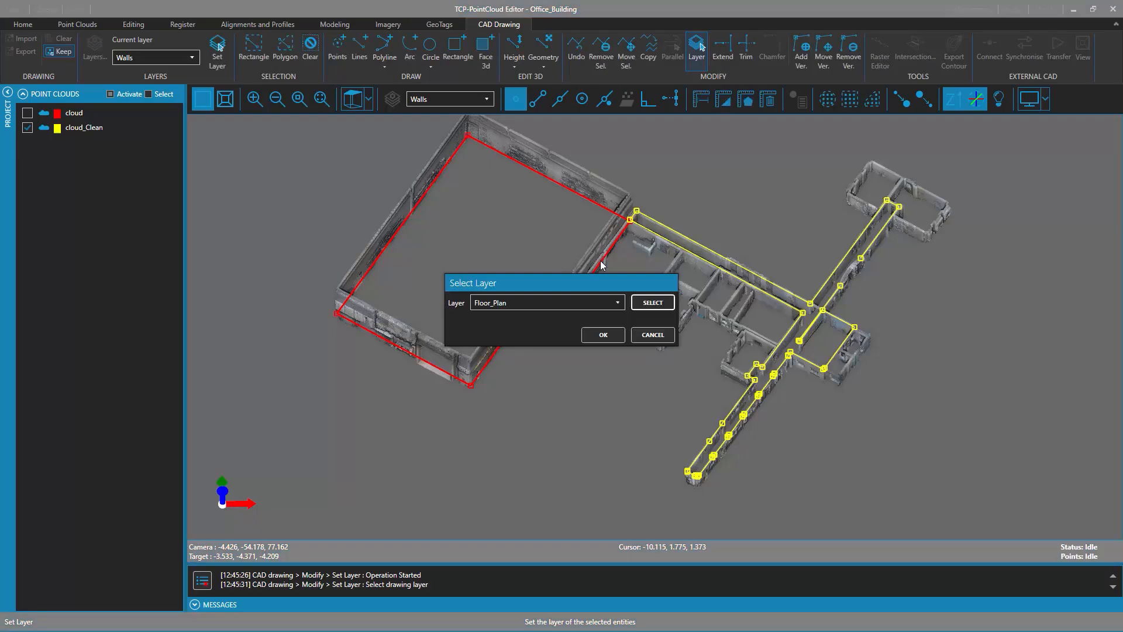
{"action": "left_click", "coordinate": [606, 334]}
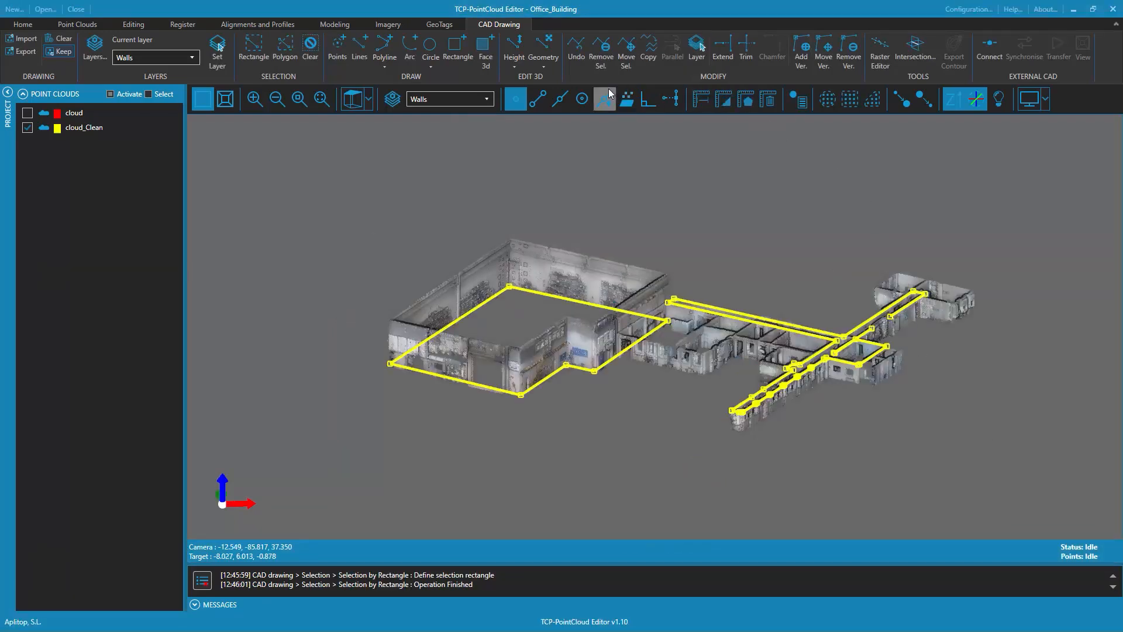
Flatten the selected warehouse and corridor outlines to a Z dimension of -1.4
{"action": "left_click", "coordinate": [516, 67]}
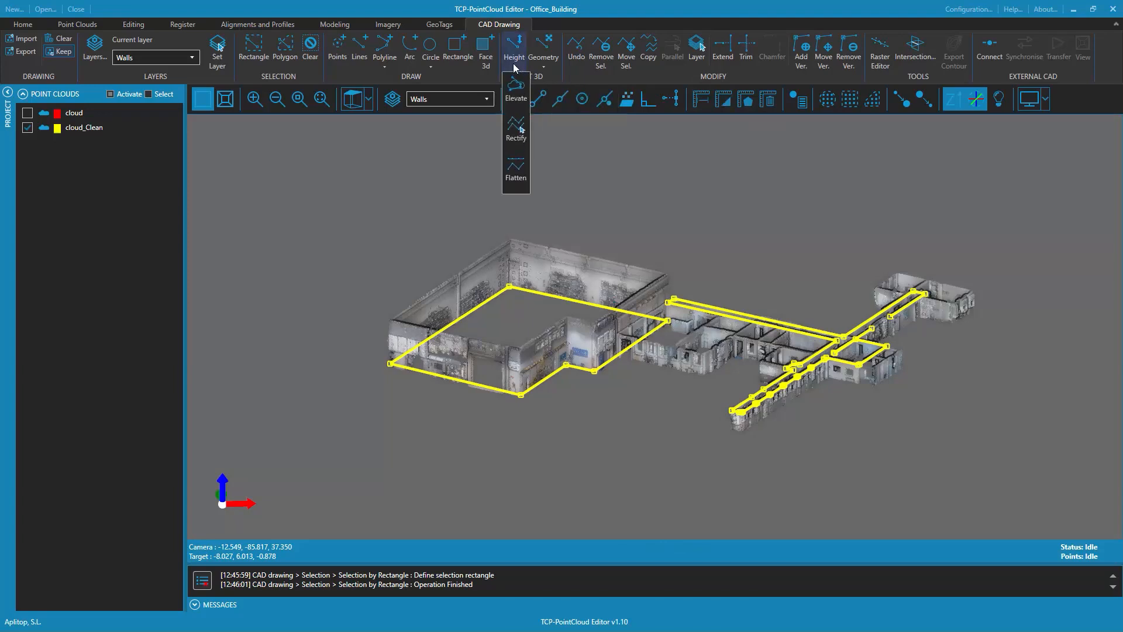
{"action": "left_click", "coordinate": [520, 178]}
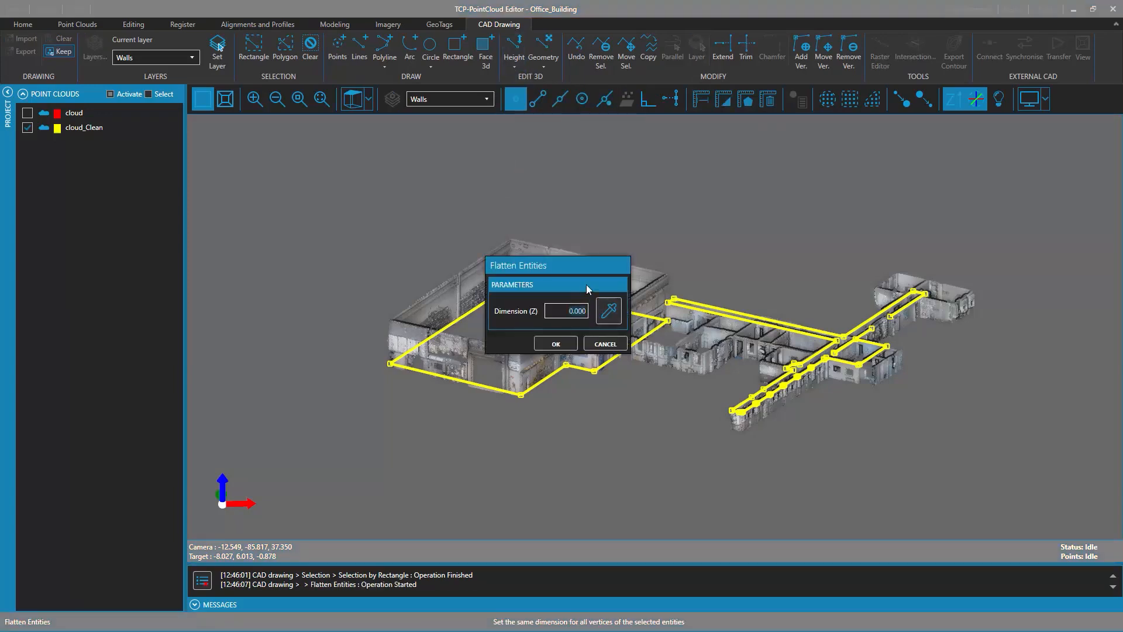
{"action": "key", "text": "BackSpace"}
{"action": "type", "text": "-1.4"}
{"action": "left_click", "coordinate": [556, 343]}
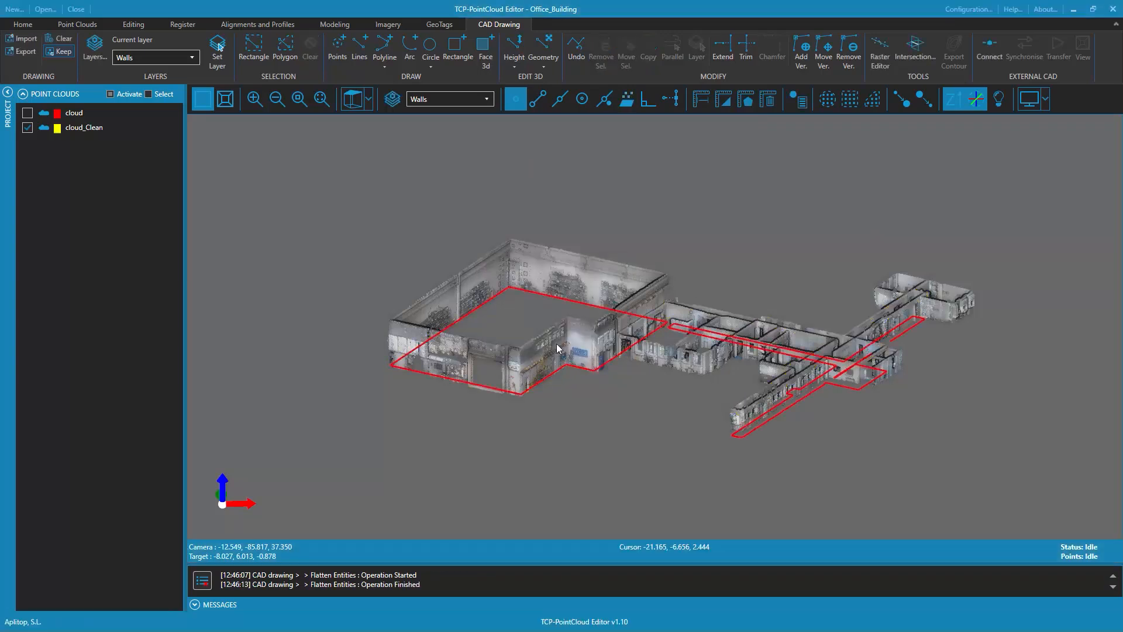
Examine the flattened outlines against the base of the walls, from a low angle and close to the corridor's end
{"action": "left_click_drag", "start_coordinate": [759, 393], "coordinate": [751, 255]}
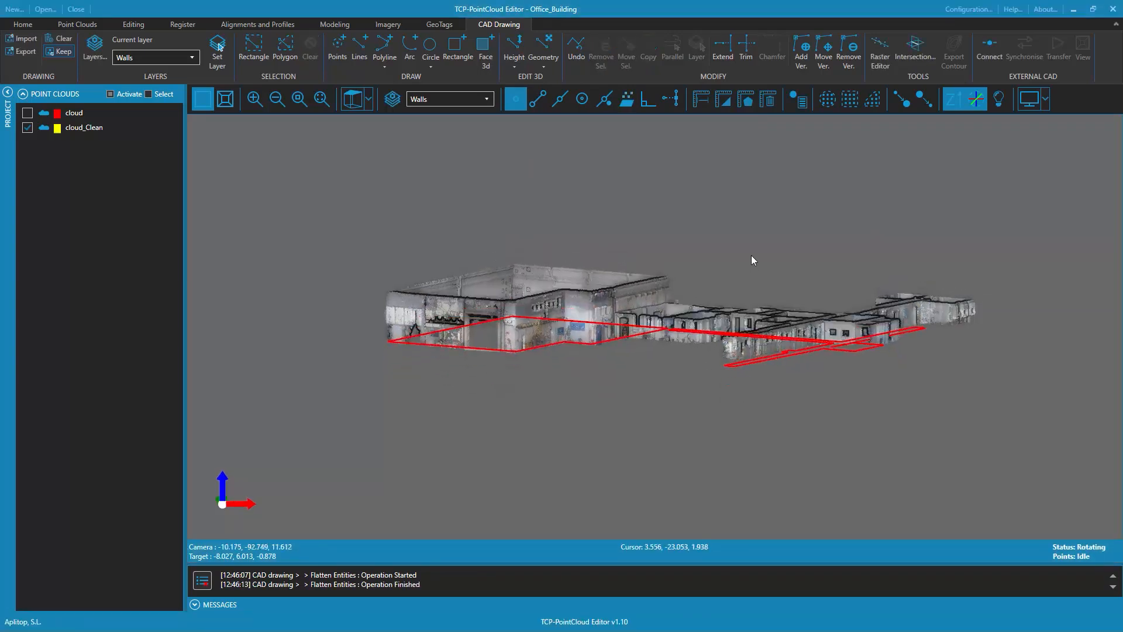
{"action": "double_click", "coordinate": [735, 353]}
{"action": "scroll", "coordinate": [749, 378], "scroll_direction": "up", "scroll_amount": 6}
{"action": "left_click_drag", "start_coordinate": [761, 397], "coordinate": [767, 470]}
{"action": "scroll", "coordinate": [768, 471], "scroll_direction": "down", "scroll_amount": 5}
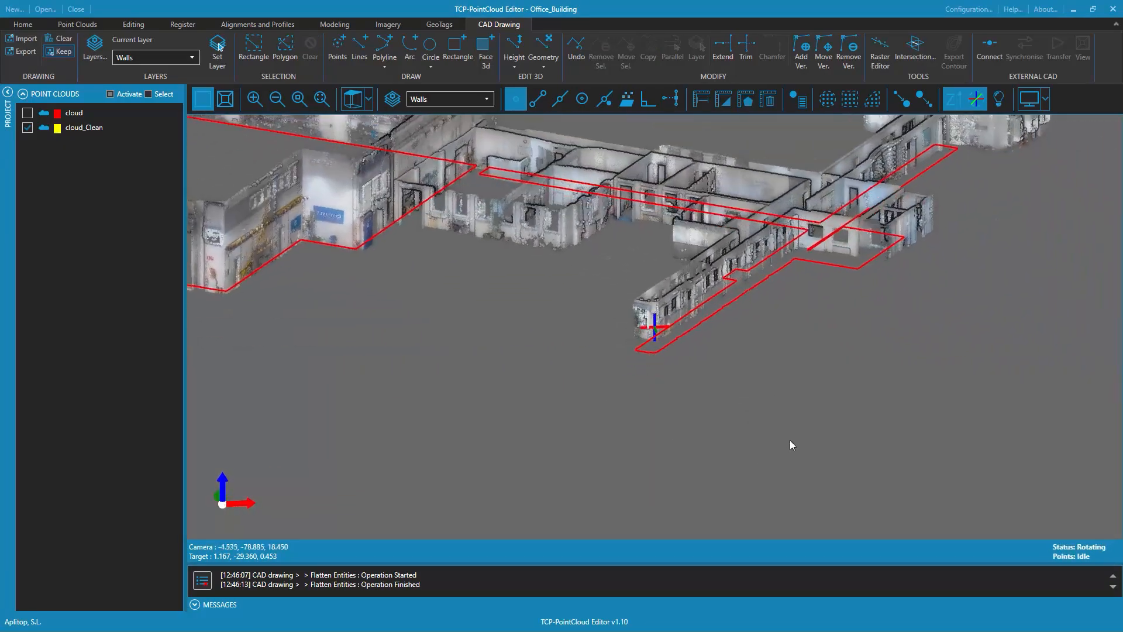
{"action": "left_click_drag", "start_coordinate": [778, 380], "coordinate": [784, 433]}
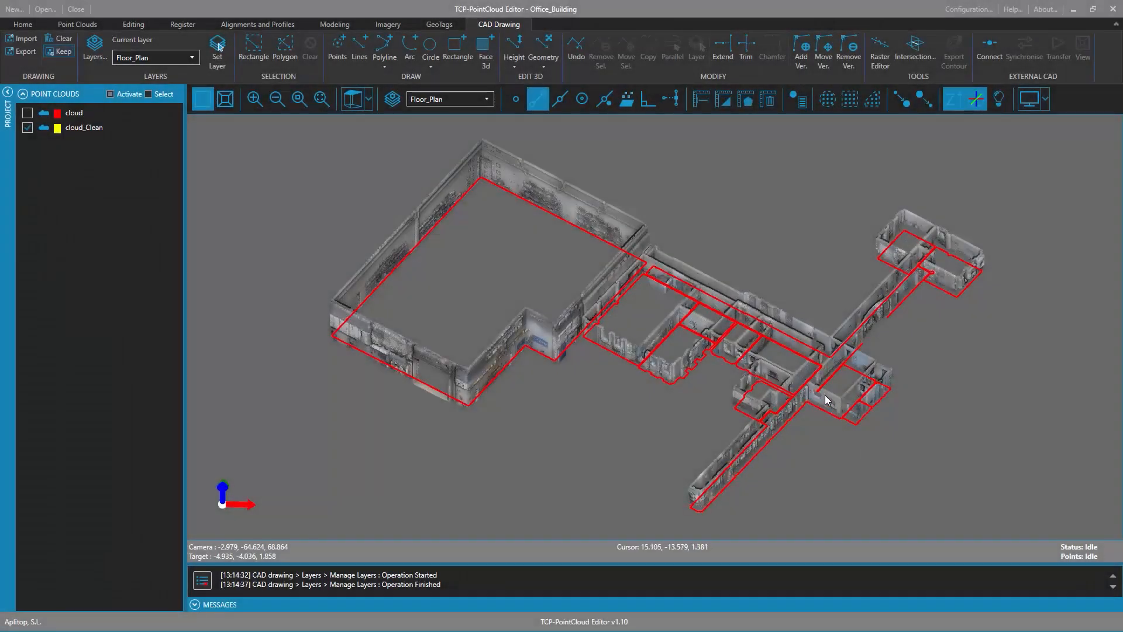
Make Windows the current layer and switch snapping from end points to points for work on the two-window wall
{"action": "double_click", "coordinate": [823, 397]}
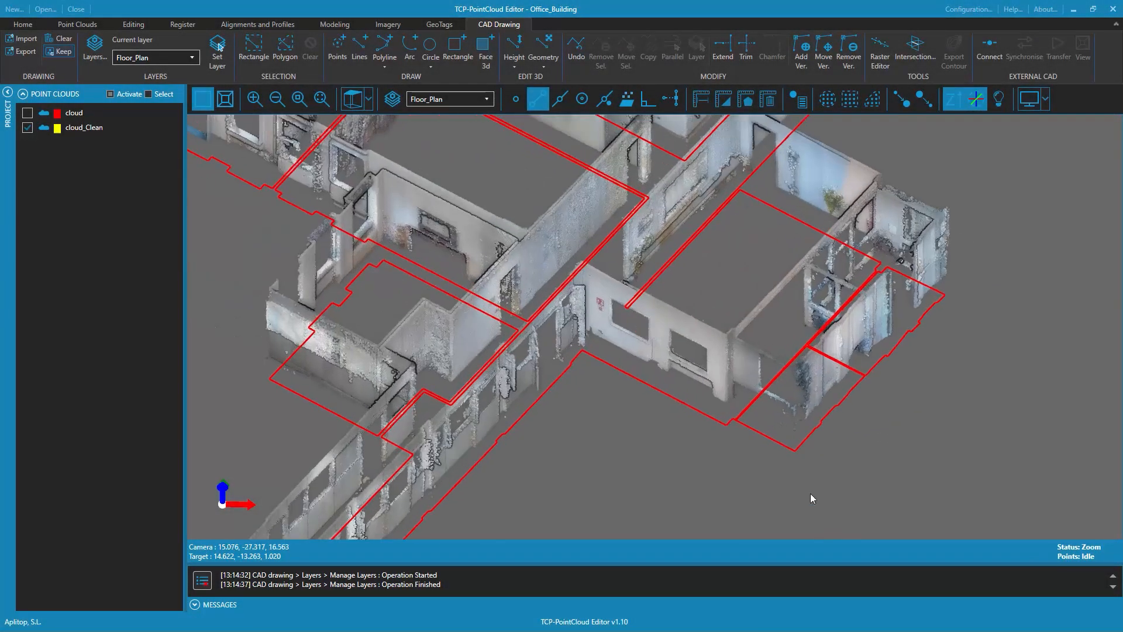
{"action": "left_click_drag", "start_coordinate": [789, 444], "coordinate": [823, 370]}
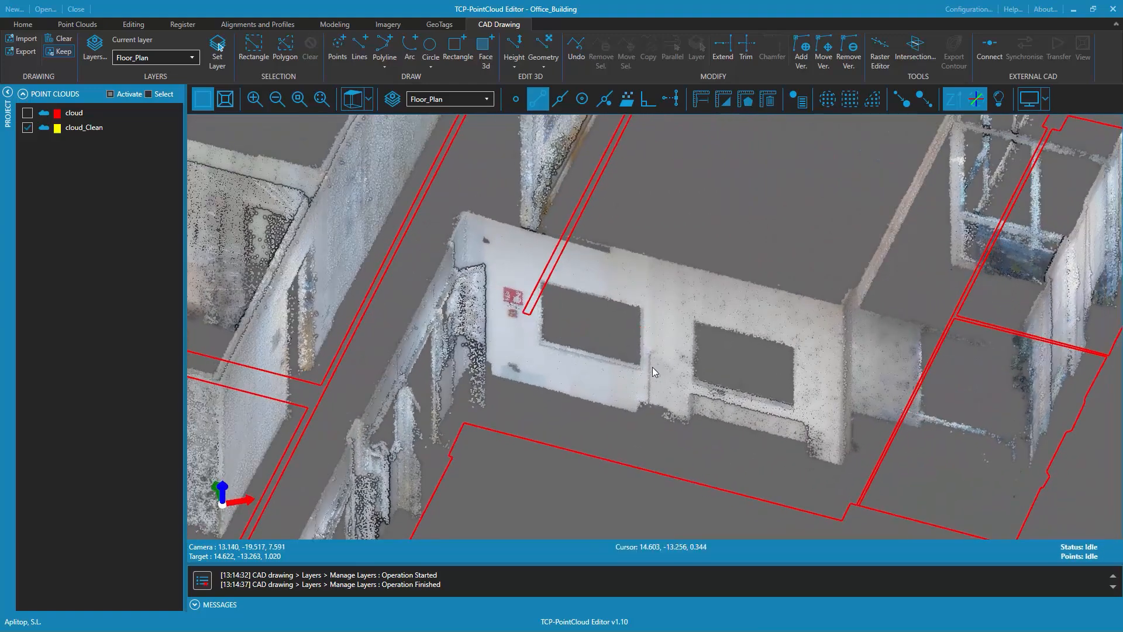
{"action": "left_click", "coordinate": [488, 99]}
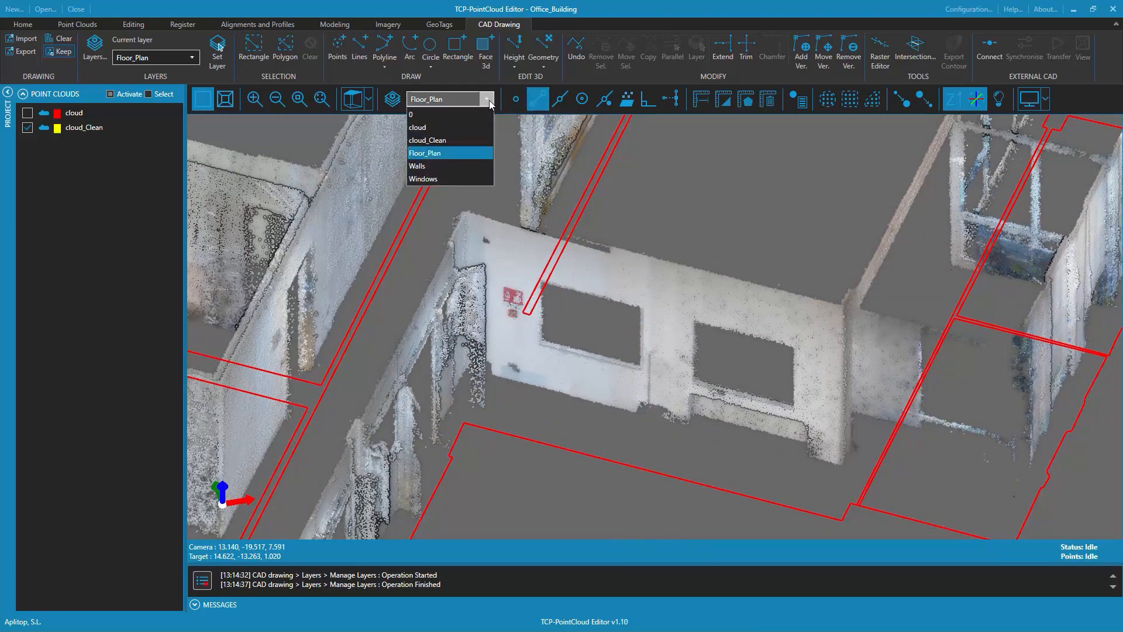
{"action": "left_click", "coordinate": [434, 179]}
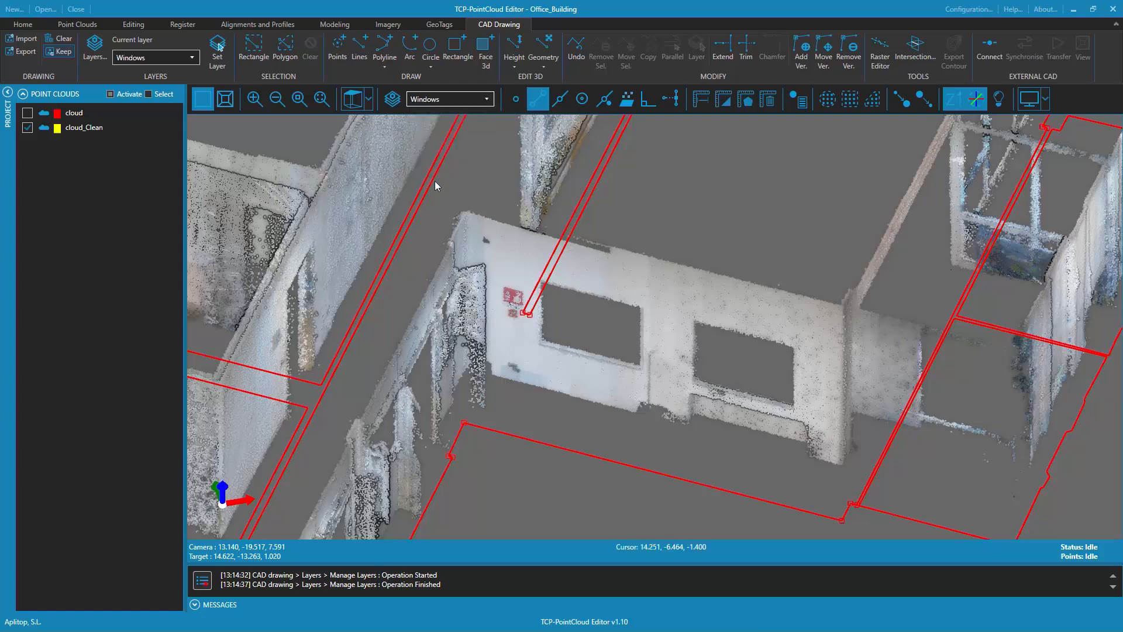
{"action": "left_click", "coordinate": [517, 101]}
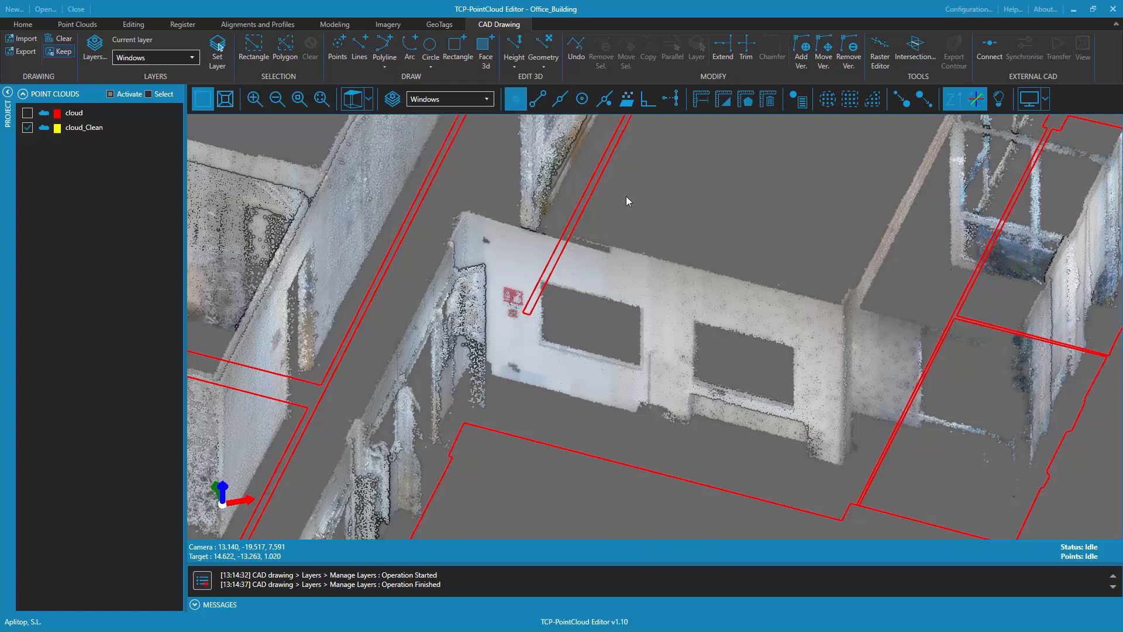
Set a plane reference defined by three points on the wall with the two window openings, keeping Set View enabled
{"action": "left_click", "coordinate": [625, 101]}
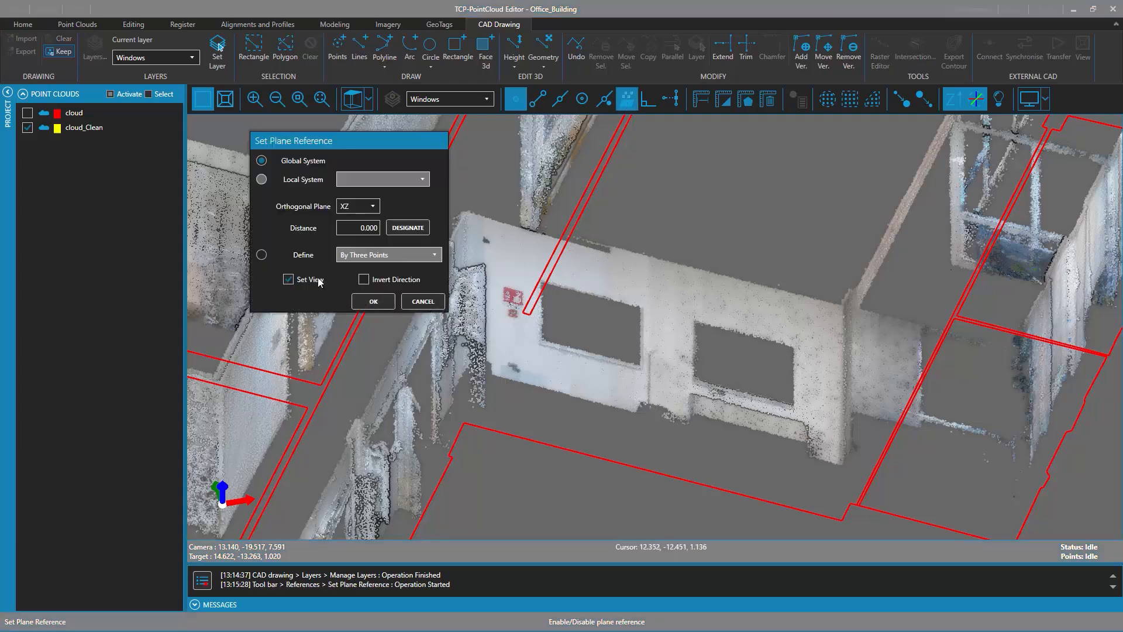
{"action": "left_click", "coordinate": [264, 255]}
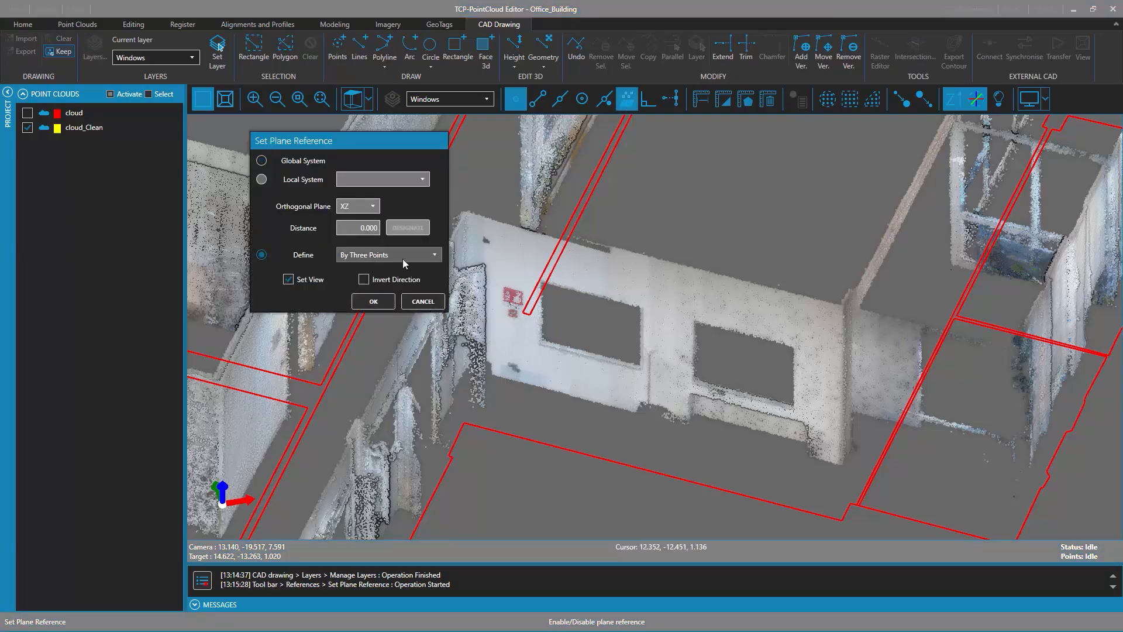
{"action": "left_click", "coordinate": [381, 300]}
{"action": "left_click", "coordinate": [643, 306]}
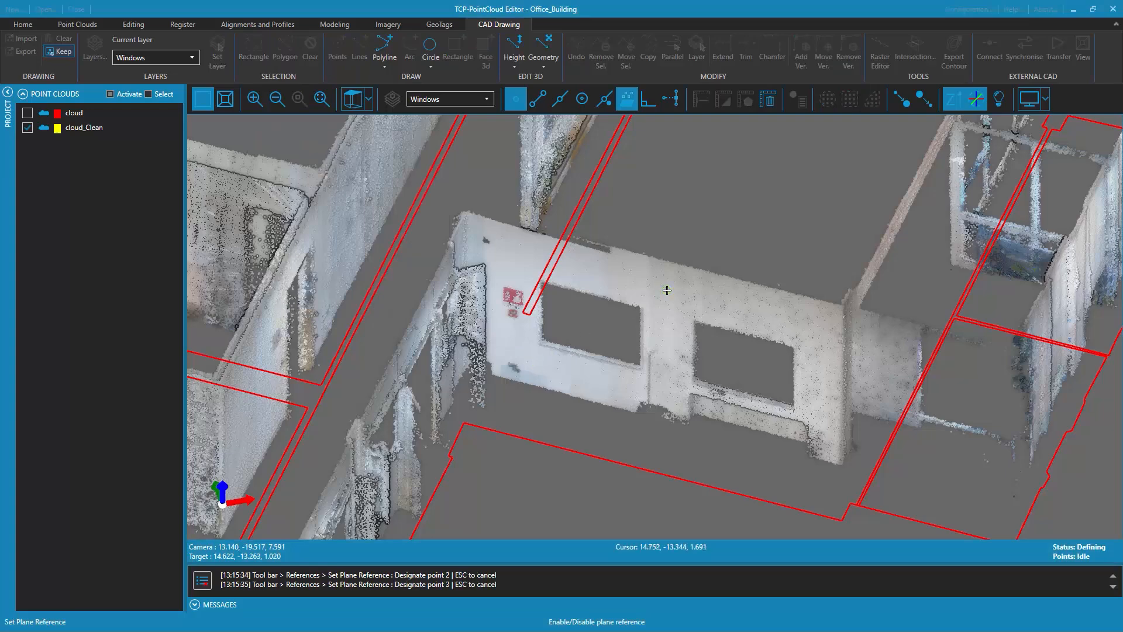
{"action": "left_click", "coordinate": [823, 423]}
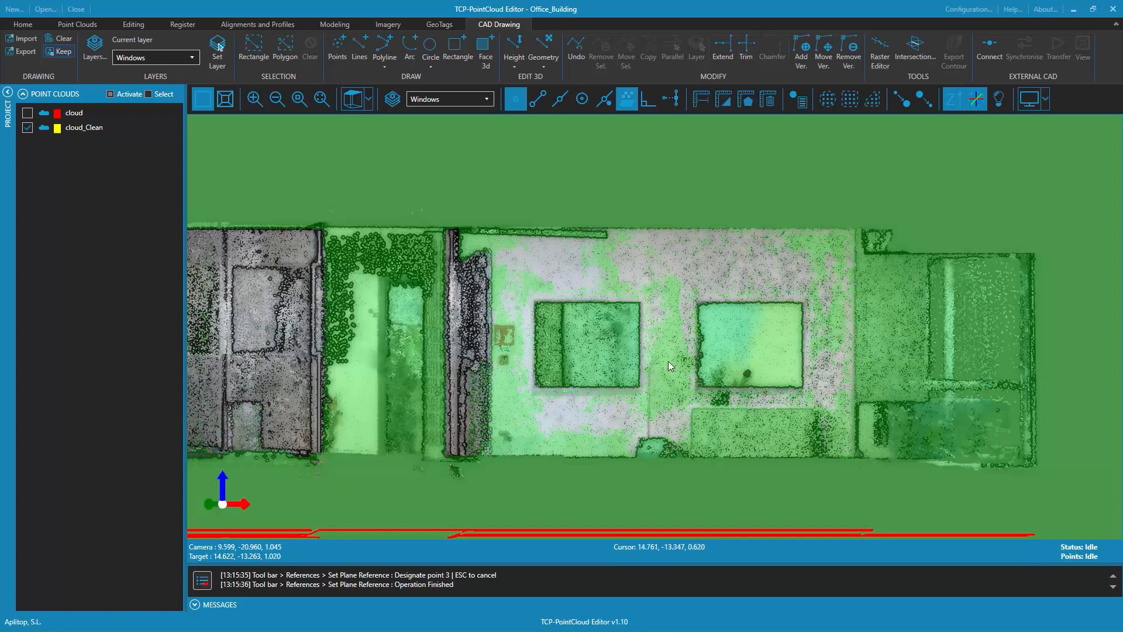
{"action": "left_click", "coordinate": [254, 45]}
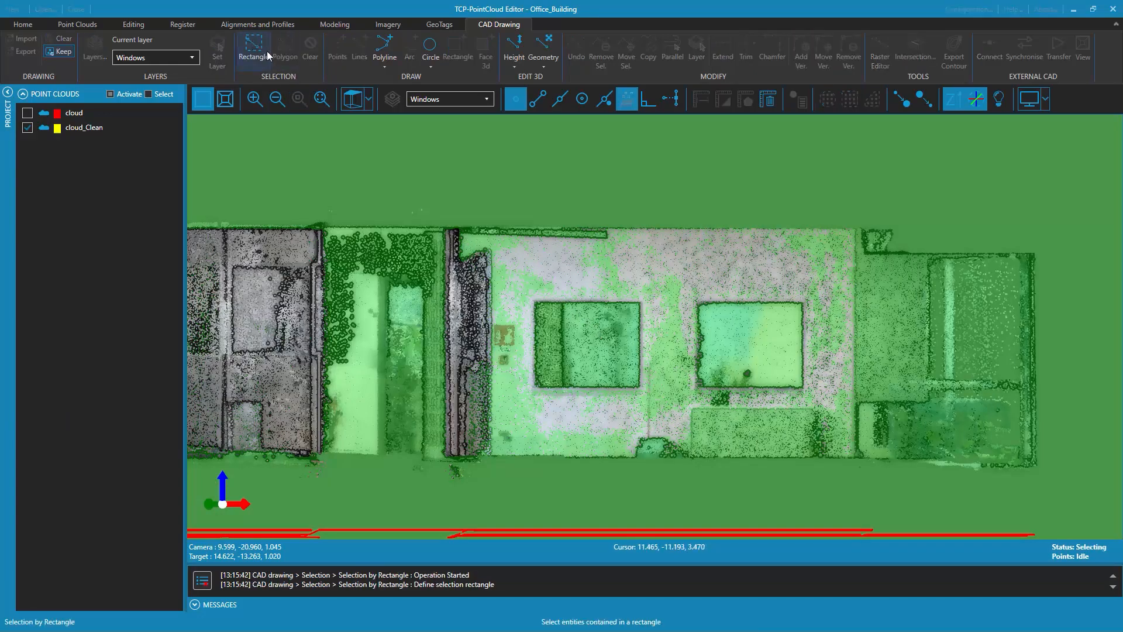
{"action": "right_click", "coordinate": [344, 163]}
{"action": "left_click", "coordinate": [375, 174]}
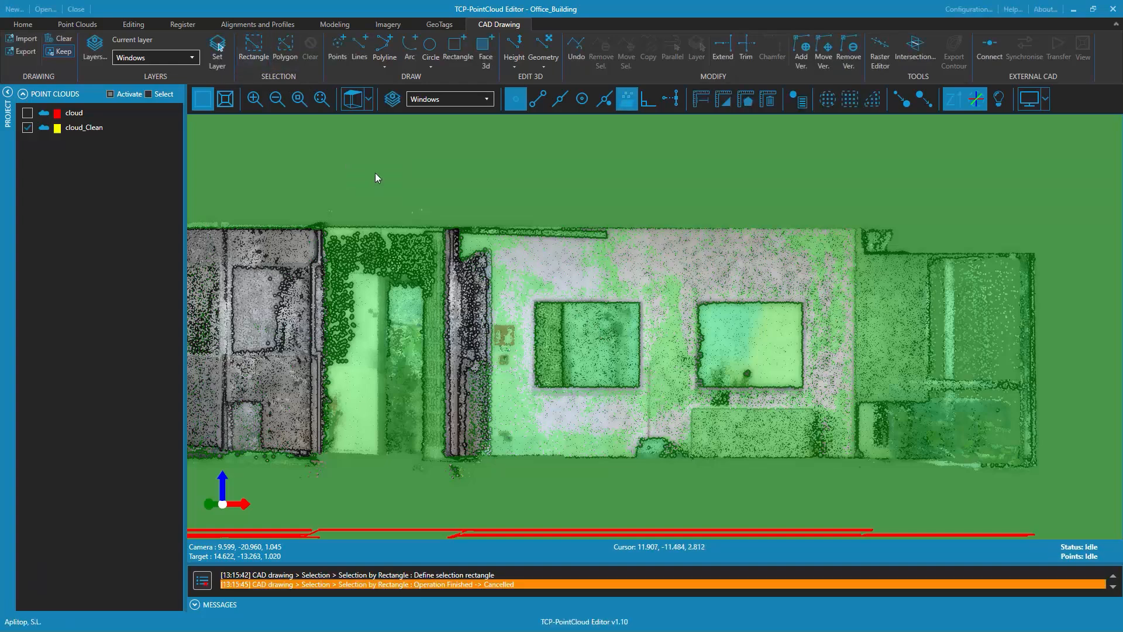
Draw a rectangle around the window opening beside the red wall sign, from its lower corner to the opposite upper corner
{"action": "left_click", "coordinate": [458, 53]}
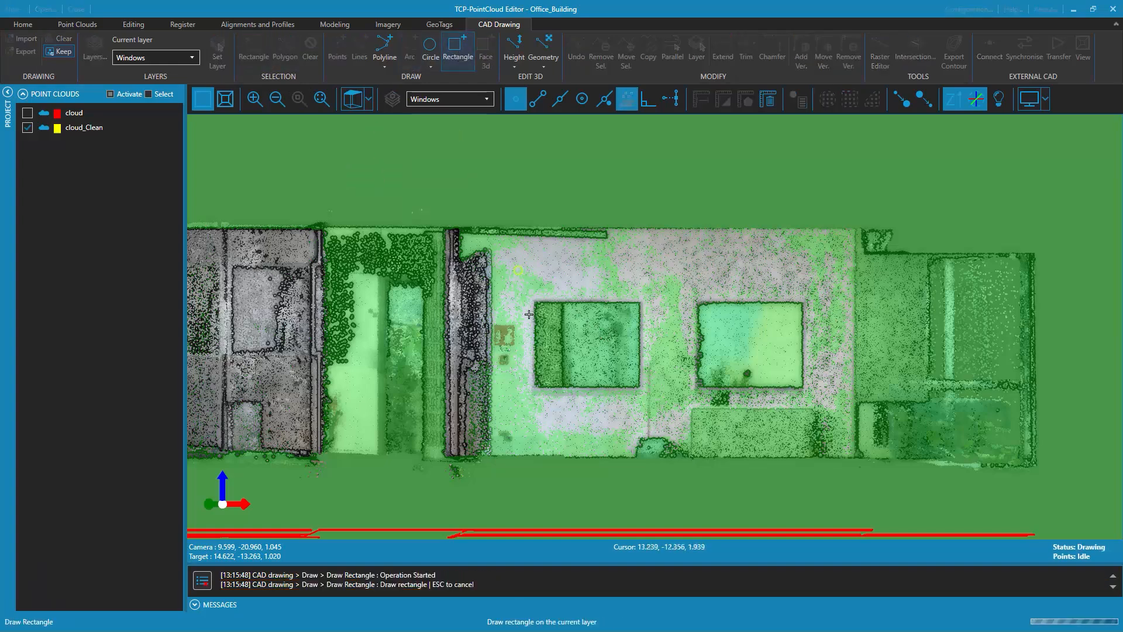
{"action": "left_click", "coordinate": [533, 388]}
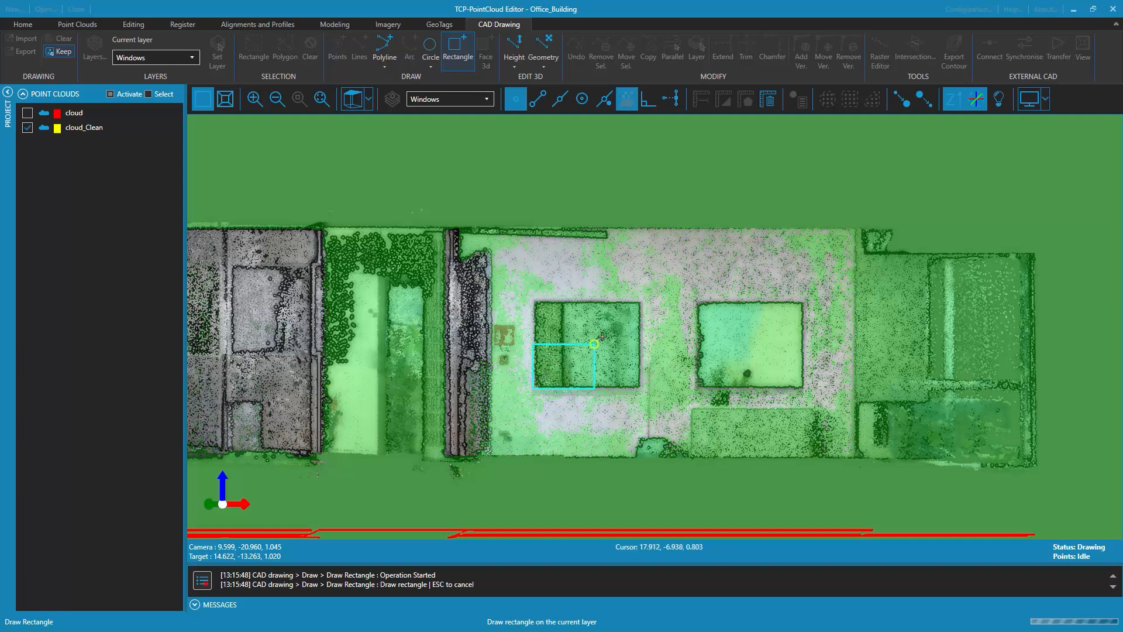
{"action": "left_click", "coordinate": [640, 300]}
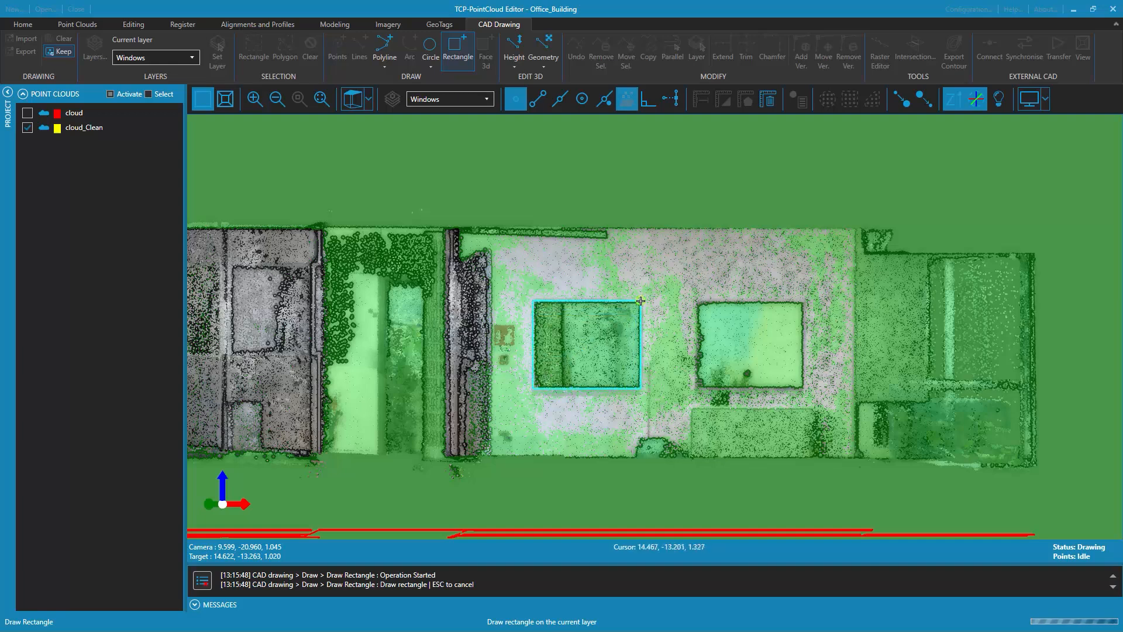
{"action": "left_click", "coordinate": [640, 302]}
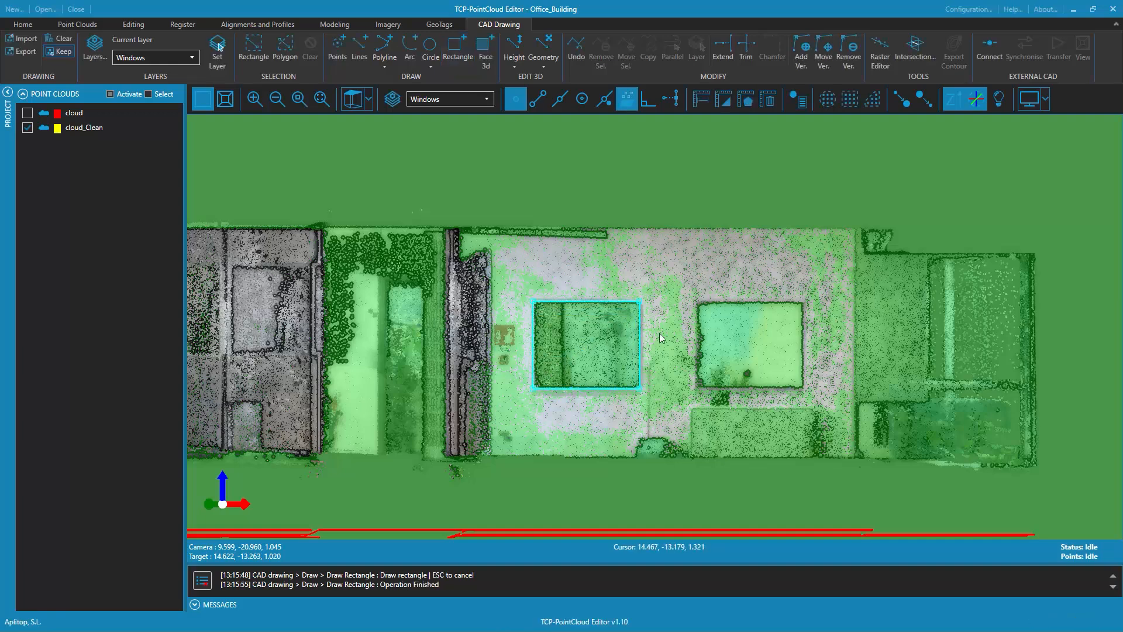
Copy the window rectangle onto the second window opening of the same wall, using its lower corner as the base point
{"action": "left_click", "coordinate": [640, 352]}
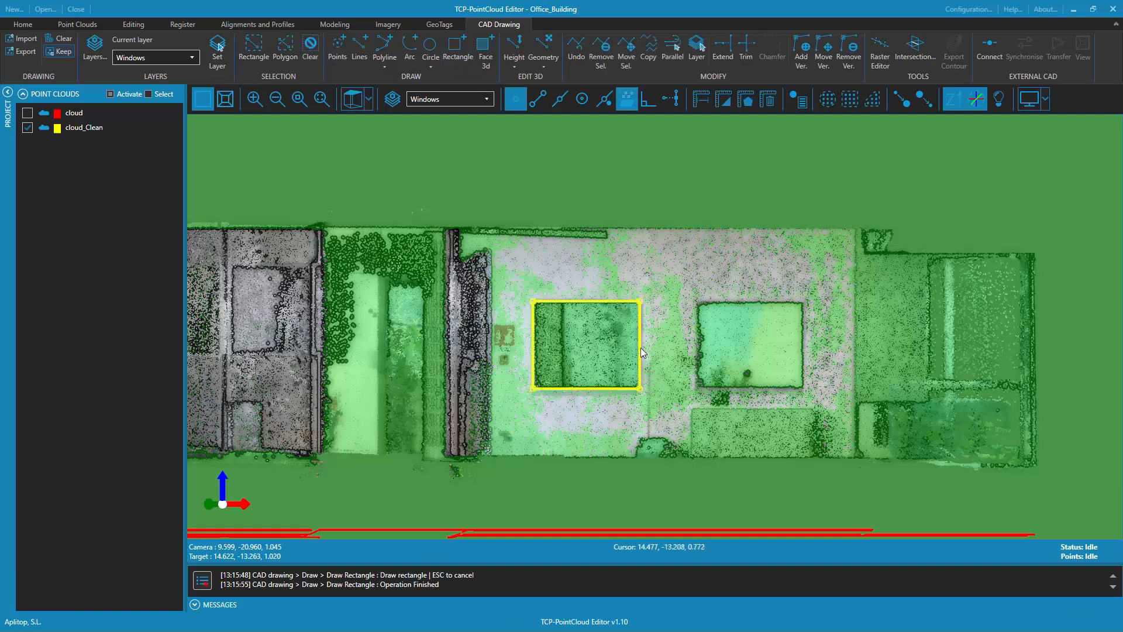
{"action": "left_click", "coordinate": [648, 50]}
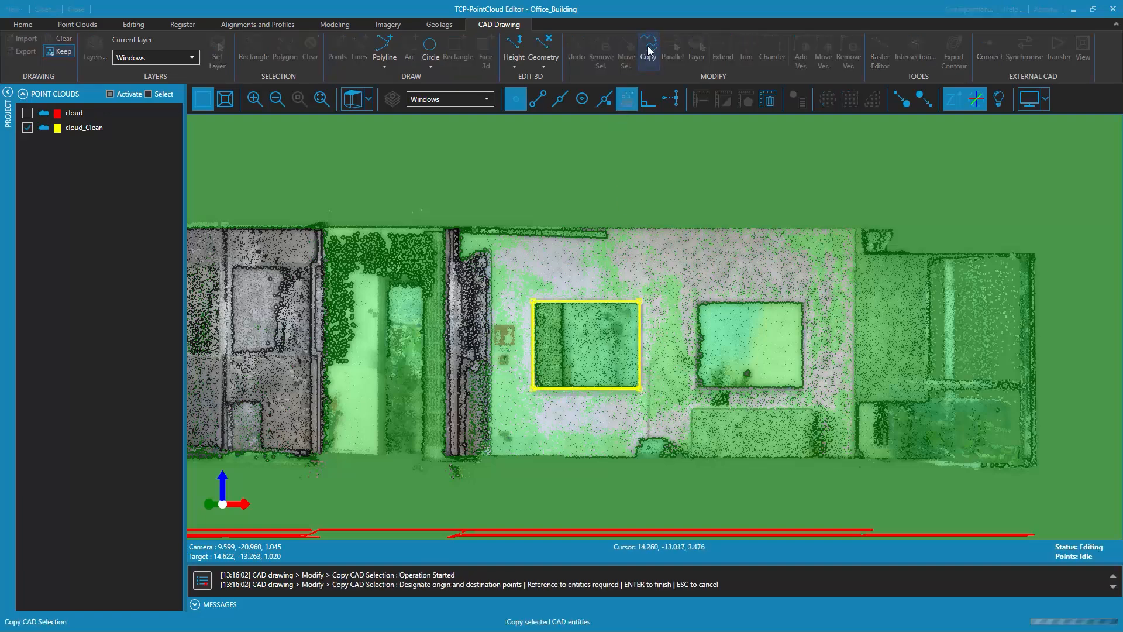
{"action": "left_click", "coordinate": [539, 387]}
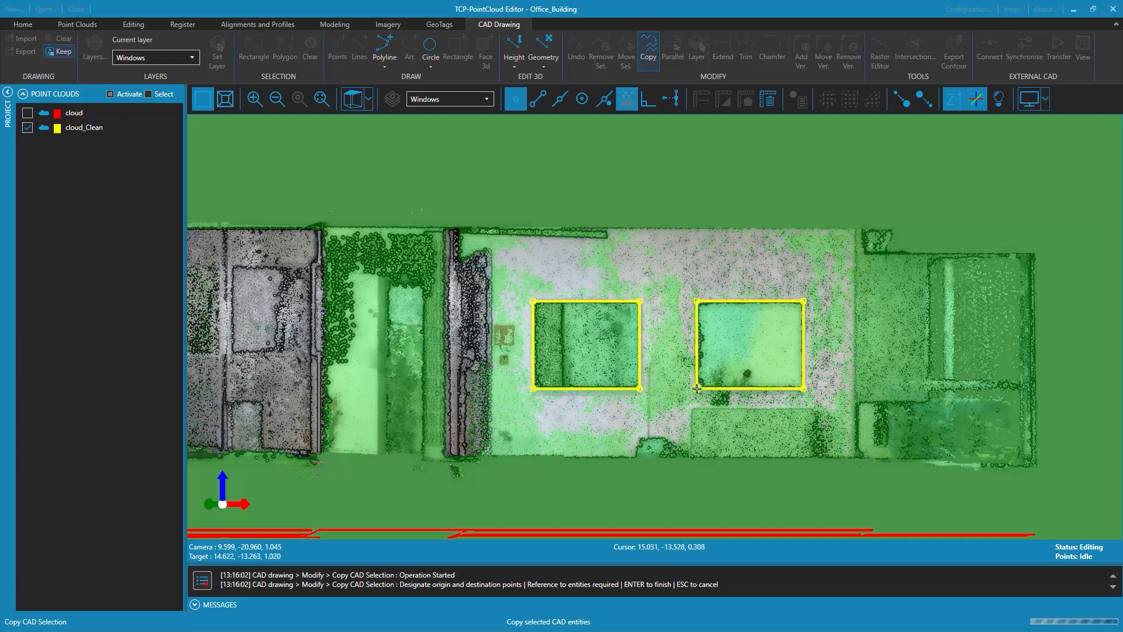
{"action": "left_click", "coordinate": [696, 388]}
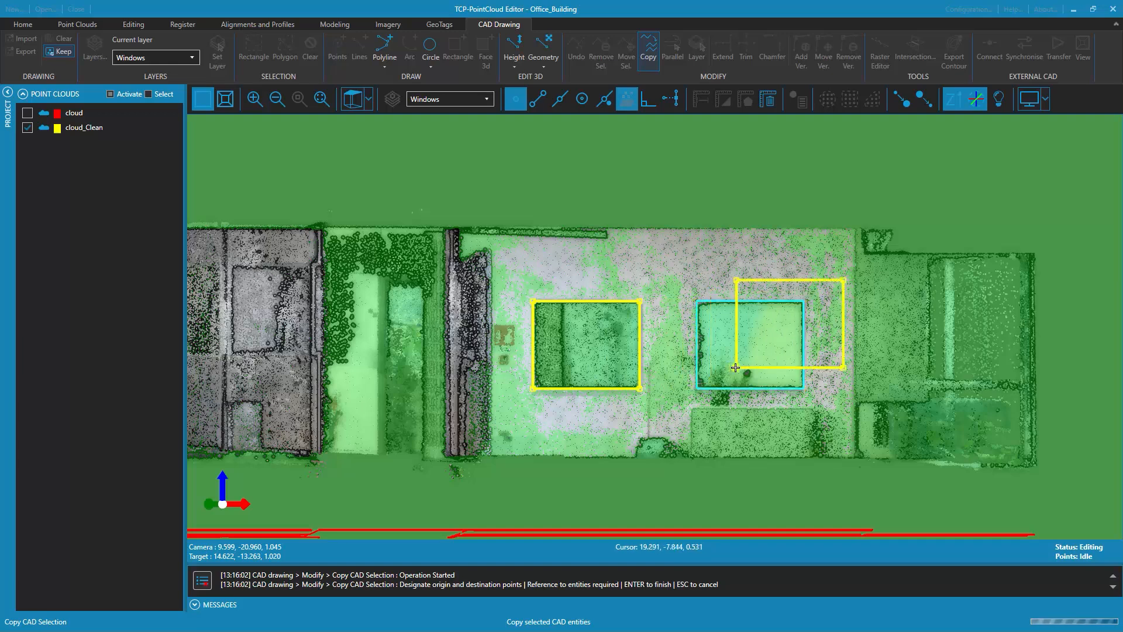
{"action": "right_click", "coordinate": [736, 366]}
{"action": "left_click", "coordinate": [753, 384]}
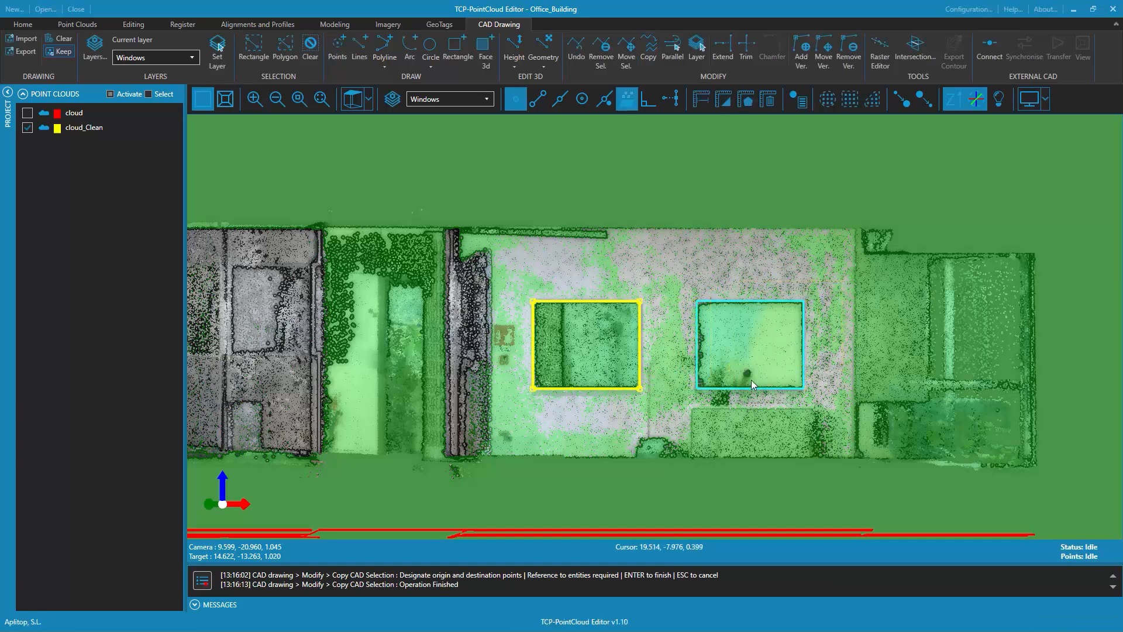
Clear the window selection and switch off the wall's plane reference, returning to a 3D view of the building
{"action": "double_click", "coordinate": [640, 349]}
{"action": "scroll", "coordinate": [676, 336], "scroll_direction": "down", "scroll_amount": 4}
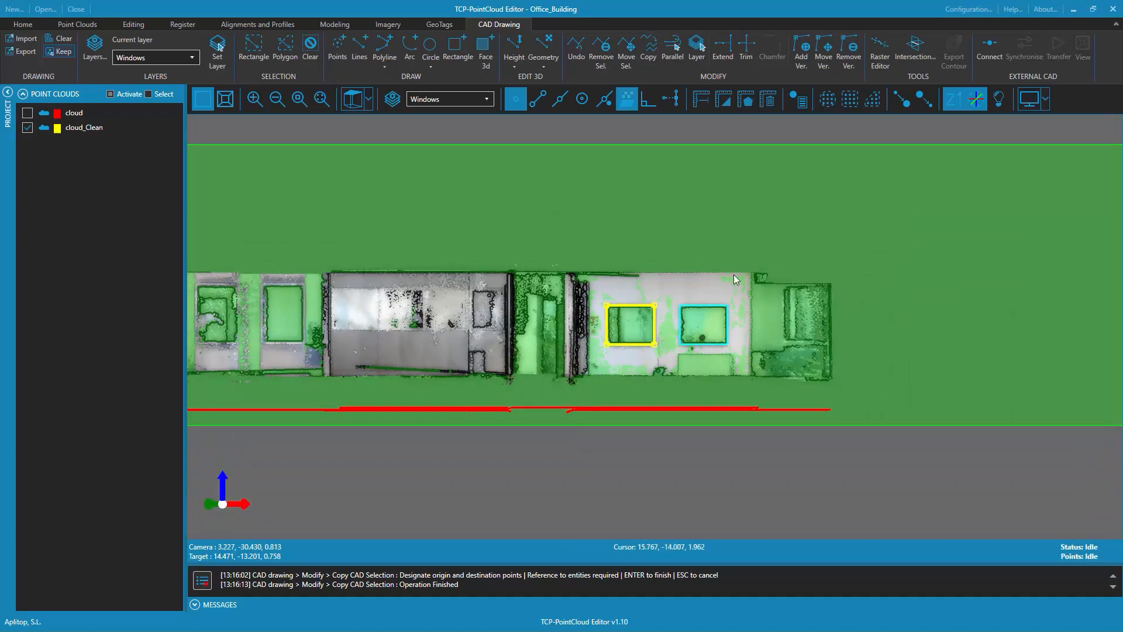
{"action": "left_click_drag", "start_coordinate": [733, 275], "coordinate": [693, 391]}
{"action": "key", "text": "Escape"}
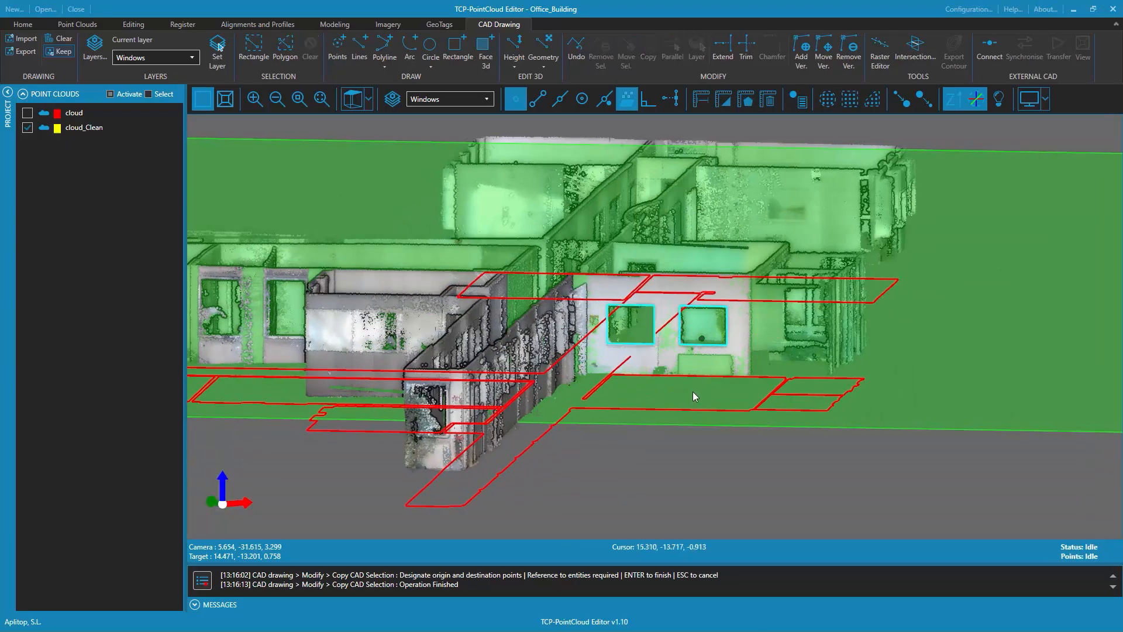
{"action": "left_click", "coordinate": [628, 100]}
{"action": "left_click", "coordinate": [636, 347]}
{"action": "left_click_drag", "start_coordinate": [635, 346], "coordinate": [710, 351]}
{"action": "scroll", "coordinate": [675, 439], "scroll_direction": "down", "scroll_amount": 6}
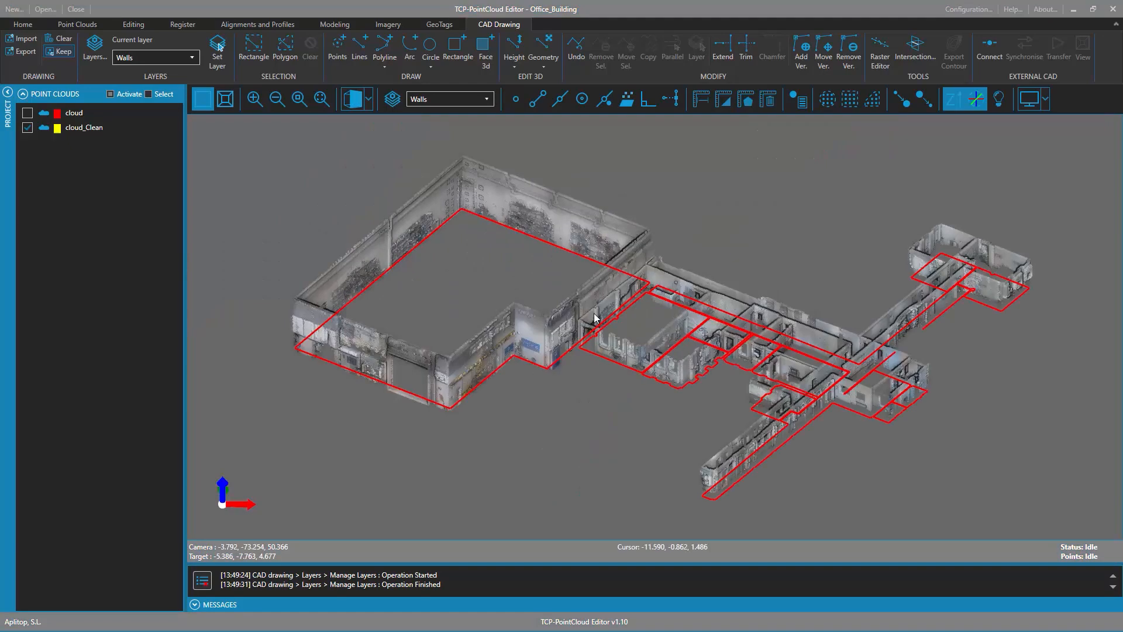
Select the entire floor plan with a rectangle and flatten all its entities to one negative Z elevation
{"action": "left_click", "coordinate": [250, 48]}
{"action": "left_click_drag", "start_coordinate": [239, 137], "coordinate": [1065, 505]}
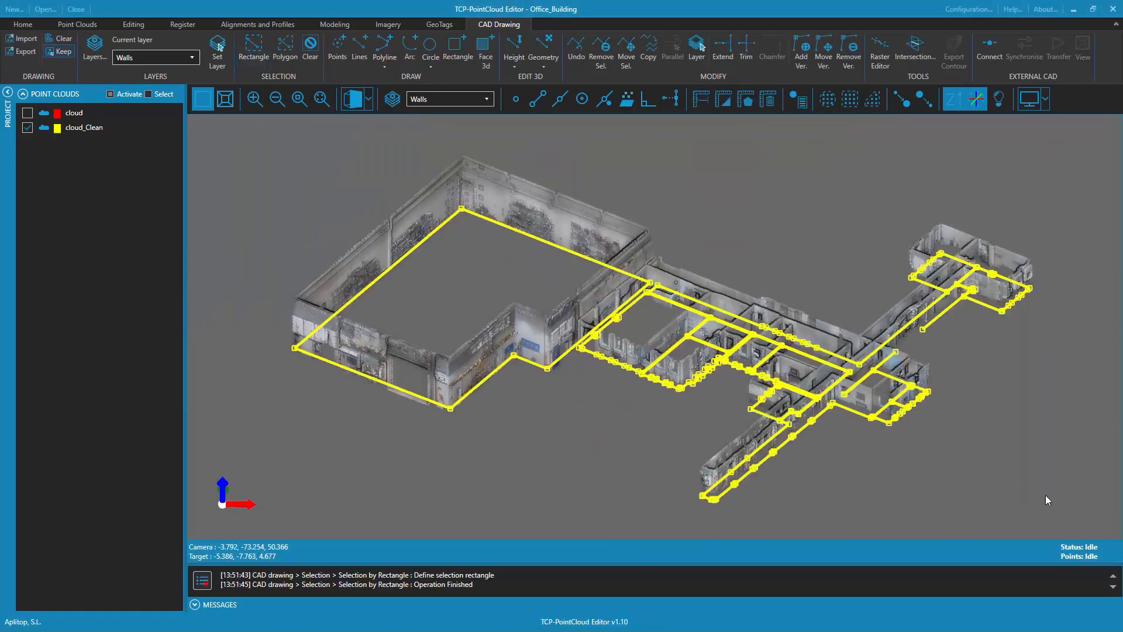
{"action": "left_click", "coordinate": [520, 59]}
{"action": "left_click", "coordinate": [517, 170]}
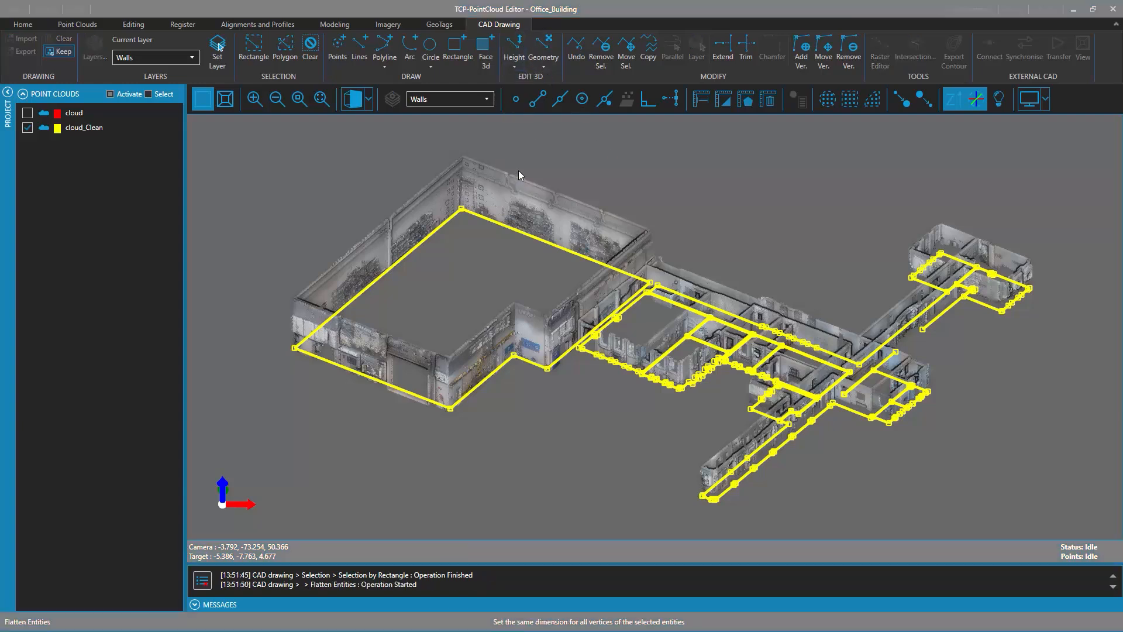
{"action": "left_click", "coordinate": [410, 240]}
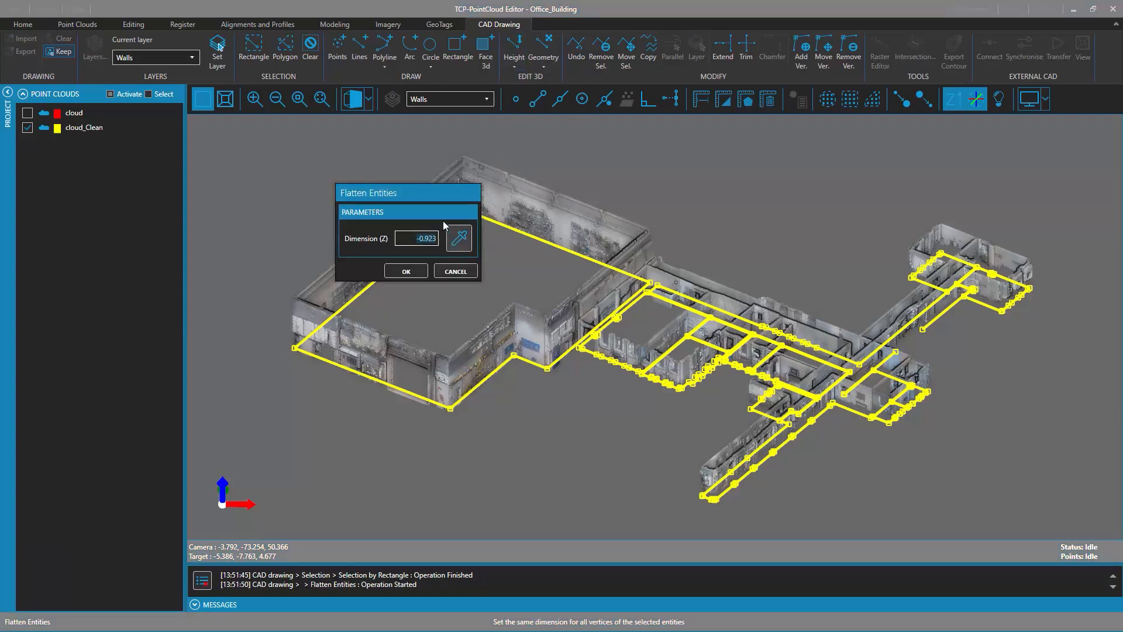
{"action": "type", "text": "-"}
{"action": "left_click", "coordinate": [402, 268]}
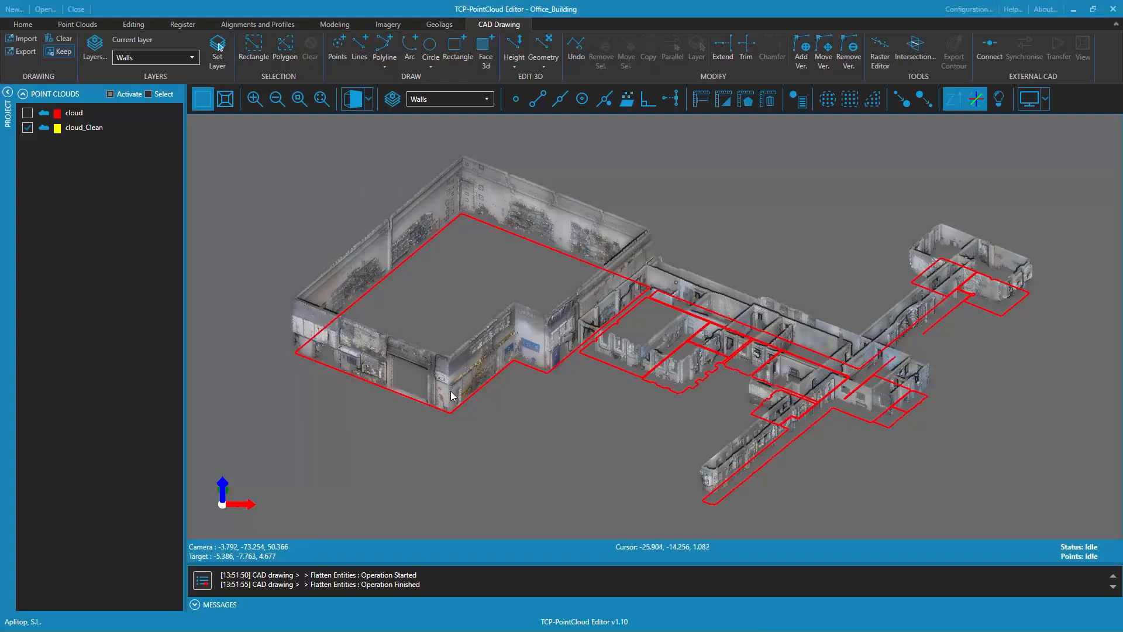
Copy the large hall's outline from its front corner end point up to the wall base at the same corner
{"action": "middle_click_drag", "start_coordinate": [451, 388], "coordinate": [656, 325]}
{"action": "scroll", "coordinate": [627, 318], "scroll_direction": "up", "scroll_amount": 10}
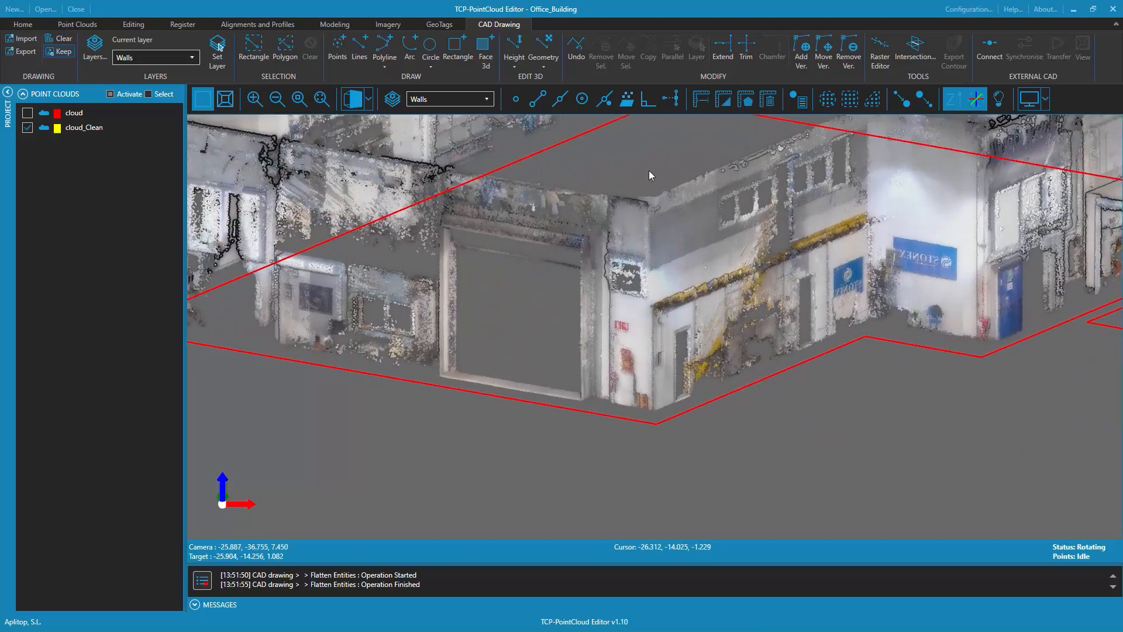
{"action": "left_click", "coordinate": [635, 421]}
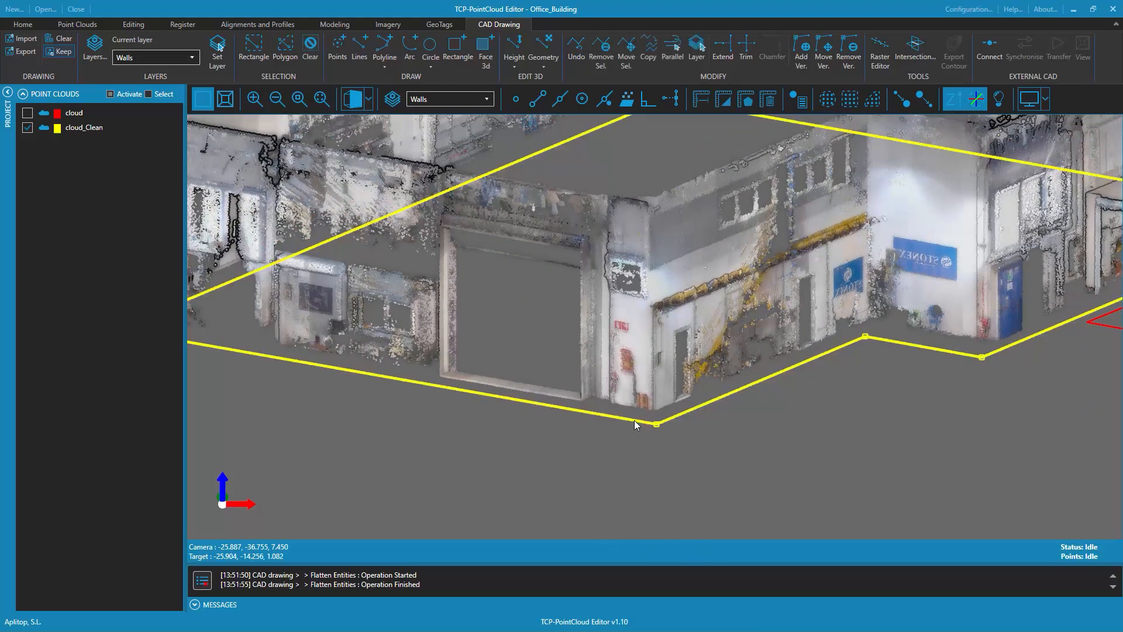
{"action": "left_click", "coordinate": [648, 57]}
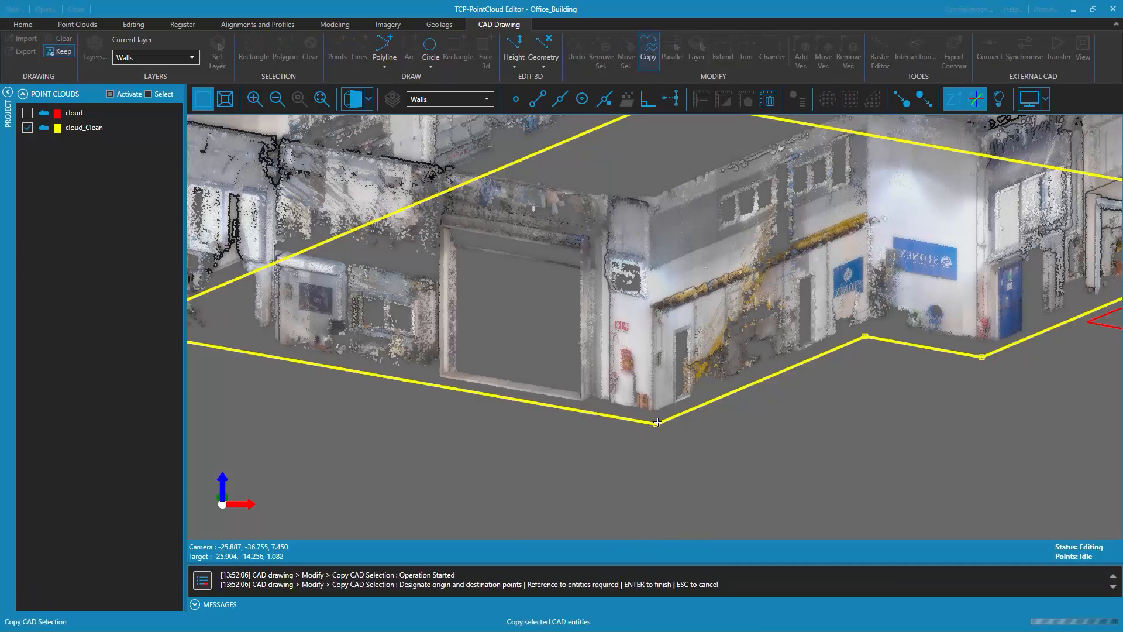
{"action": "left_click", "coordinate": [538, 100]}
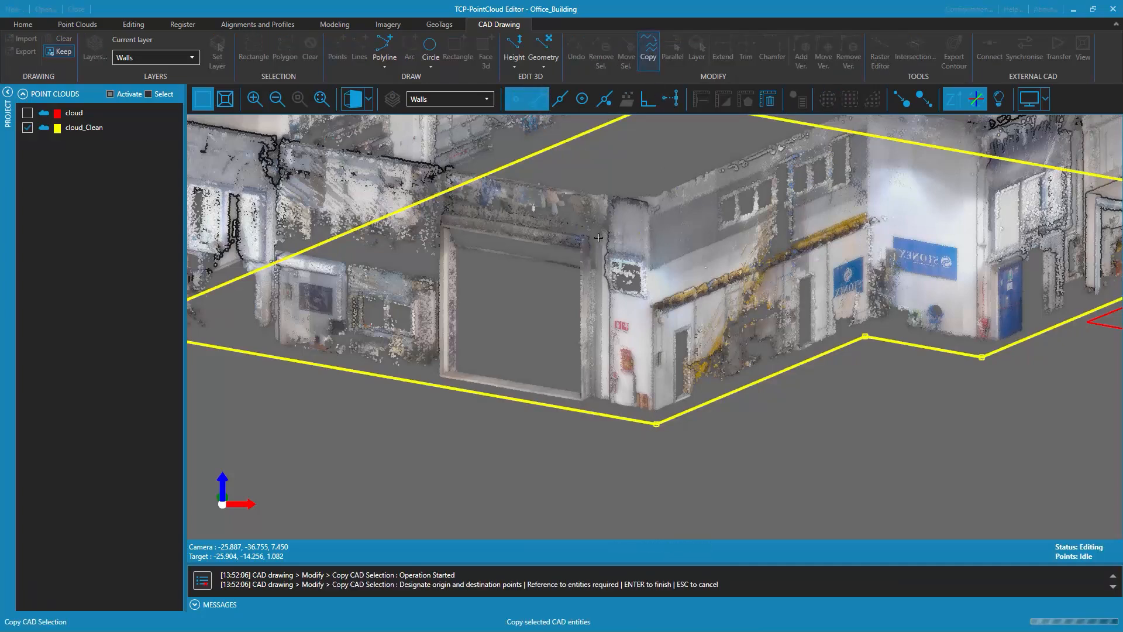
{"action": "left_click", "coordinate": [654, 411]}
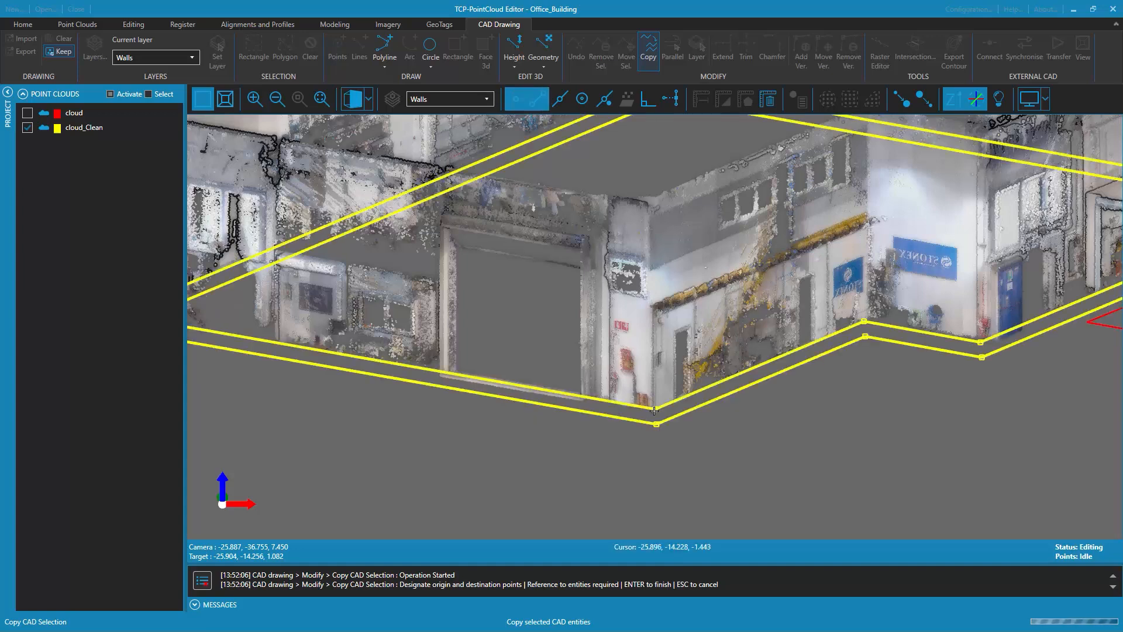
{"action": "left_click", "coordinate": [653, 410]}
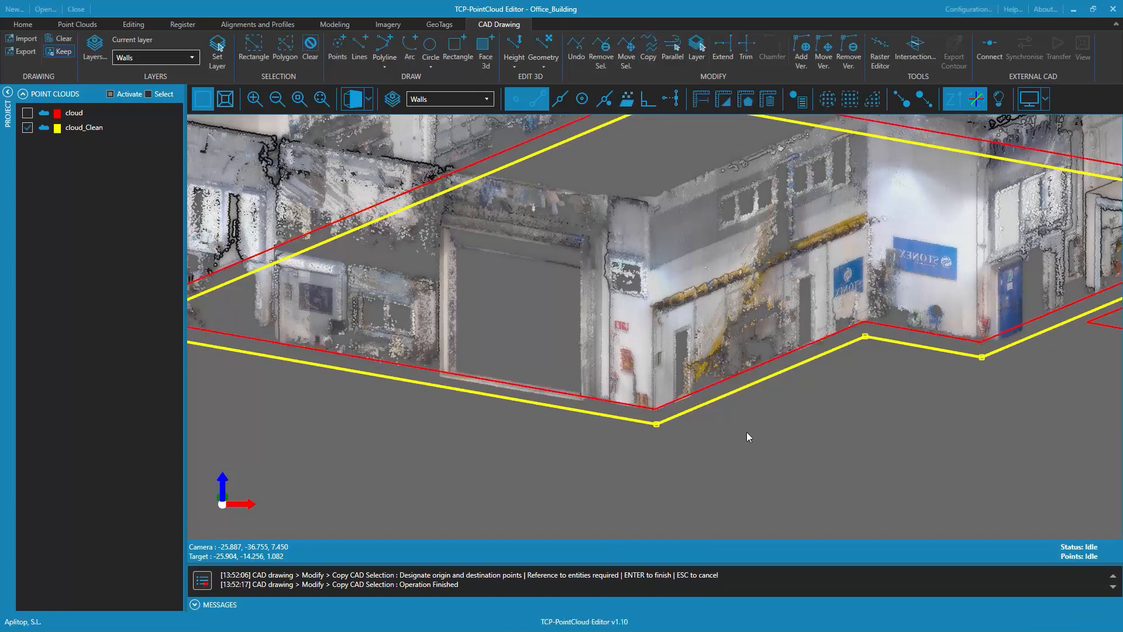
Assign only the copied upper hall outline to the Walls layer
{"action": "left_click", "coordinate": [732, 420]}
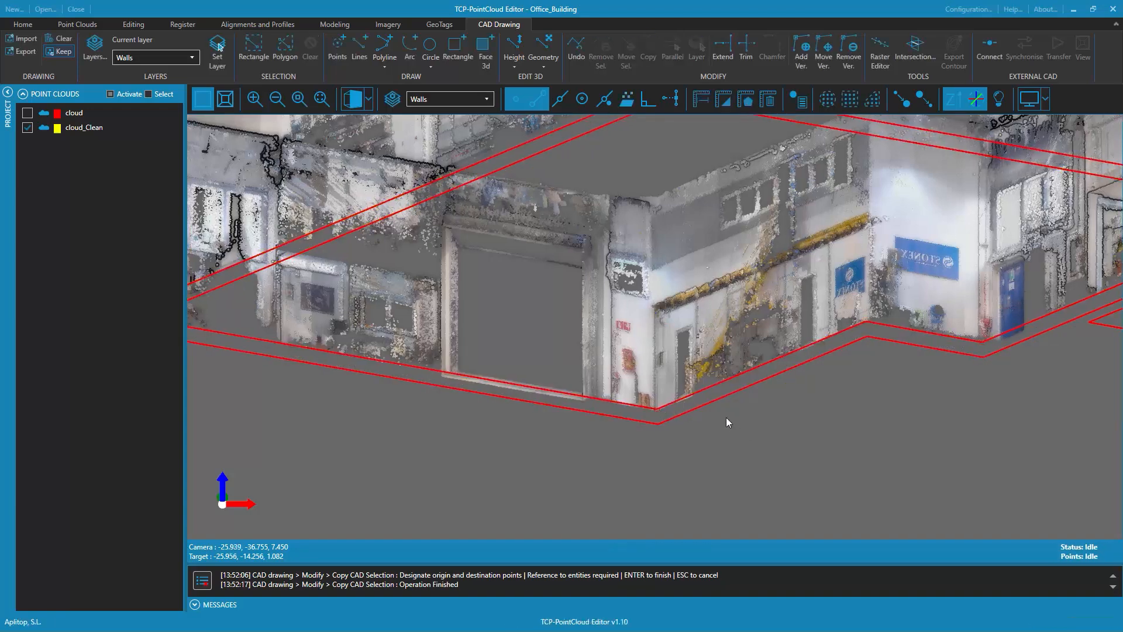
{"action": "left_click", "coordinate": [701, 391]}
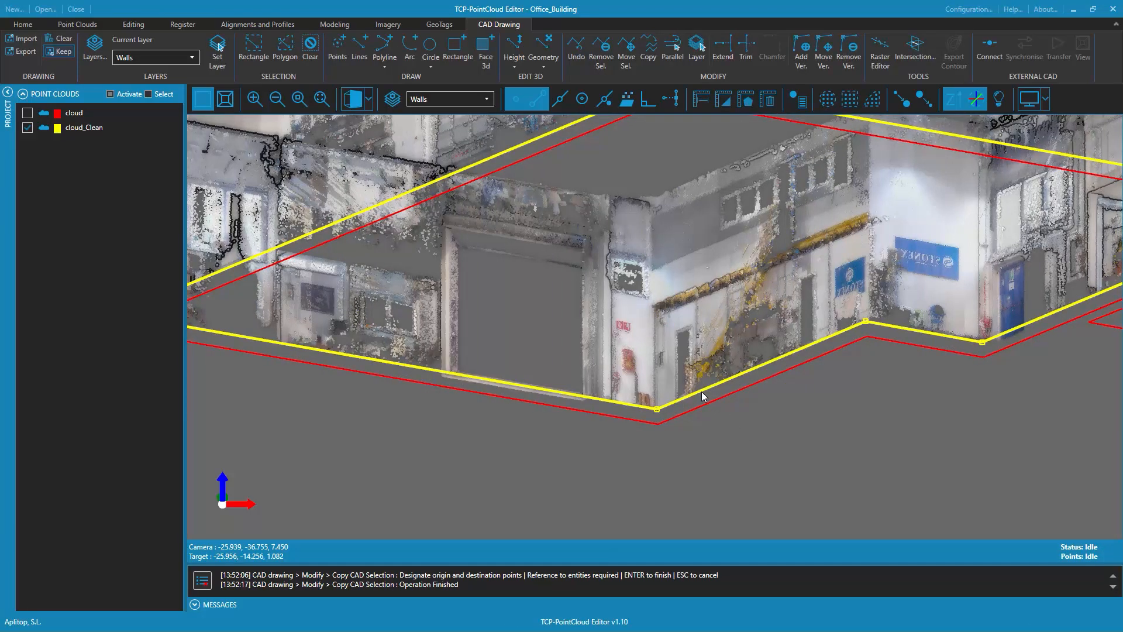
{"action": "left_click", "coordinate": [699, 51]}
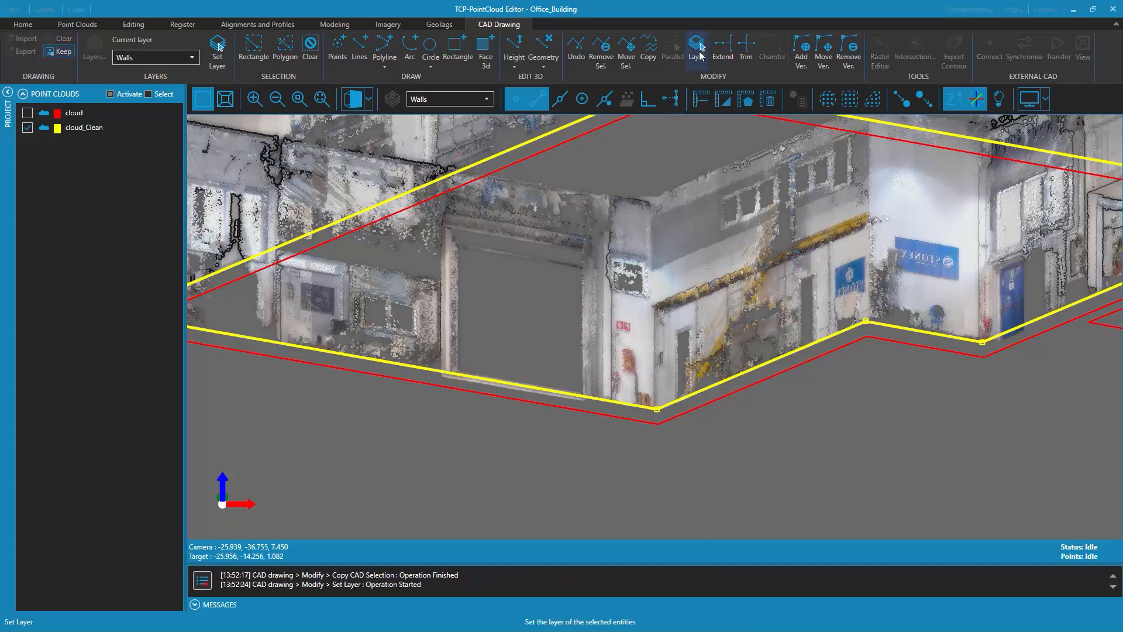
{"action": "left_click", "coordinate": [617, 303]}
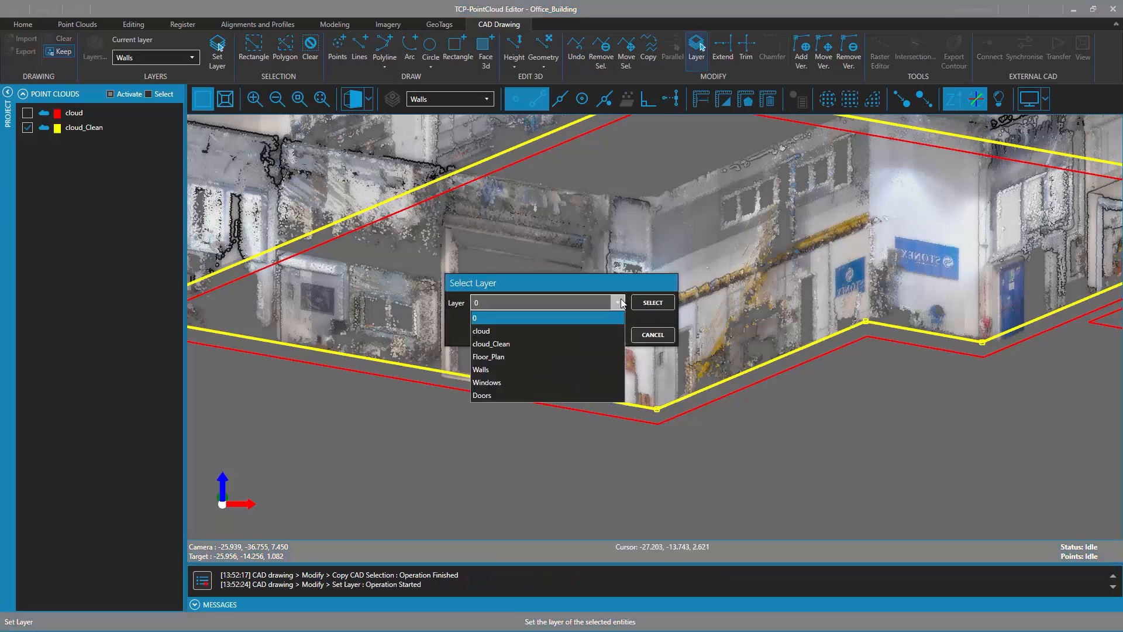
{"action": "left_click", "coordinate": [510, 370]}
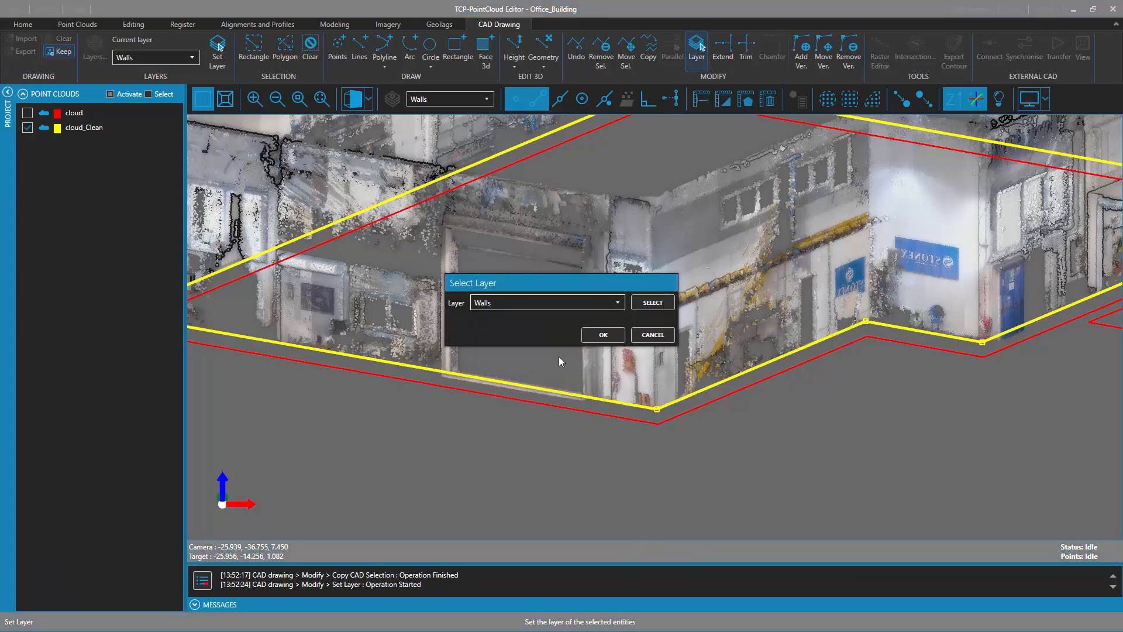
{"action": "left_click", "coordinate": [602, 335]}
Extrude the copied hall outline 6 along Z by direction, in Lines mode
{"action": "left_click", "coordinate": [686, 395]}
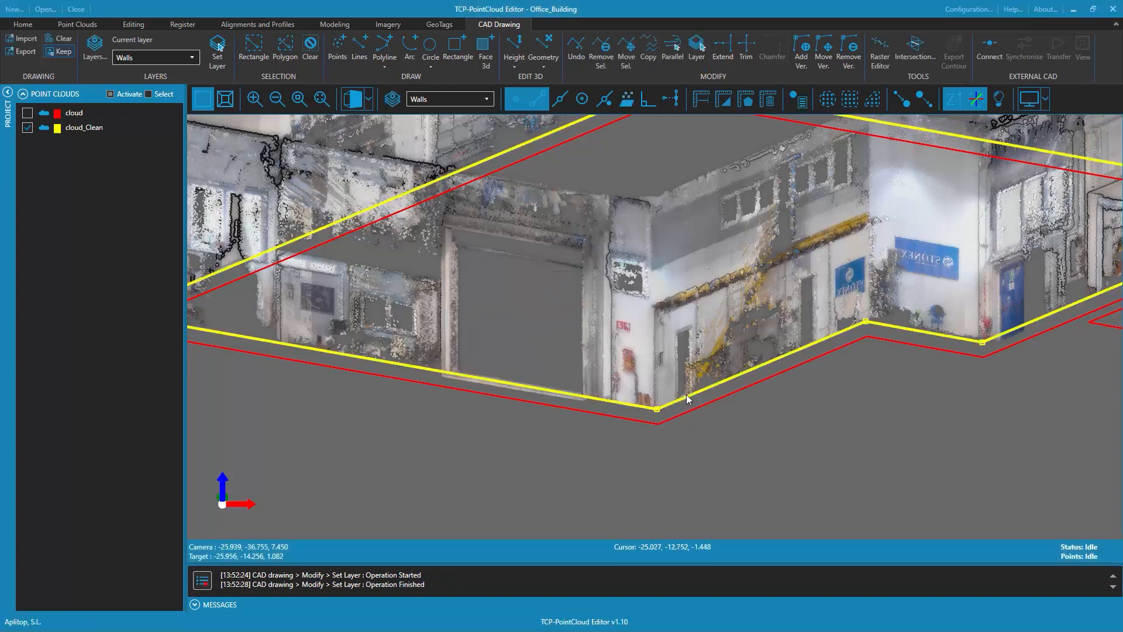
{"action": "left_click", "coordinate": [547, 56]}
{"action": "left_click", "coordinate": [544, 89]}
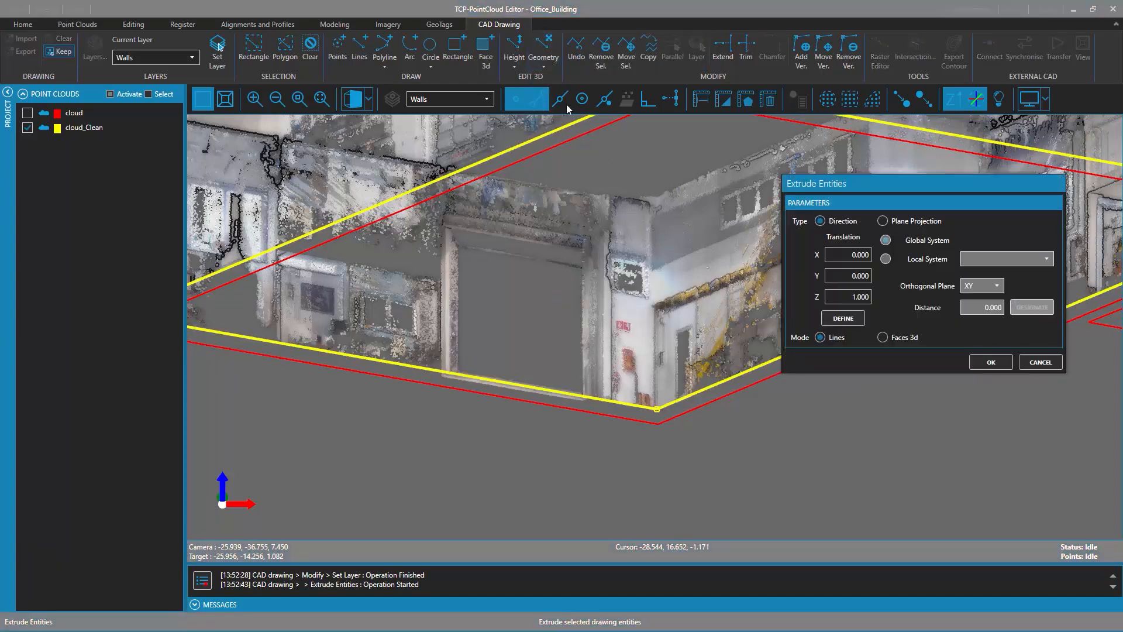
{"action": "left_click_drag", "start_coordinate": [844, 296], "coordinate": [876, 296]}
{"action": "type", "text": "6"}
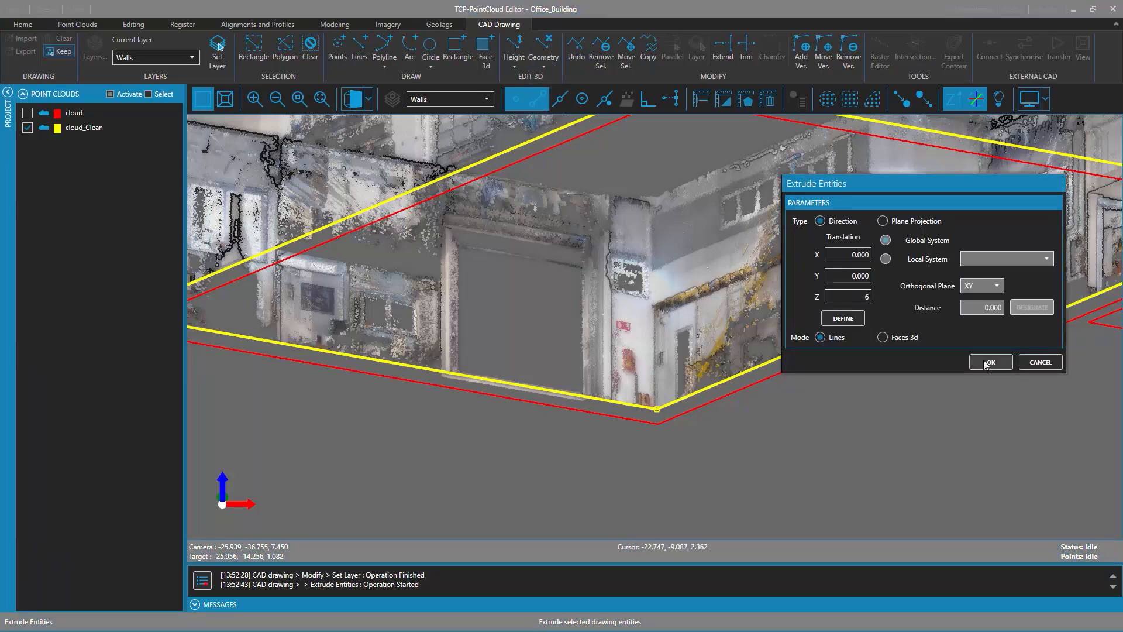
{"action": "left_click", "coordinate": [991, 362]}
{"action": "left_click_drag", "start_coordinate": [983, 357], "coordinate": [673, 98]}
{"action": "scroll", "coordinate": [745, 269], "scroll_direction": "down", "scroll_amount": 4}
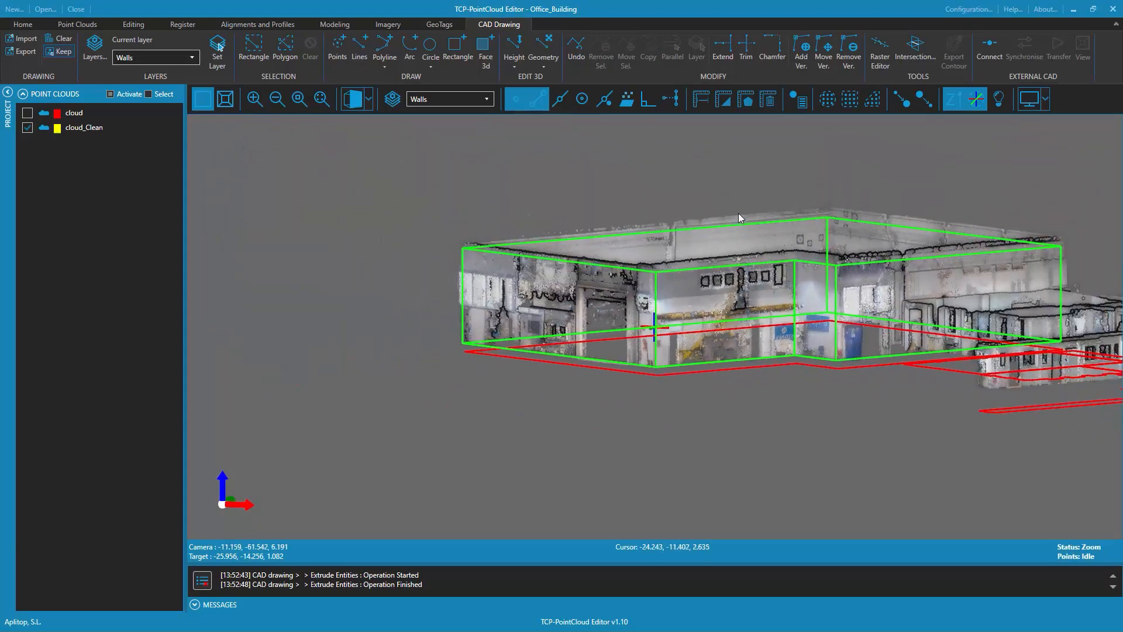
{"action": "left_click_drag", "start_coordinate": [721, 293], "coordinate": [689, 431]}
{"action": "scroll", "coordinate": [810, 356], "scroll_direction": "down", "scroll_amount": 2}
{"action": "scroll", "coordinate": [810, 355], "scroll_direction": "down", "scroll_amount": 2}
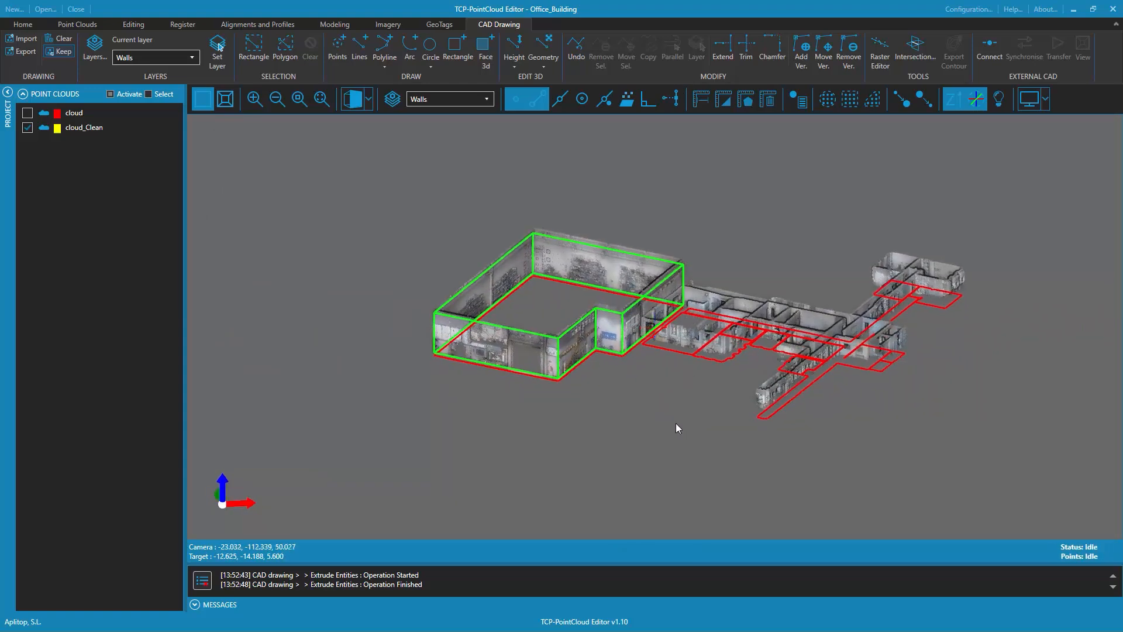
Display the window outlines by making Windows the current drawing layer
{"action": "left_click", "coordinate": [392, 101]}
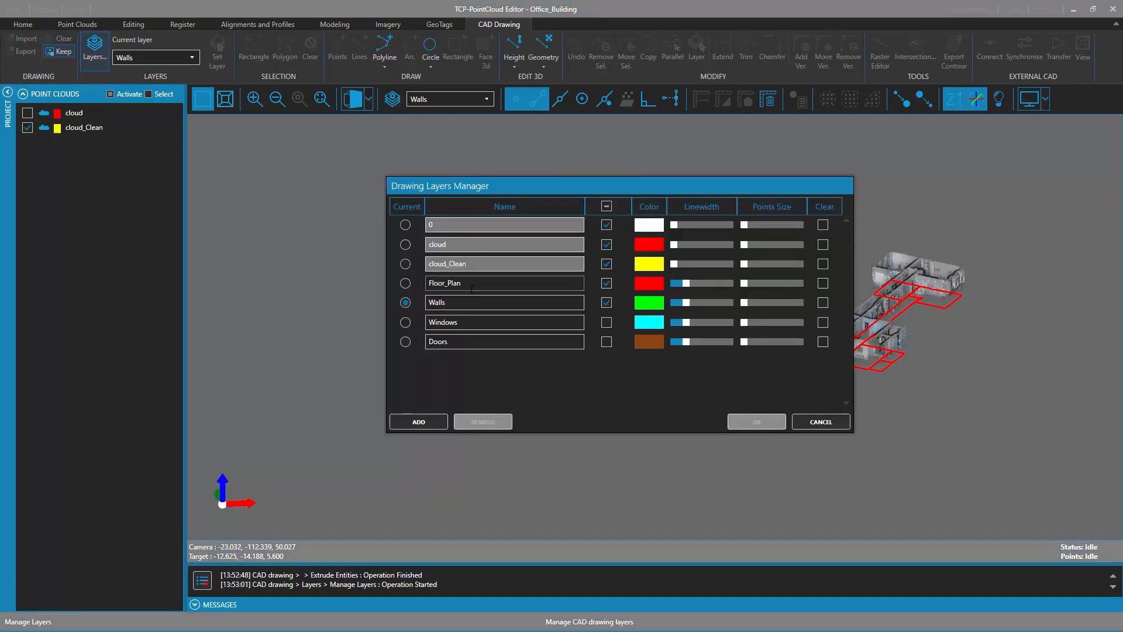
{"action": "left_click", "coordinate": [413, 326]}
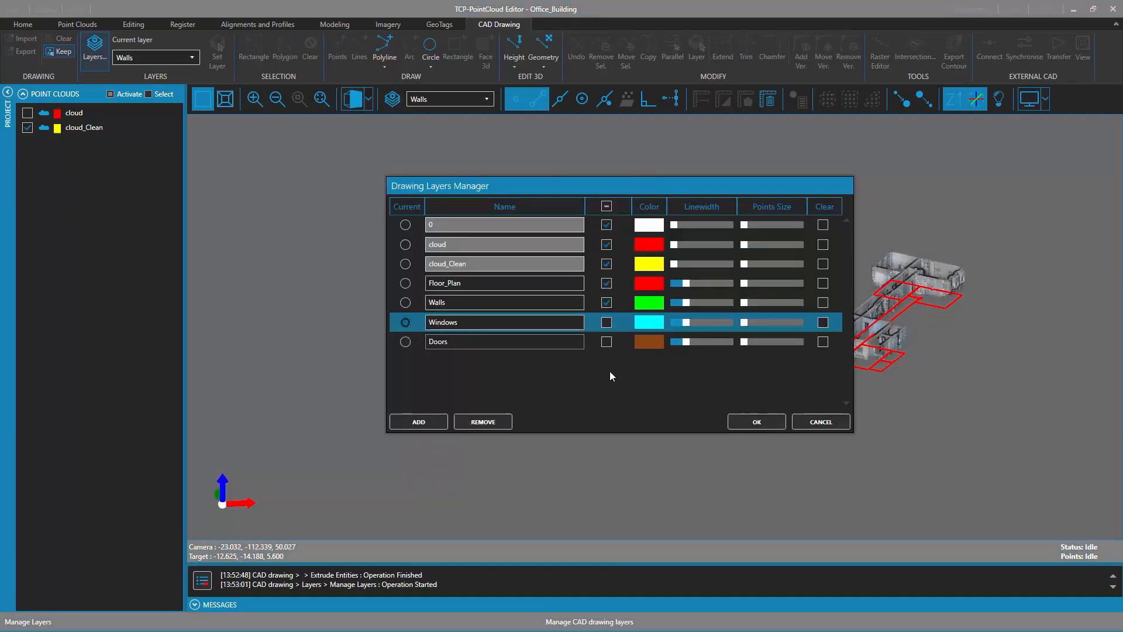
{"action": "left_click", "coordinate": [749, 422]}
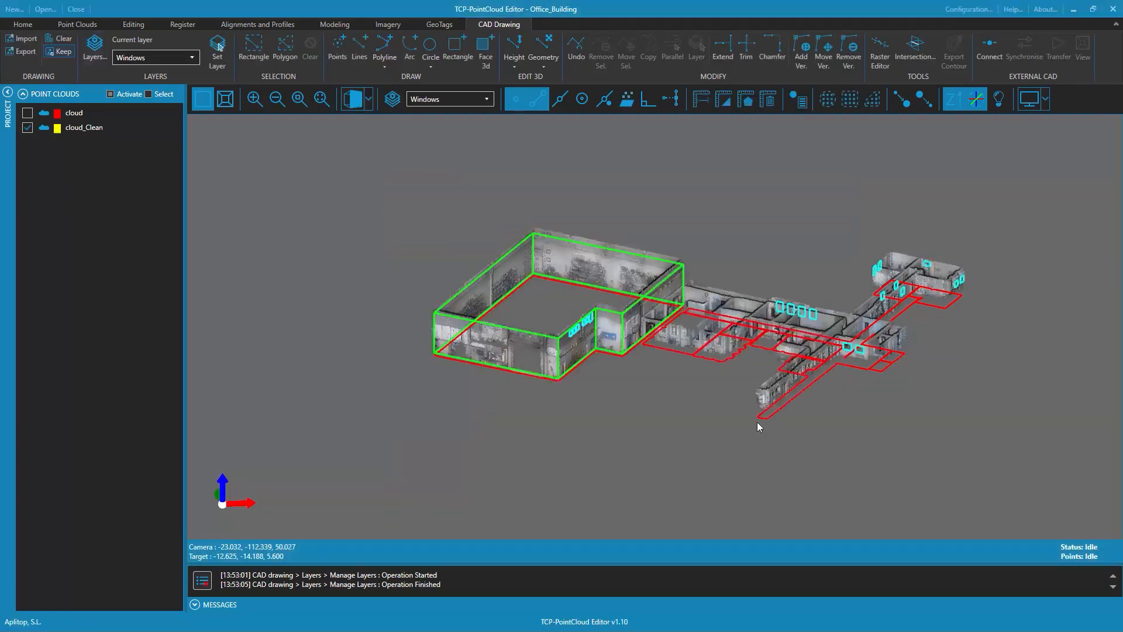
{"action": "middle_click_drag", "start_coordinate": [836, 379], "coordinate": [672, 377]}
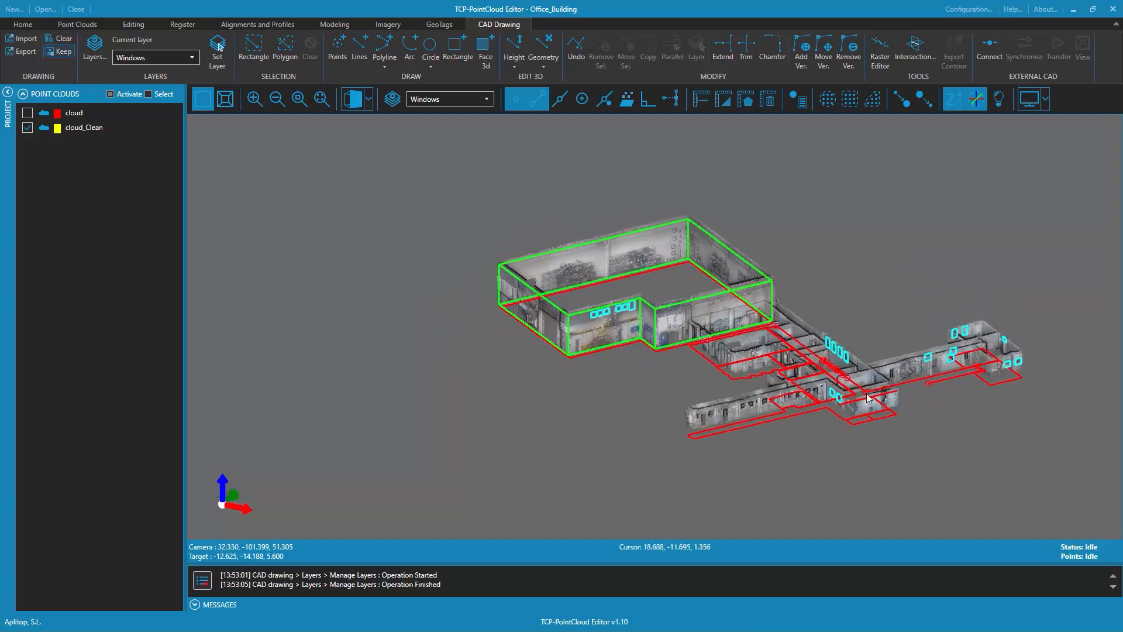
{"action": "middle_click_drag", "start_coordinate": [870, 395], "coordinate": [649, 405]}
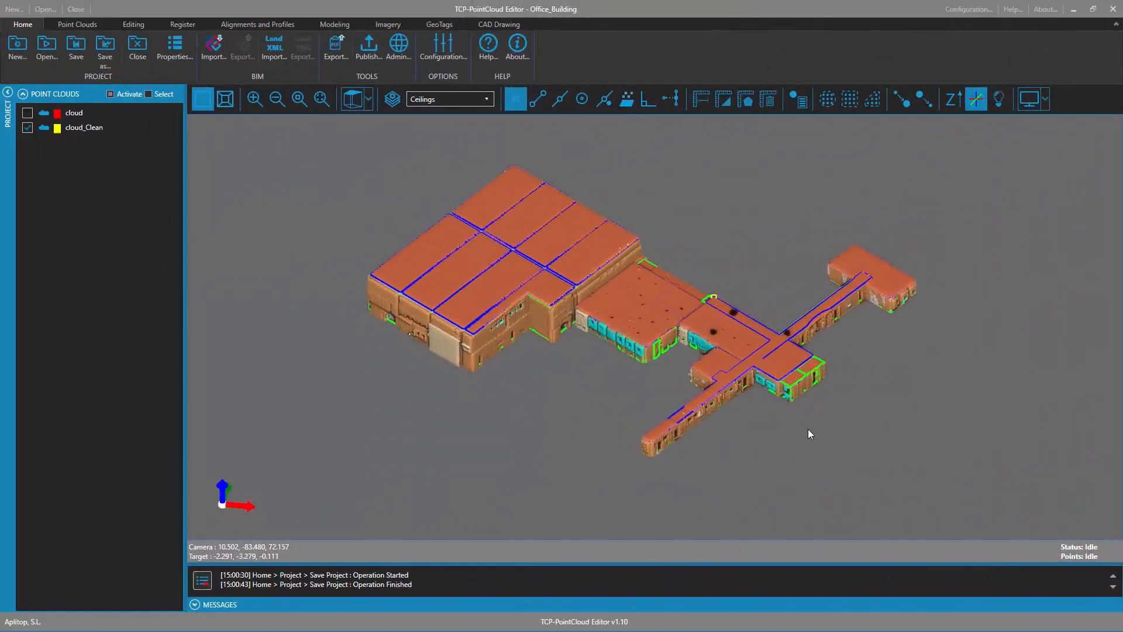
Deactivate the Ceiling category in the point category properties to hide the classified ceiling points
{"action": "mouse_move", "coordinate": [809, 429]}
{"action": "middle_mouse_down"}
{"action": "mouse_move", "coordinate": [547, 424]}
{"action": "mouse_move", "coordinate": [775, 402]}
{"action": "mouse_move", "coordinate": [725, 399]}
{"action": "mouse_move", "coordinate": [791, 402]}
{"action": "mouse_move", "coordinate": [842, 374]}
{"action": "mouse_move", "coordinate": [570, 402]}
{"action": "mouse_move", "coordinate": [759, 396]}
{"action": "mouse_move", "coordinate": [664, 381]}
{"action": "mouse_move", "coordinate": [574, 395]}
{"action": "mouse_move", "coordinate": [553, 375]}
{"action": "middle_mouse_up"}
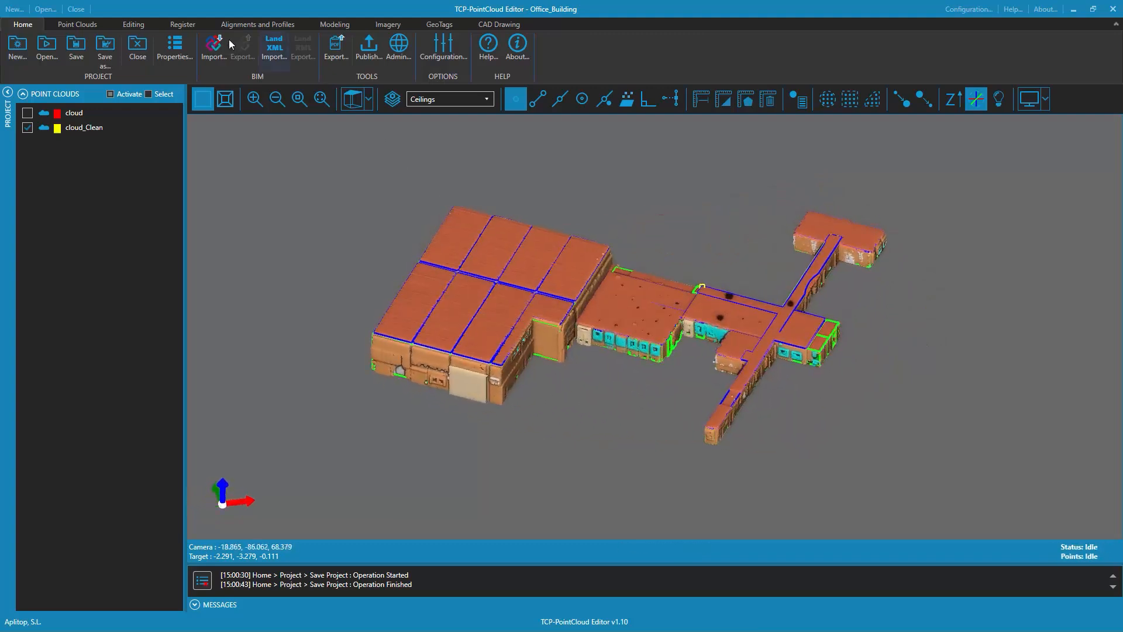
{"action": "left_click", "coordinate": [127, 25]}
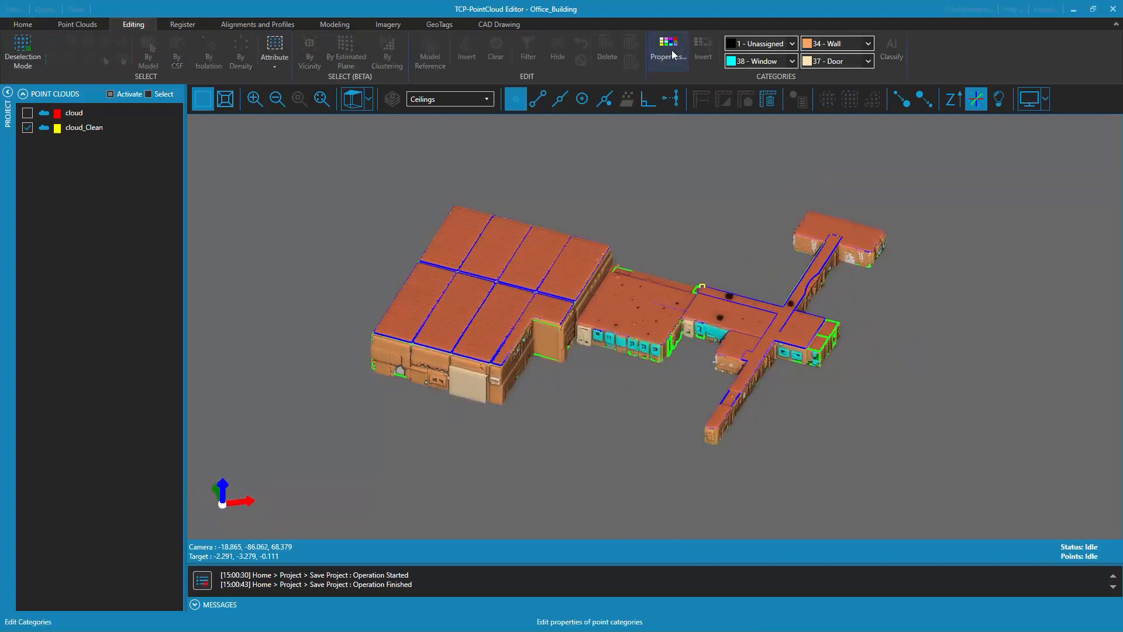
{"action": "left_click", "coordinate": [672, 50]}
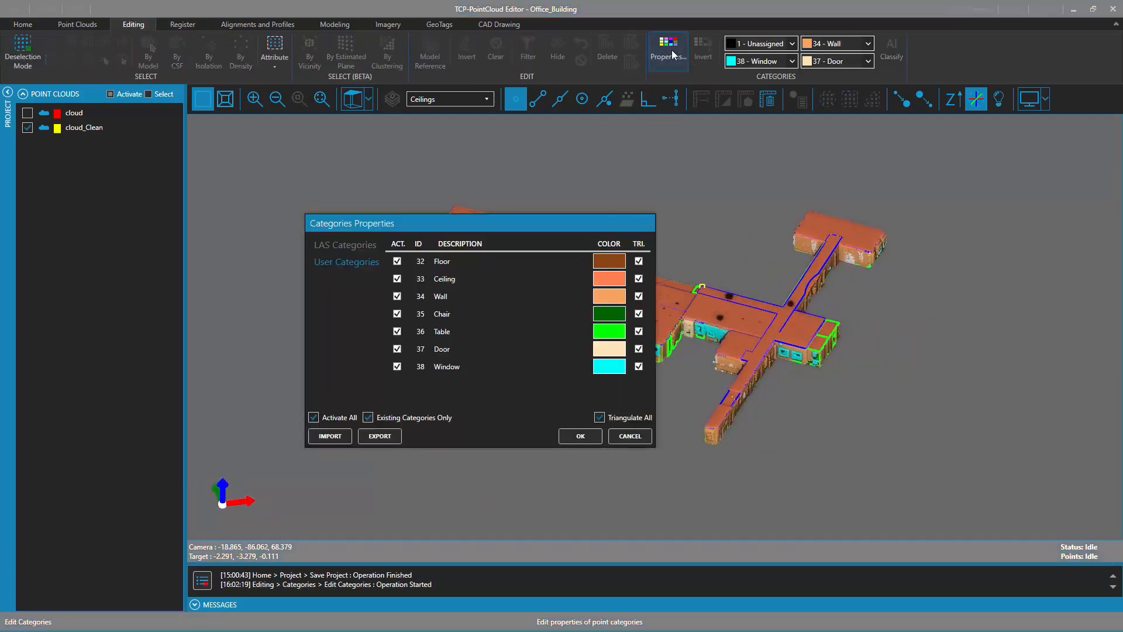
{"action": "left_click", "coordinate": [397, 279]}
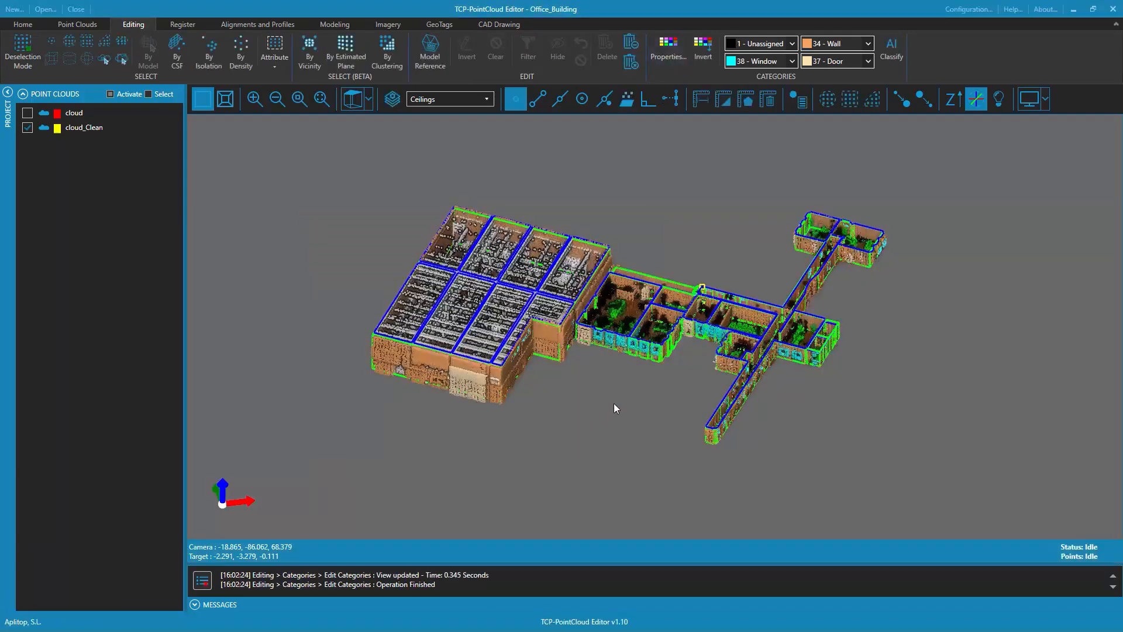
Deactivate the Floor, Chair and Table user categories so only walls, doors and windows of the cloud are displayed
{"action": "left_click_drag", "start_coordinate": [668, 415], "coordinate": [653, 360]}
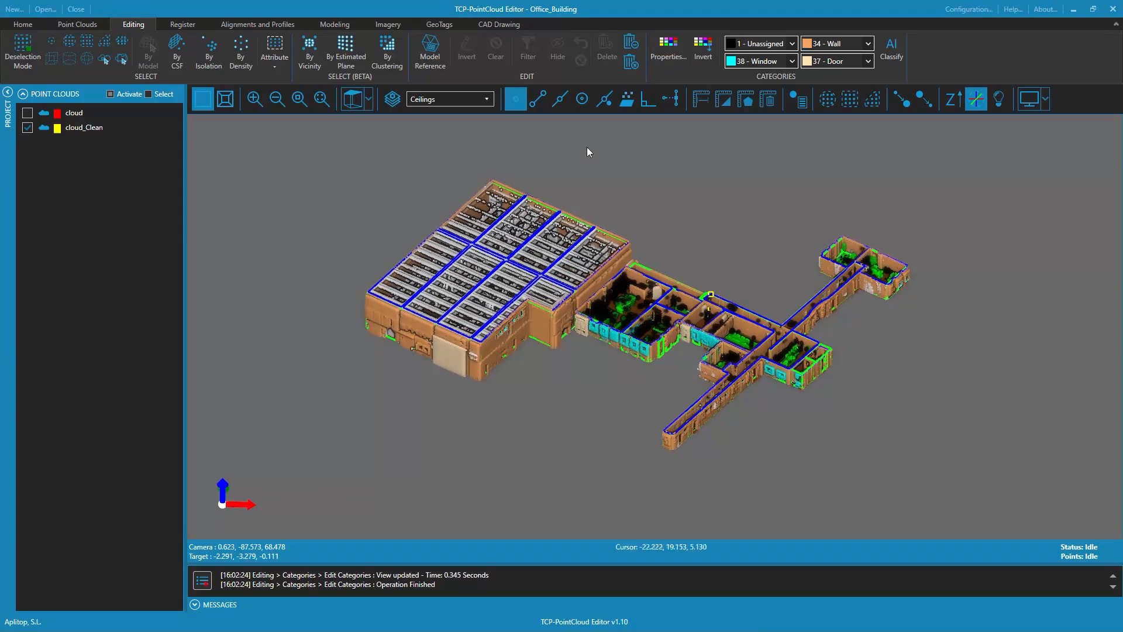
{"action": "left_click", "coordinate": [673, 48]}
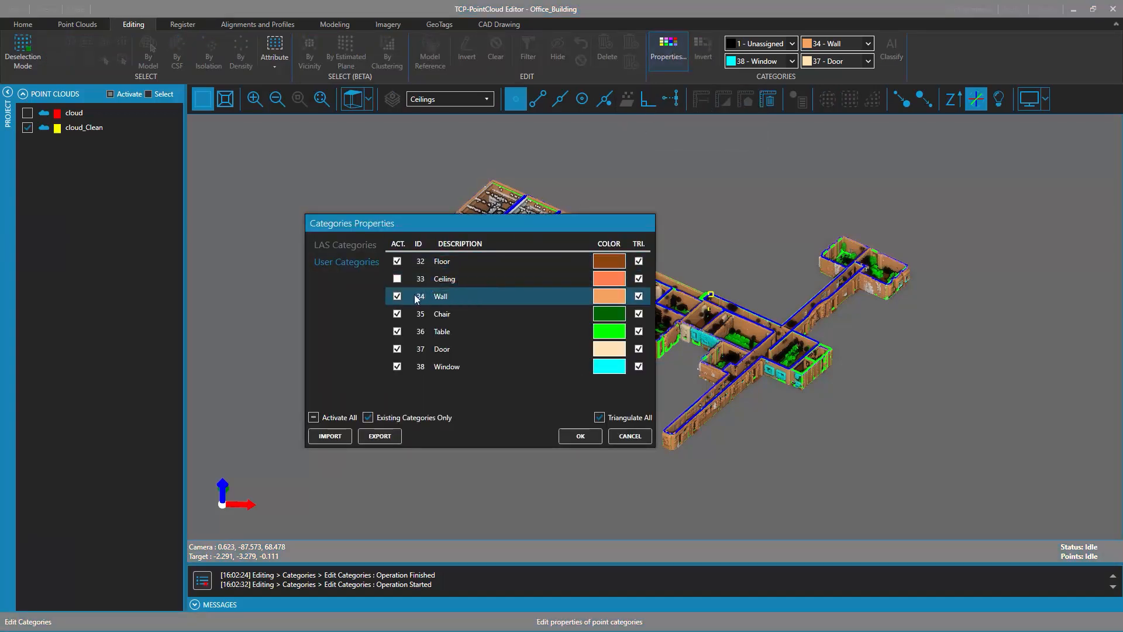
{"action": "left_click", "coordinate": [398, 261]}
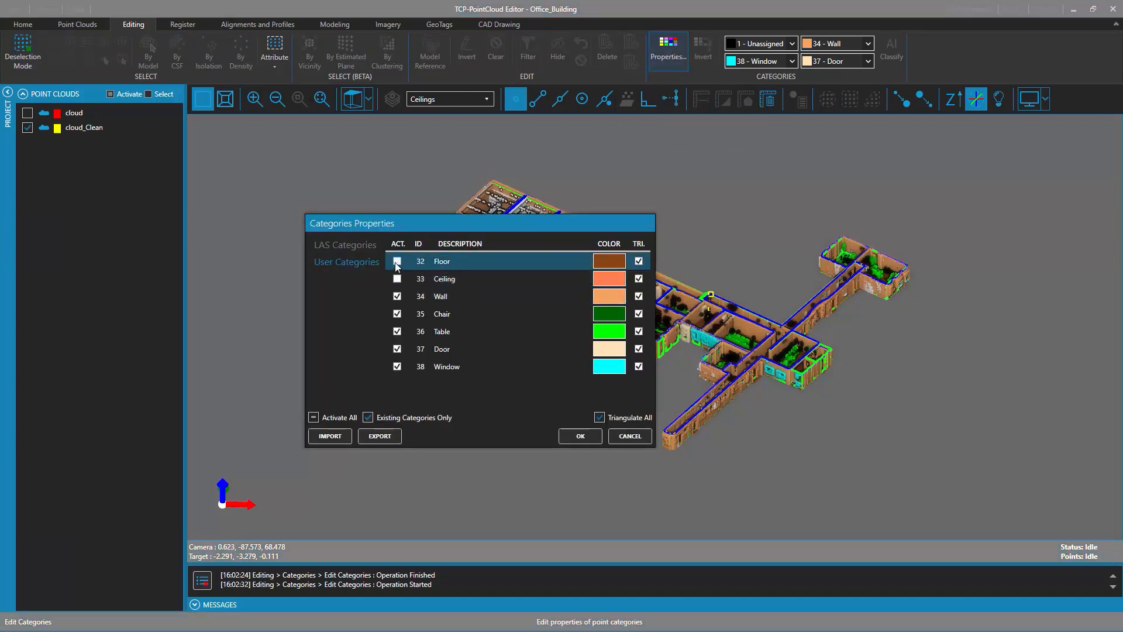
{"action": "left_click", "coordinate": [398, 314]}
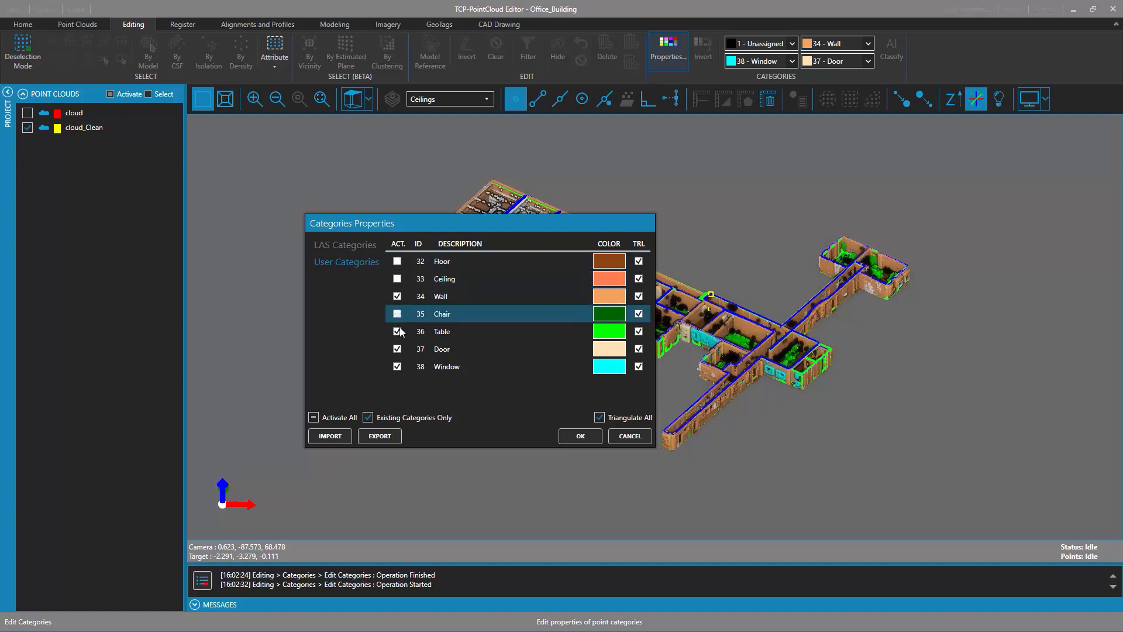
{"action": "left_click", "coordinate": [397, 331]}
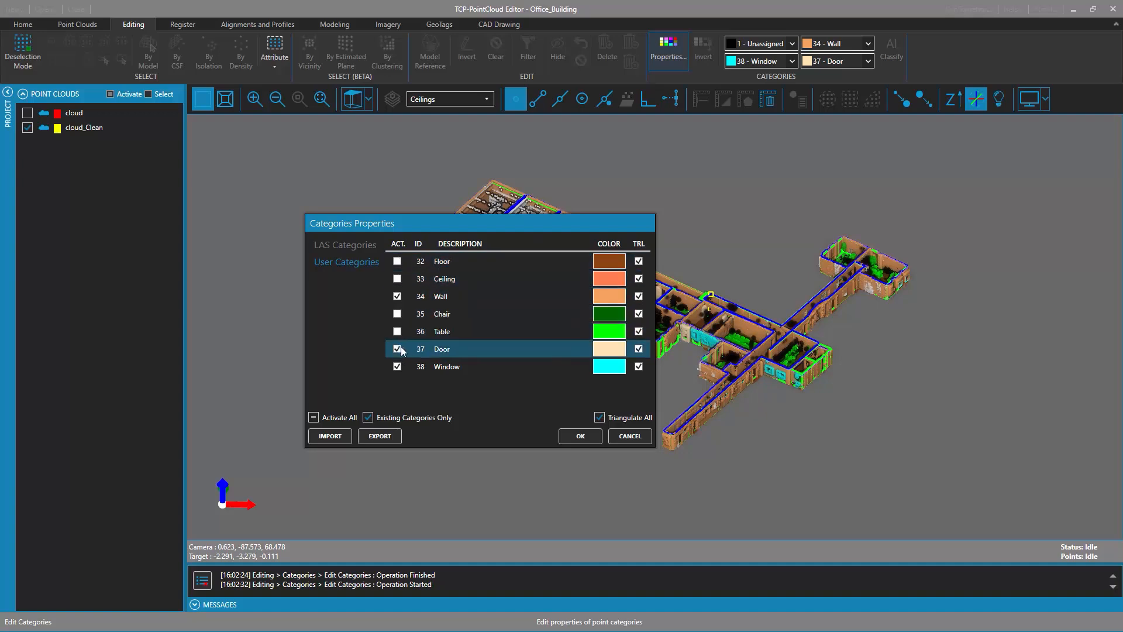
{"action": "left_click", "coordinate": [579, 436]}
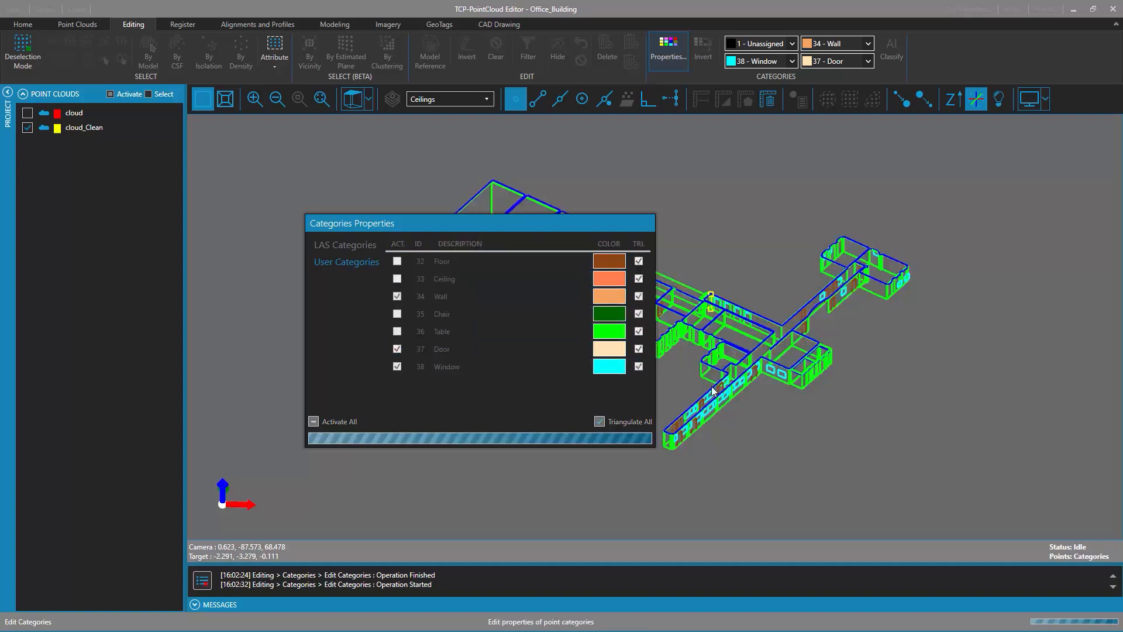
{"action": "left_click_drag", "start_coordinate": [748, 413], "coordinate": [711, 423]}
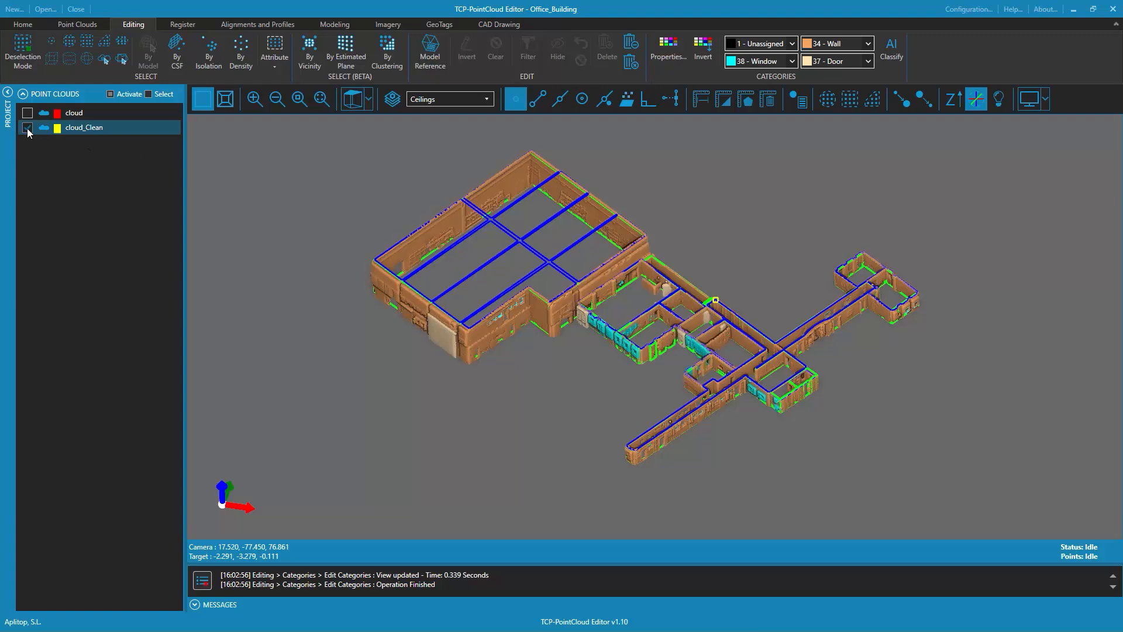
Hide the cloud_Clean point cloud and export the CAD drawing to the Data folder as a DWG file named Drawing_CAD
{"action": "left_click", "coordinate": [28, 129]}
{"action": "left_click_drag", "start_coordinate": [581, 390], "coordinate": [589, 387]}
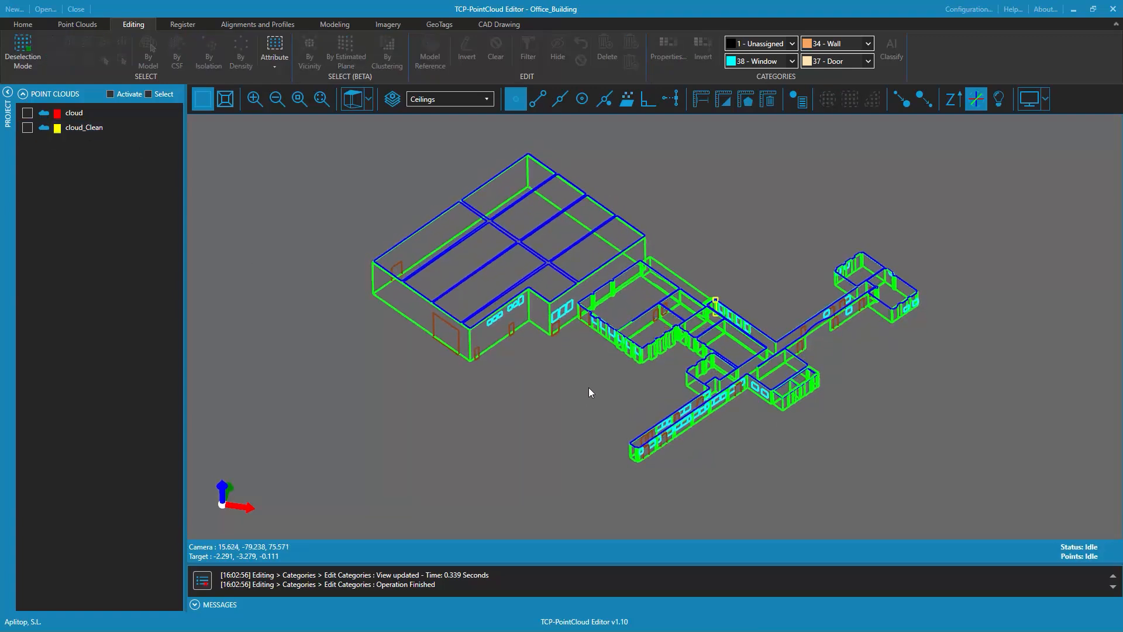
{"action": "left_click", "coordinate": [501, 25]}
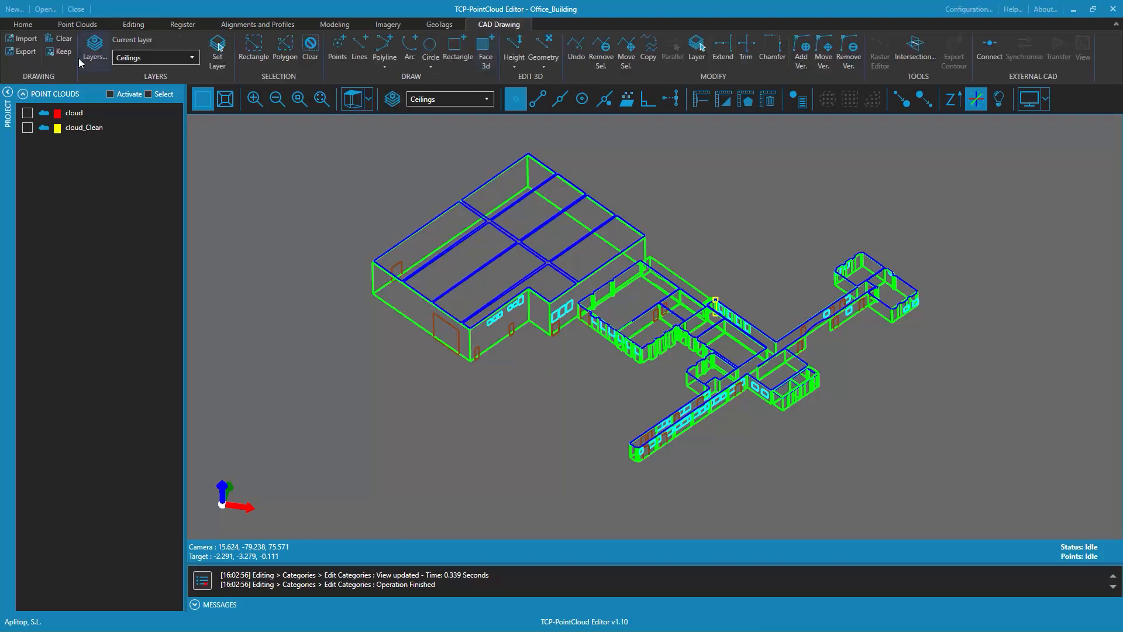
{"action": "left_click", "coordinate": [23, 53]}
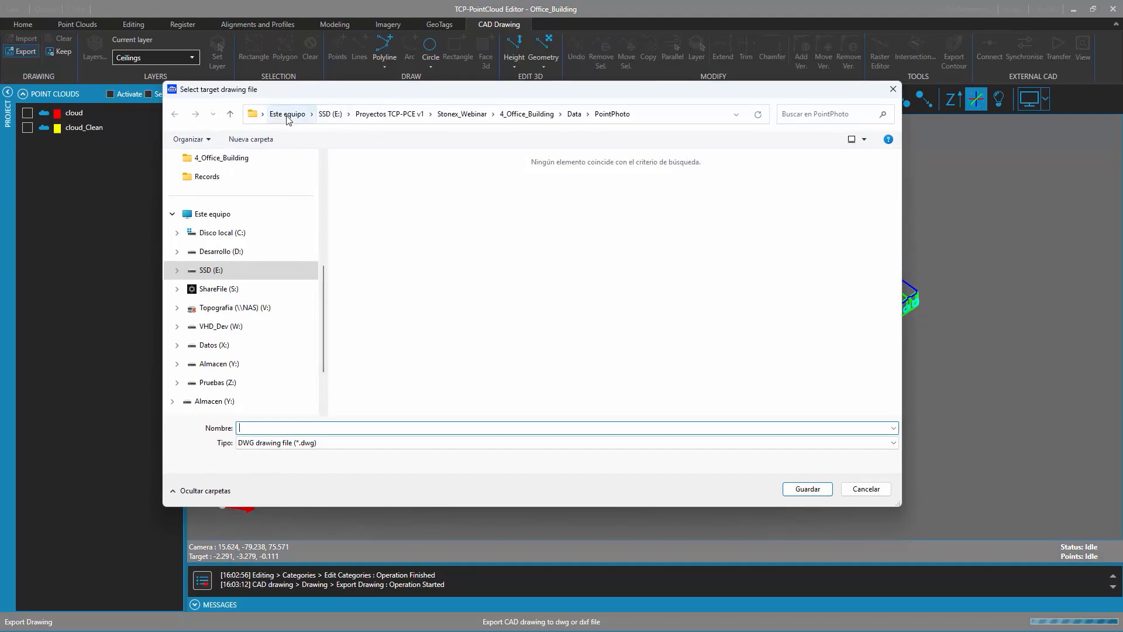
{"action": "left_click", "coordinate": [574, 114]}
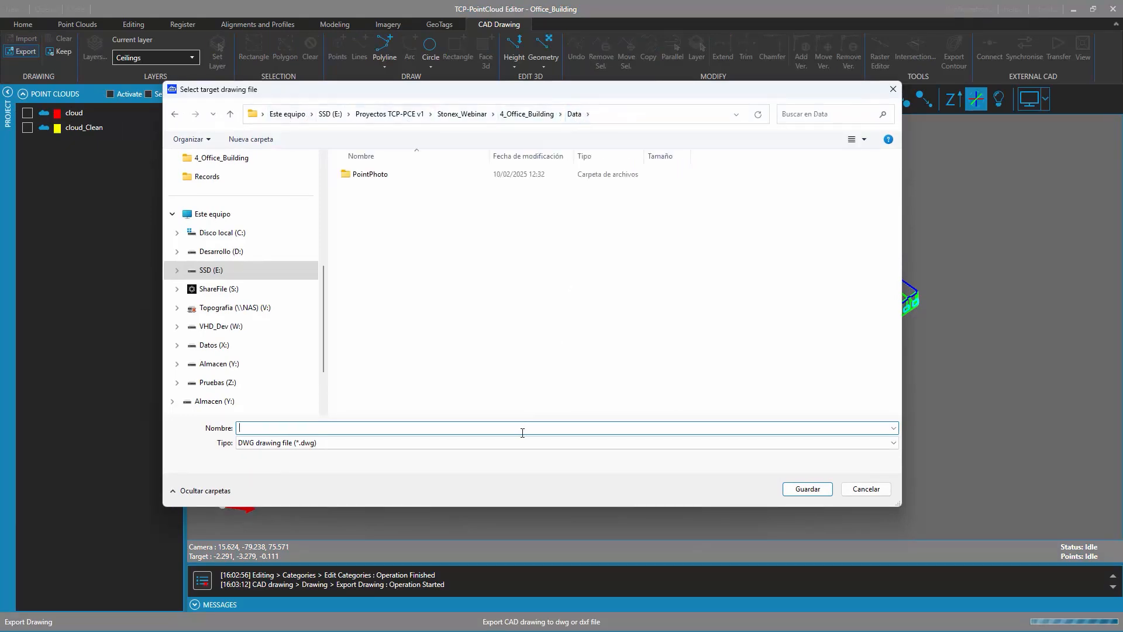
{"action": "type", "text": "Drawing_CAD"}
{"action": "left_click", "coordinate": [810, 493]}
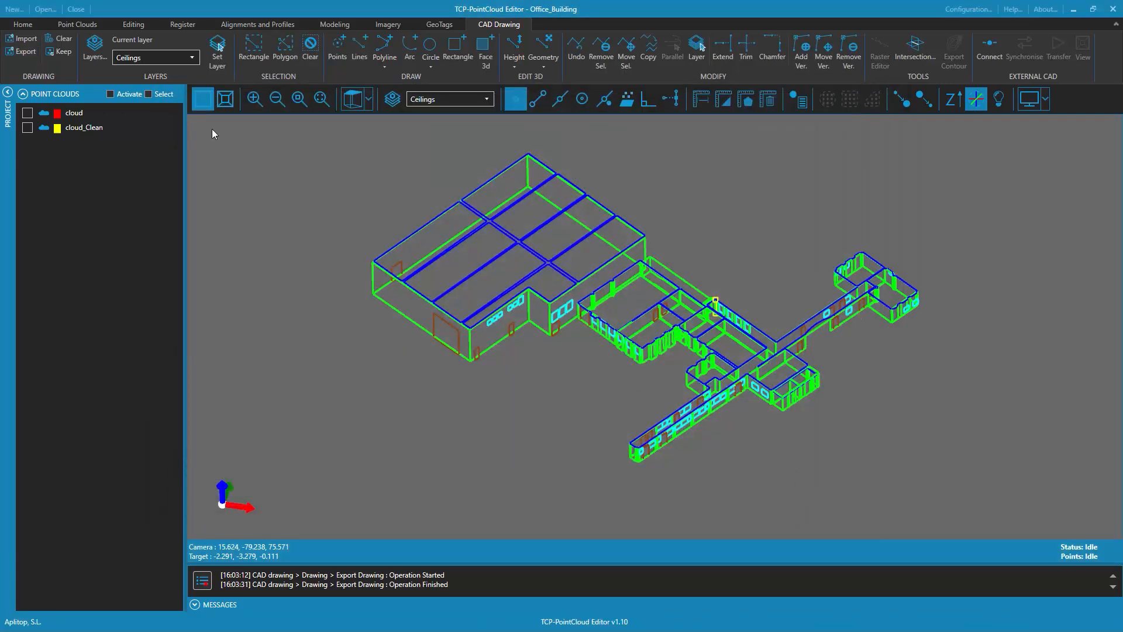
Clear all entities and layers of the current drawing and display the cloud_Clean point cloud again
{"action": "left_click", "coordinate": [64, 40]}
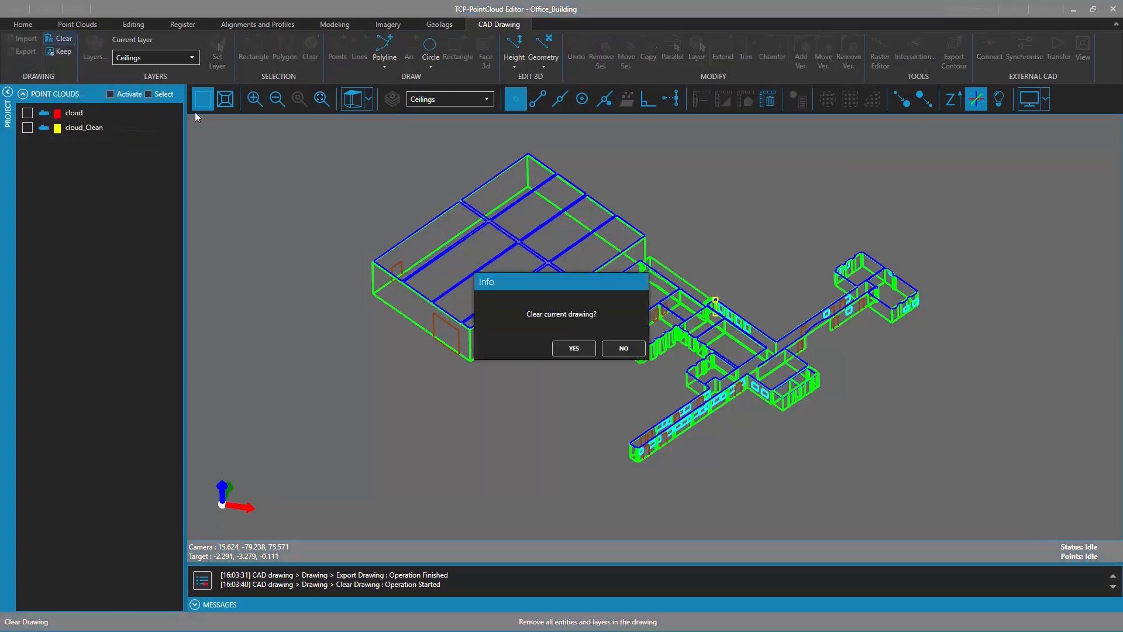
{"action": "left_click", "coordinate": [574, 348]}
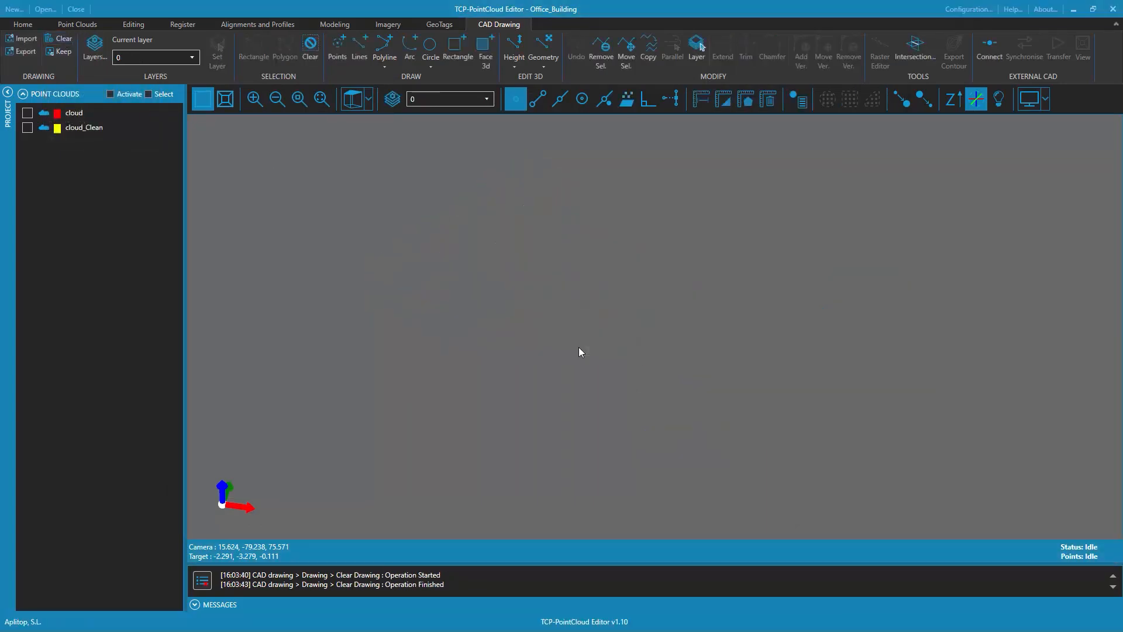
{"action": "left_click", "coordinate": [28, 128]}
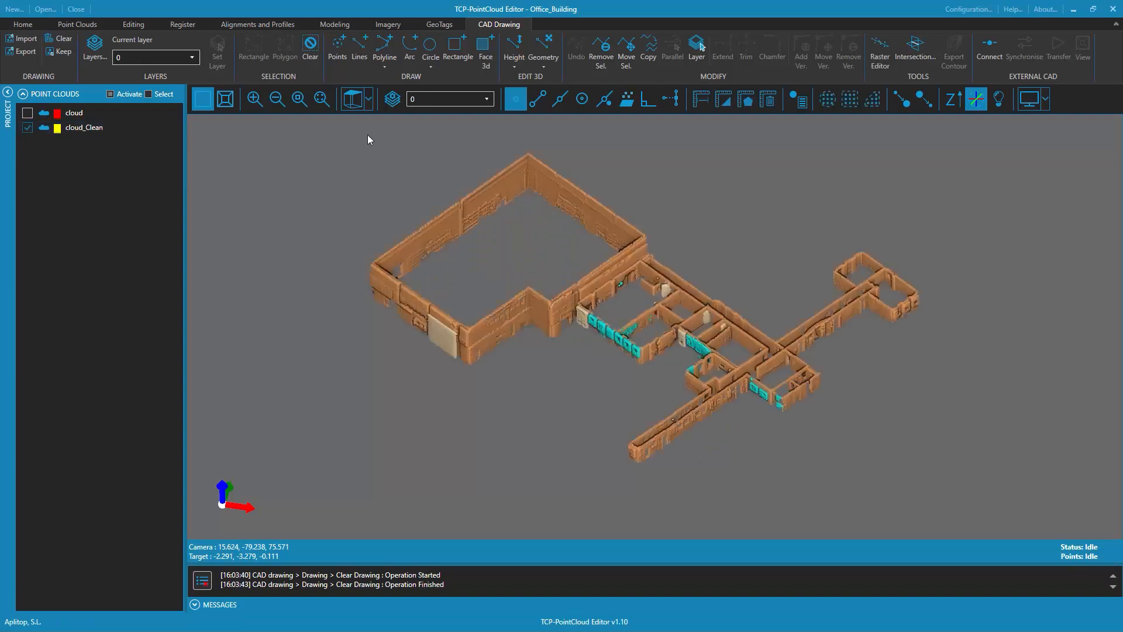
Check the layer list of the cleared drawing and import the exported CAD drawing back into the project
{"action": "left_click", "coordinate": [94, 49]}
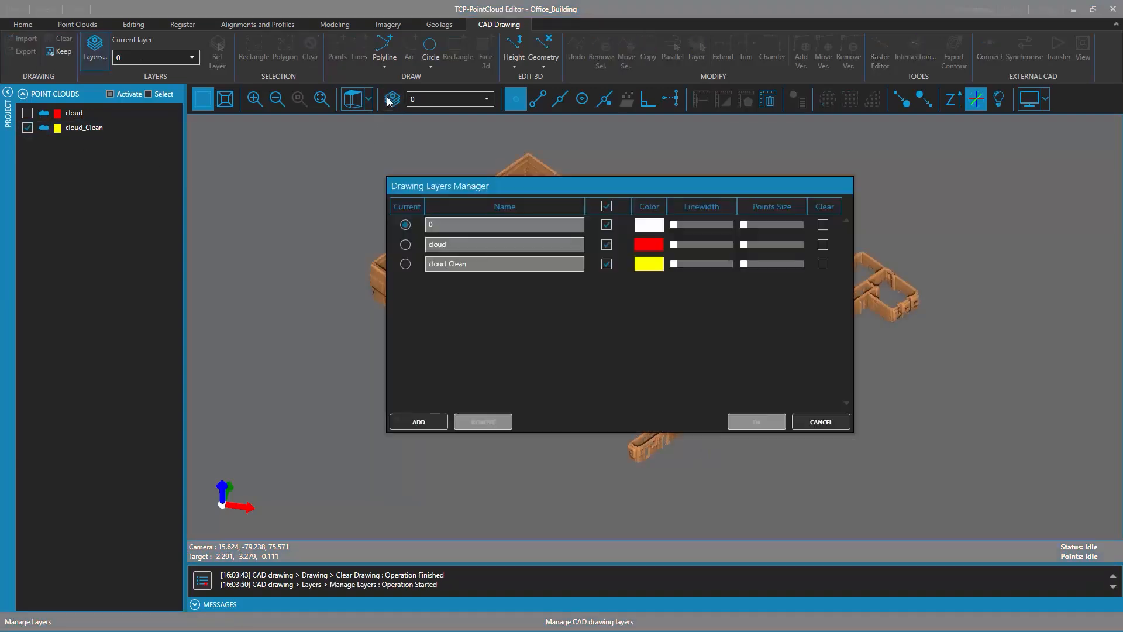
{"action": "left_click", "coordinate": [820, 422]}
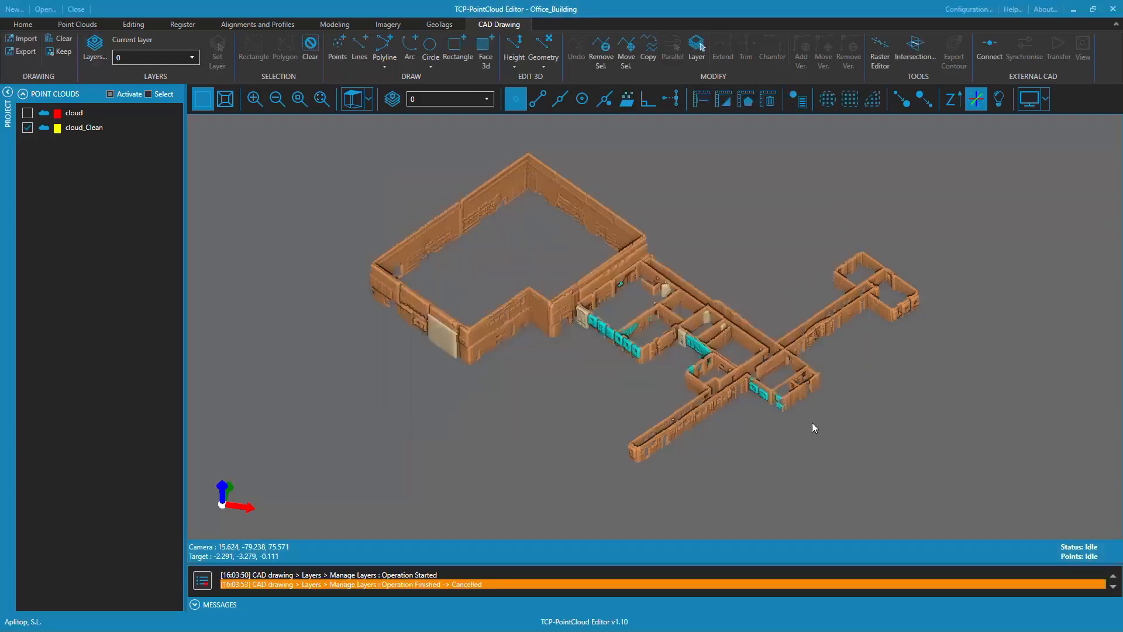
{"action": "left_click", "coordinate": [26, 38]}
{"action": "left_click", "coordinate": [404, 190]}
{"action": "left_click", "coordinate": [803, 486]}
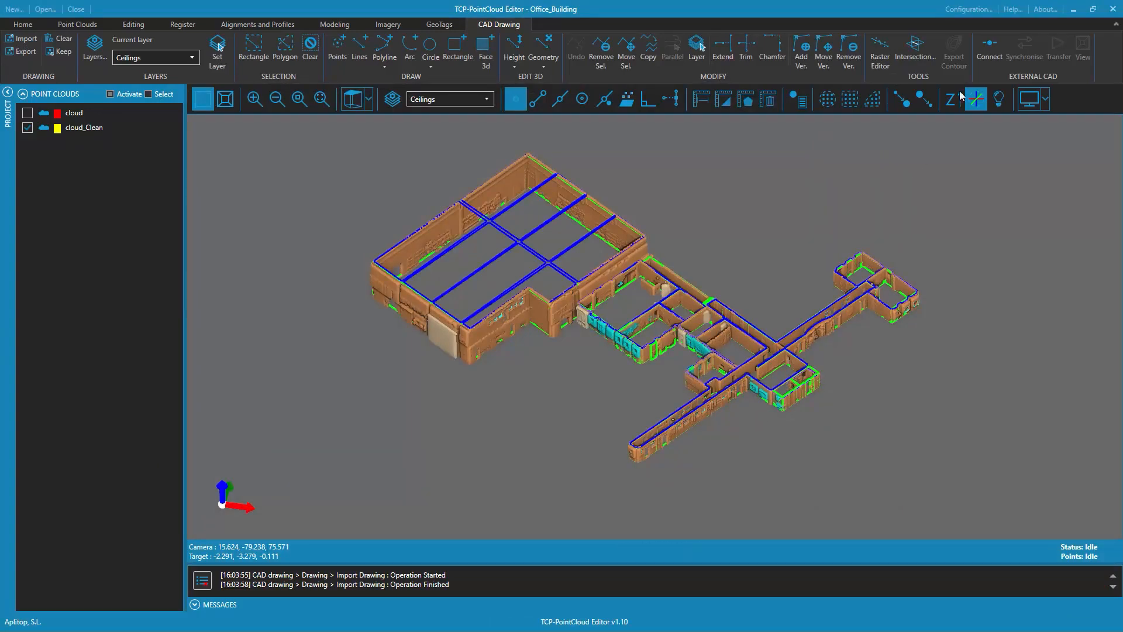
View the parameters for connecting to an external CAD application and close them without connecting
{"action": "left_click", "coordinate": [993, 53]}
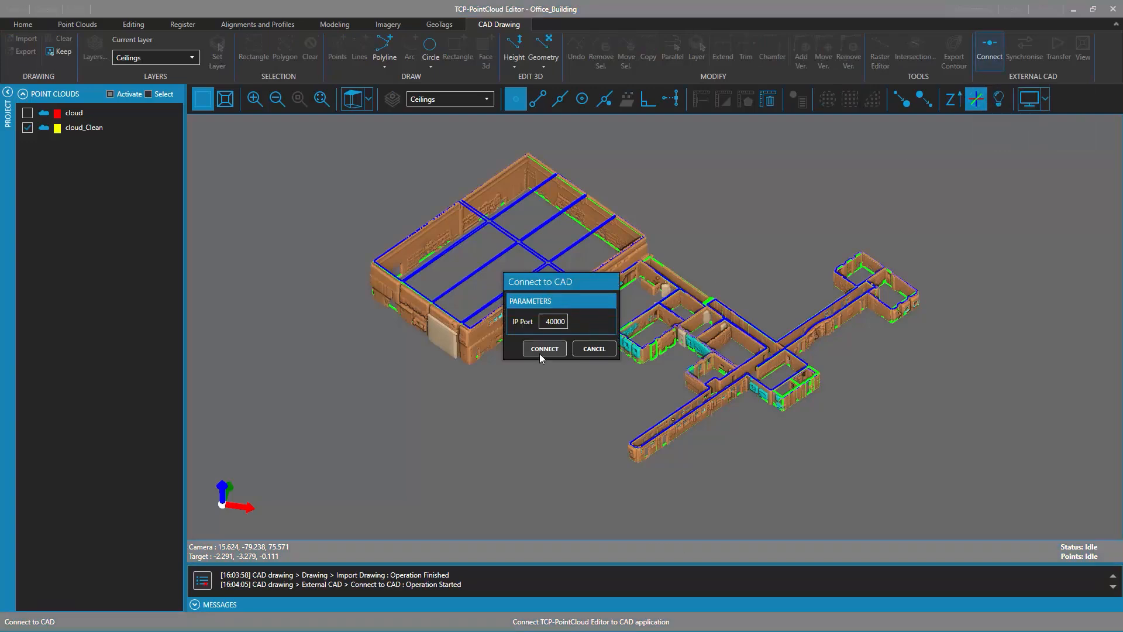
{"action": "left_click", "coordinate": [594, 350]}
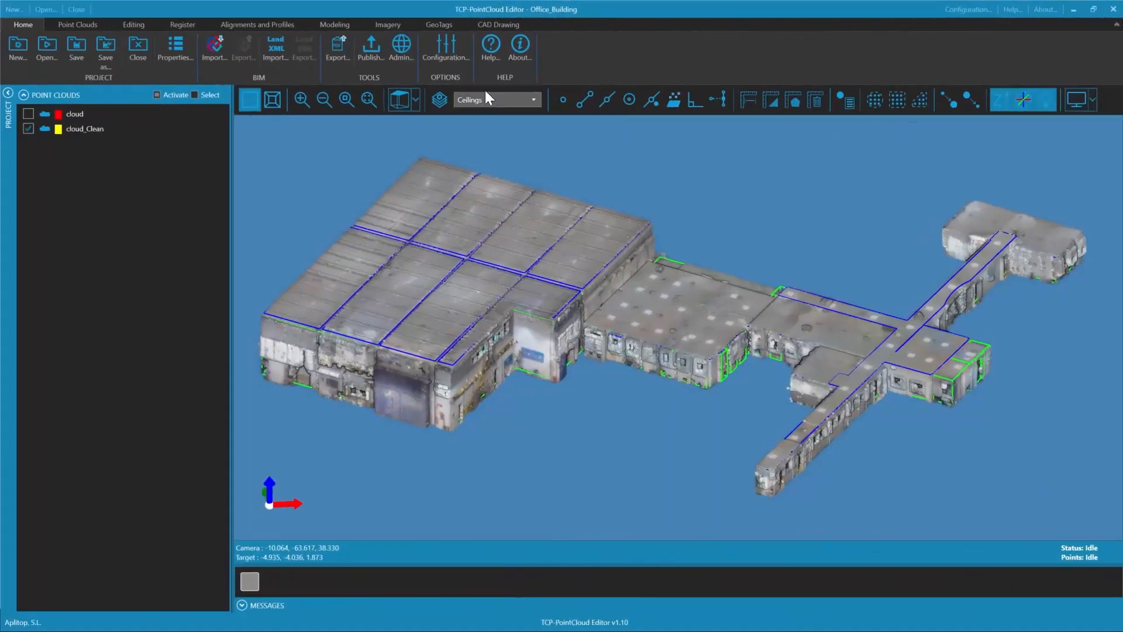
Start publishing the project on the web with the saved account login and name it Demo Office Building
{"action": "left_click", "coordinate": [371, 50]}
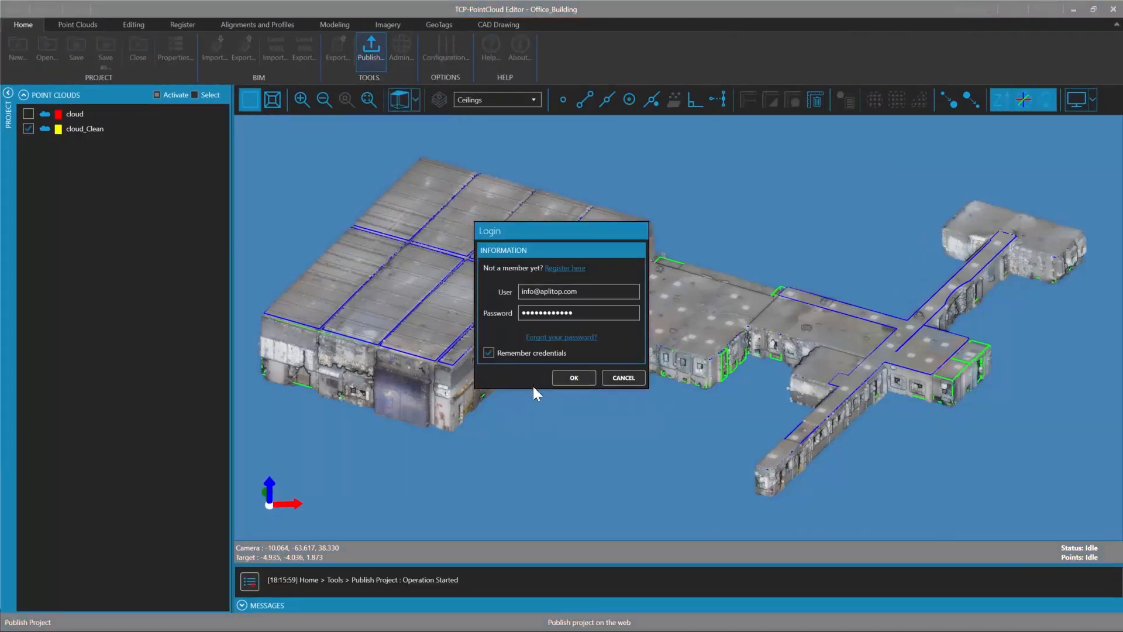
{"action": "left_click", "coordinate": [574, 380]}
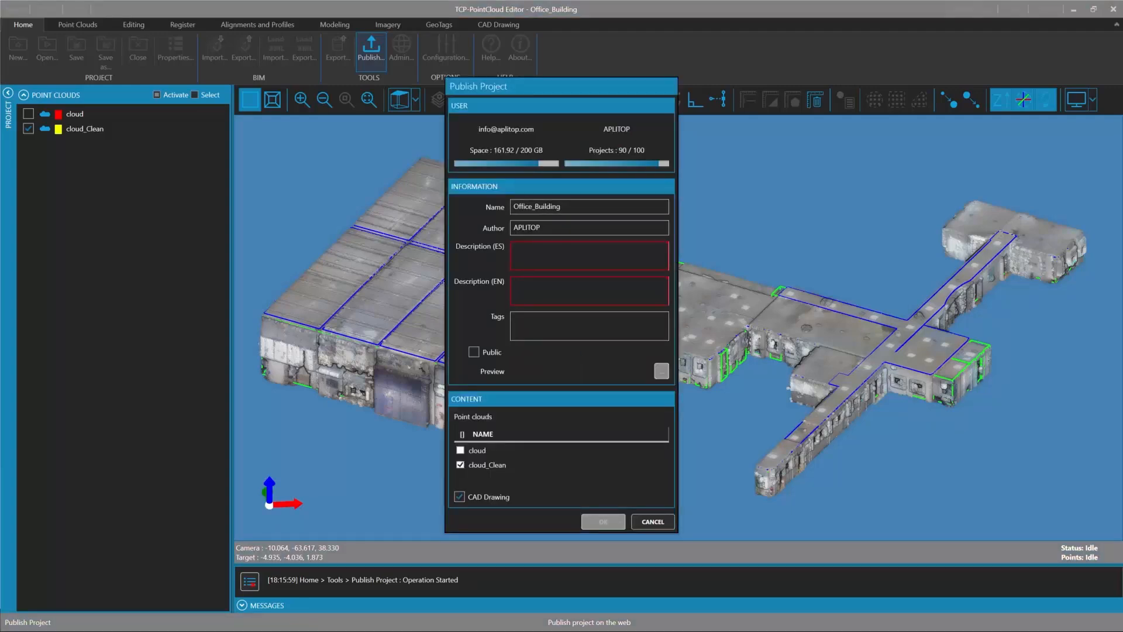
{"action": "left_click", "coordinate": [576, 206]}
{"action": "key", "text": "ctrl+a"}
{"action": "type", "text": "Demo Office Building"}
Enter the English description "Office Building DEMO from Stonex Webinar" and publish the project with cloud_Clean and the CAD drawing
{"action": "key", "text": "Tab"}
{"action": "key", "text": "Tab"}
{"action": "key", "text": "Tab"}
{"action": "type", "text": "Office Building DEMO from Stonex Webinar"}
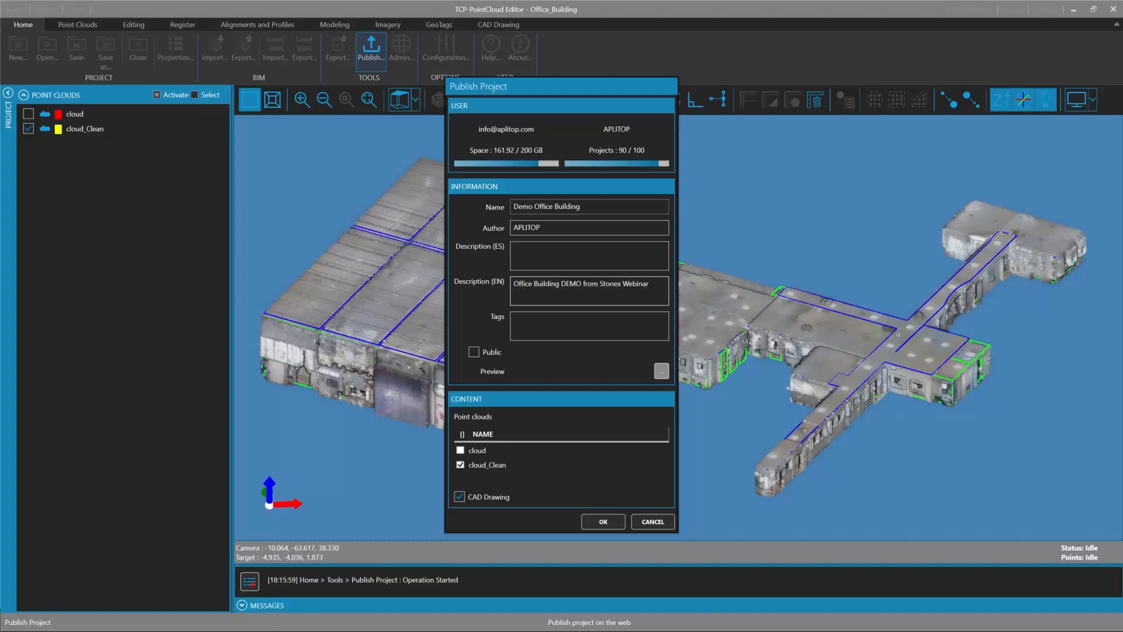
{"action": "left_click", "coordinate": [557, 338]}
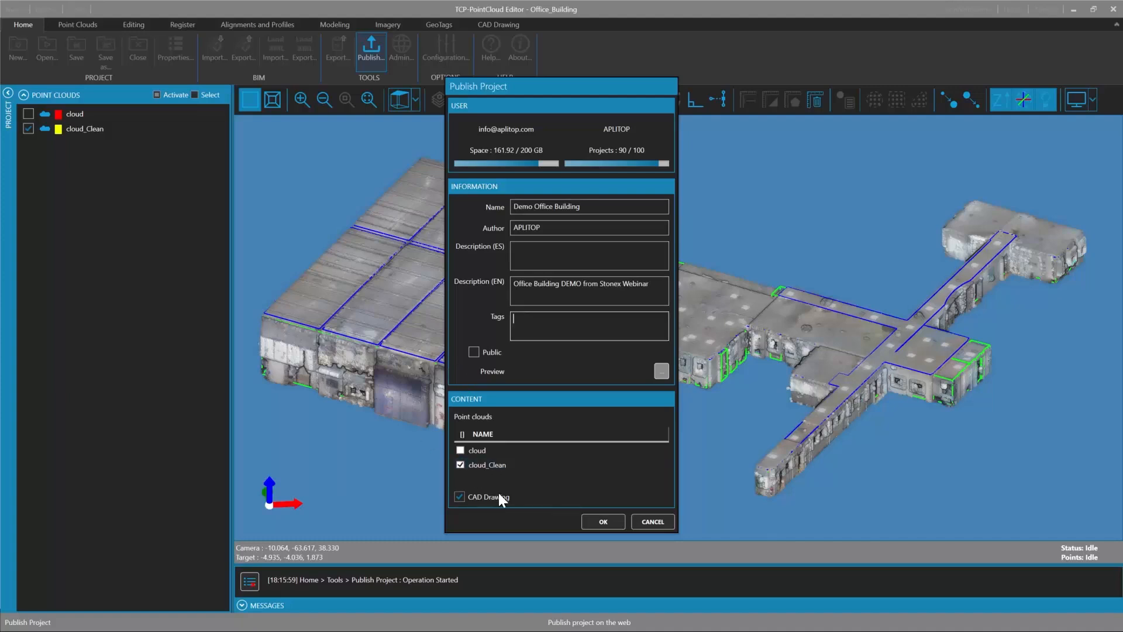
{"action": "left_click", "coordinate": [609, 522]}
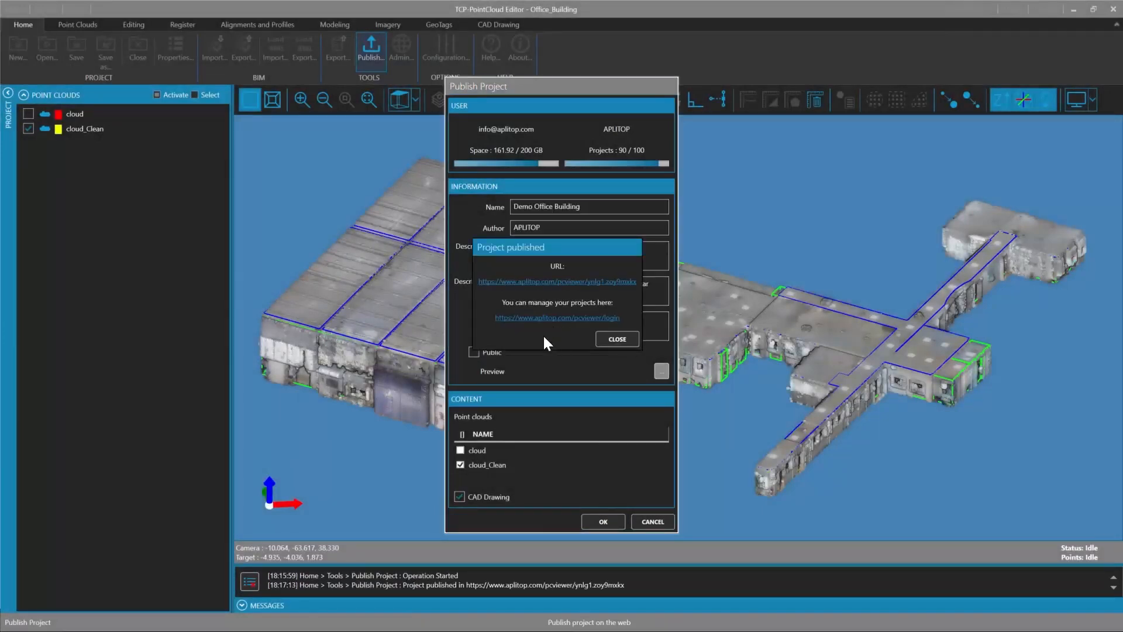
Open the published project's link in the browser and inspect the building's point cloud and drawing up close in the web viewer
{"action": "left_click", "coordinate": [575, 282]}
{"action": "left_click", "coordinate": [850, 172]}
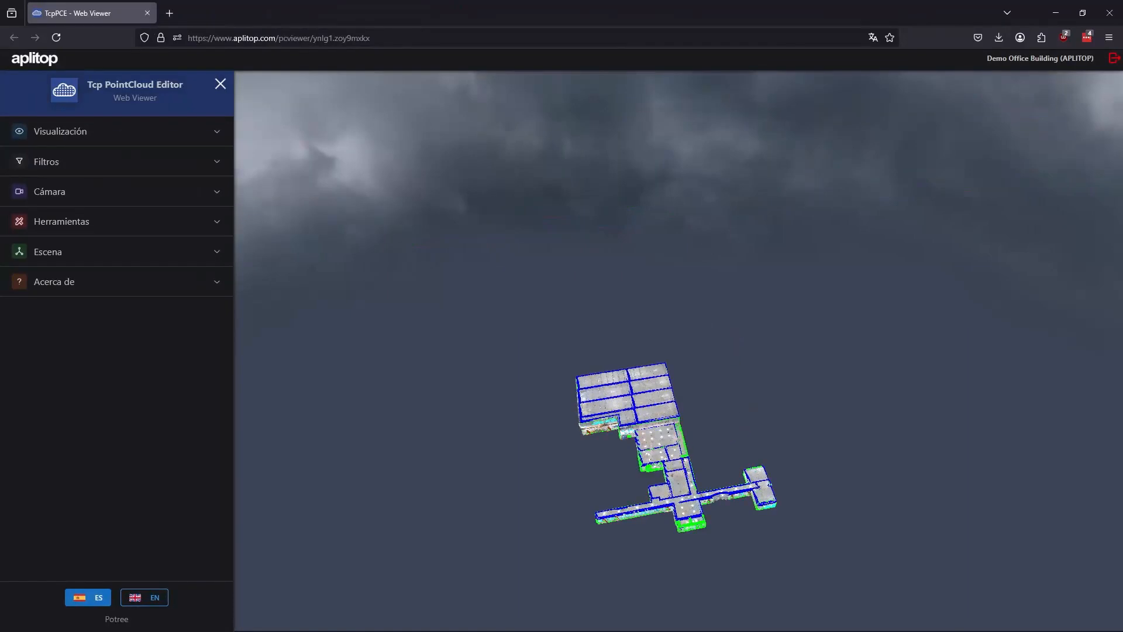
{"action": "scroll", "coordinate": [641, 472], "scroll_direction": "up", "scroll_amount": 4}
{"action": "left_click_drag", "start_coordinate": [641, 473], "coordinate": [686, 398]}
{"action": "right_click_drag", "start_coordinate": [670, 510], "coordinate": [679, 414]}
{"action": "scroll", "coordinate": [674, 390], "scroll_direction": "up", "scroll_amount": 4}
{"action": "scroll", "coordinate": [580, 322], "scroll_direction": "up", "scroll_amount": 5}
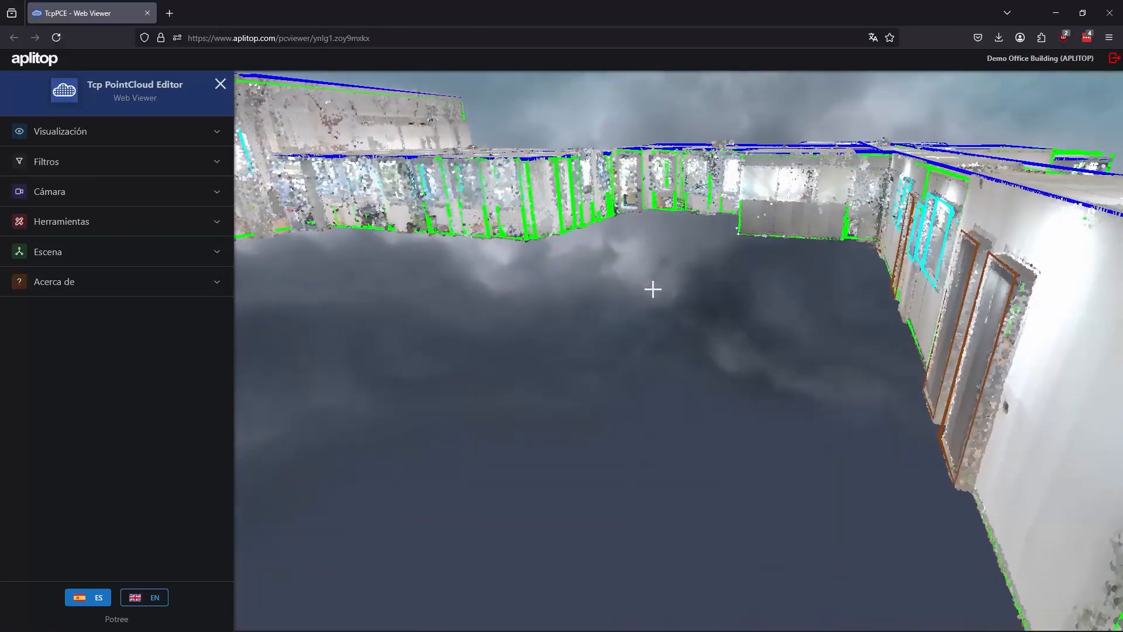
{"action": "scroll", "coordinate": [653, 289], "scroll_direction": "down", "scroll_amount": 5}
{"action": "left_click_drag", "start_coordinate": [645, 297], "coordinate": [710, 304]}
Switch the web viewer's language to English and view the building from the large hall's side
{"action": "left_click", "coordinate": [154, 600]}
{"action": "scroll", "coordinate": [509, 396], "scroll_direction": "down", "scroll_amount": 5}
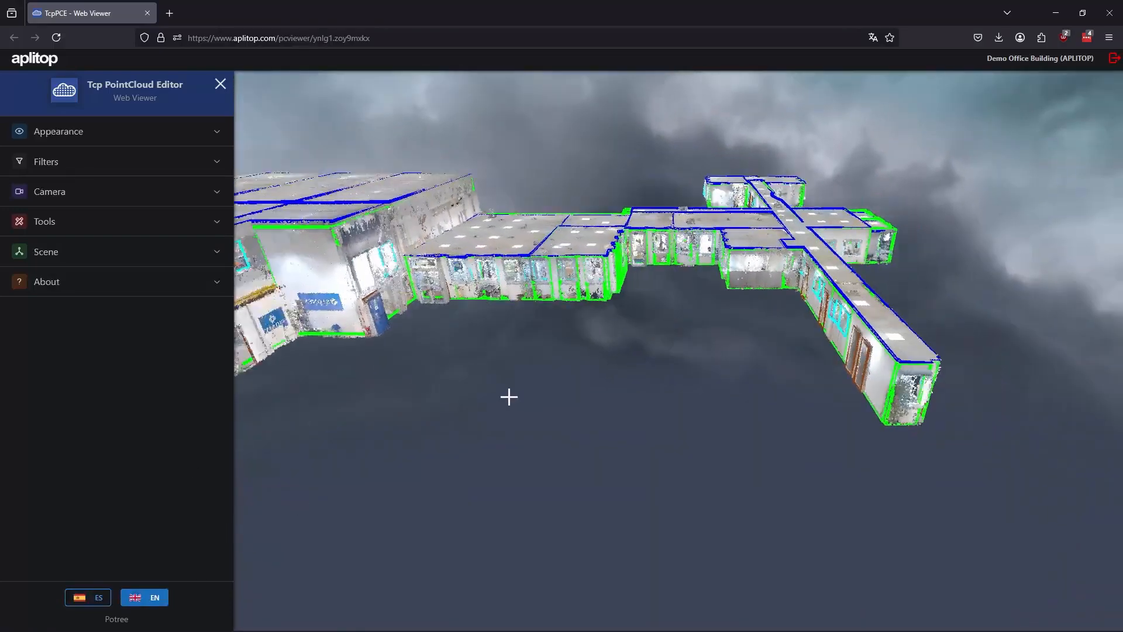
{"action": "left_click_drag", "start_coordinate": [509, 396], "coordinate": [717, 375]}
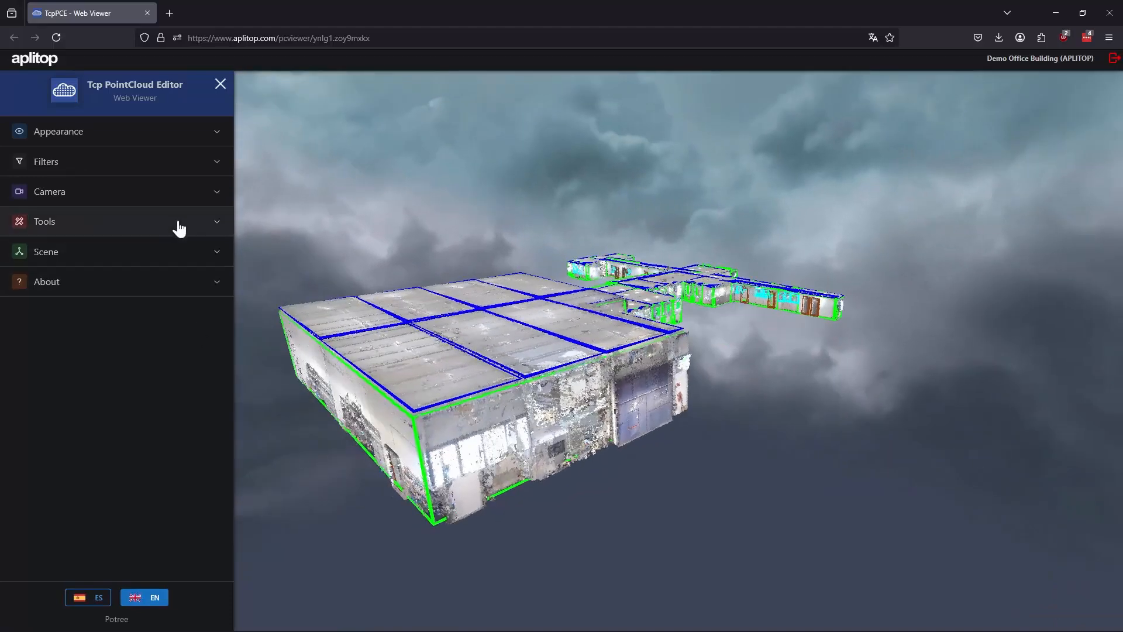
Temporarily hide cloud_Clean in the web viewer's scene to examine the drawing alone, and display the cloud again
{"action": "left_click", "coordinate": [179, 251]}
{"action": "left_click", "coordinate": [148, 299]}
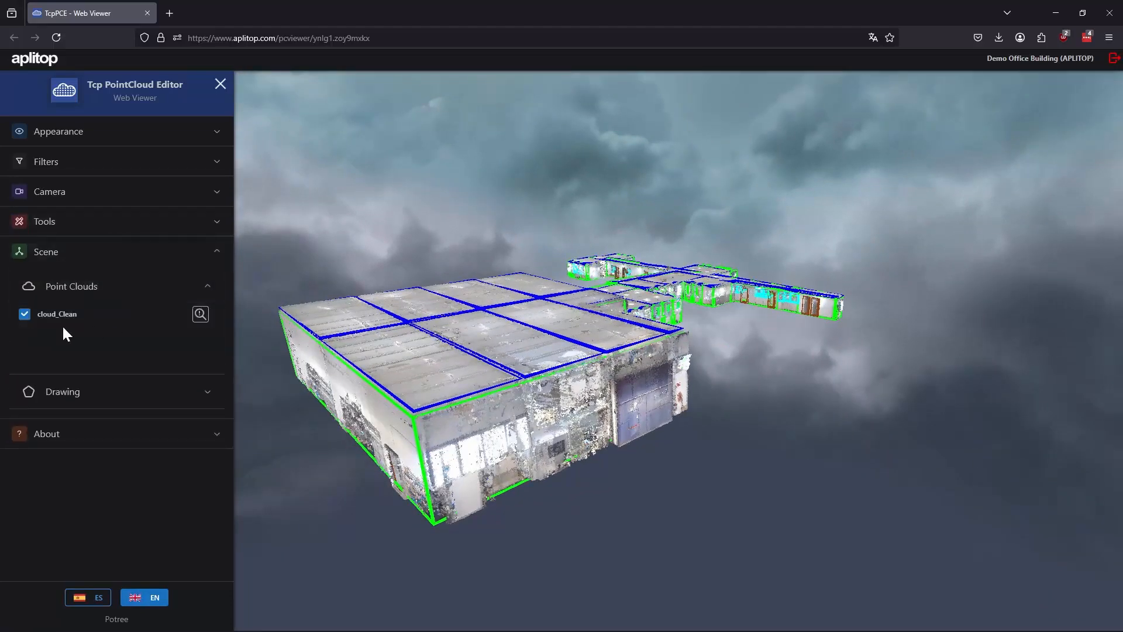
{"action": "left_click", "coordinate": [25, 314]}
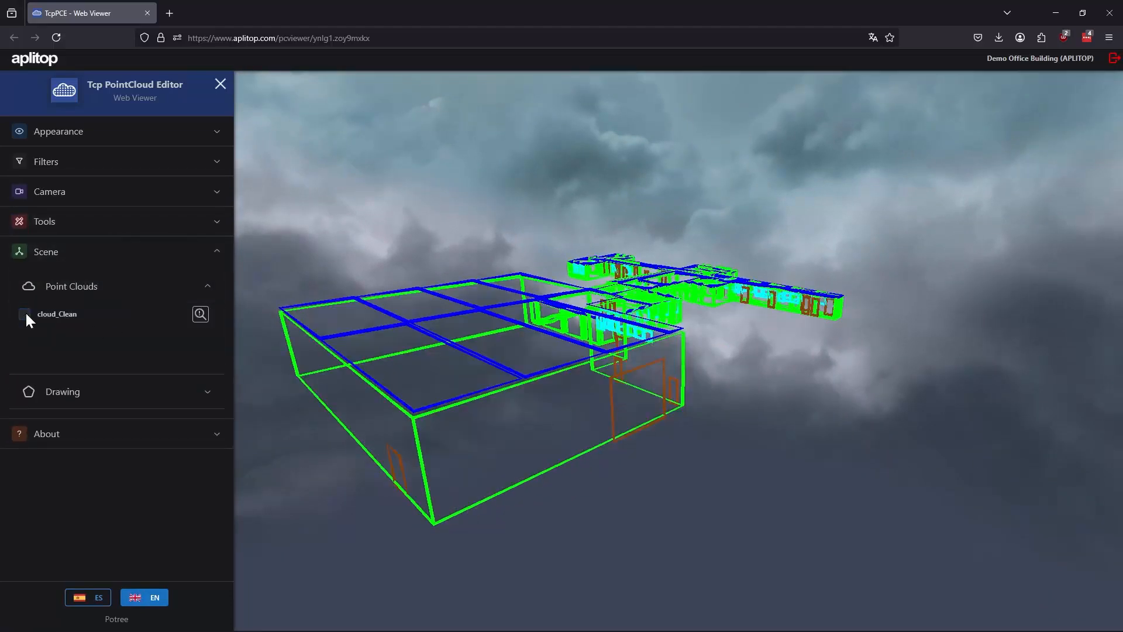
{"action": "left_click_drag", "start_coordinate": [710, 401], "coordinate": [524, 456]}
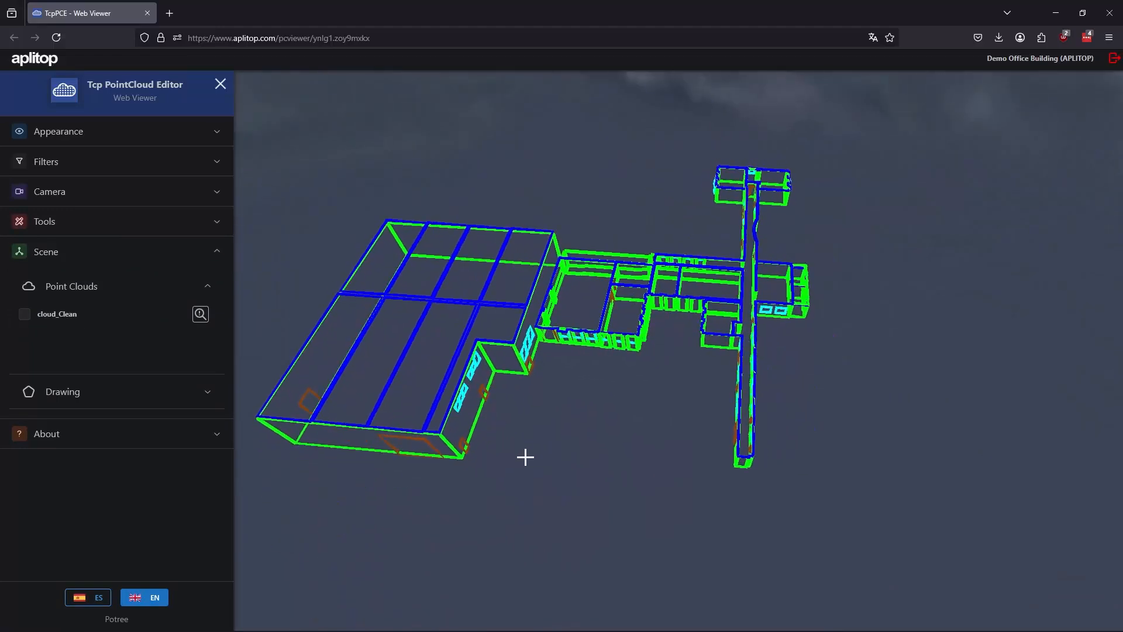
{"action": "left_click", "coordinate": [25, 314]}
{"action": "left_click", "coordinate": [71, 252]}
{"action": "left_click_drag", "start_coordinate": [802, 371], "coordinate": [693, 385]}
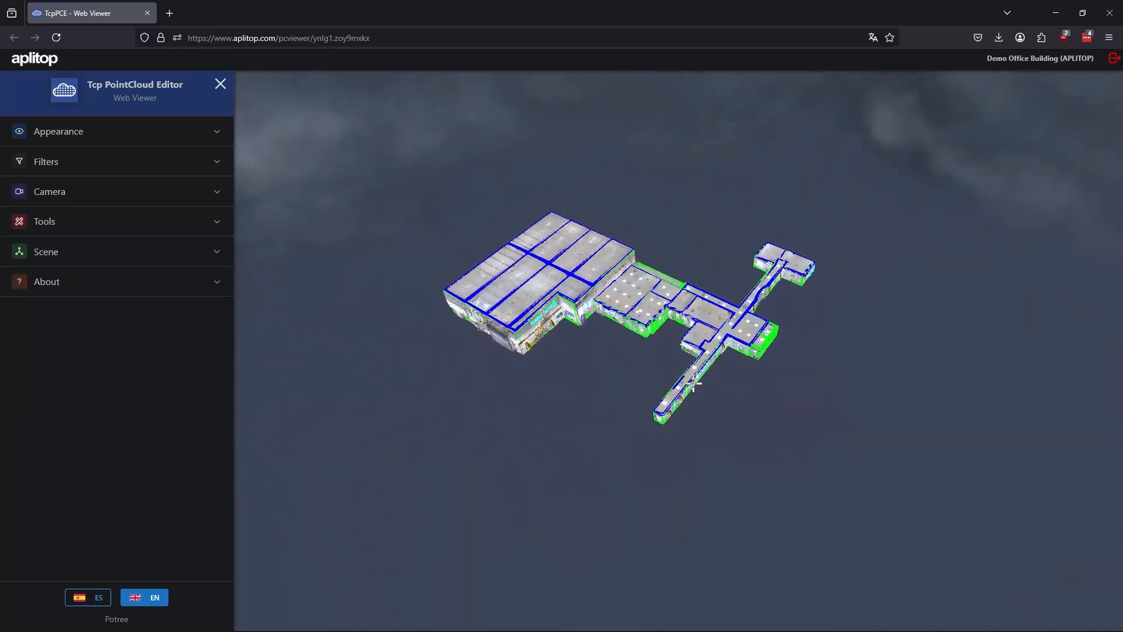